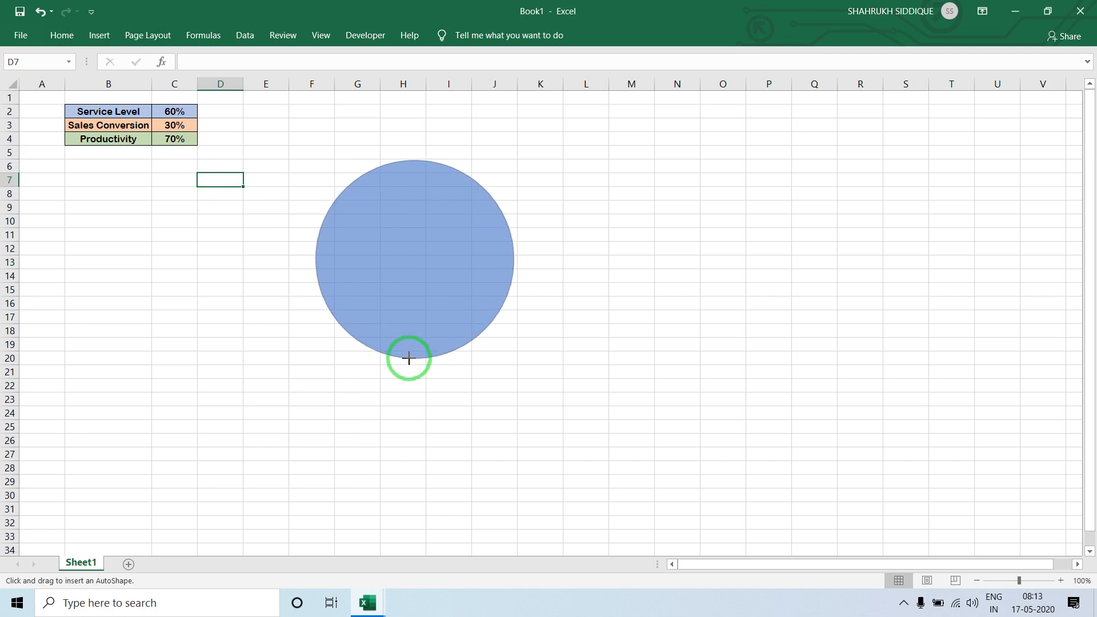
- Enlarge the circle to about 8.04 cm and position it over columns E to J, starting at about row 5
left_click_drag(340, 269, 299, 277)
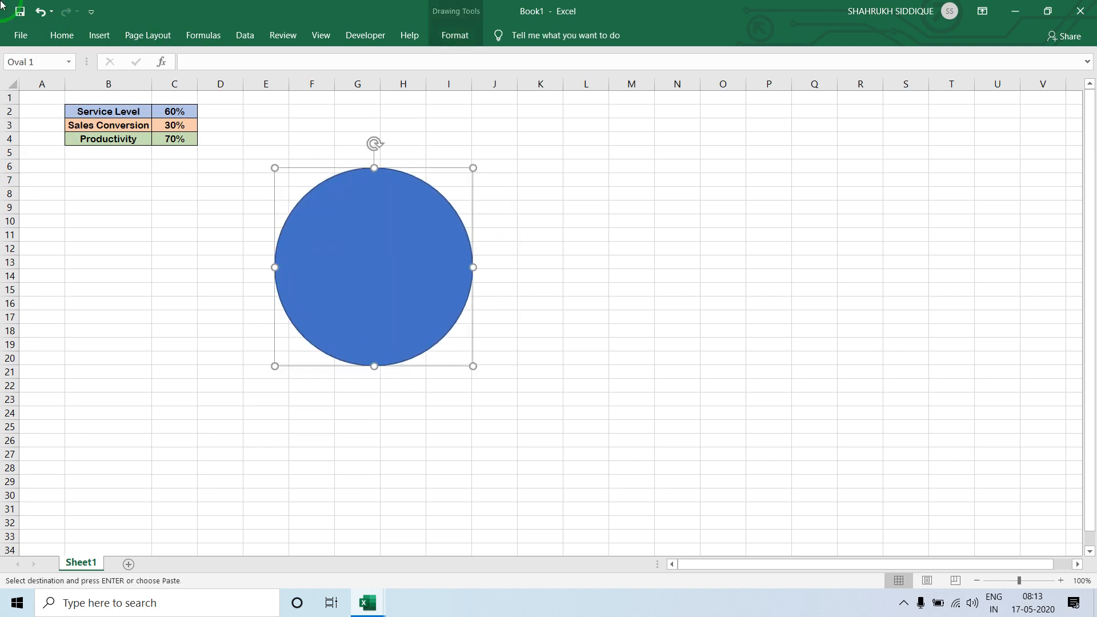
left_click_drag(472, 365, 488, 387)
left_click_drag(448, 340, 443, 312)
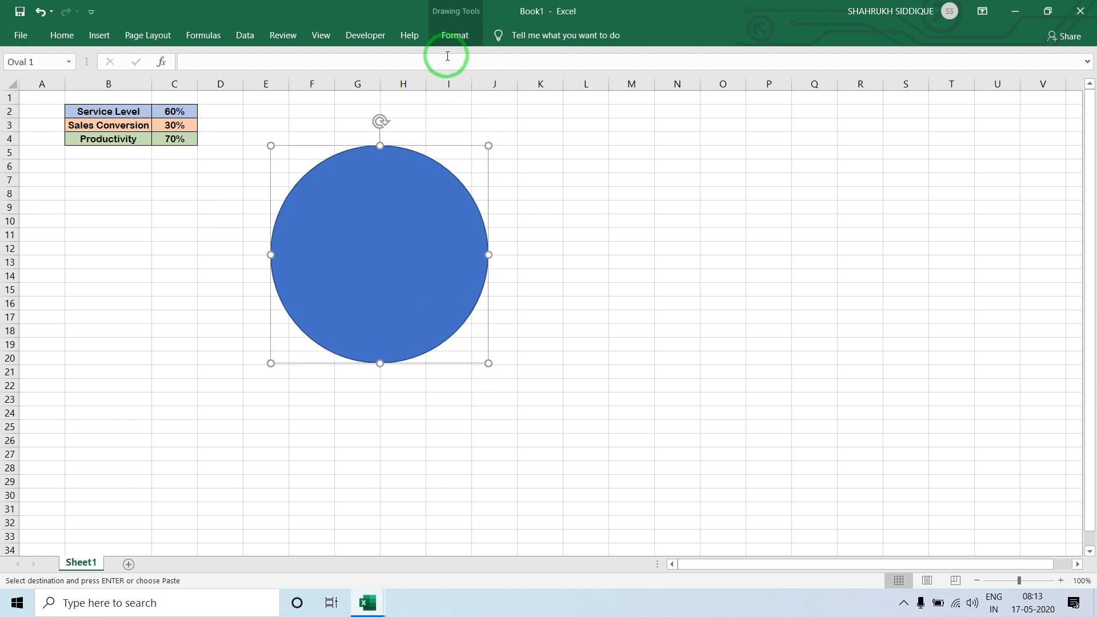
- Remove the circle's fill
left_click(451, 36)
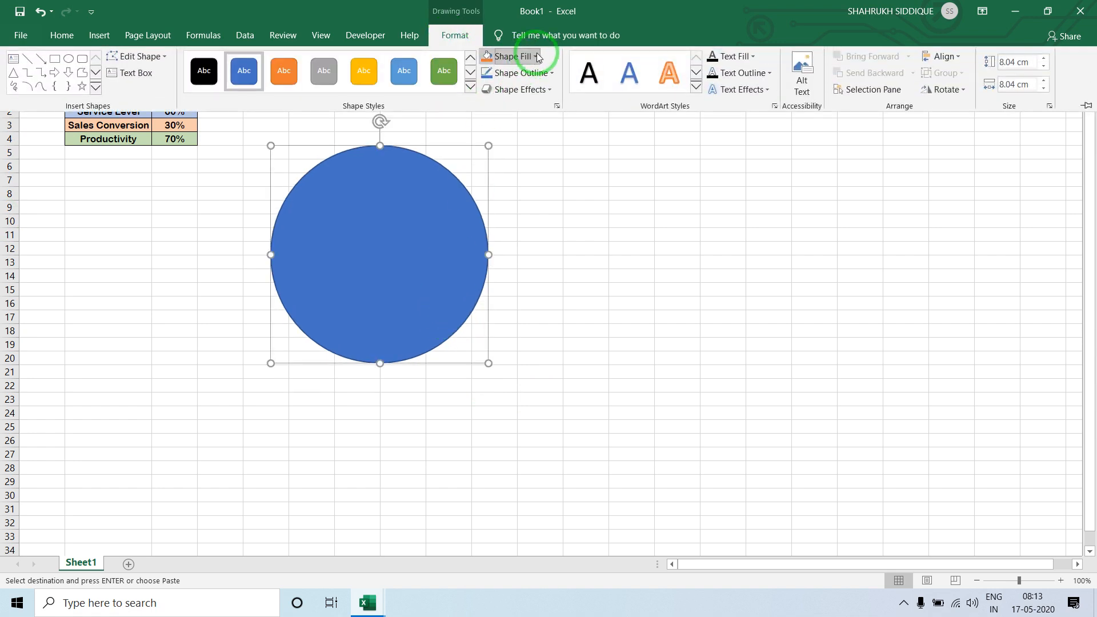
left_click(535, 56)
left_click(532, 197)
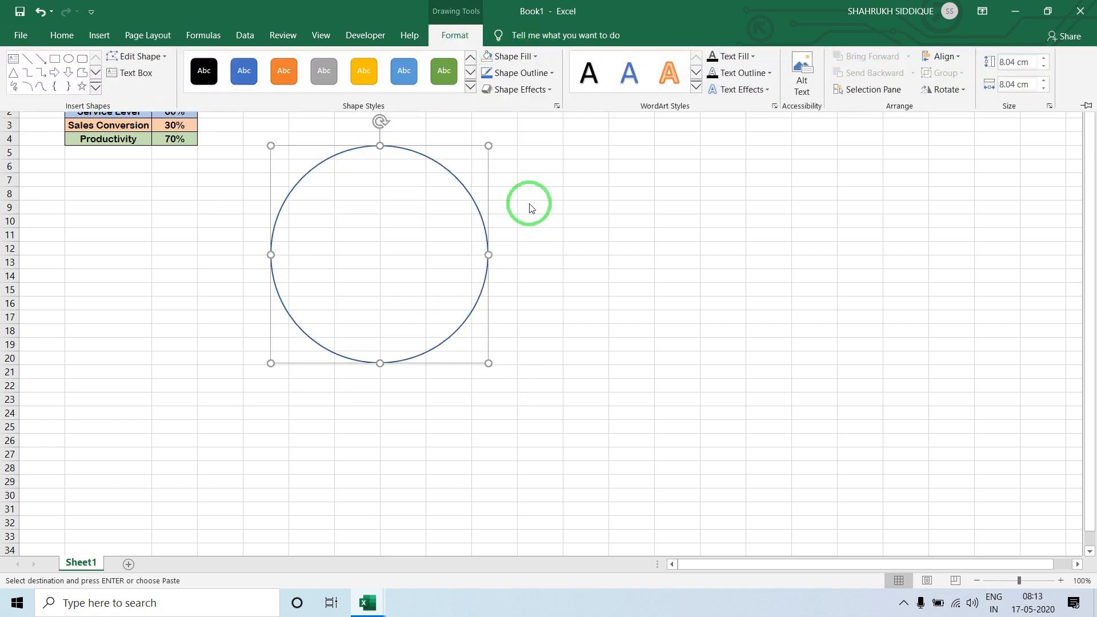
- Format the circle's outline as a solid standard blue line 15 pt wide
right_click(466, 193)
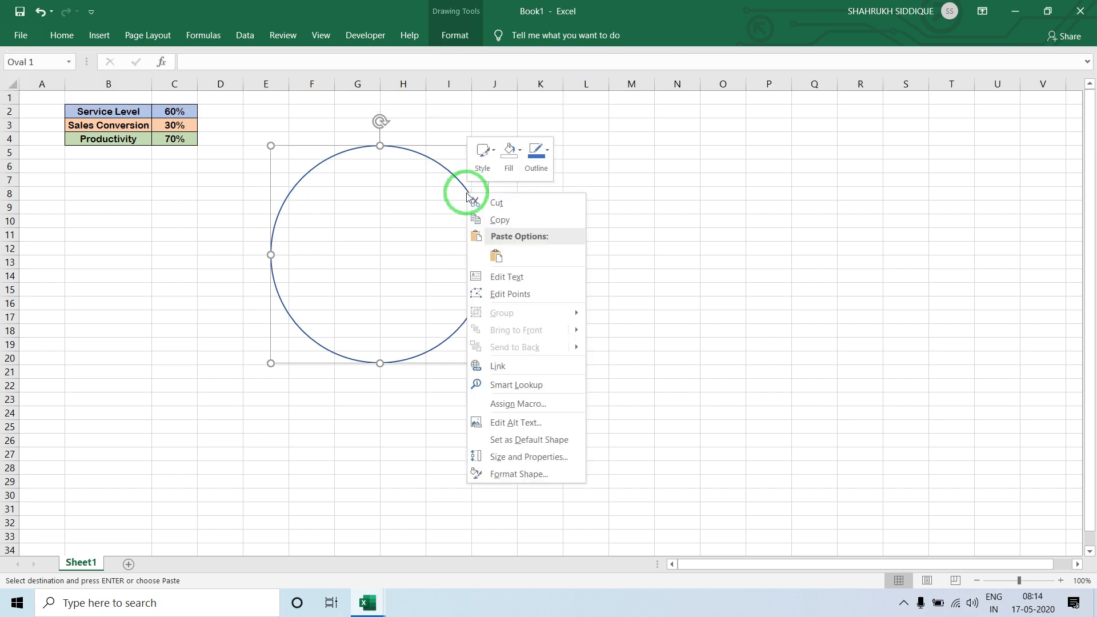
left_click(520, 473)
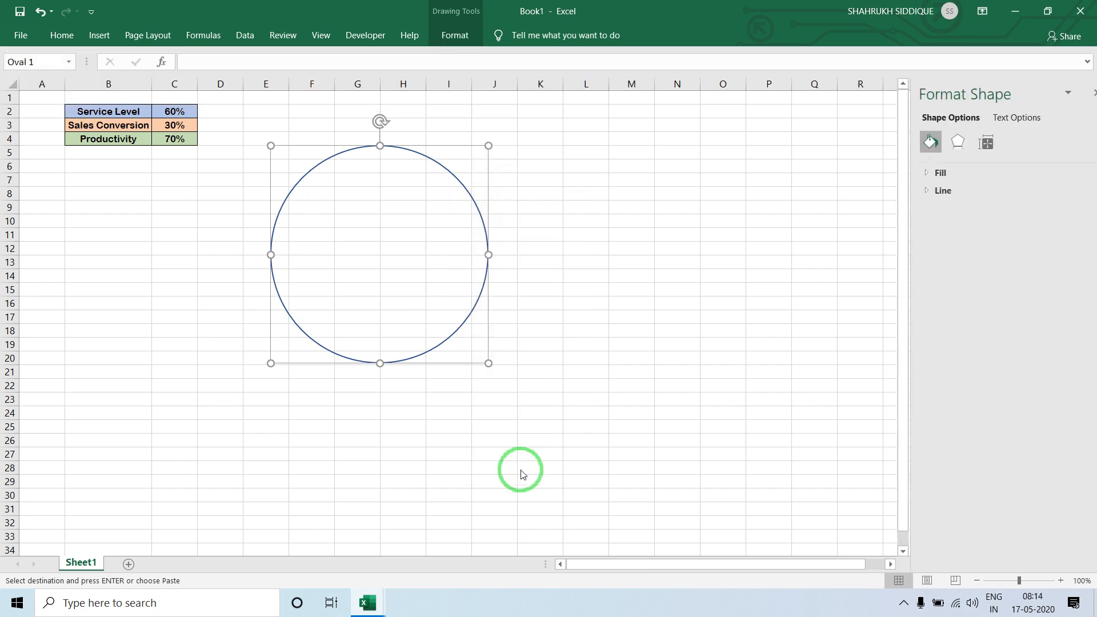
left_click(926, 189)
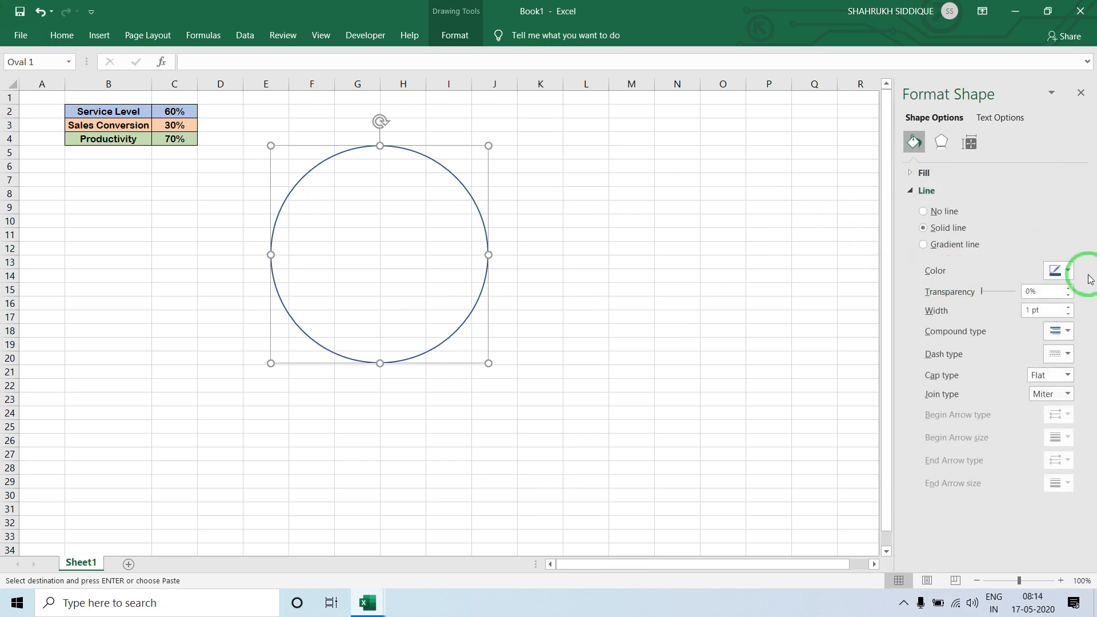
left_click(1060, 270)
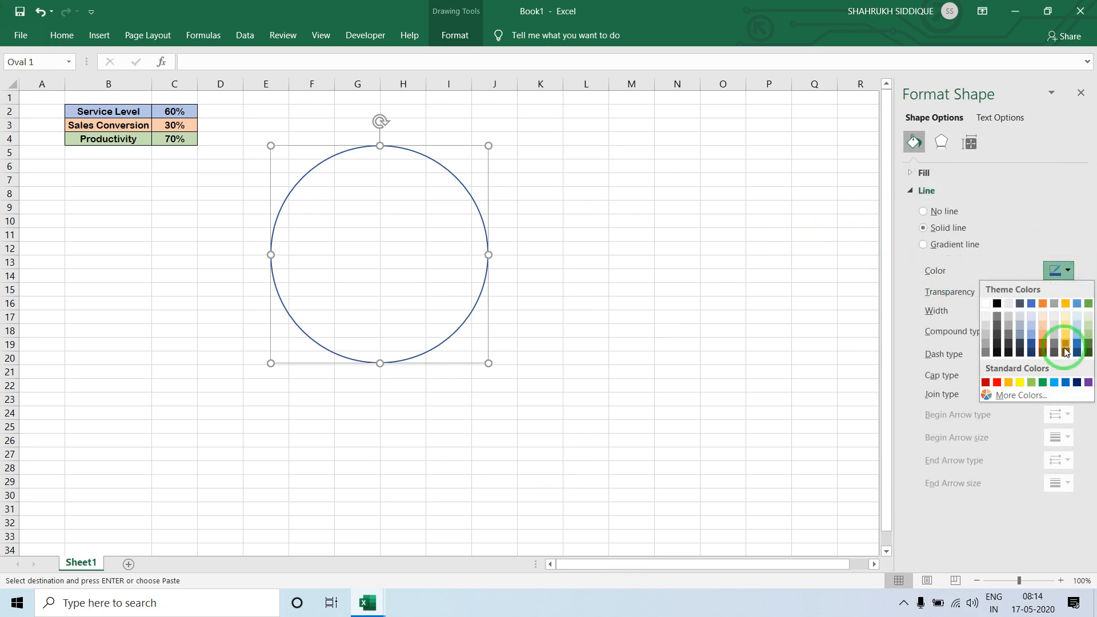
left_click(1066, 382)
left_click(955, 311)
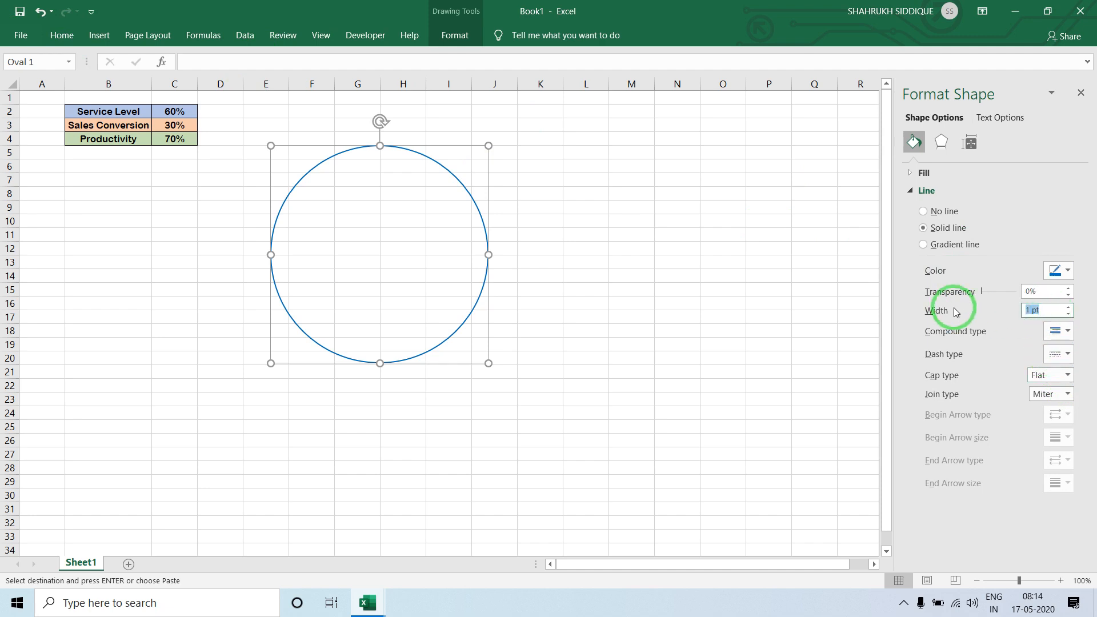
key("Return")
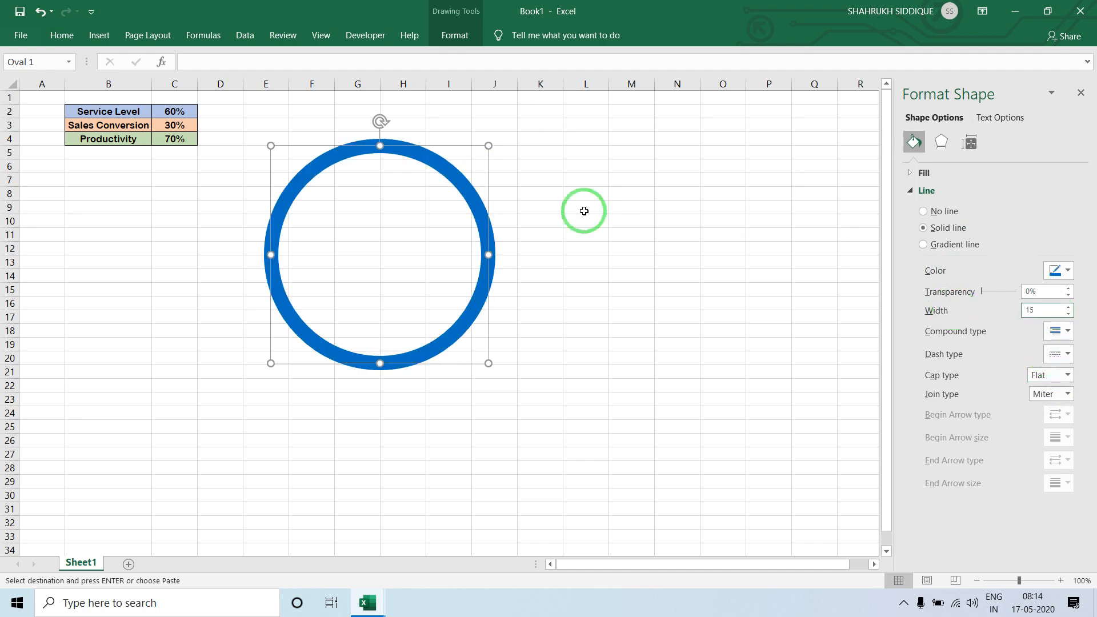
left_click(547, 155)
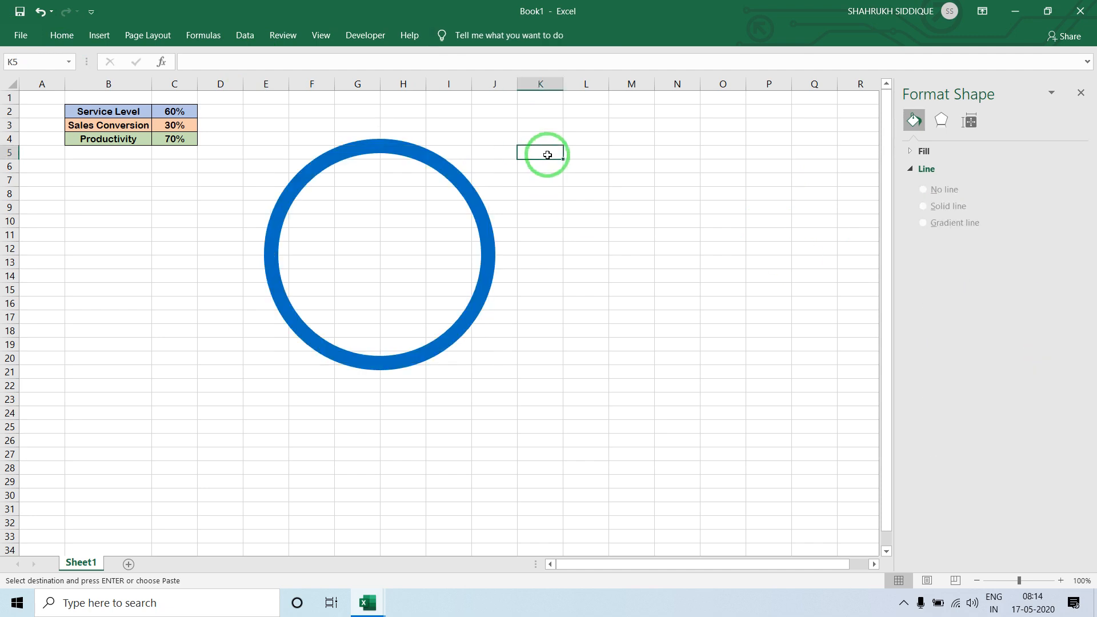
- Give the blue ring a 3-D look with the first preset top bevel, and close the shape formatting options
left_click(397, 147)
left_click(988, 118)
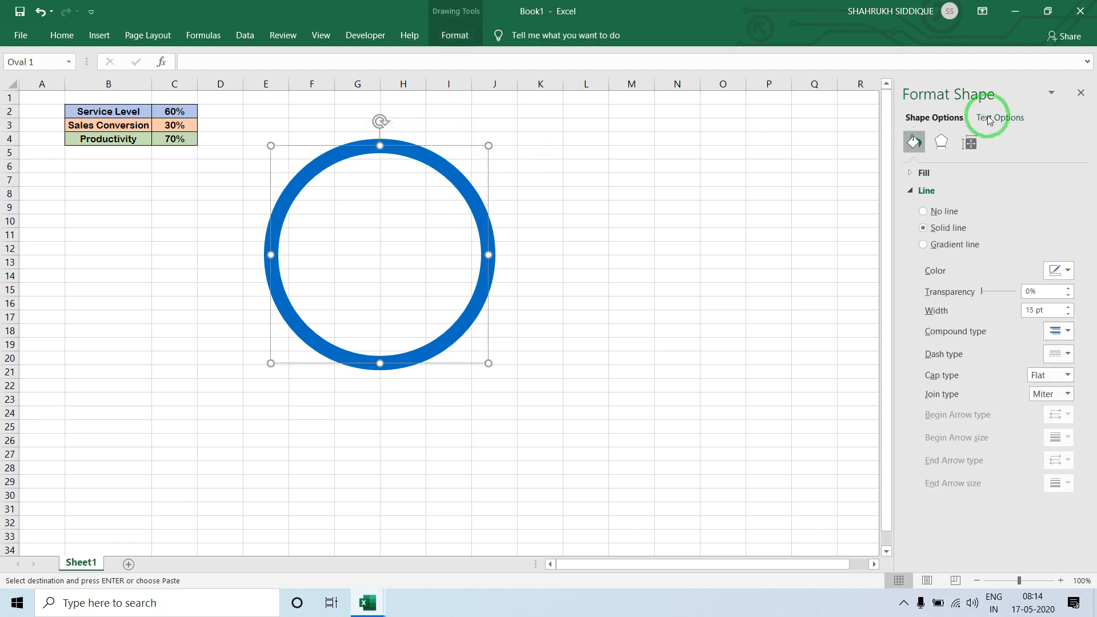
left_click(941, 141)
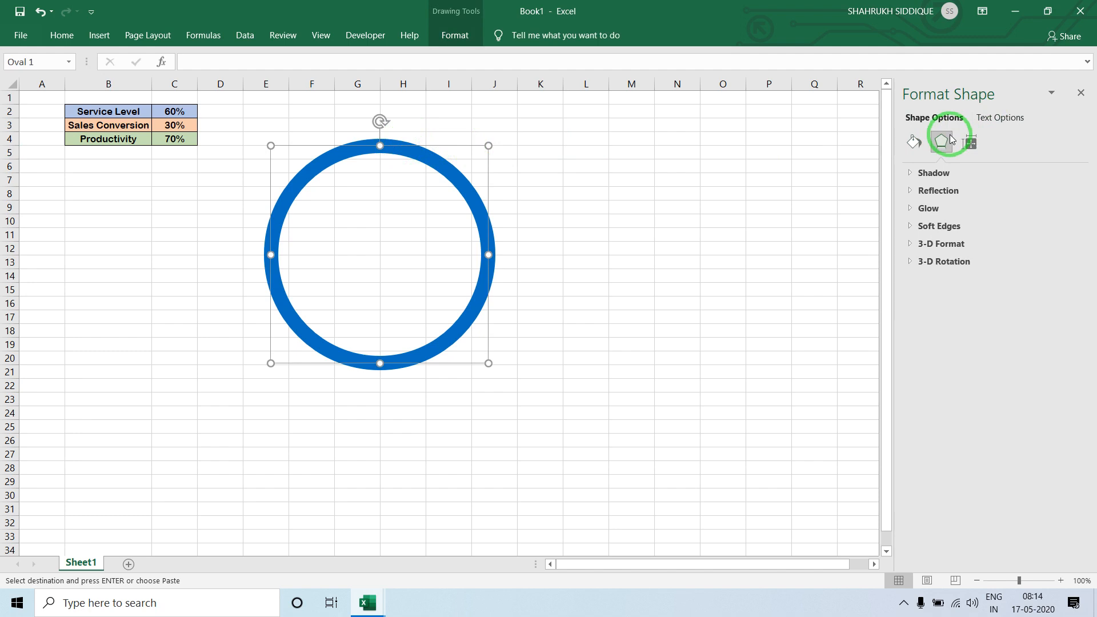
left_click(950, 231)
left_click(952, 243)
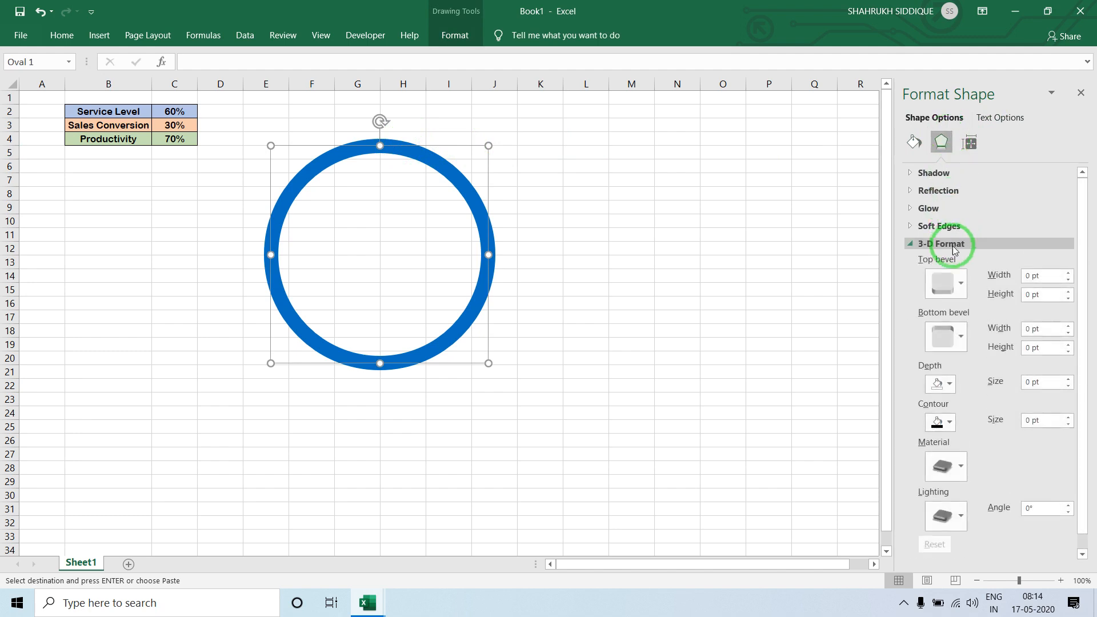
left_click(957, 276)
left_click(944, 386)
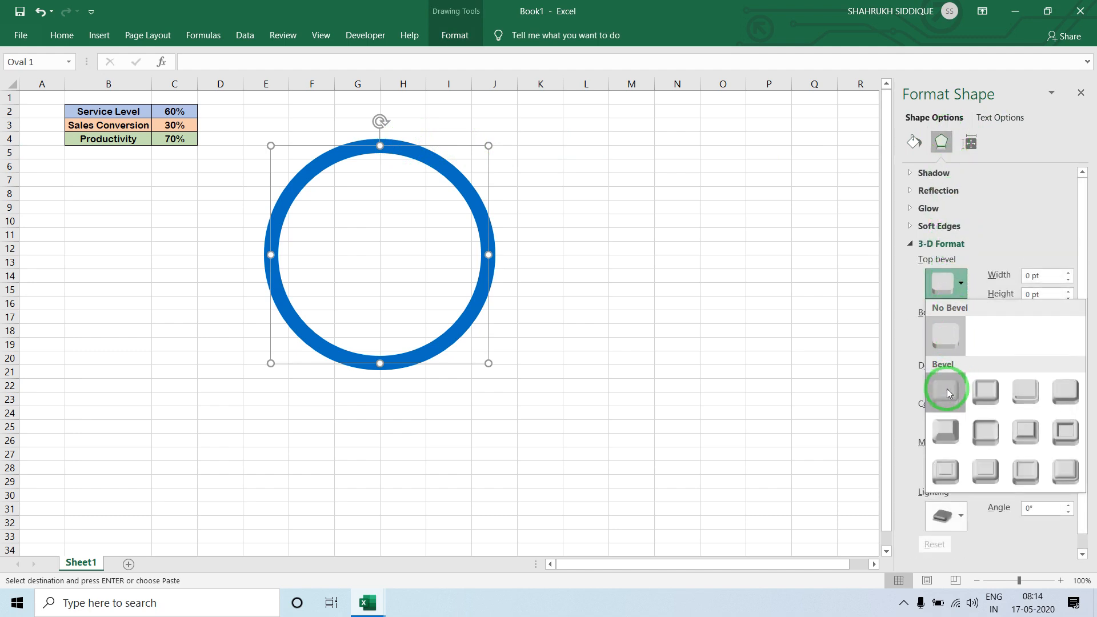
left_click(702, 215)
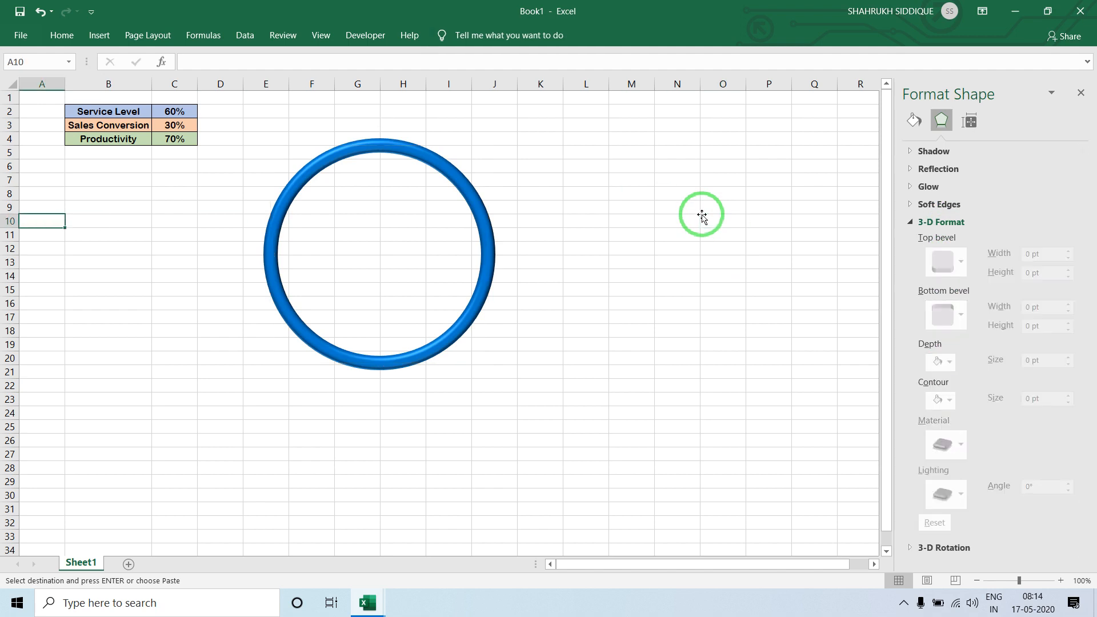
left_click(1080, 96)
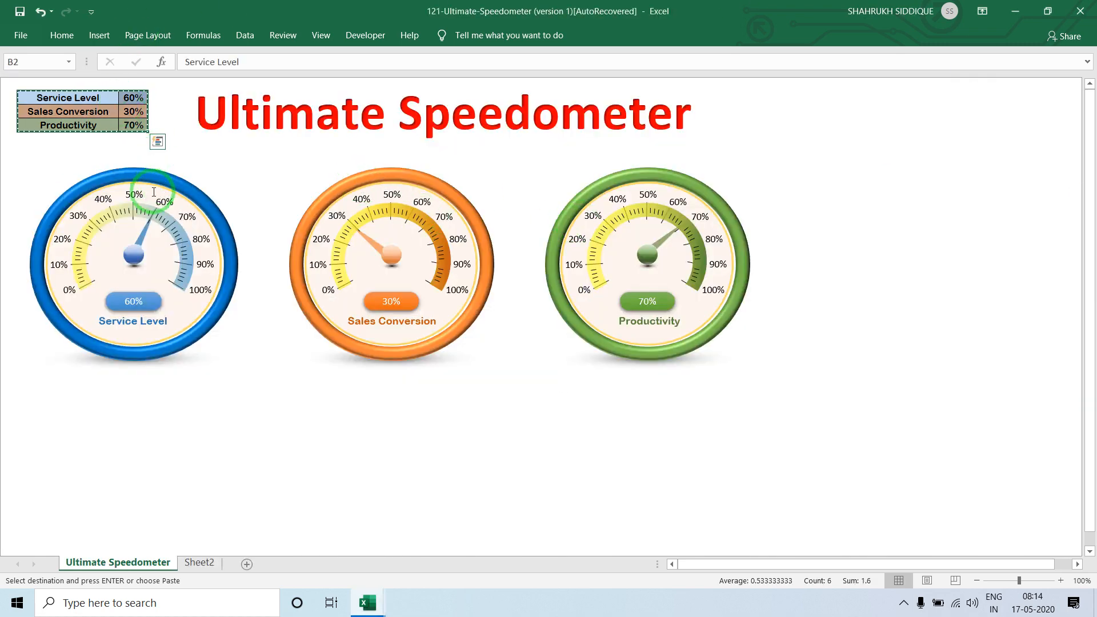
- Return to the Book1 workbook and try to draw a second oval covering the blue ring
key("alt+Tab")
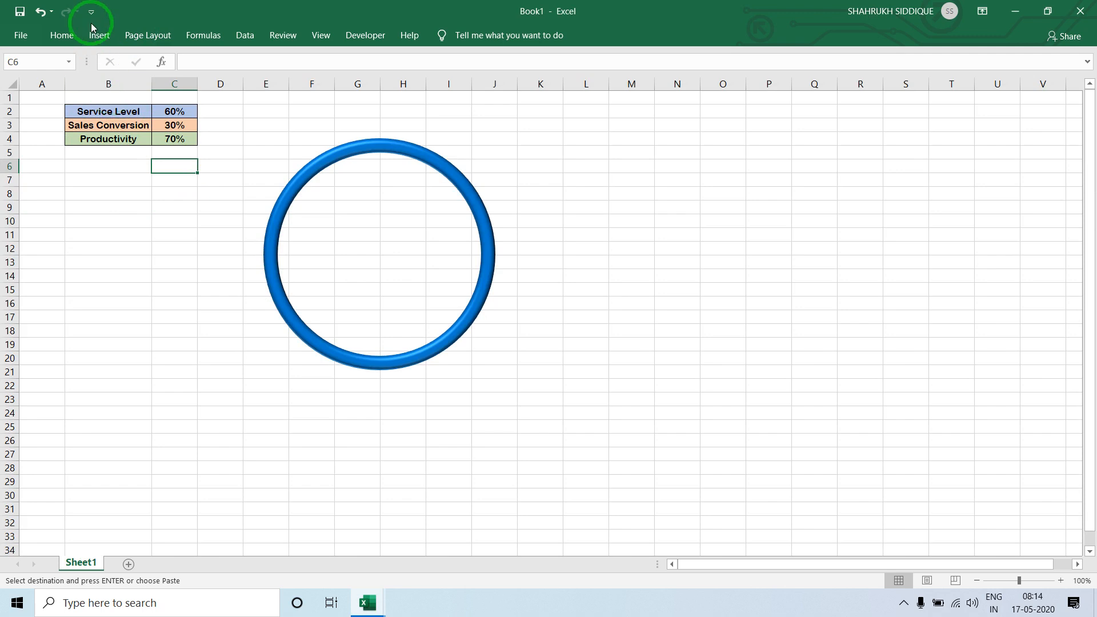
left_click(98, 34)
left_click(206, 56)
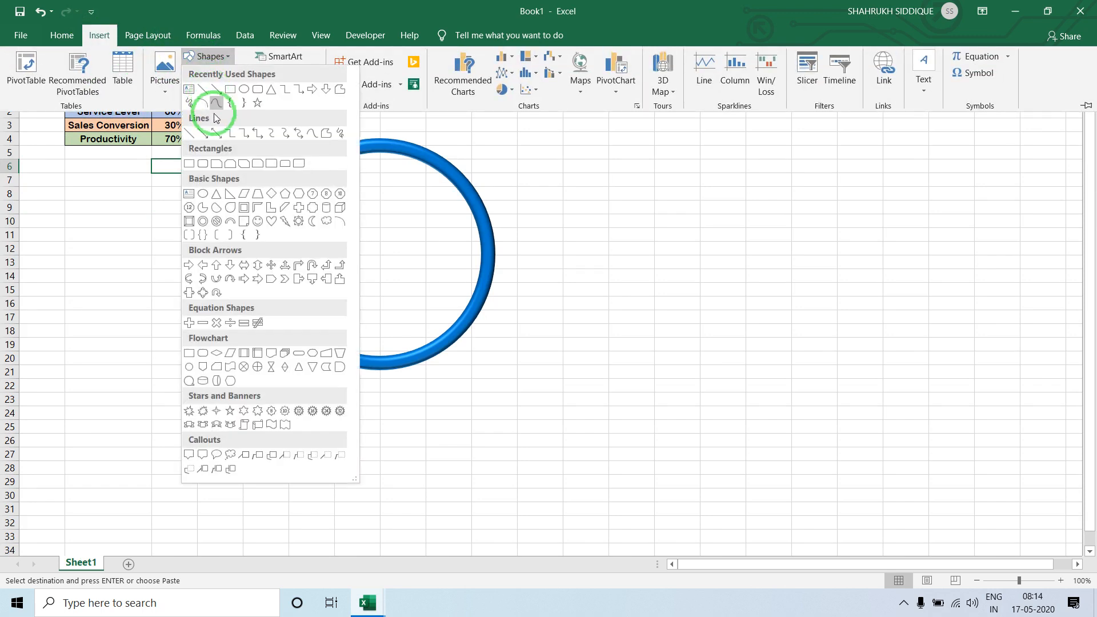
left_click(202, 195)
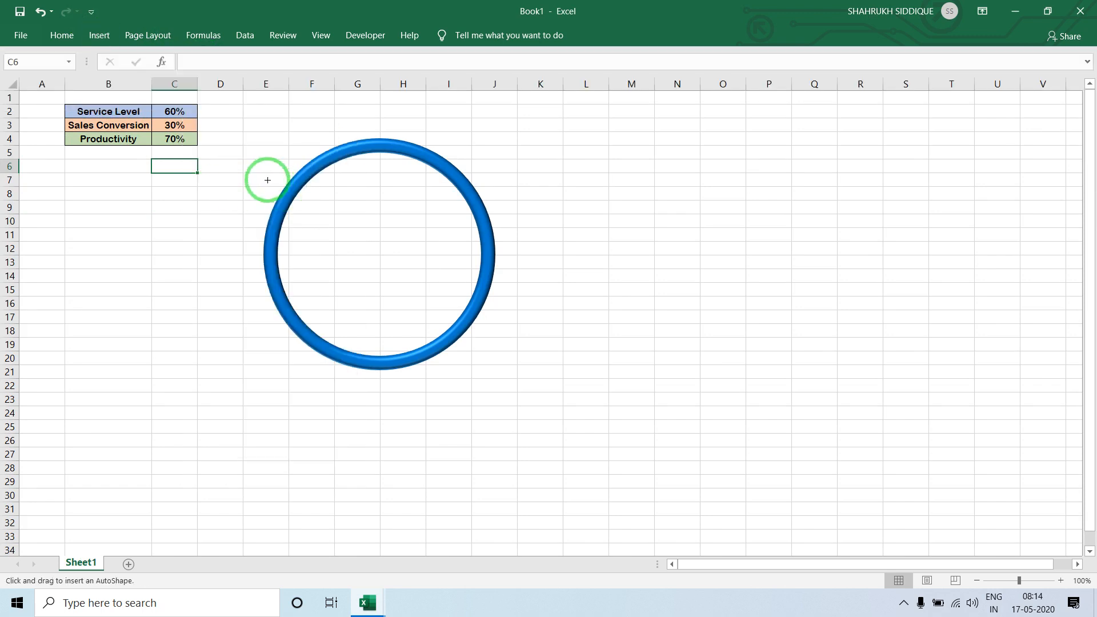
mouse_move(237, 169)
left_mouse_down()
mouse_move(331, 276)
mouse_move(431, 362)
left_mouse_up()
mouse_move(359, 306)
left_mouse_down()
mouse_move(411, 306)
mouse_move(330, 245)
left_mouse_up()
left_click_drag(402, 301, 434, 324)
left_click_drag(361, 265, 418, 296)
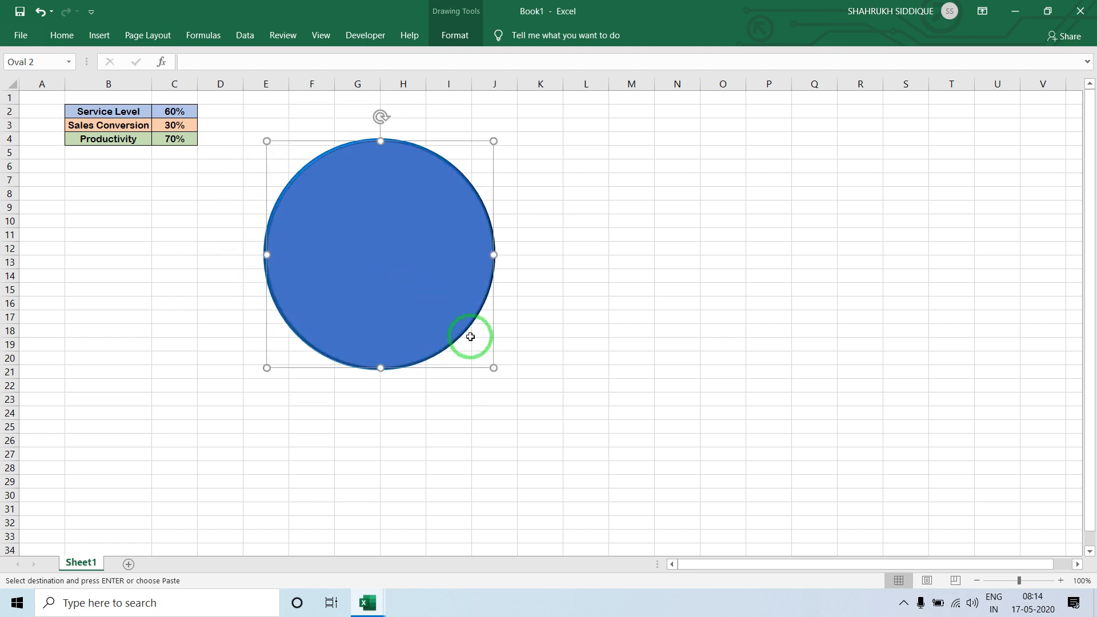
- Try to resize and centre the second oval inside the blue ring, and delete it
left_click_drag(494, 367, 464, 351)
left_click(410, 300)
left_click_drag(381, 294, 387, 296)
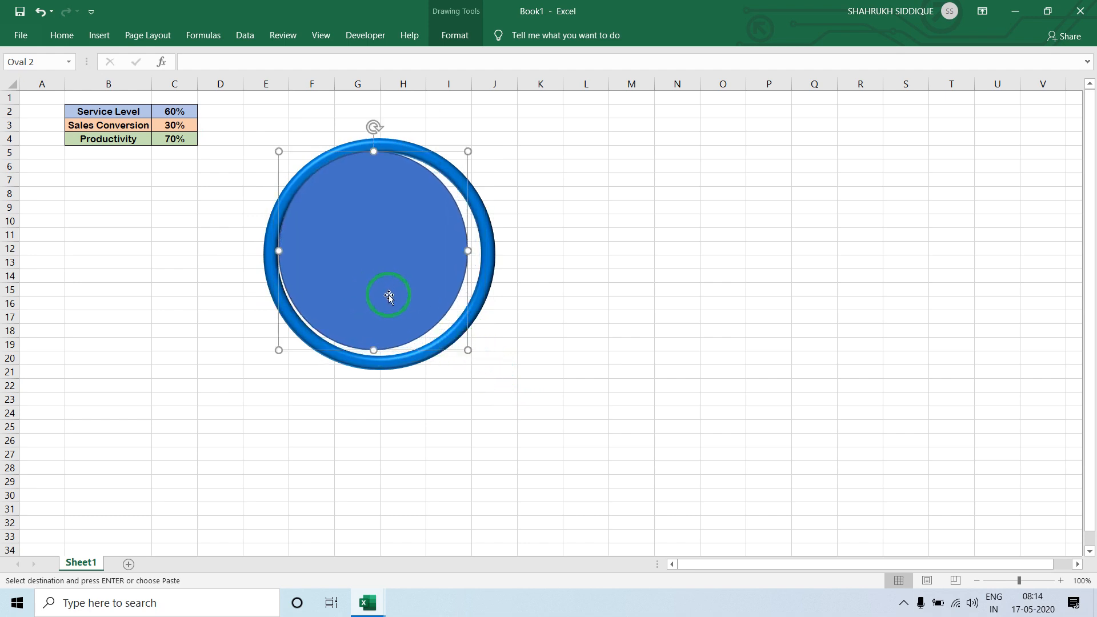
left_click_drag(467, 350, 481, 364)
left_click_drag(436, 322, 434, 318)
left_click_drag(481, 362, 474, 358)
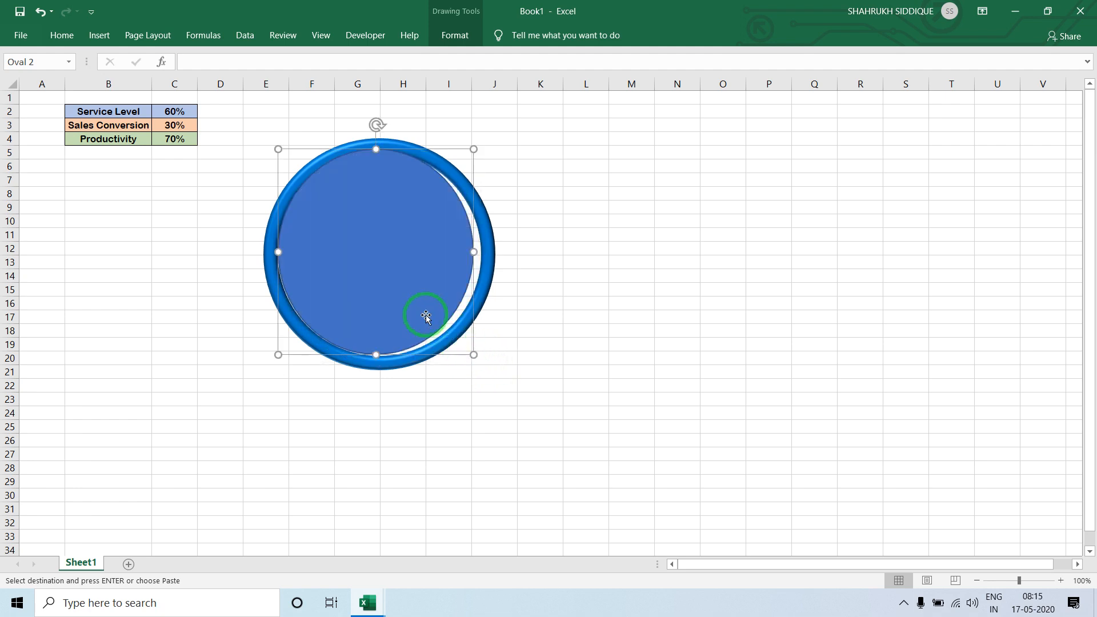
left_click_drag(423, 313, 417, 310)
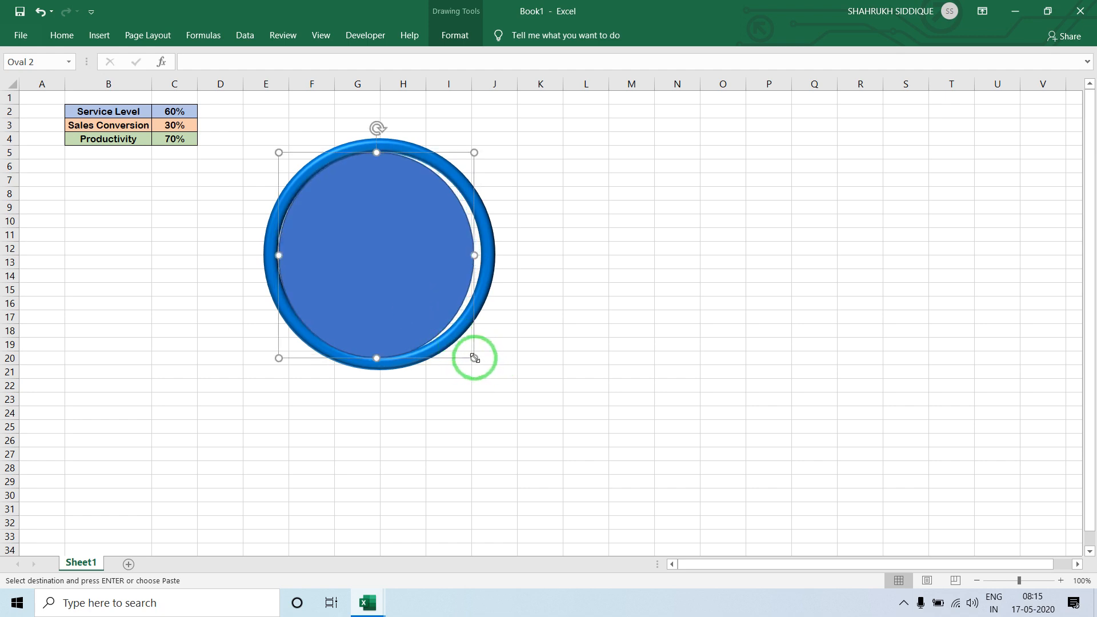
left_click_drag(474, 358, 479, 364)
left_click_drag(477, 255, 479, 258)
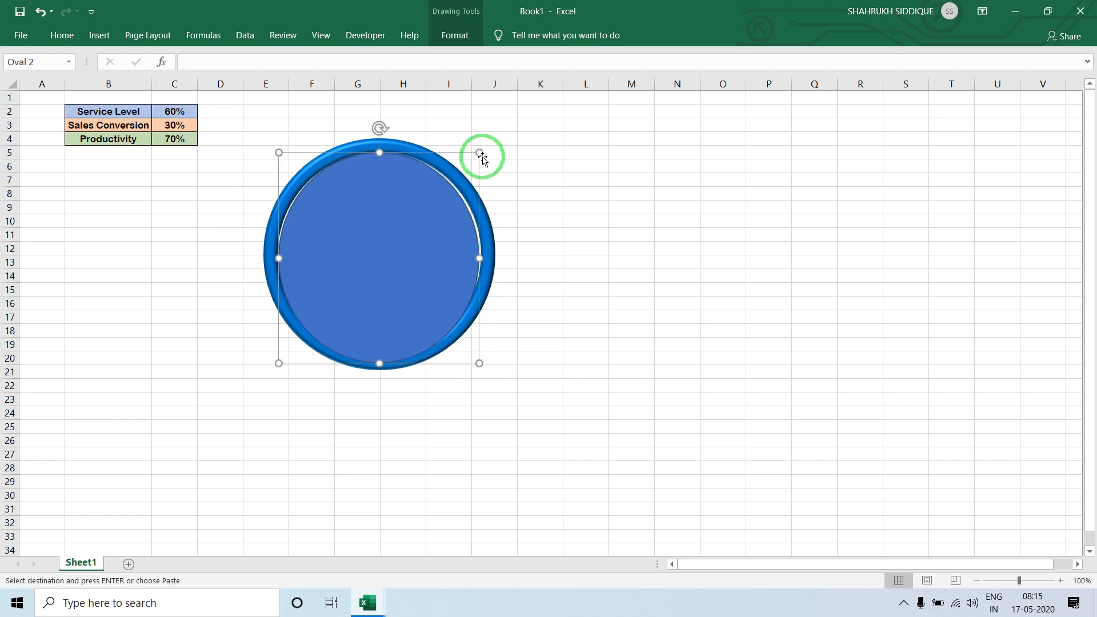
left_click_drag(480, 153, 481, 147)
left_click_drag(381, 229, 379, 229)
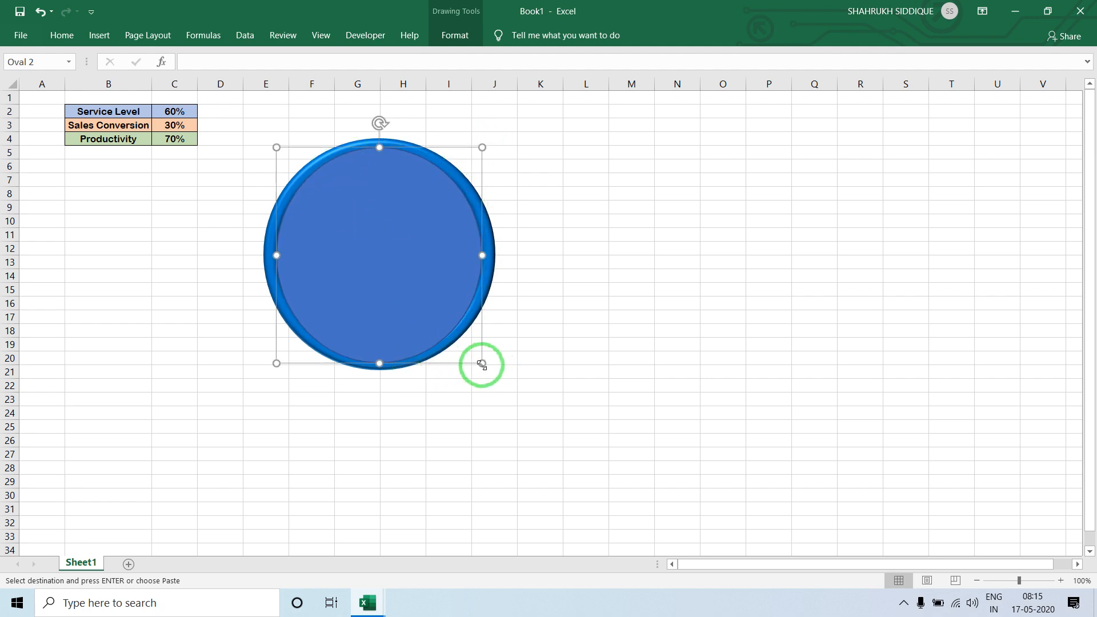
left_click_drag(481, 365, 477, 358)
left_click_drag(424, 323, 429, 327)
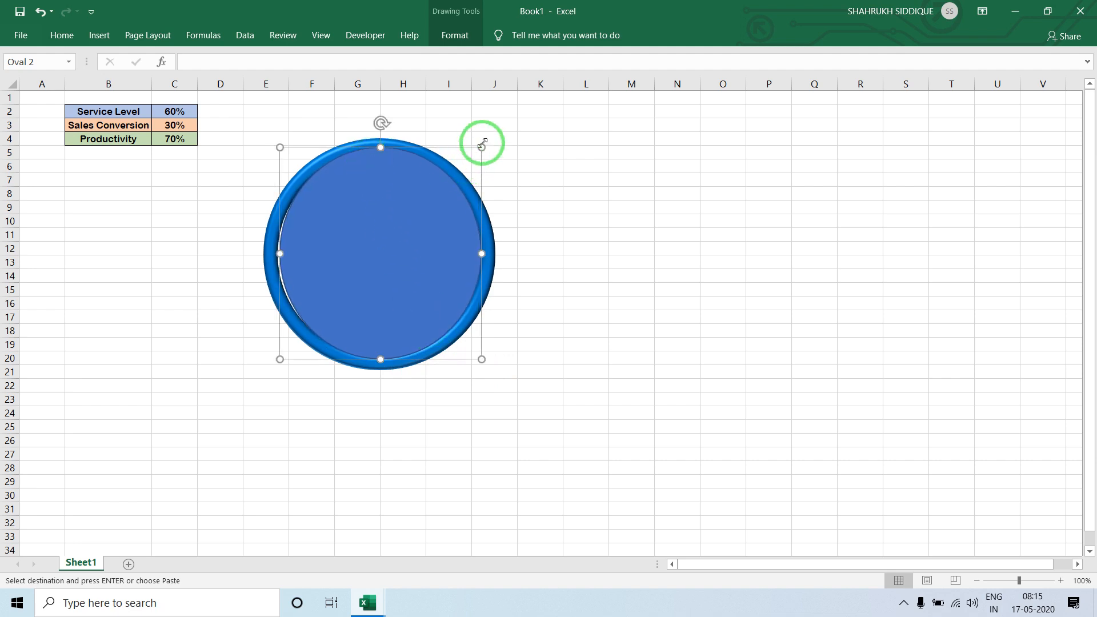
left_click_drag(478, 147, 477, 148)
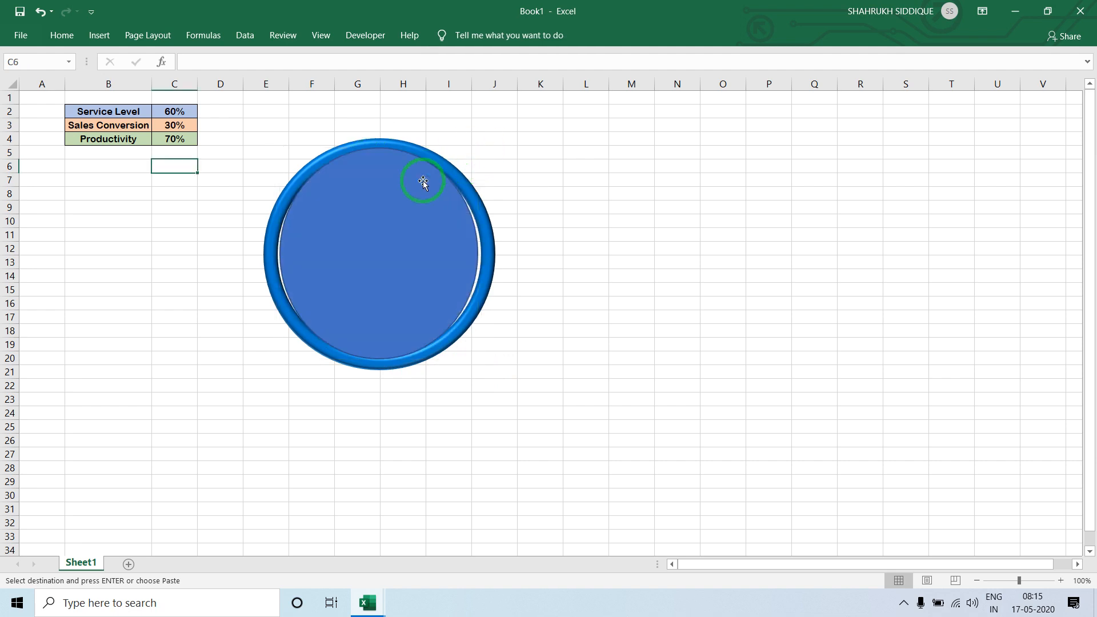
left_click_drag(423, 179, 277, 208)
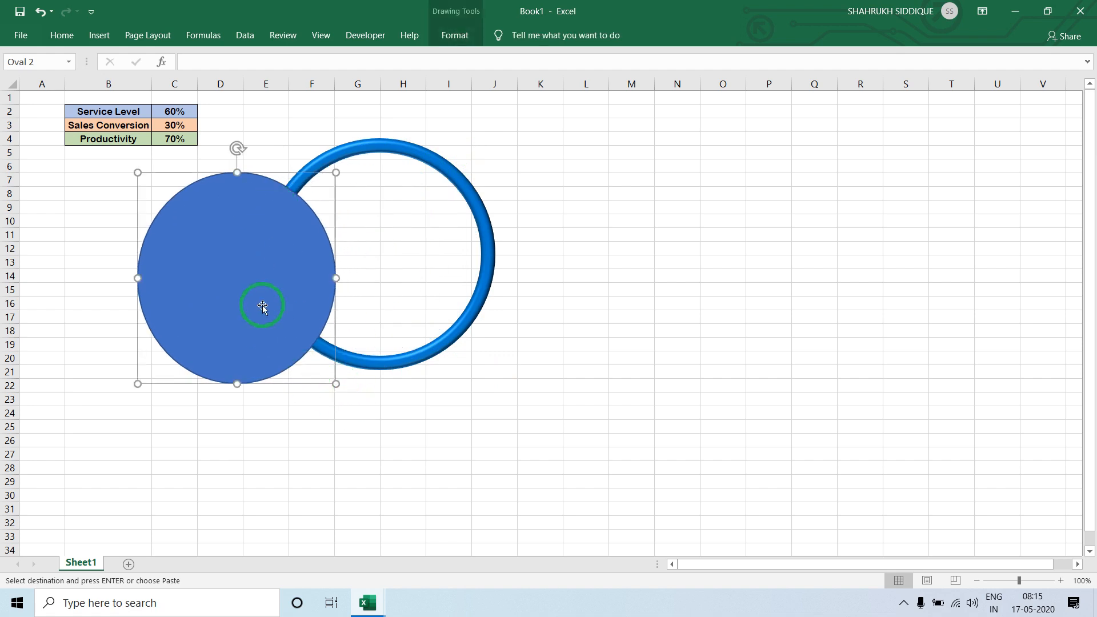
key("Delete")
- Draw a new circle about 7.98 cm across and place it over the opening of the blue ring
left_click(94, 33)
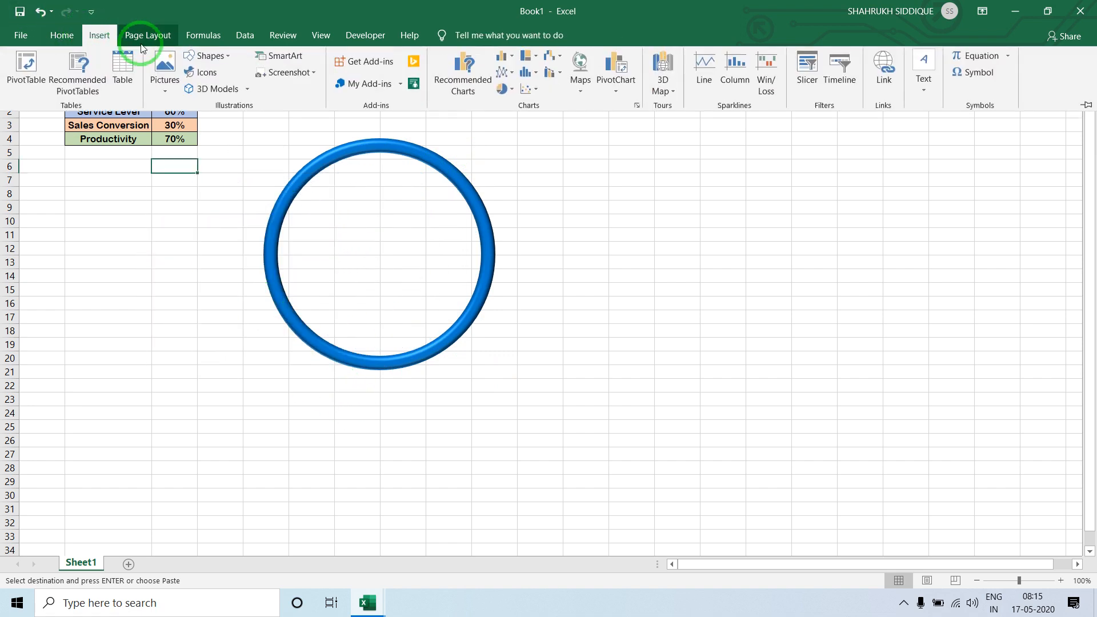
left_click(208, 56)
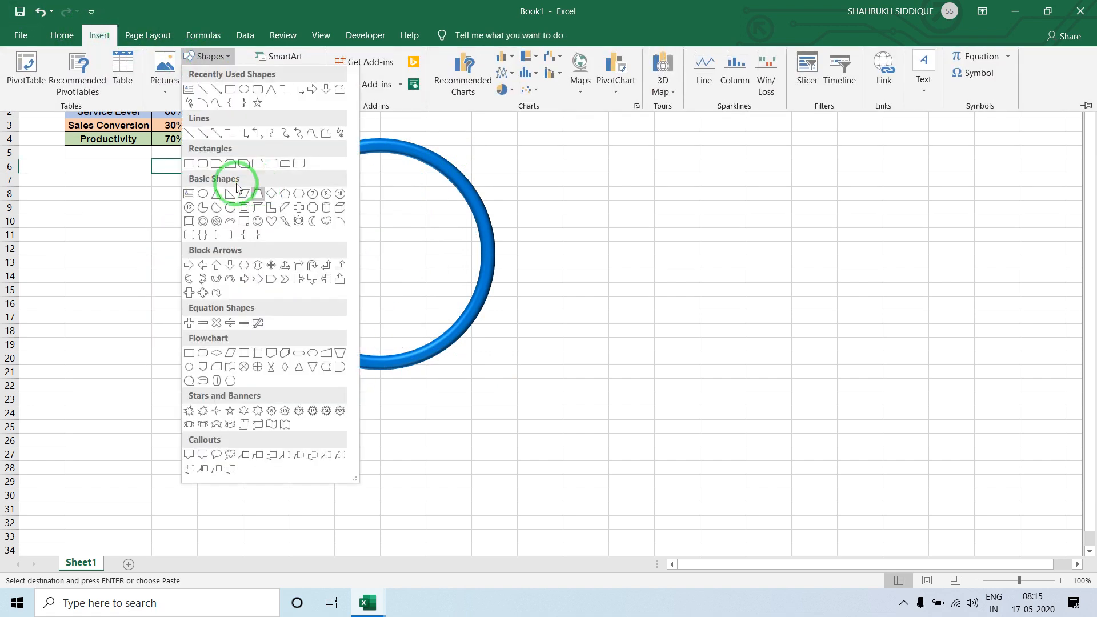
left_click(203, 193)
left_click_drag(166, 184, 360, 397)
mouse_move(200, 271)
left_mouse_down()
mouse_move(379, 249)
mouse_move(312, 233)
left_mouse_up()
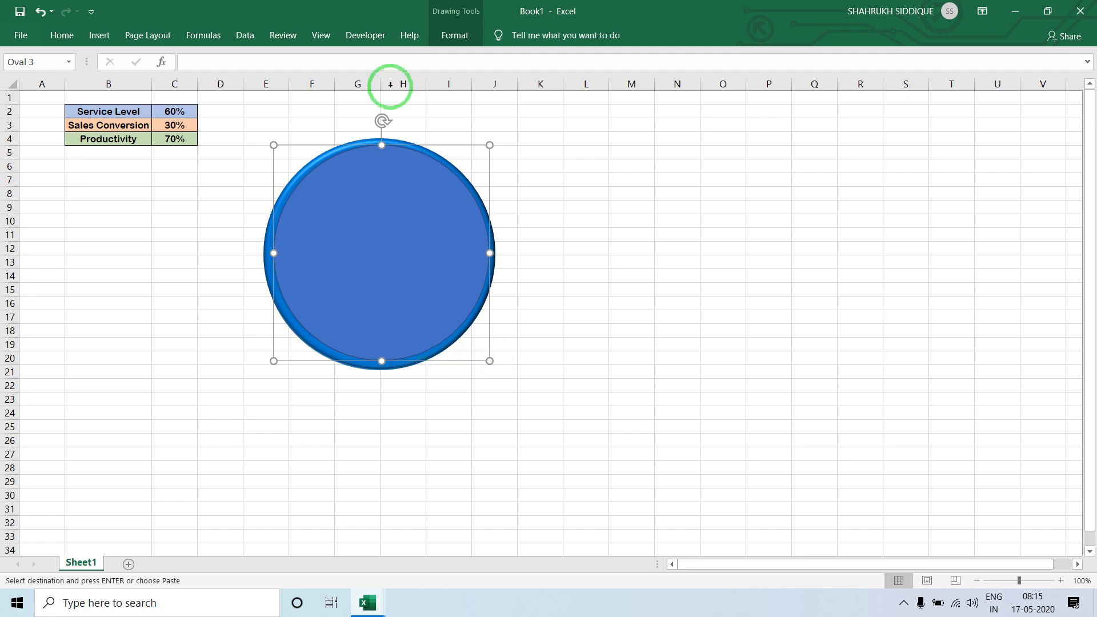
- Fill the new inner circle with the lightest gold theme colour and set its outline to yellow
left_click(449, 37)
left_click(510, 56)
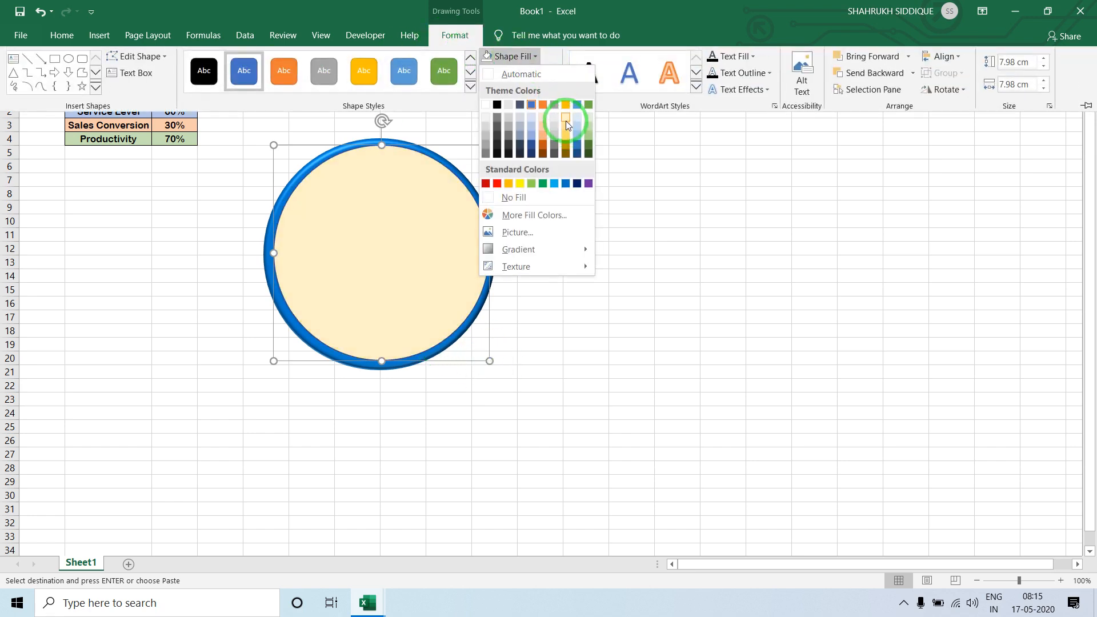
left_click(565, 121)
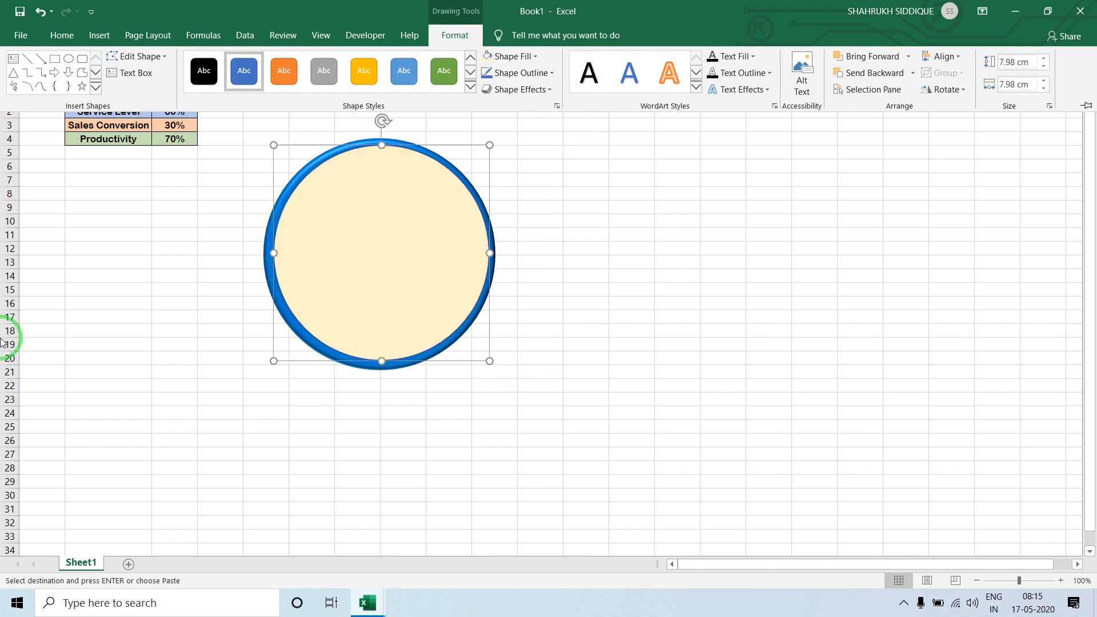
left_click(518, 73)
left_click(520, 201)
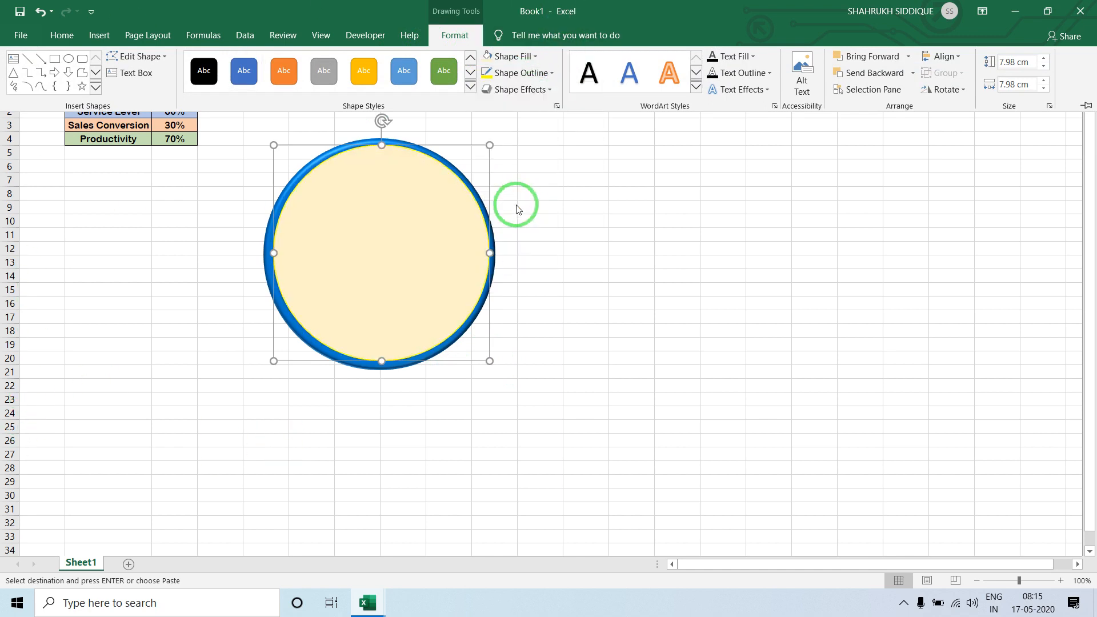
- Shrink the gold circle slightly and centre it inside the blue ring so its yellow outline meets the ring's inner edge
right_click(426, 250)
left_click(593, 217)
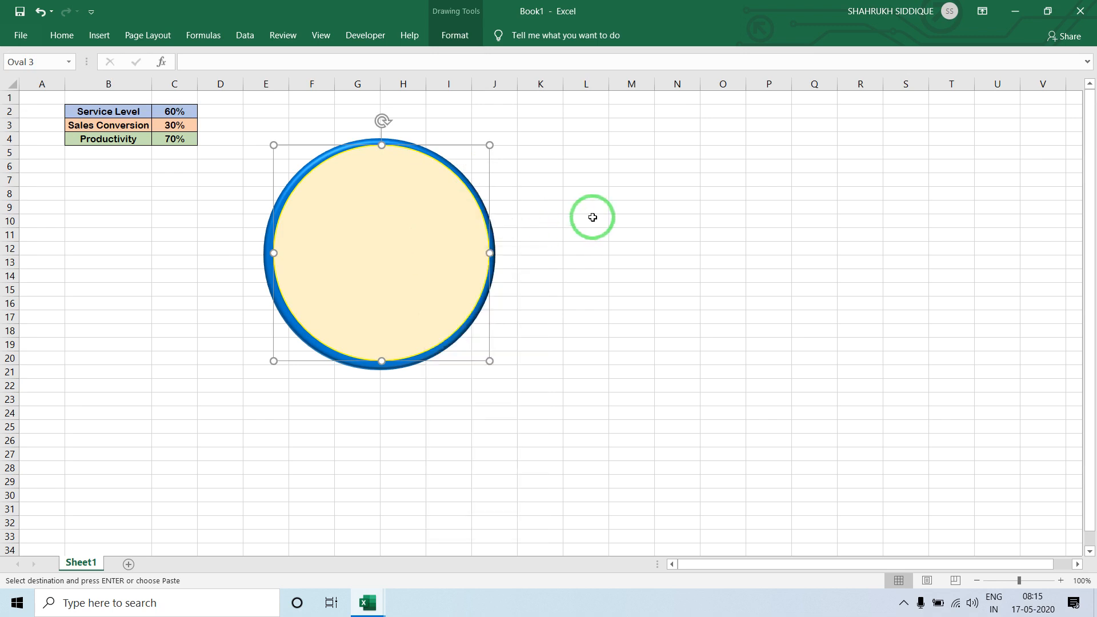
left_click_drag(443, 270, 438, 274)
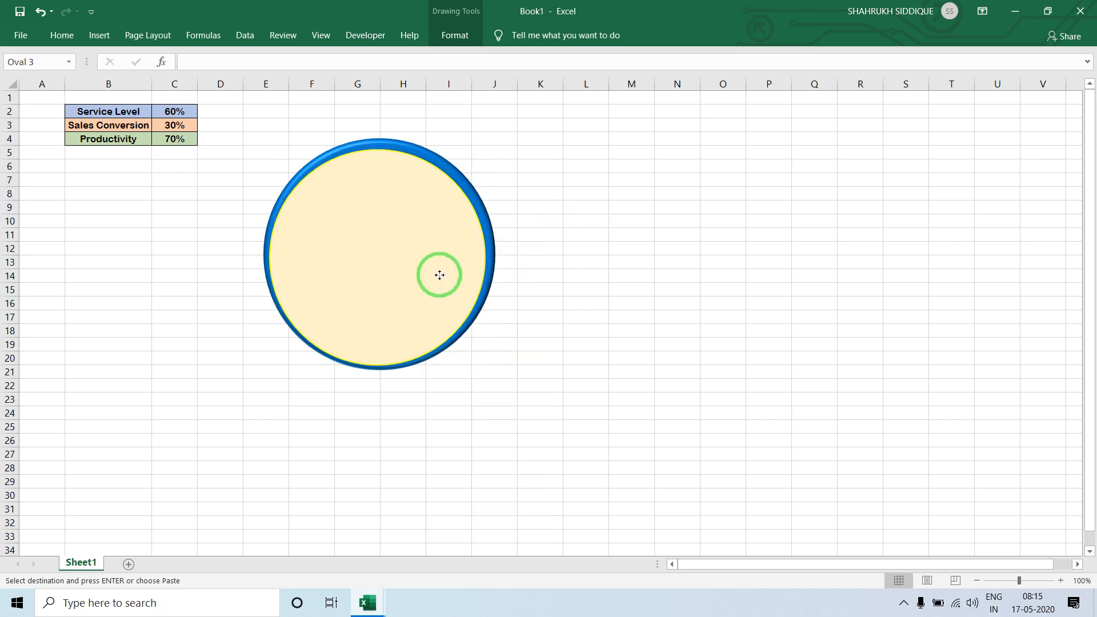
left_click_drag(486, 370, 469, 352)
left_click_drag(428, 308, 436, 311)
left_click(604, 317)
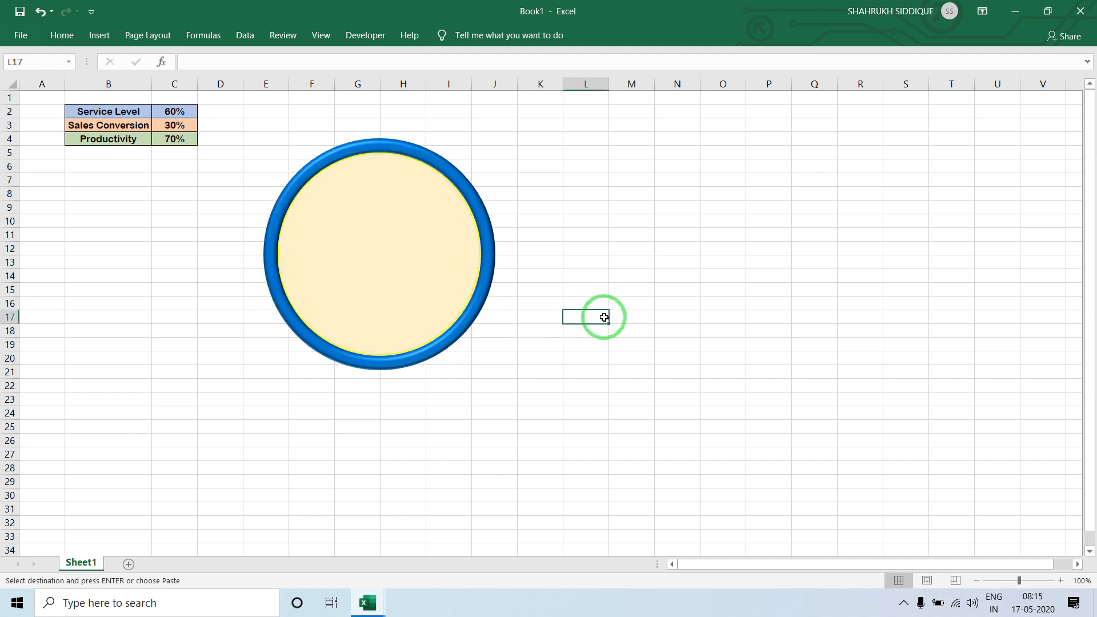
left_click(438, 269)
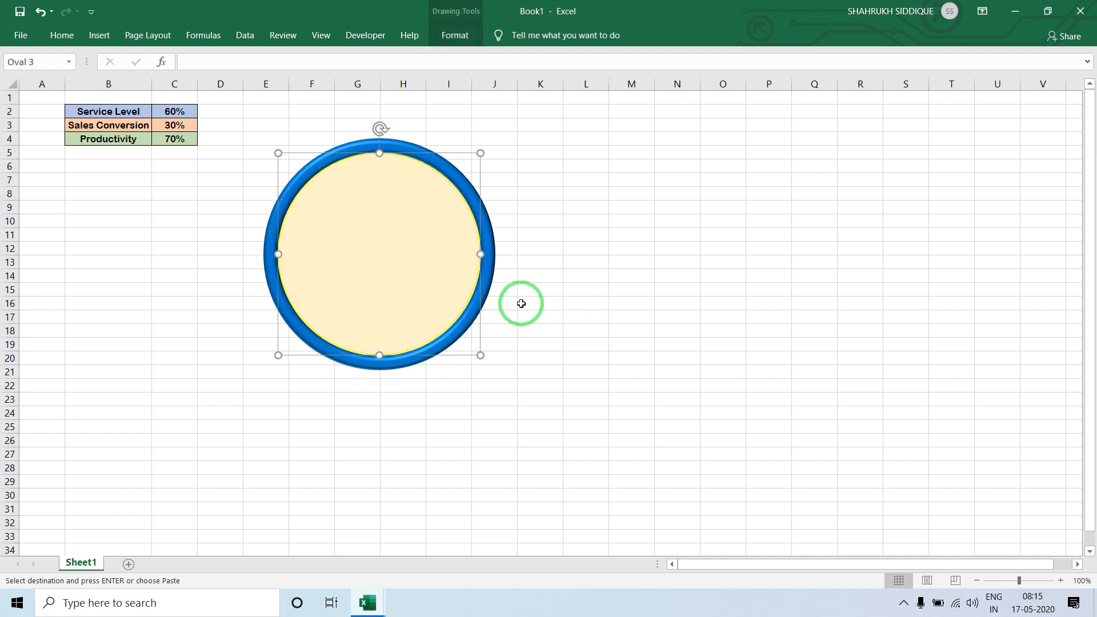
left_click_drag(481, 355, 473, 354)
left_click(598, 331)
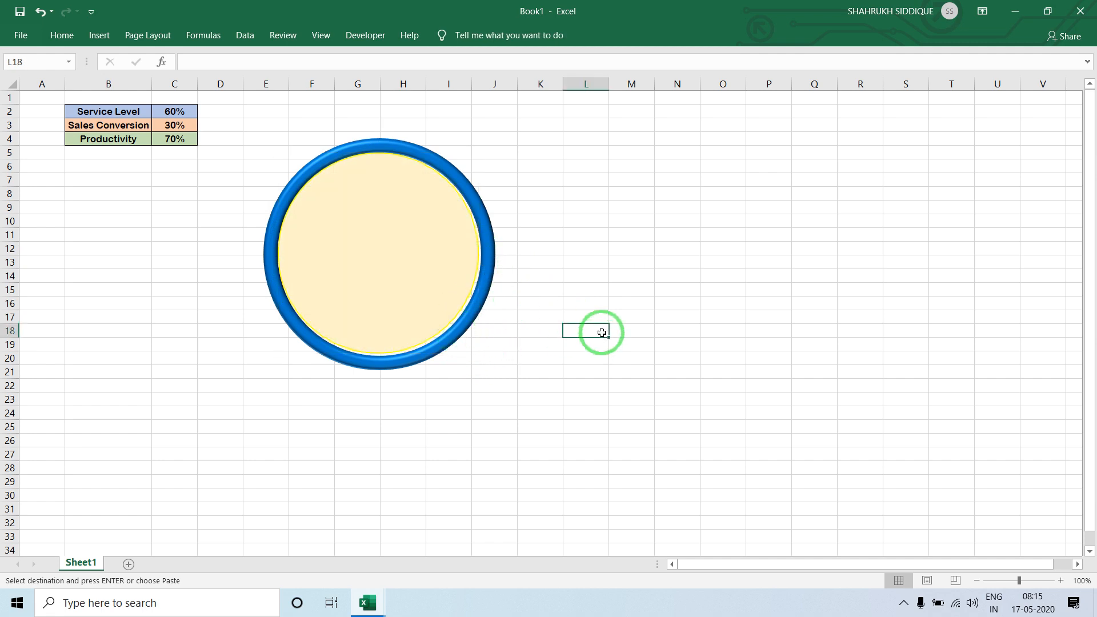
left_click(445, 254)
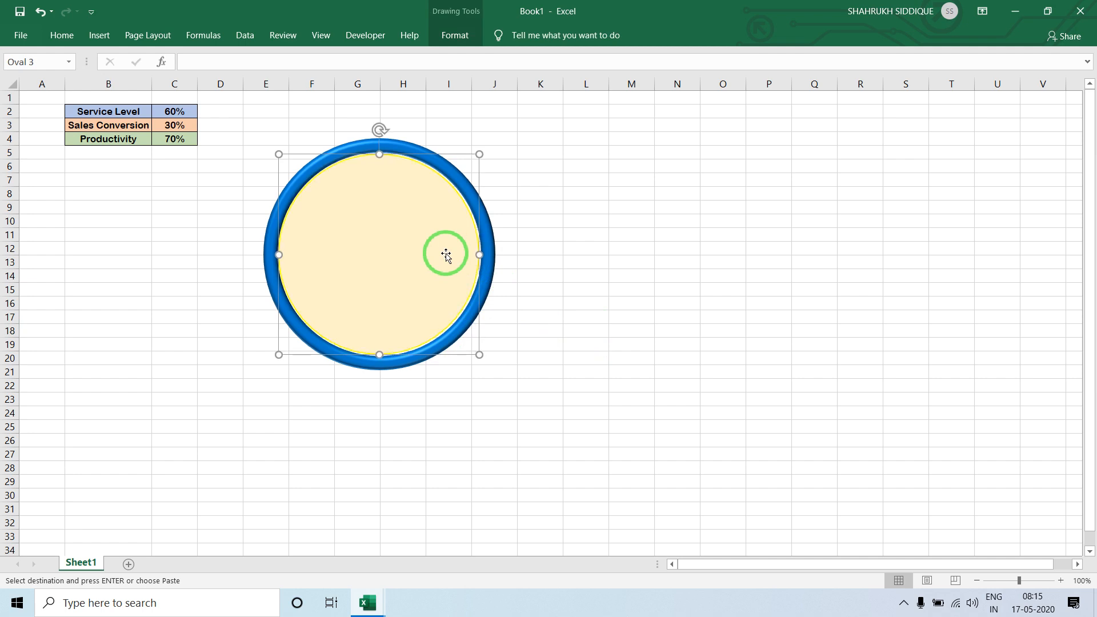
left_click(564, 219)
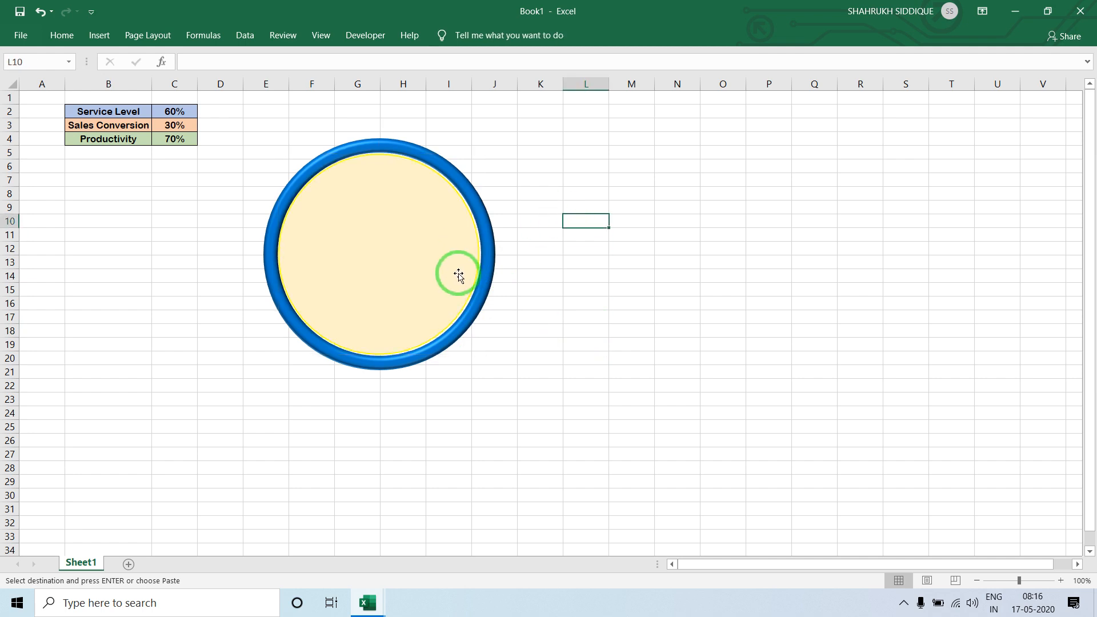
- Set the gold circle's fill transparency to 50% and place it back inside the blue ring
left_click_drag(390, 164, 673, 164)
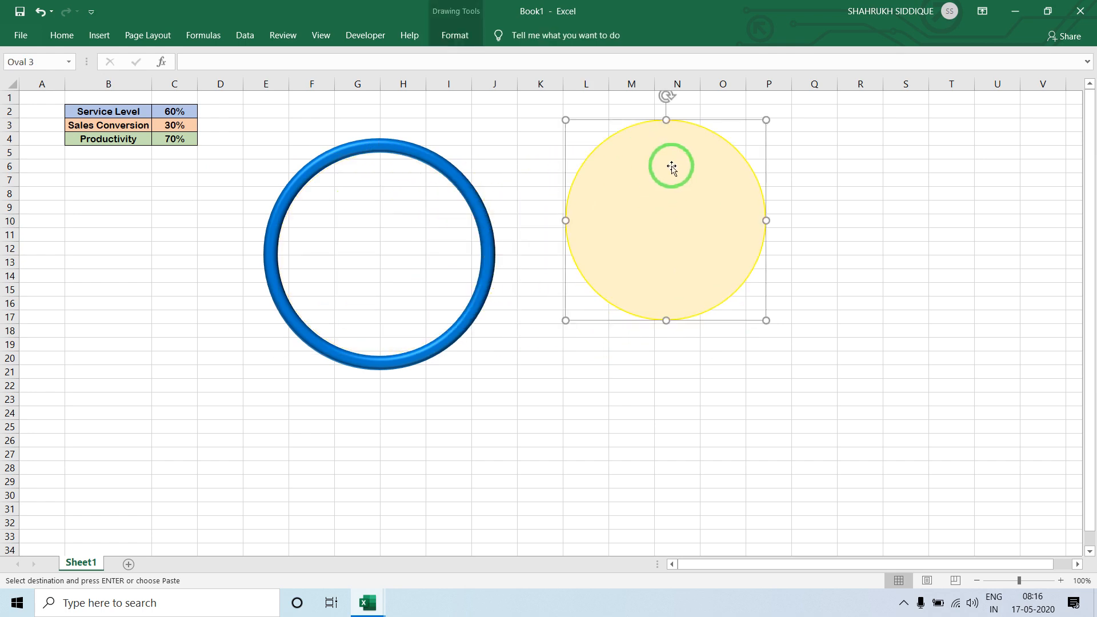
right_click(673, 169)
left_click(733, 444)
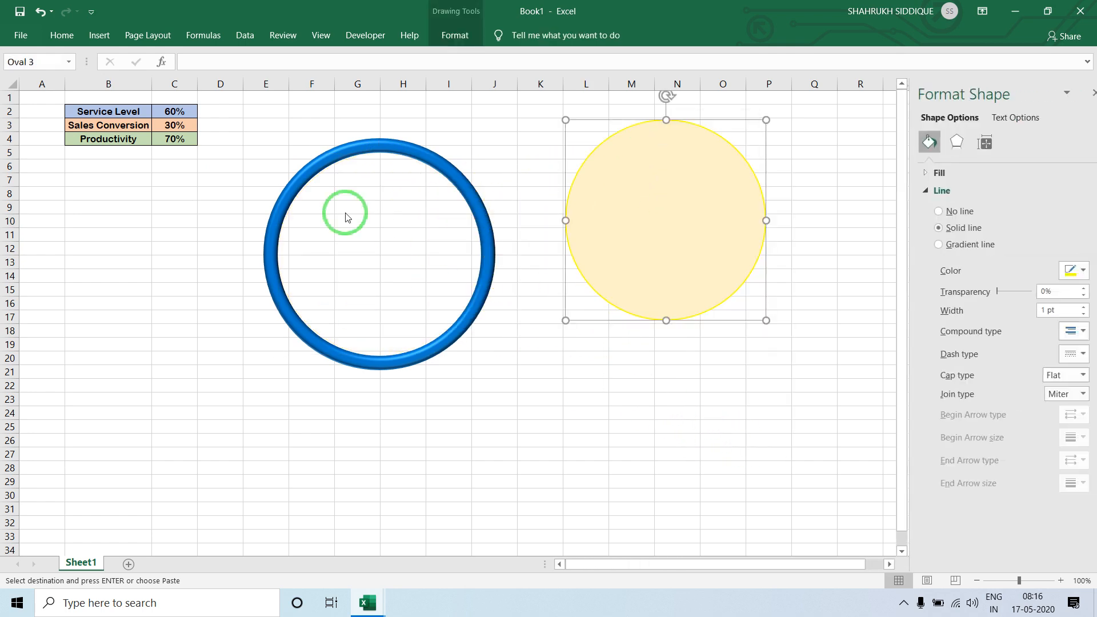
left_click(950, 173)
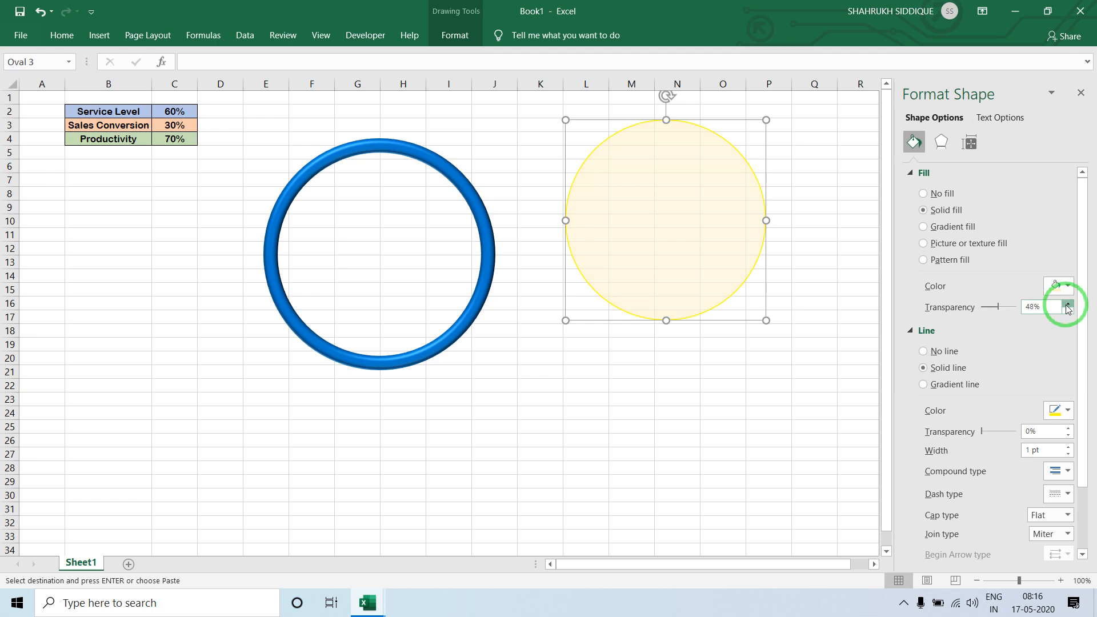
left_click_drag(712, 194, 423, 227)
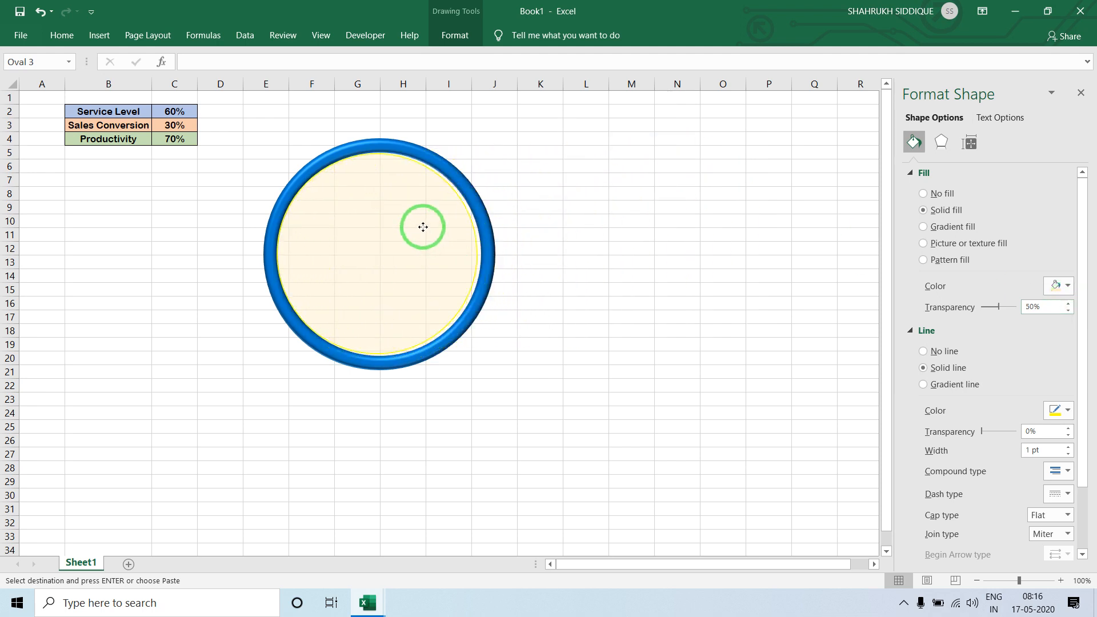
left_click(639, 179)
left_click(458, 195)
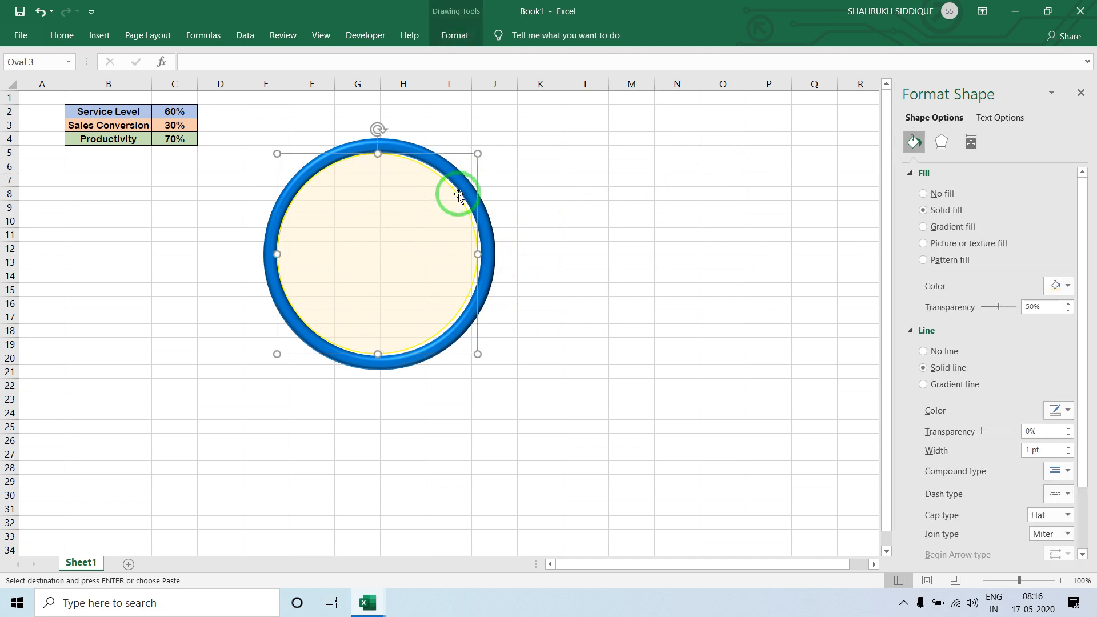
left_click(1068, 312)
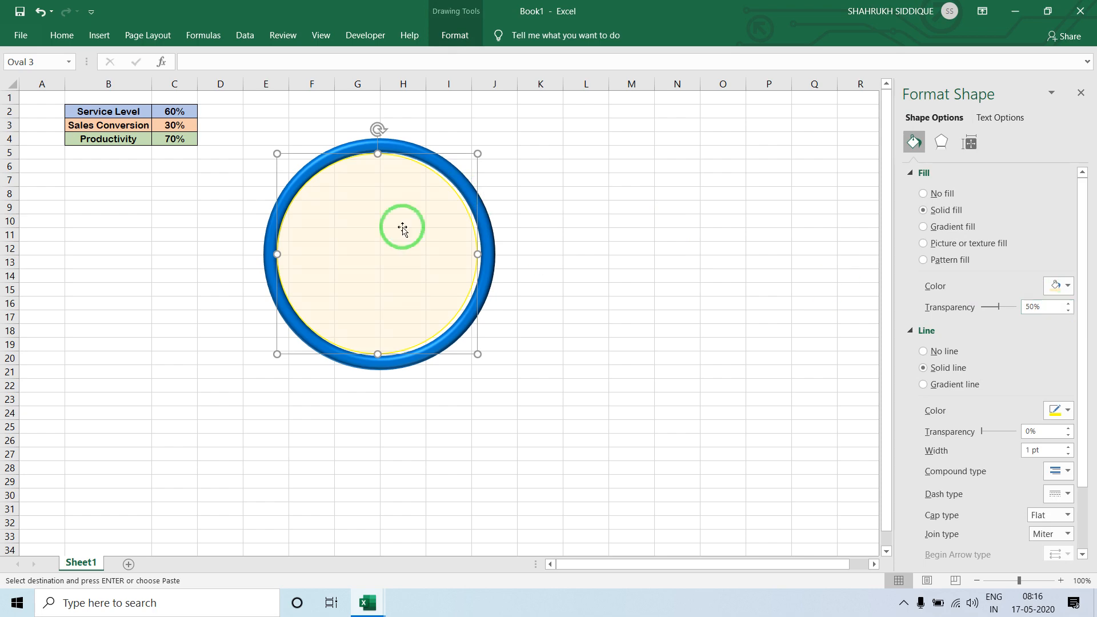
- Move the gold circle clear of the blue ring and check the gauge centres in the Ultimate Speedometer workbook
left_click_drag(396, 208, 717, 167)
left_click(547, 220)
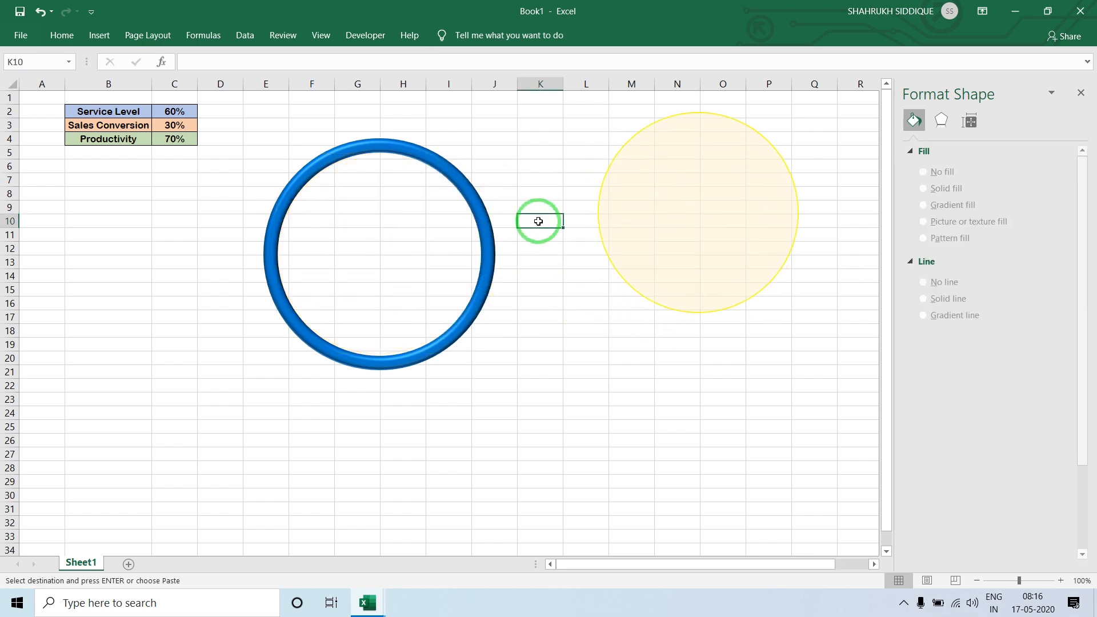
key("alt+Tab")
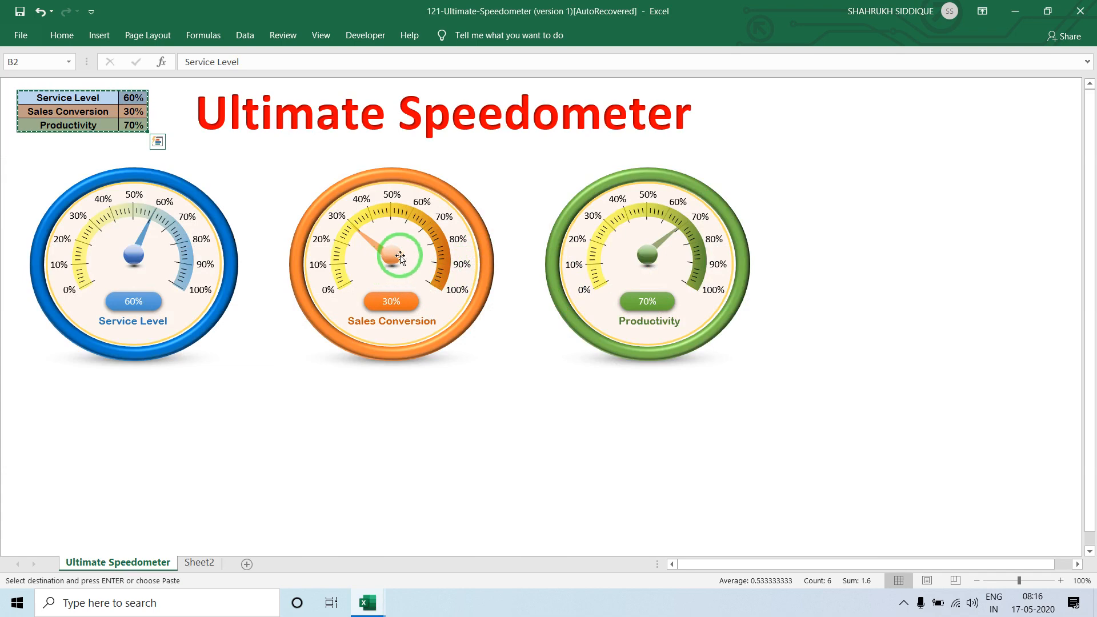
key("alt+Tab")
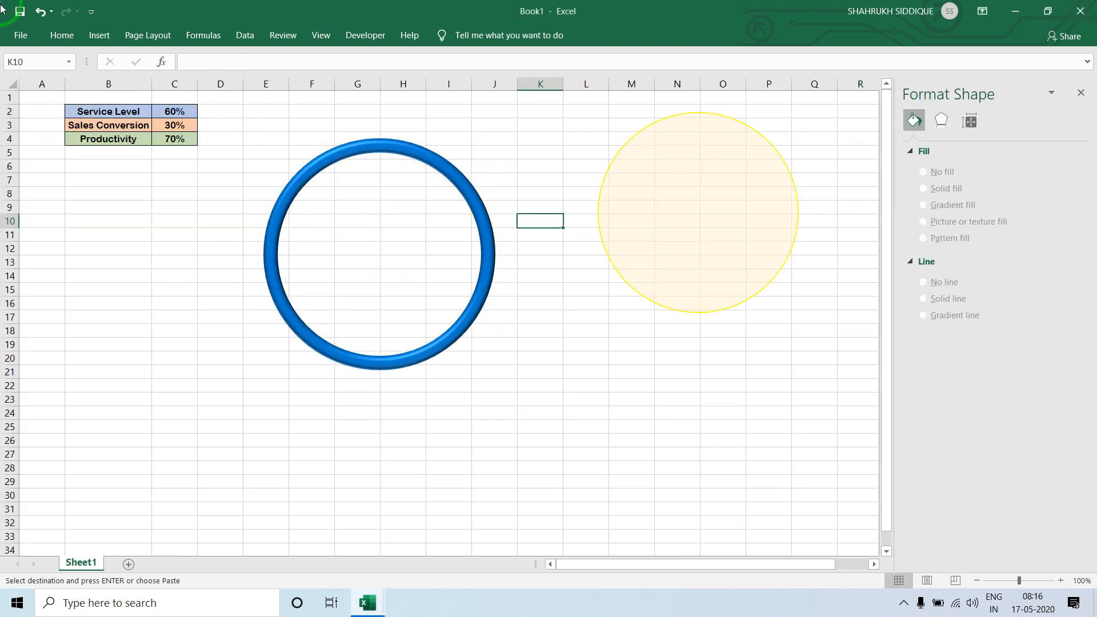
- Draw a small circle about 1.46 cm across below the data table and remove its outline
left_click(99, 36)
left_click(207, 56)
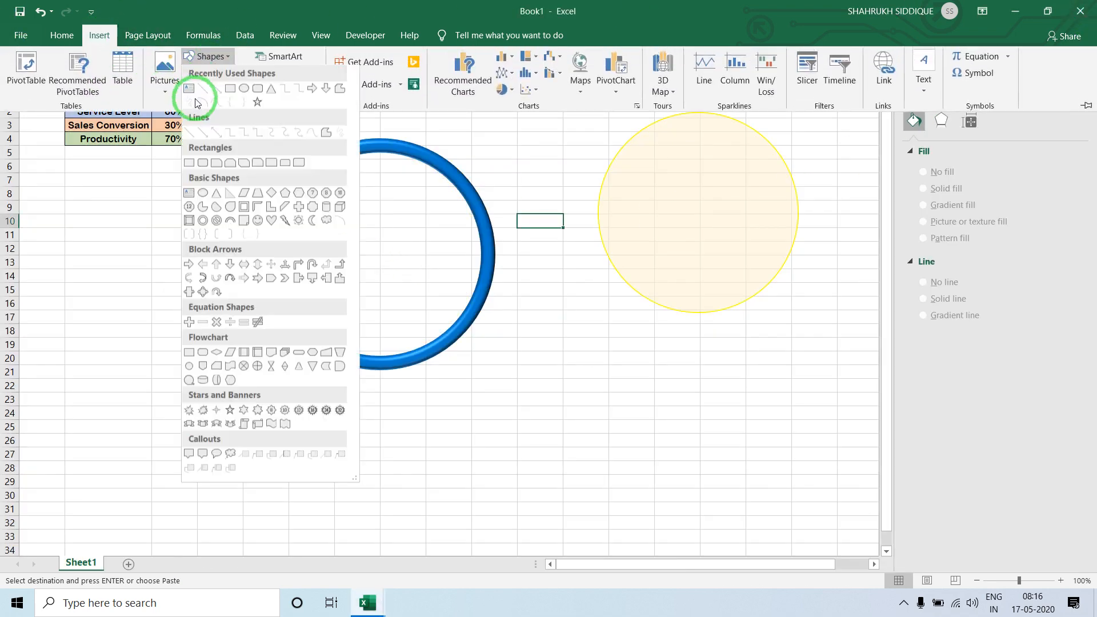
left_click(203, 193)
left_click_drag(93, 213, 132, 253)
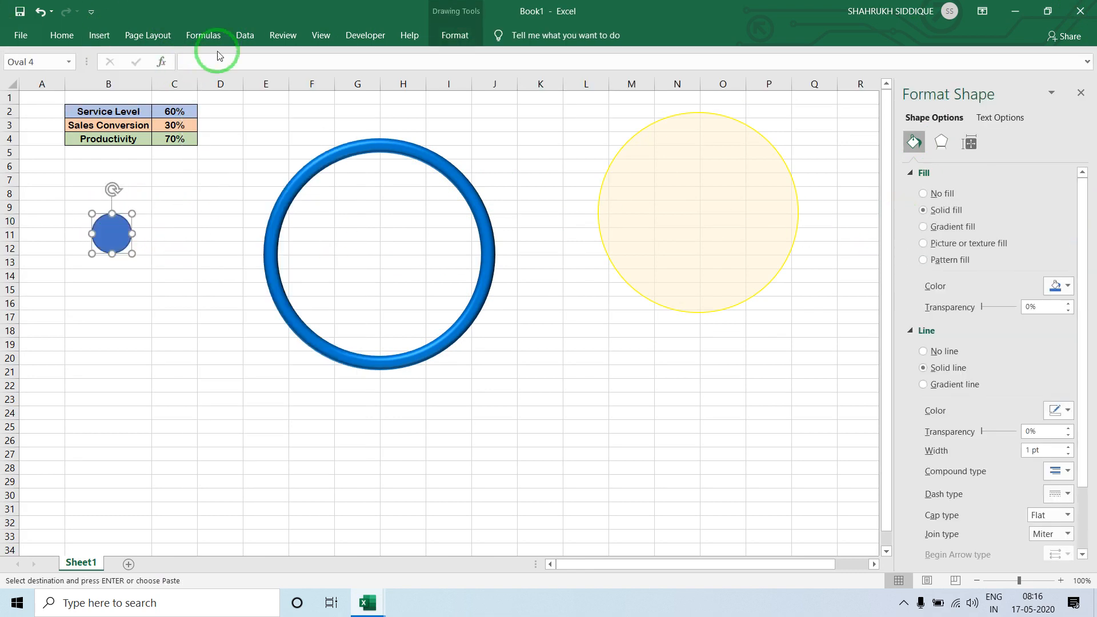
left_click(455, 36)
left_click(526, 73)
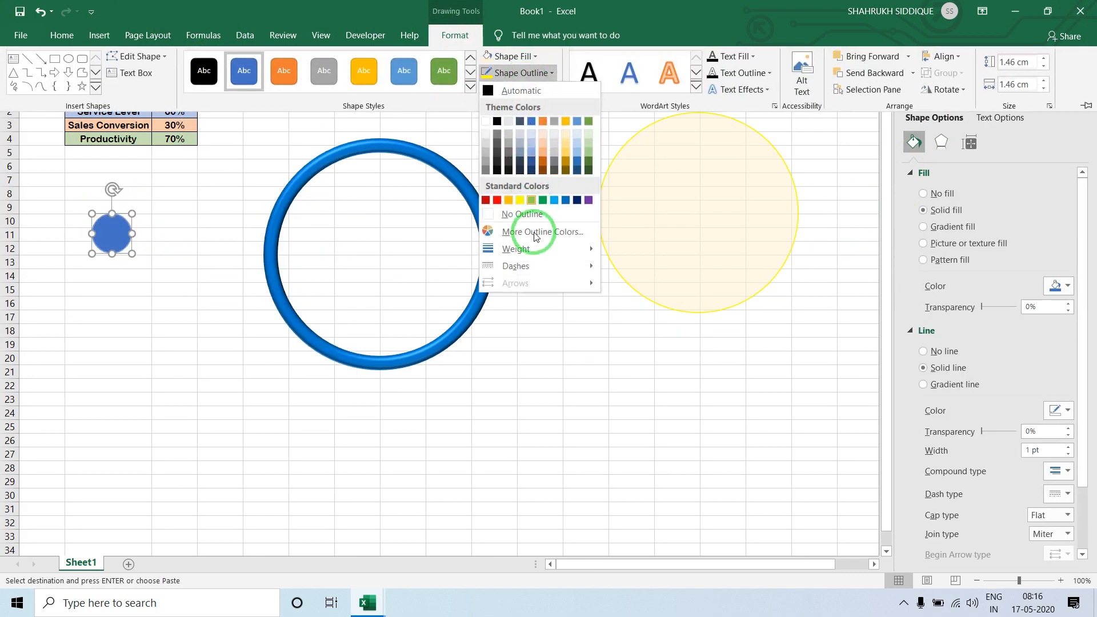
left_click(517, 213)
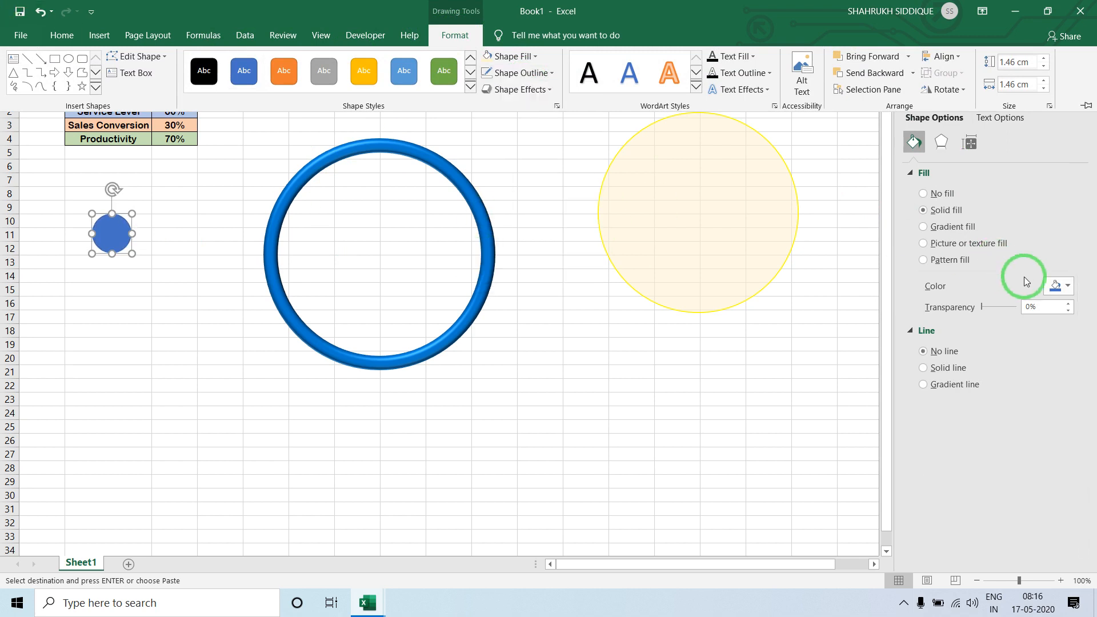
- Give the small circle a gradient fill using the third-row preset in the lighter blue theme colour
left_click(950, 226)
left_click(1056, 284)
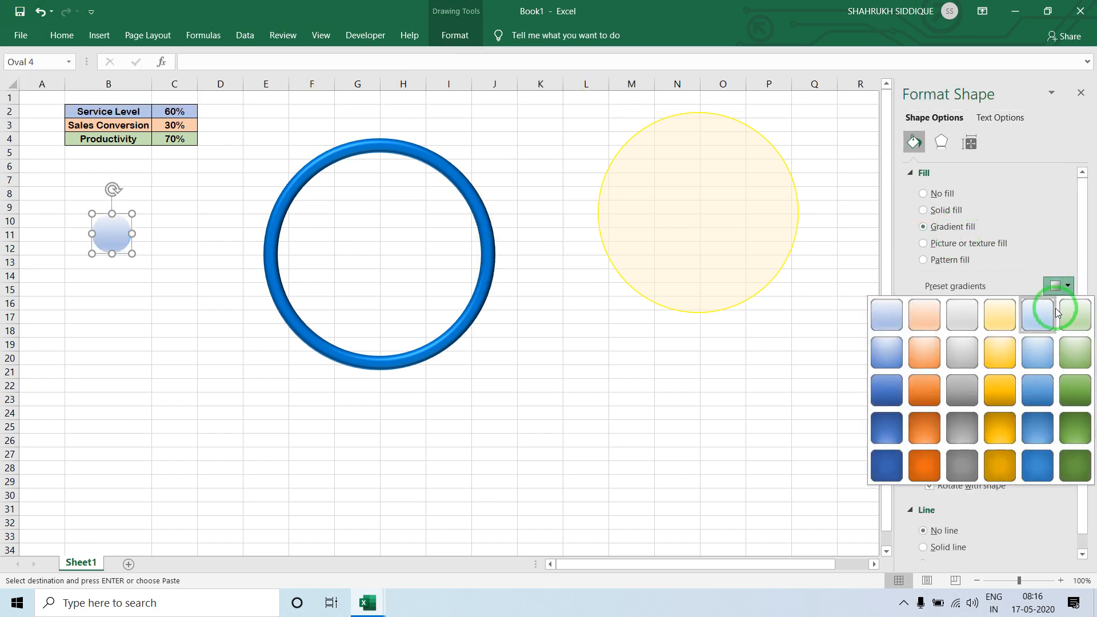
left_click(1042, 382)
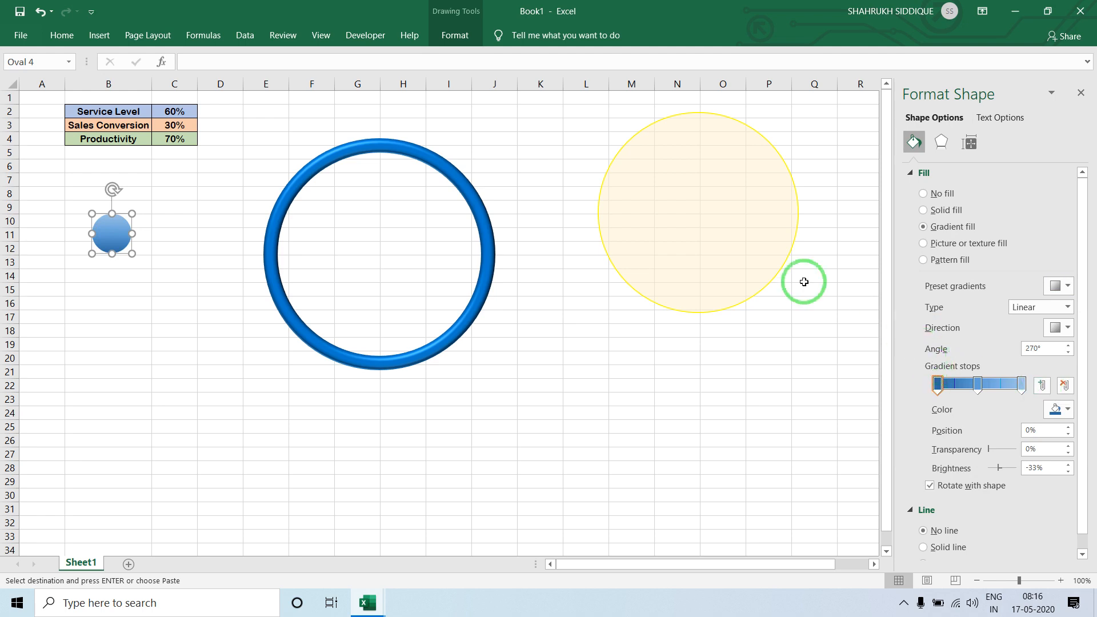
left_click(748, 260)
left_click(494, 151)
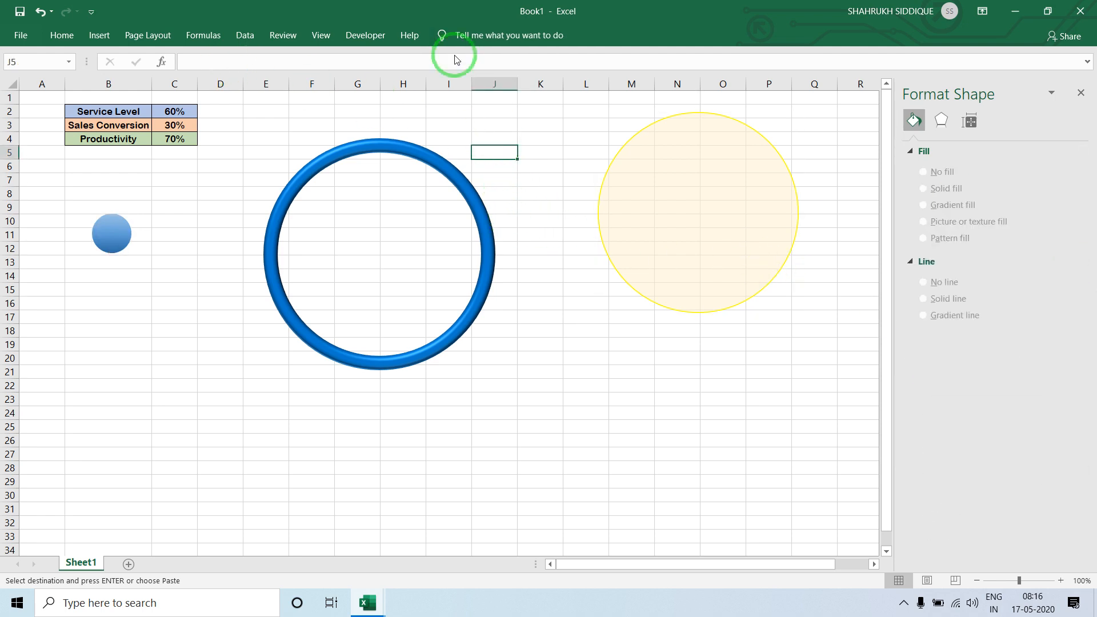
- Duplicate the small gradient circle, place the copy below the original and shrink it to about two thirds of the size
left_click_drag(111, 234, 128, 254)
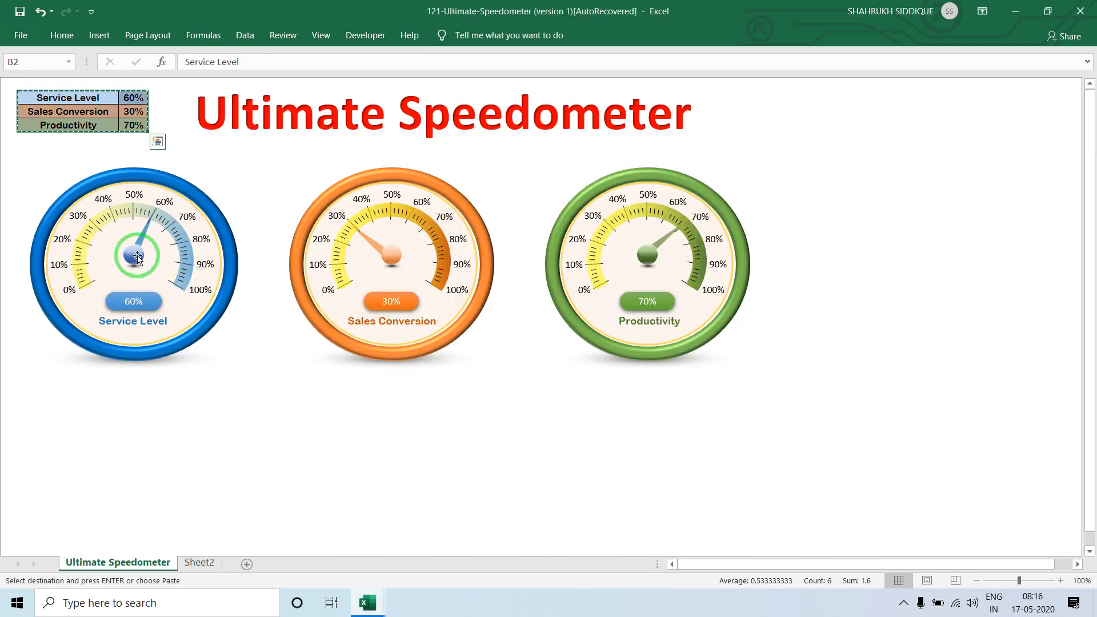
key("alt+Tab")
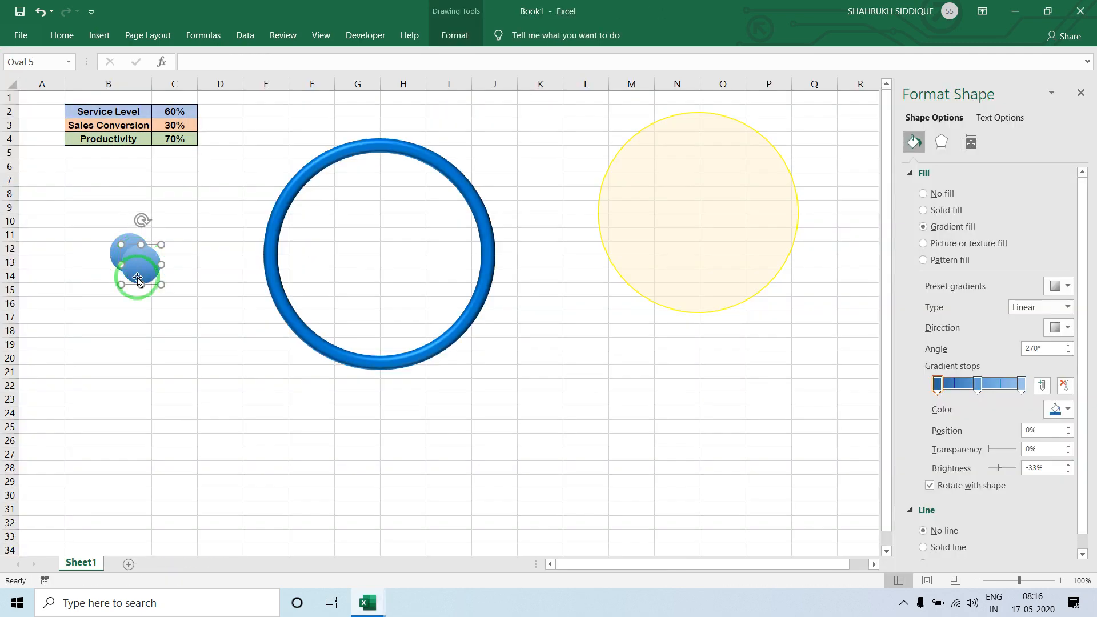
left_click_drag(137, 255, 146, 311)
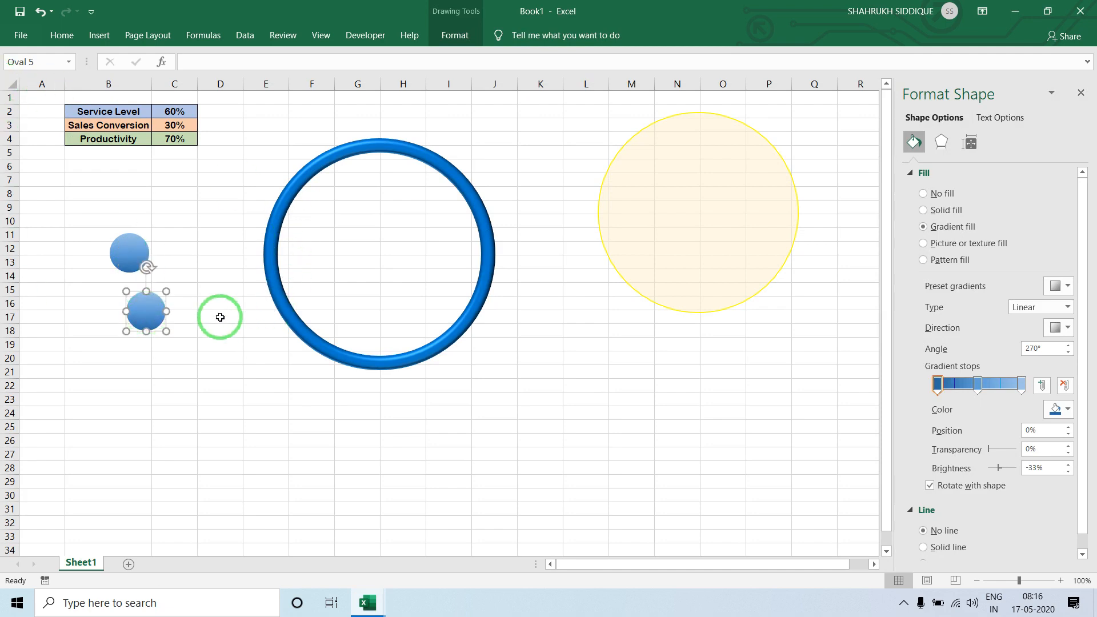
left_click_drag(168, 331, 142, 300)
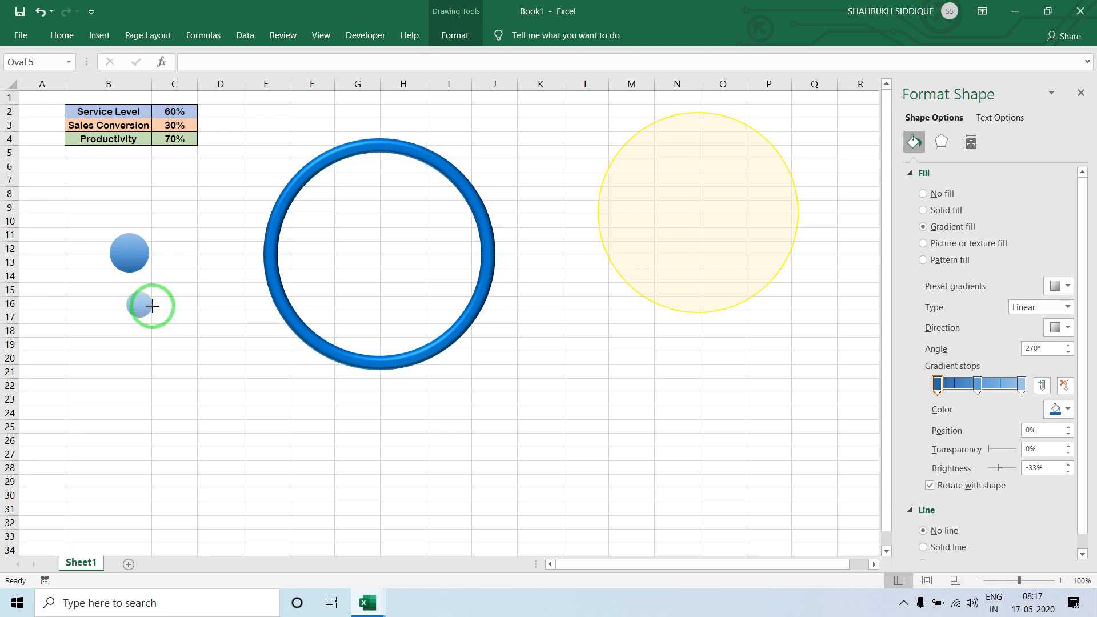
left_click_drag(152, 306, 152, 306)
- Apply the palest blue preset gradient to the smaller circle, set its 74% stop to 30% transparency and raise the end stop's transparency
left_click(1057, 286)
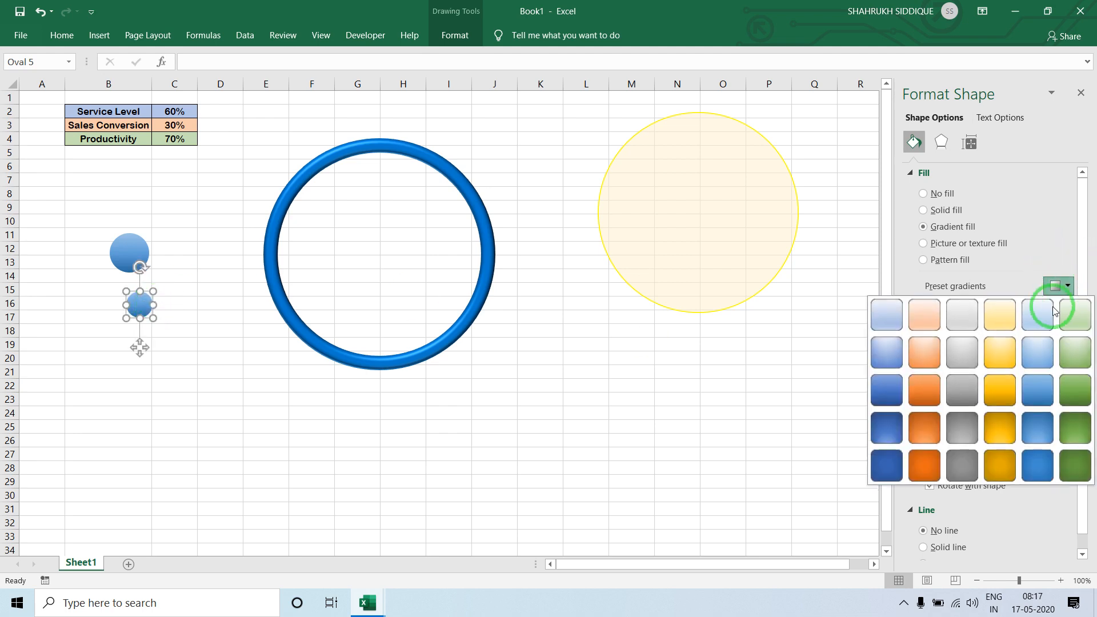
left_click(1039, 314)
left_click(985, 389)
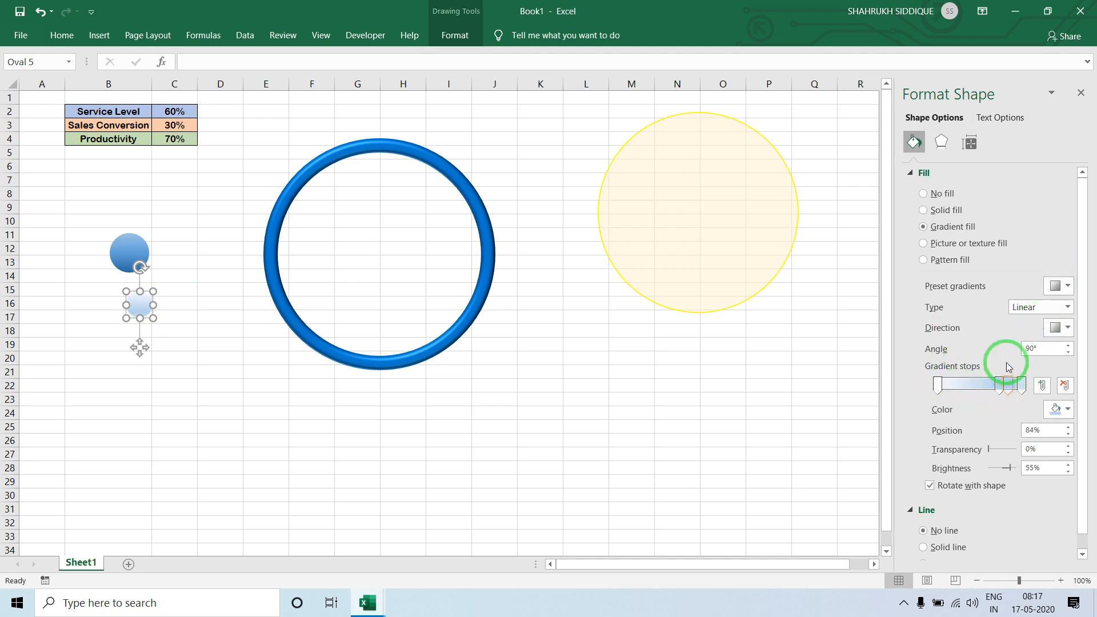
double_click(1045, 449)
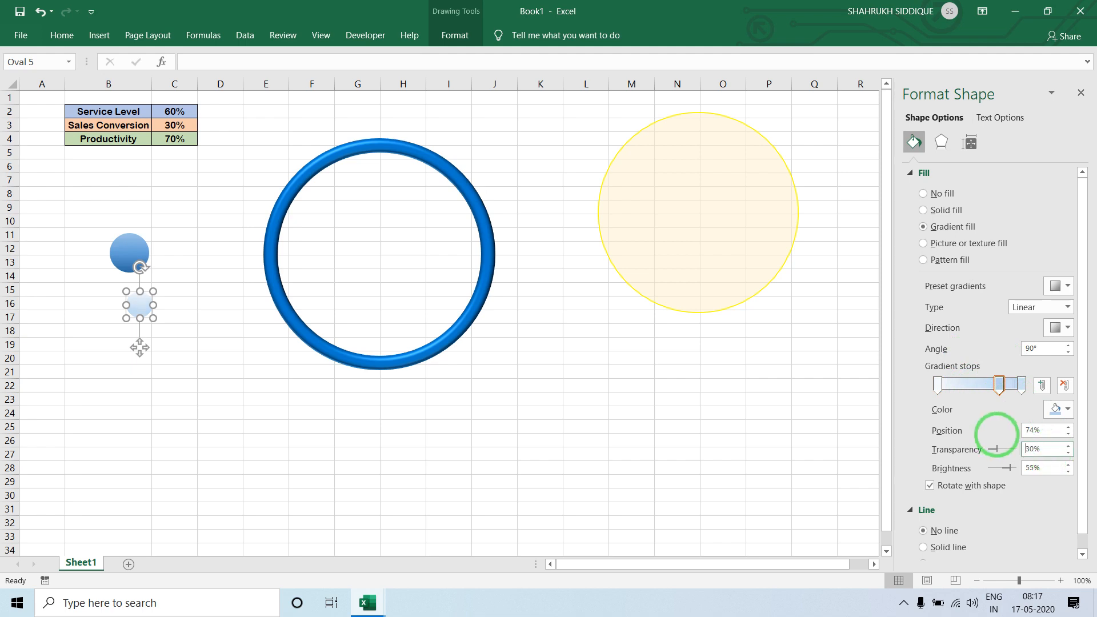
left_click(1021, 384)
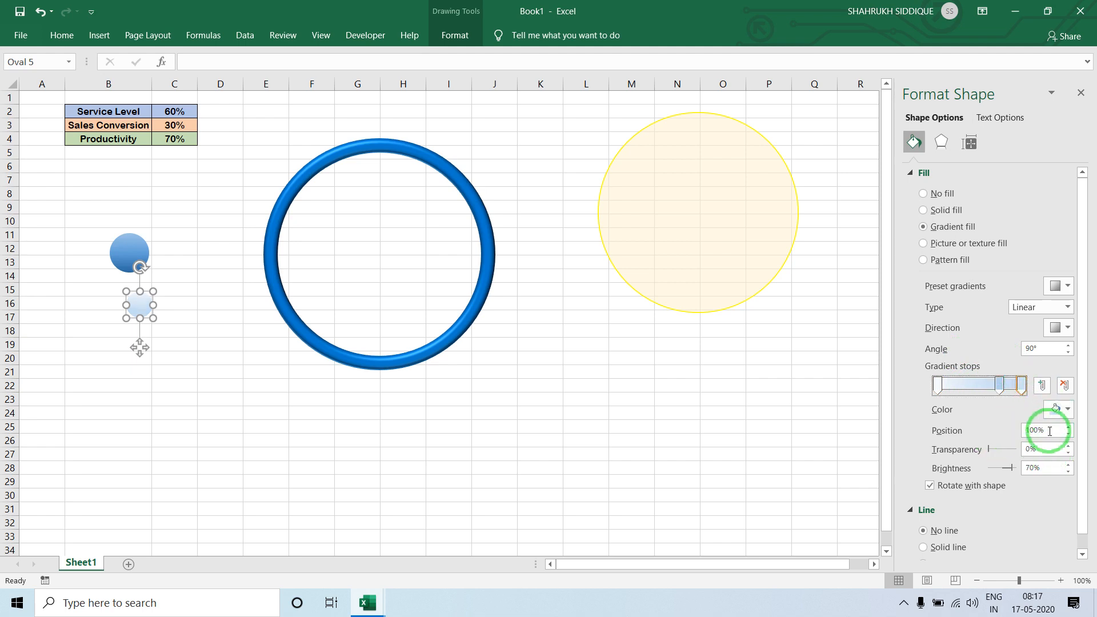
left_click(1067, 446)
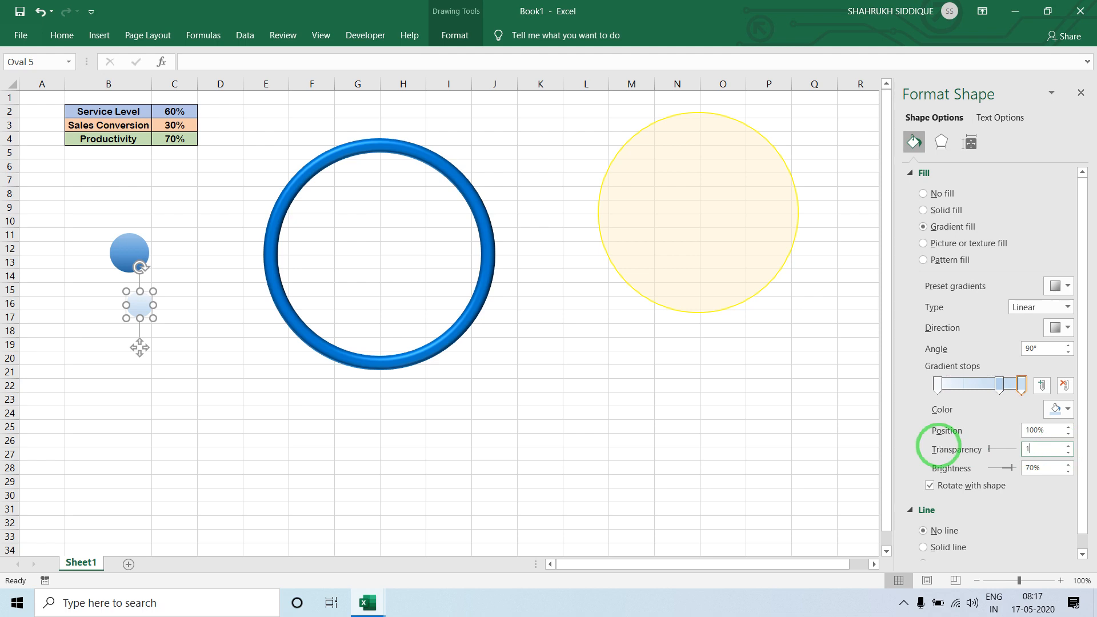
left_click(653, 459)
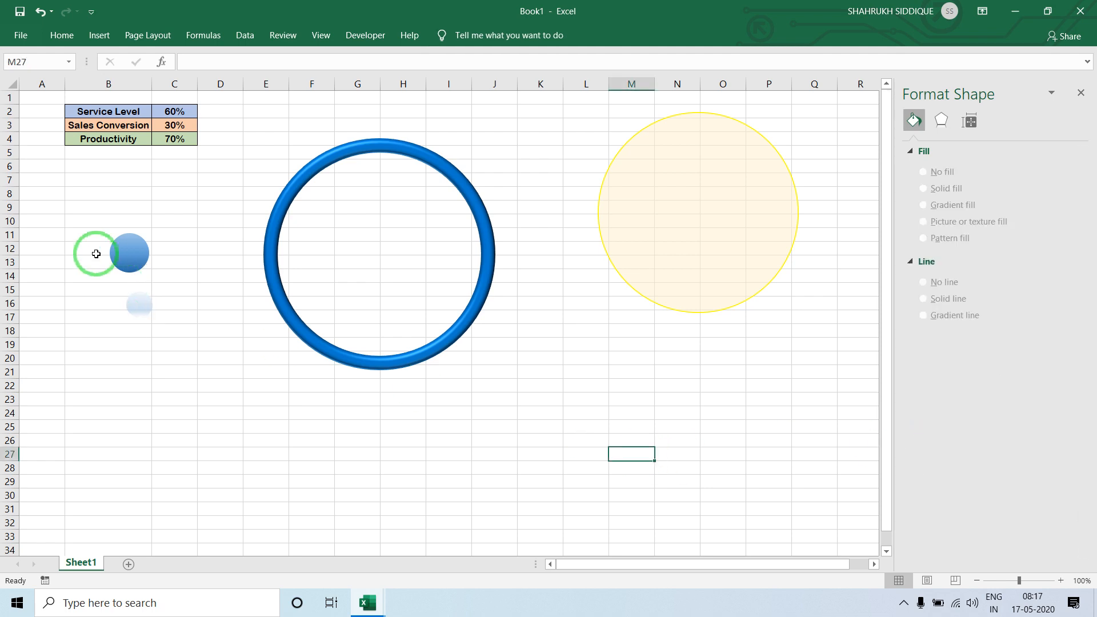
- Place the pale circle over the upper part of the blue gradient circle as a glossy highlight
left_click_drag(130, 302, 118, 243)
left_click(174, 186)
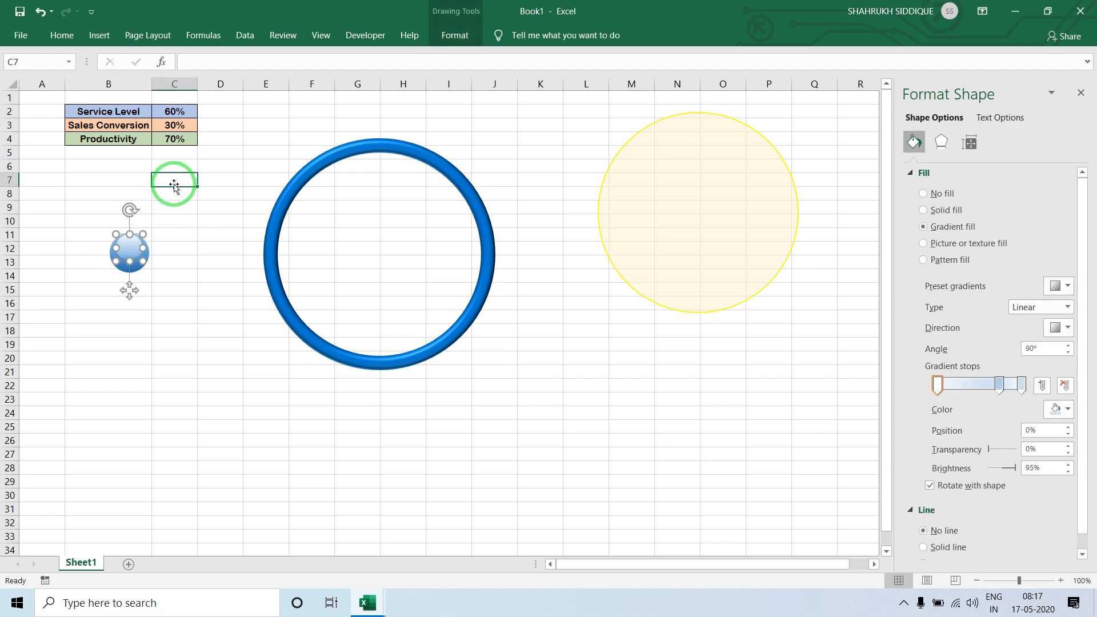
left_click(135, 247)
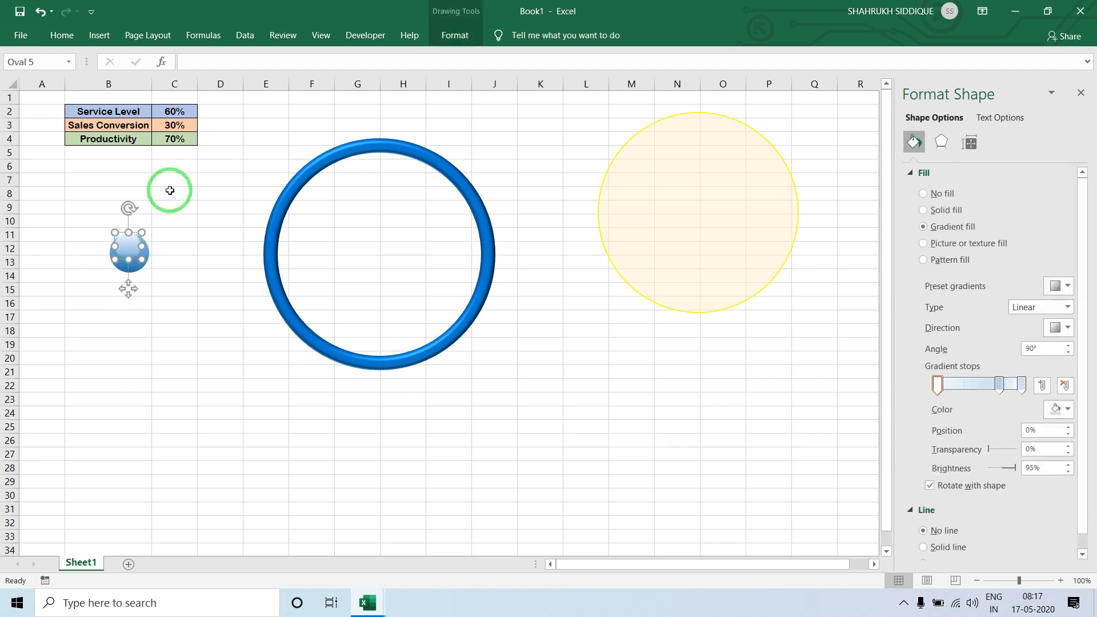
- Group the blue gradient circle and its pale highlight circle into one knob object
left_click(167, 192)
left_click_drag(126, 246, 126, 268)
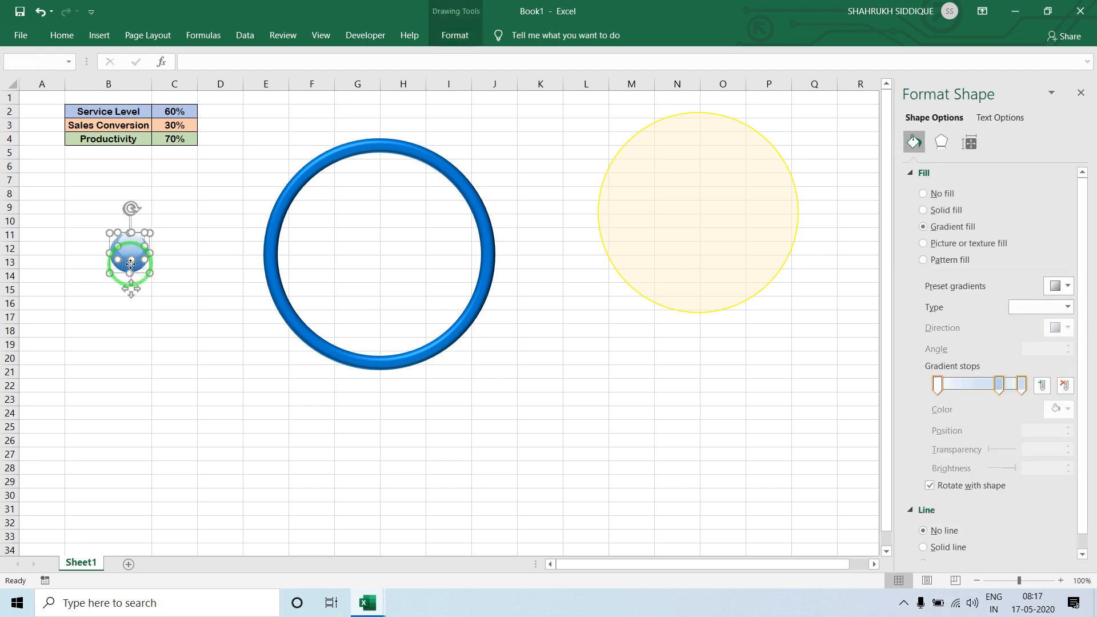
right_click(132, 268)
mouse_move(242, 349)
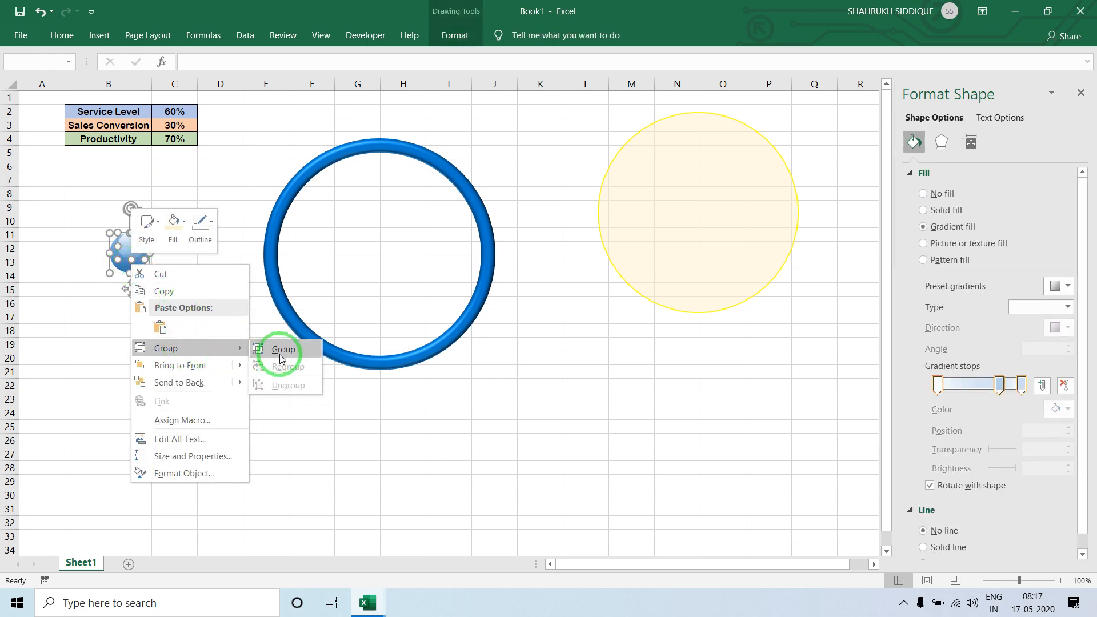
left_click(279, 353)
left_click(254, 358)
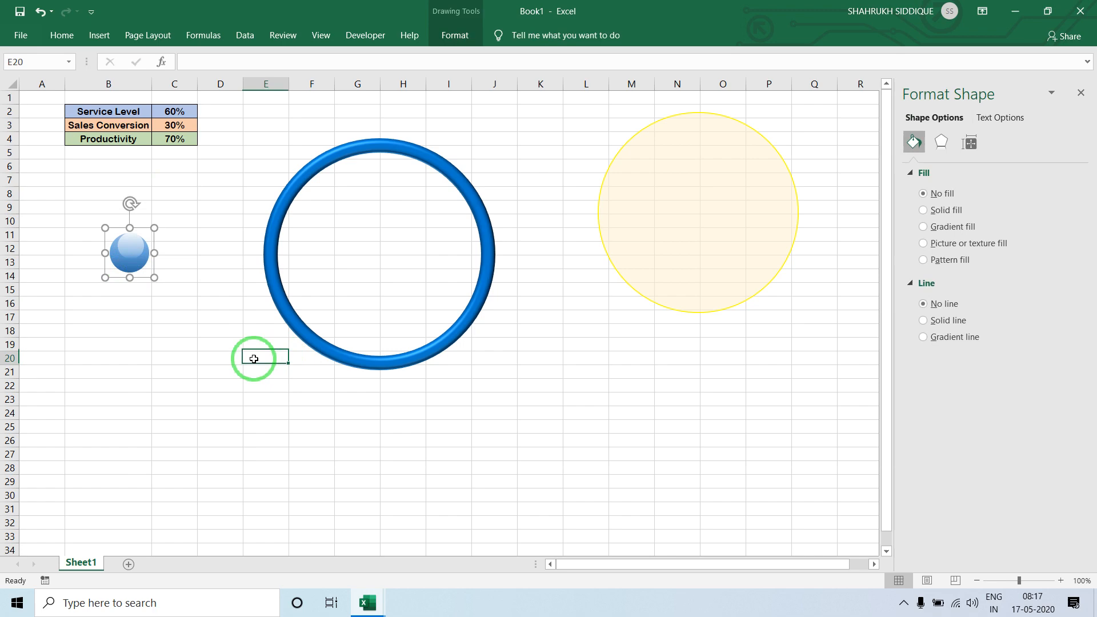
- Shrink the grouped knob slightly, keeping its proportions
left_click(134, 263)
left_click_drag(152, 276, 142, 267)
left_click_drag(166, 230, 171, 227)
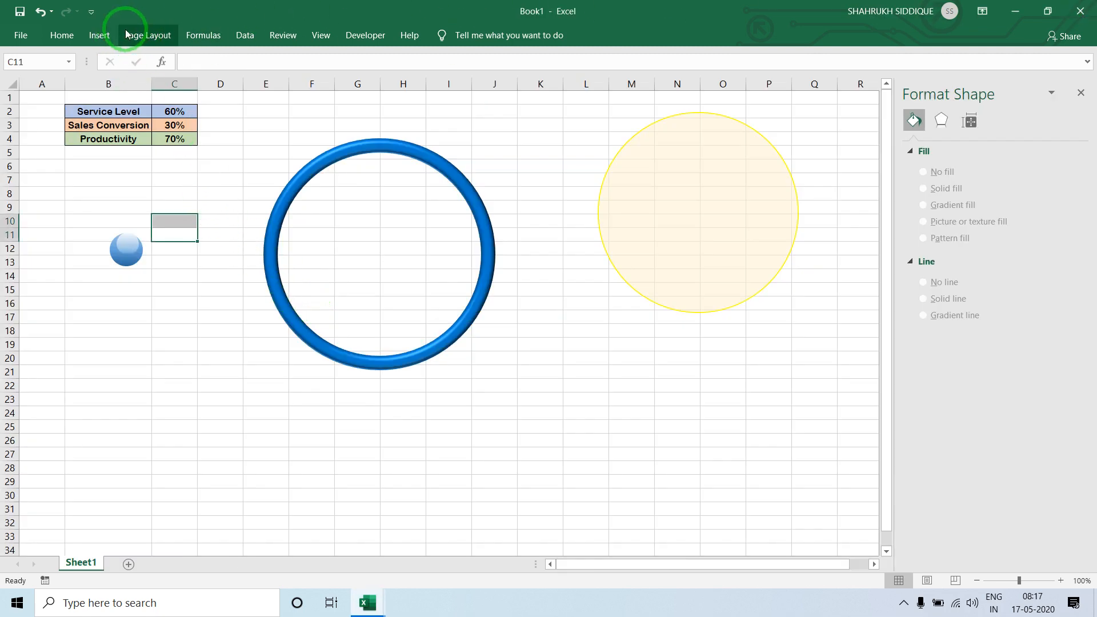
- Draw a flat oval about 0.13 cm high and 1.23 cm wide just beneath the knob and remove its outline
left_click(99, 35)
left_click(217, 57)
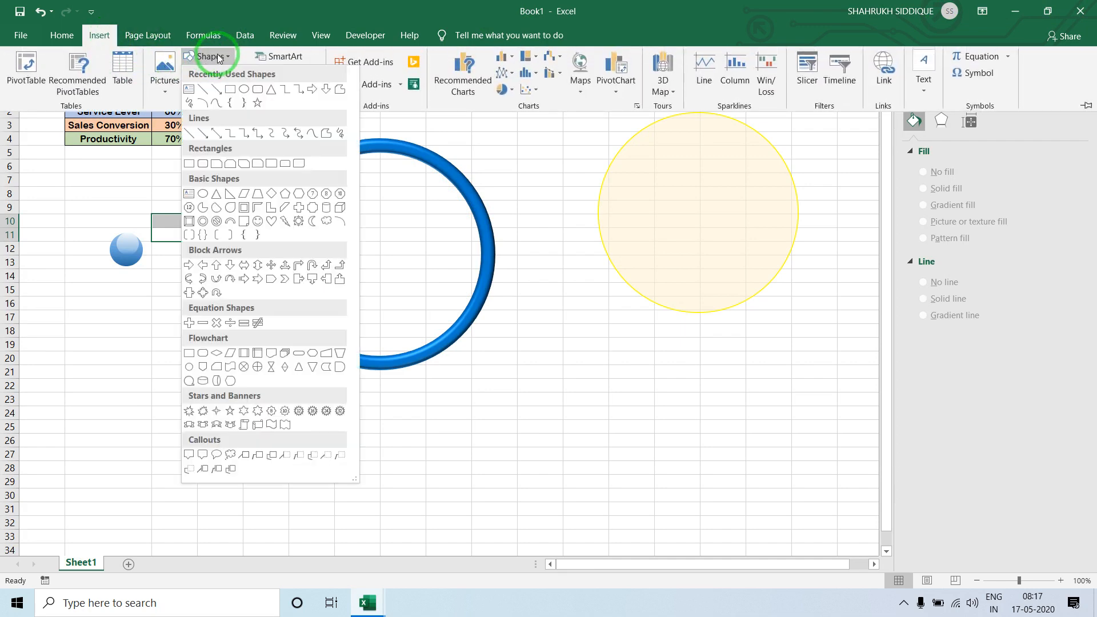
left_click(203, 193)
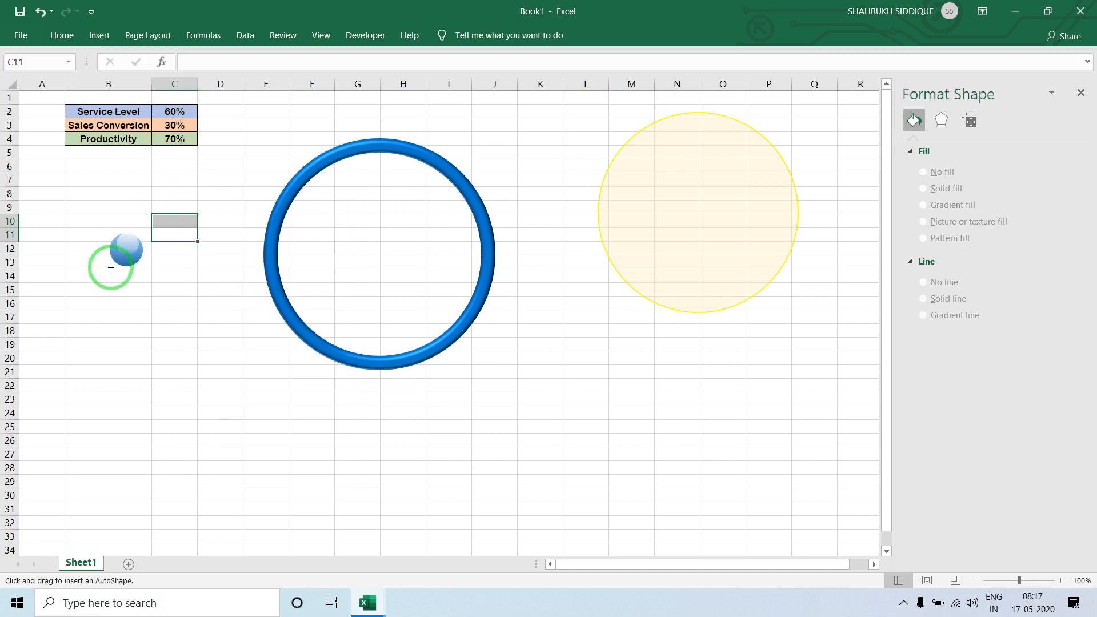
left_click_drag(144, 267, 147, 269)
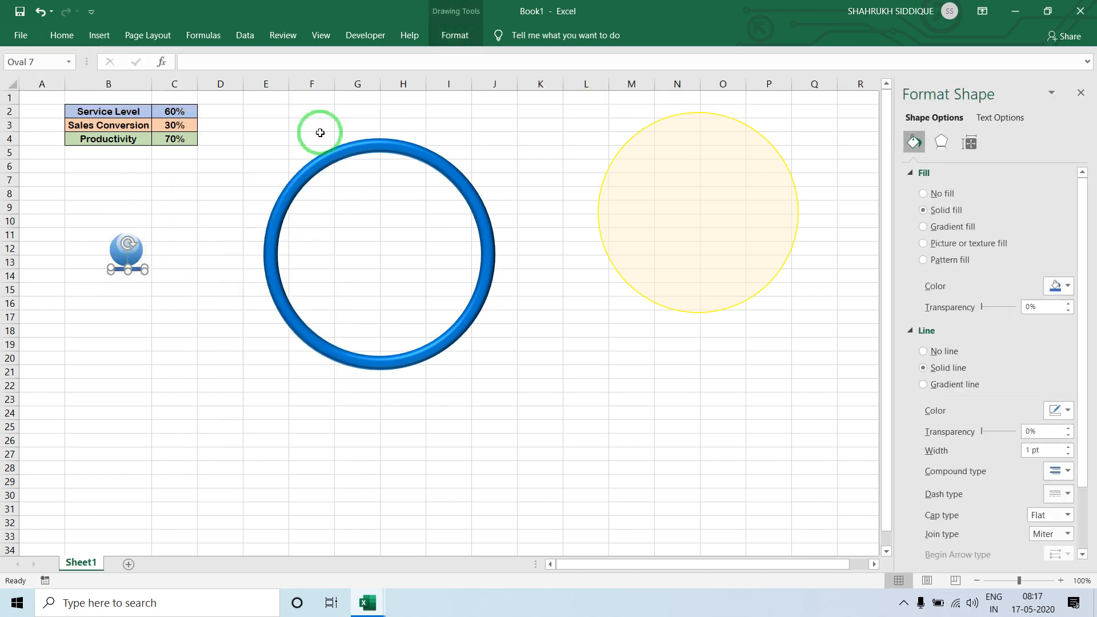
left_click(455, 35)
left_click(543, 73)
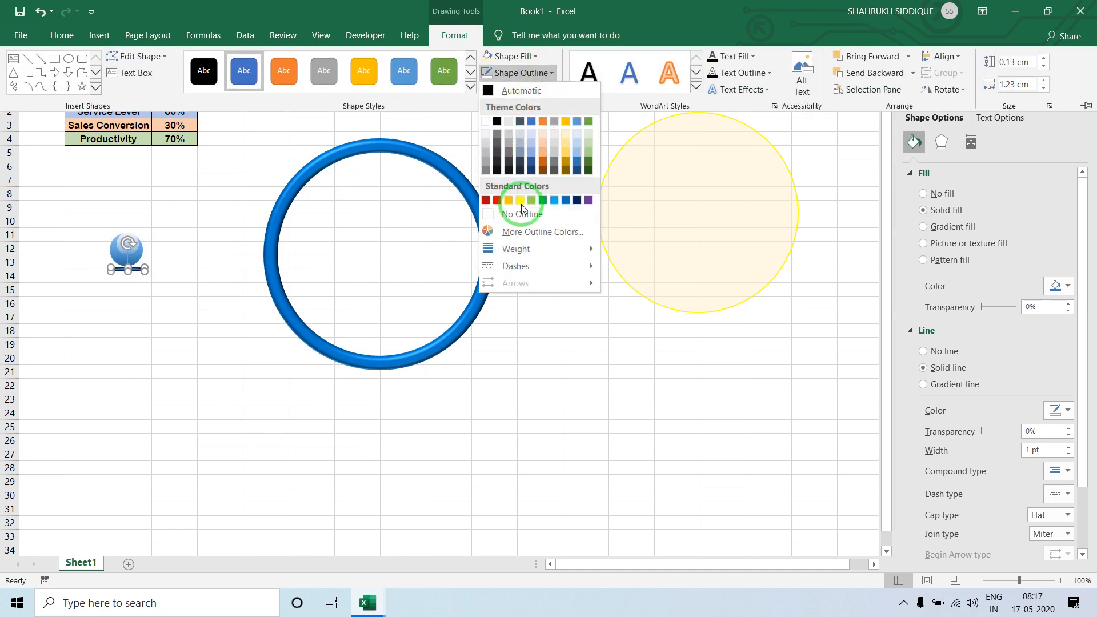
left_click(514, 213)
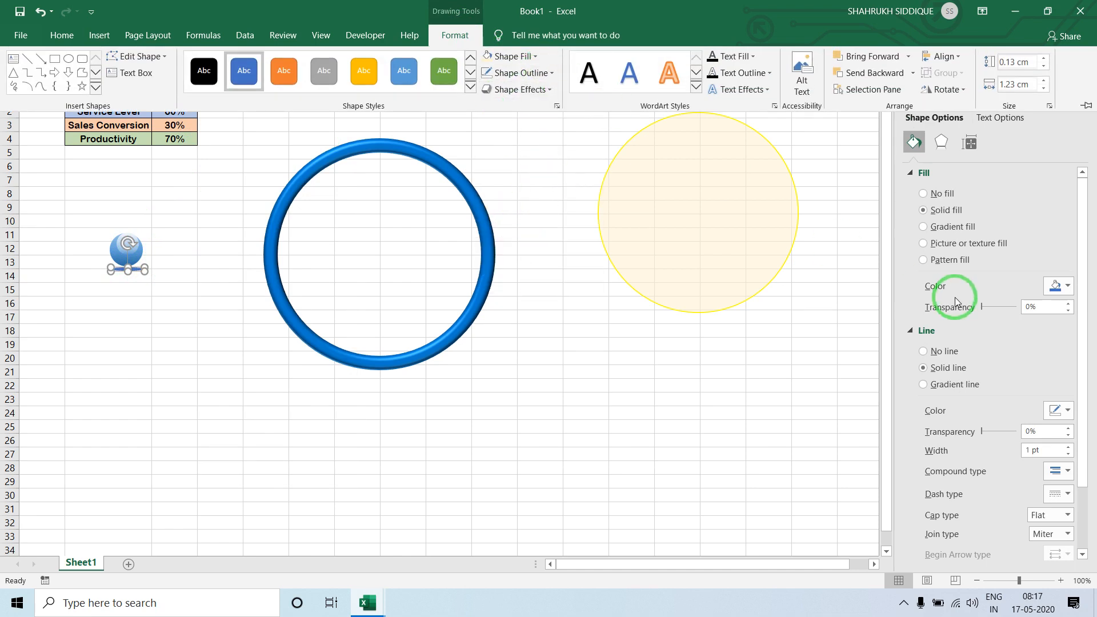
- Give the flat oval a gradient fill, remove its middle stop and colour the first stop black
left_click(924, 226)
left_click_drag(998, 385, 991, 337)
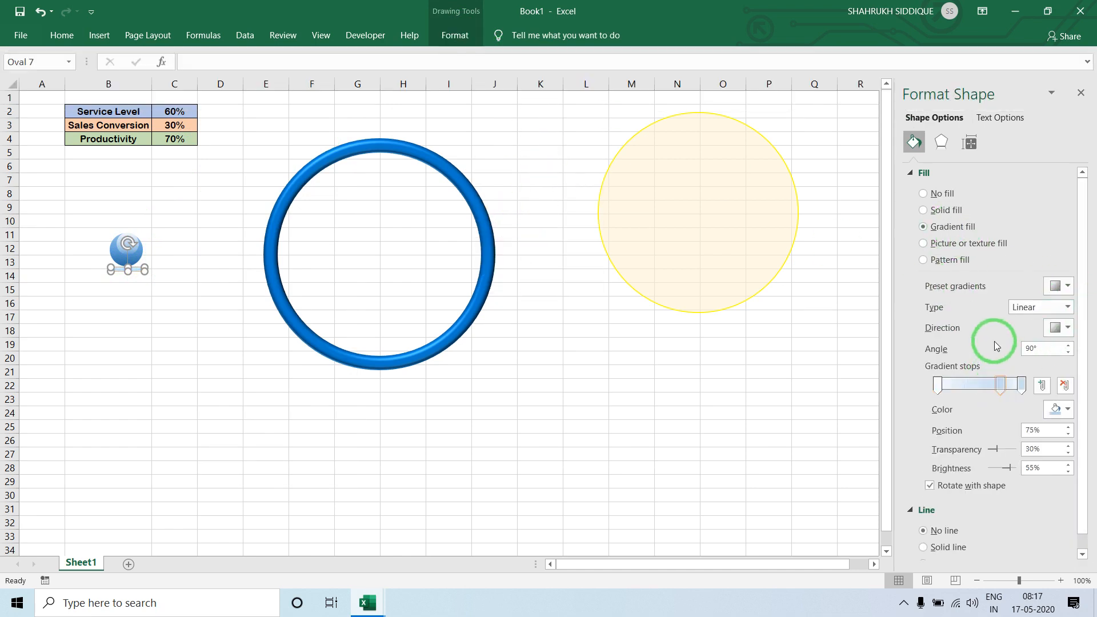
left_click(1057, 409)
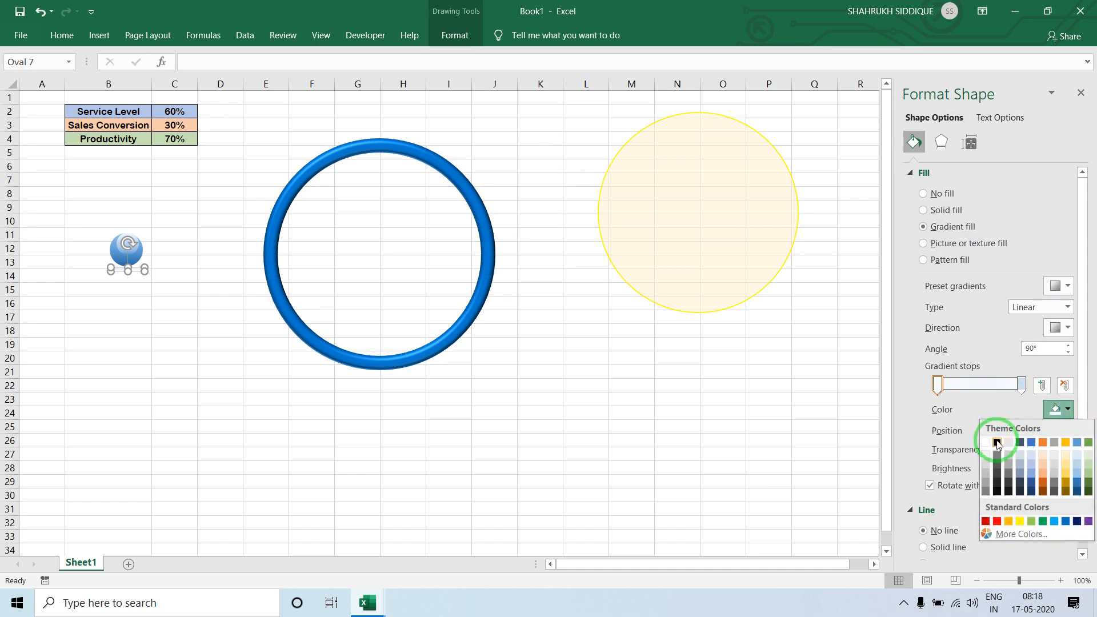
left_click(997, 443)
- Colour the oval's last gradient stop black at 100% transparency and set the gradient type to Path
left_click(1020, 385)
left_click(1057, 409)
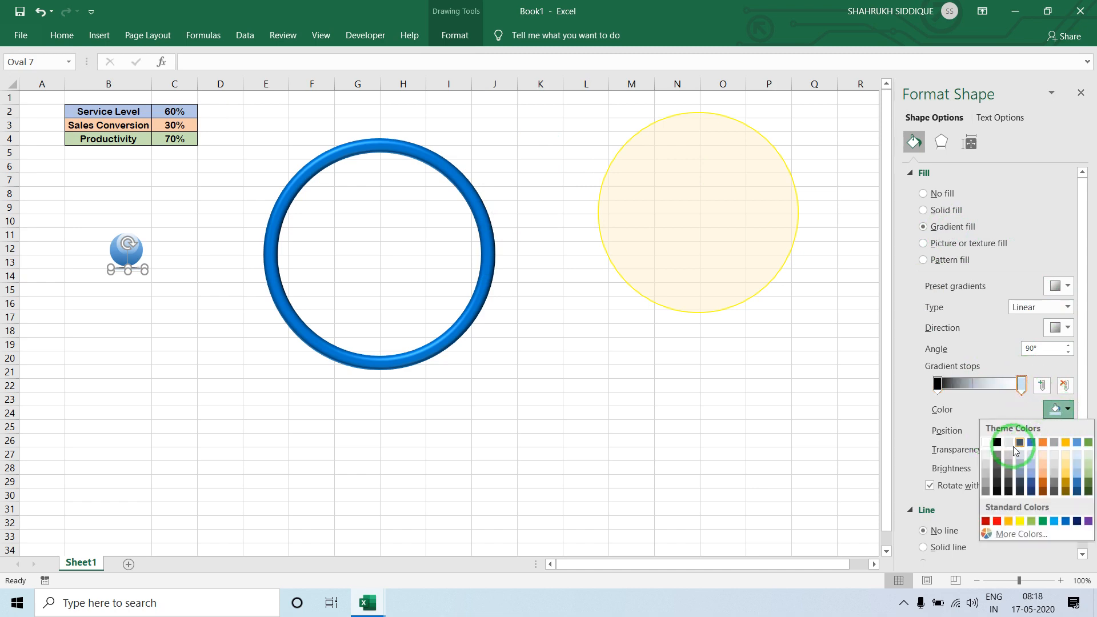
left_click(997, 443)
left_click(1038, 448)
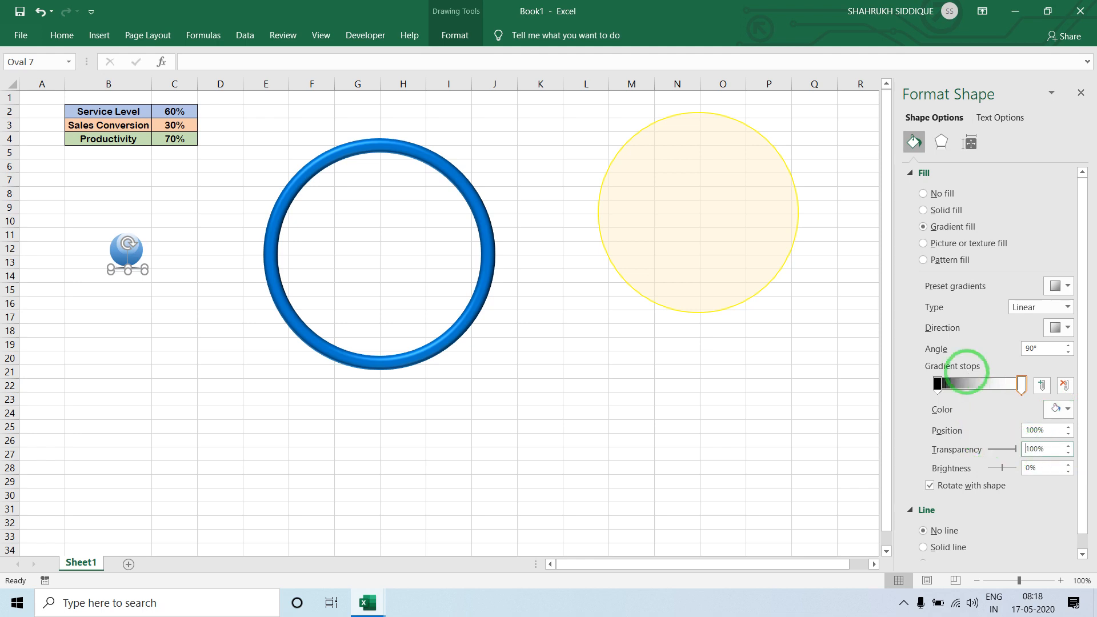
left_click(1028, 306)
left_click(1023, 362)
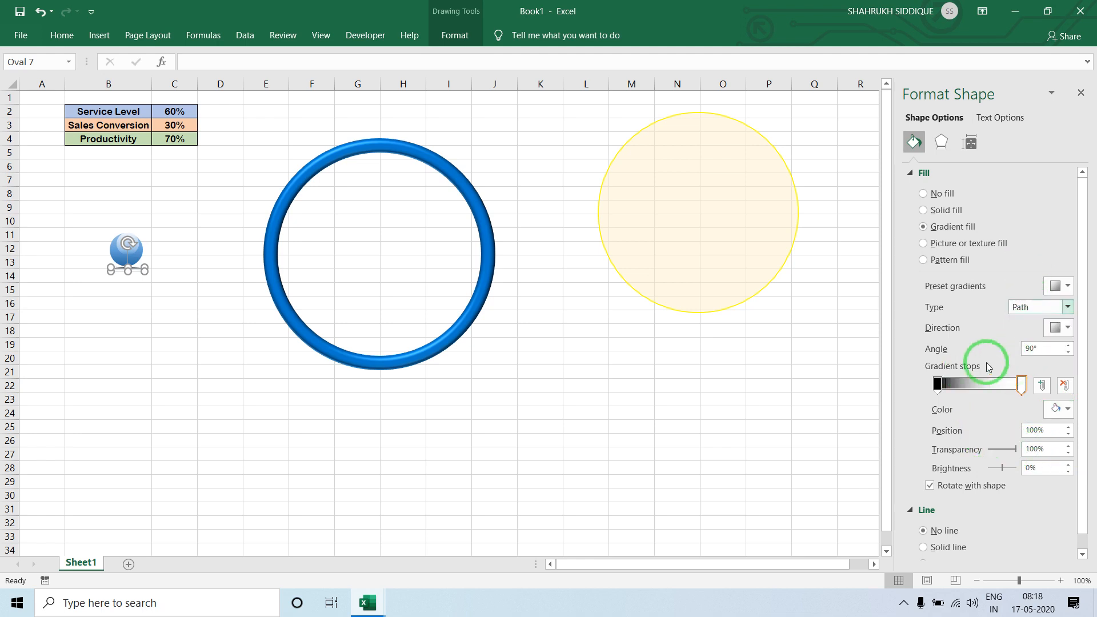
left_click(635, 342)
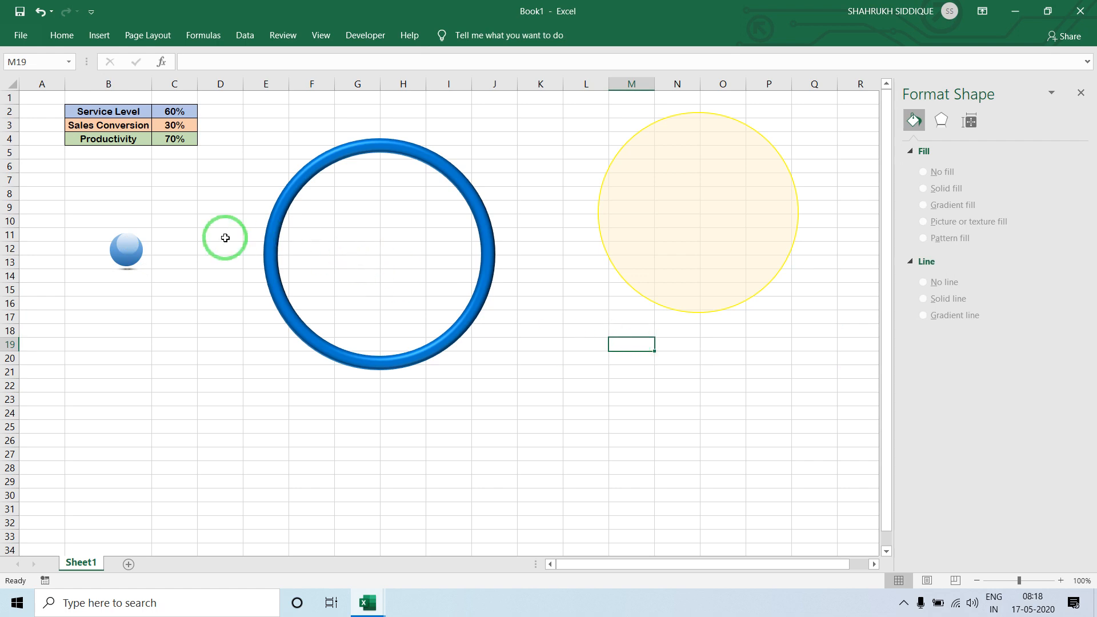
- Centre-align the knob with its shadow oval and group the two together
left_click(132, 242)
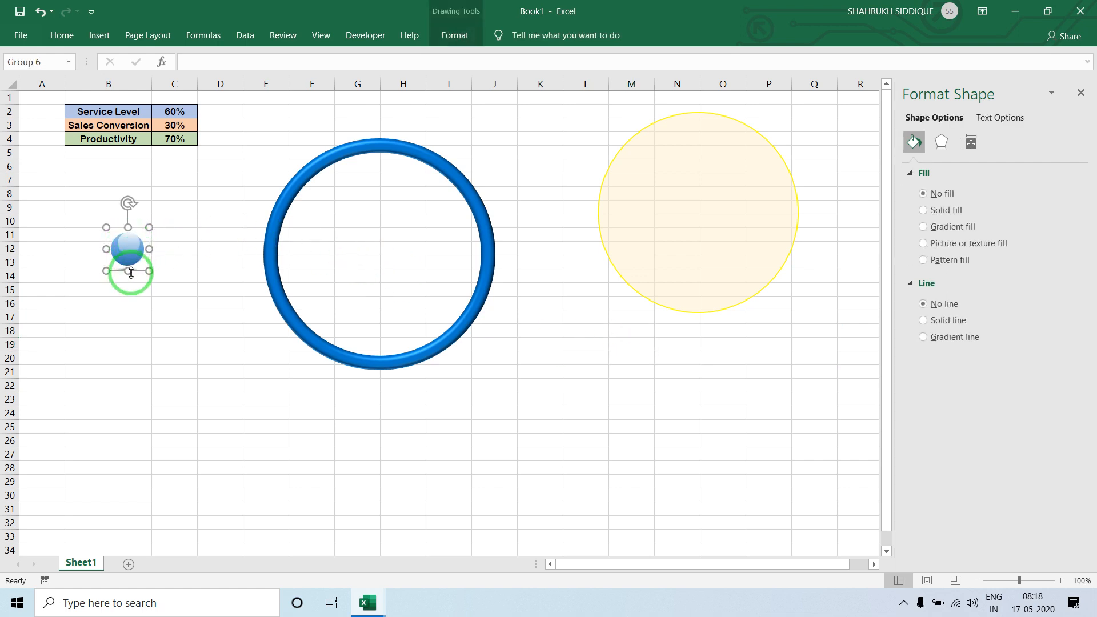
left_click(132, 273)
left_click(129, 245)
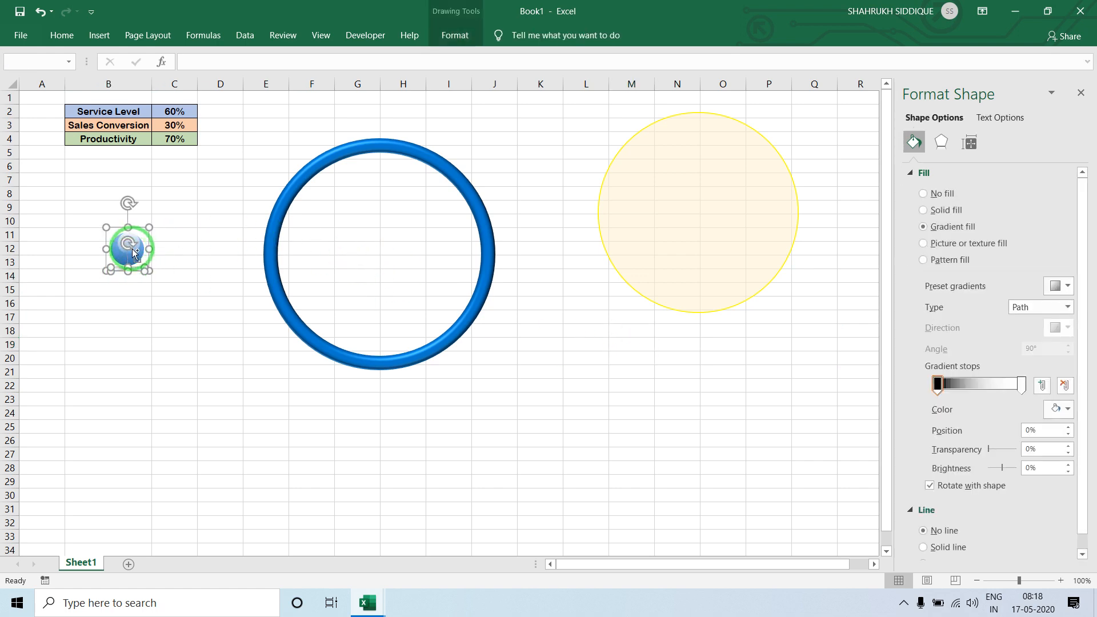
left_click(455, 35)
left_click(947, 57)
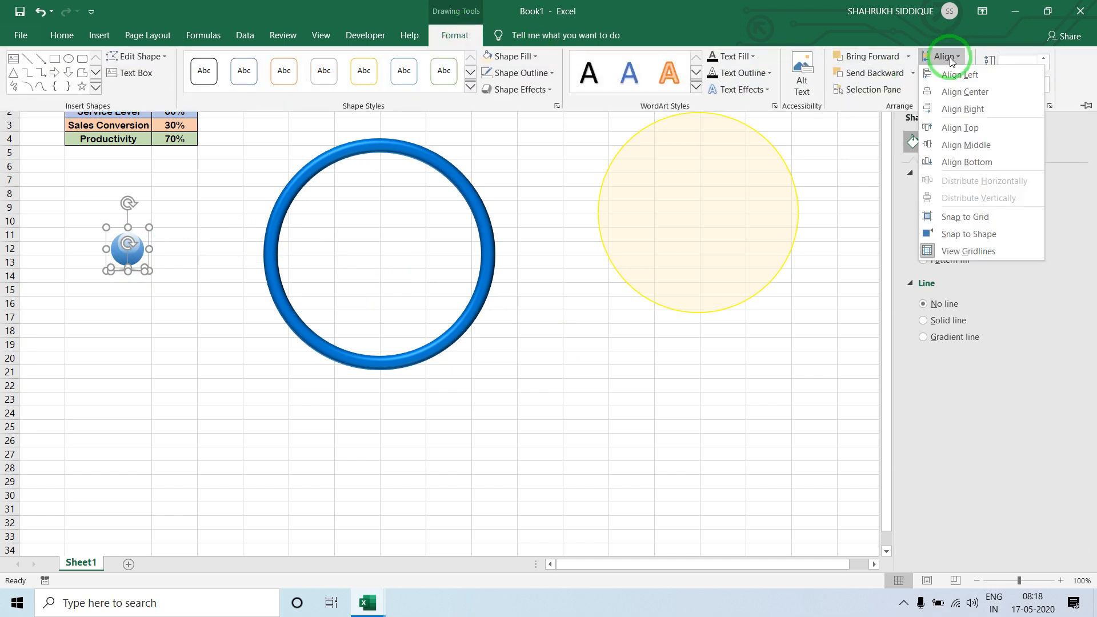
left_click(952, 92)
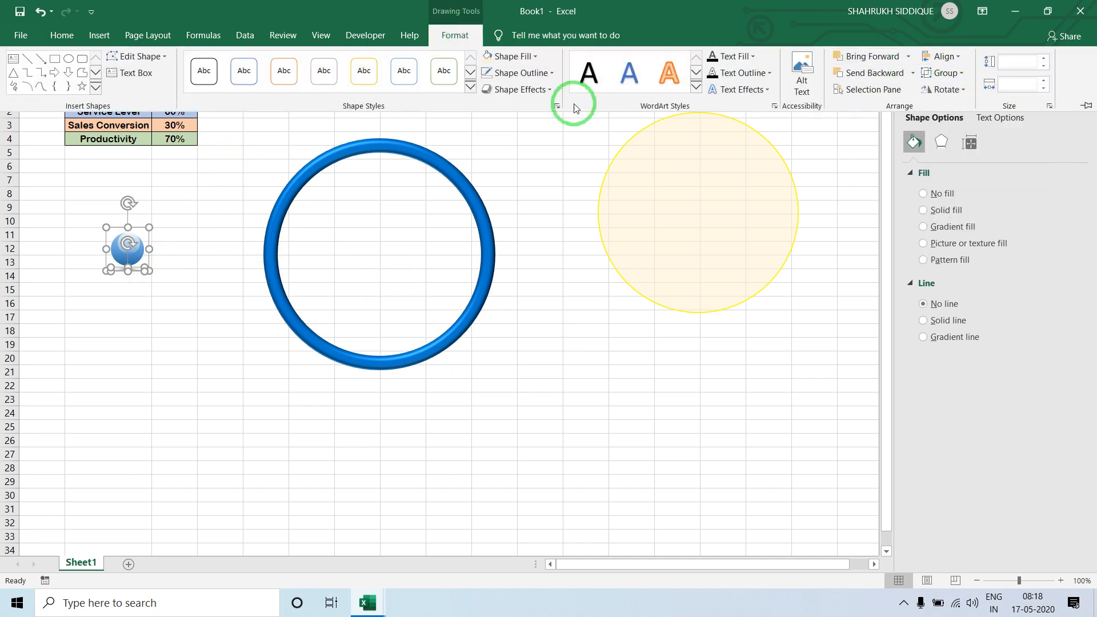
left_click(941, 73)
left_click(936, 93)
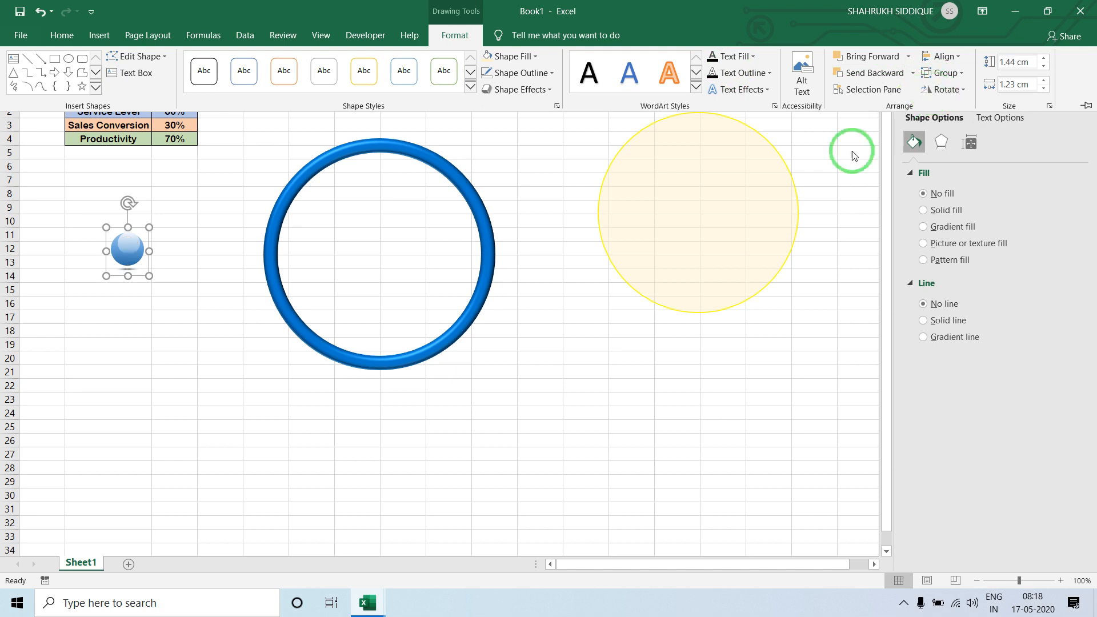
- Shrink the knob with its shadow slightly and move it just below the gold circle
left_click(144, 271)
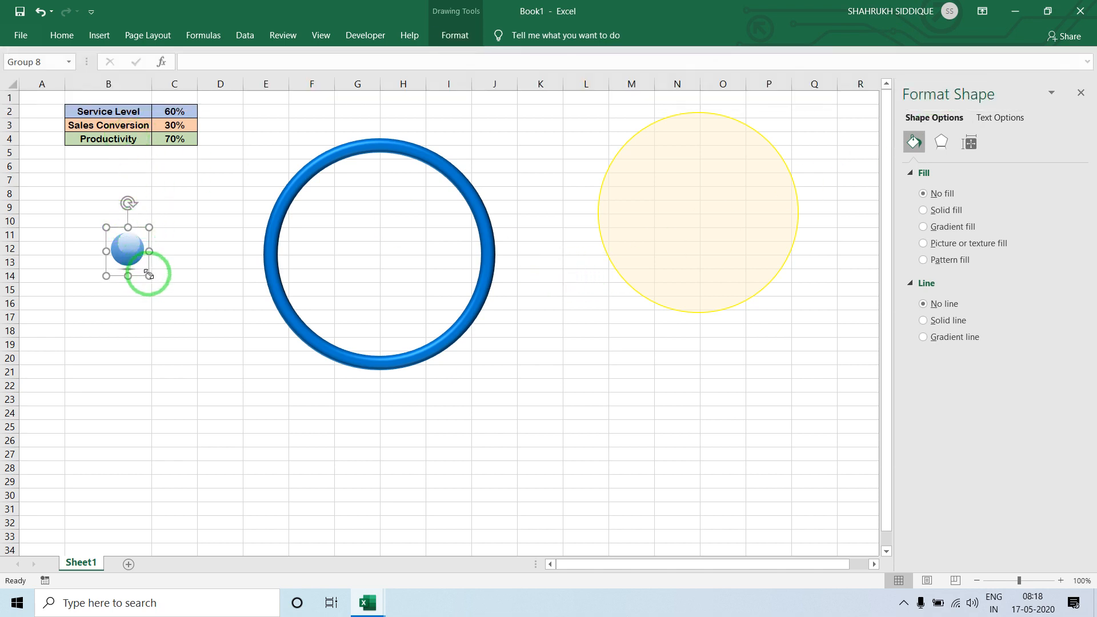
mouse_move(147, 274)
left_mouse_down()
mouse_move(139, 261)
mouse_move(208, 245)
mouse_move(411, 253)
mouse_move(399, 246)
mouse_move(751, 350)
left_mouse_up()
left_click(177, 204)
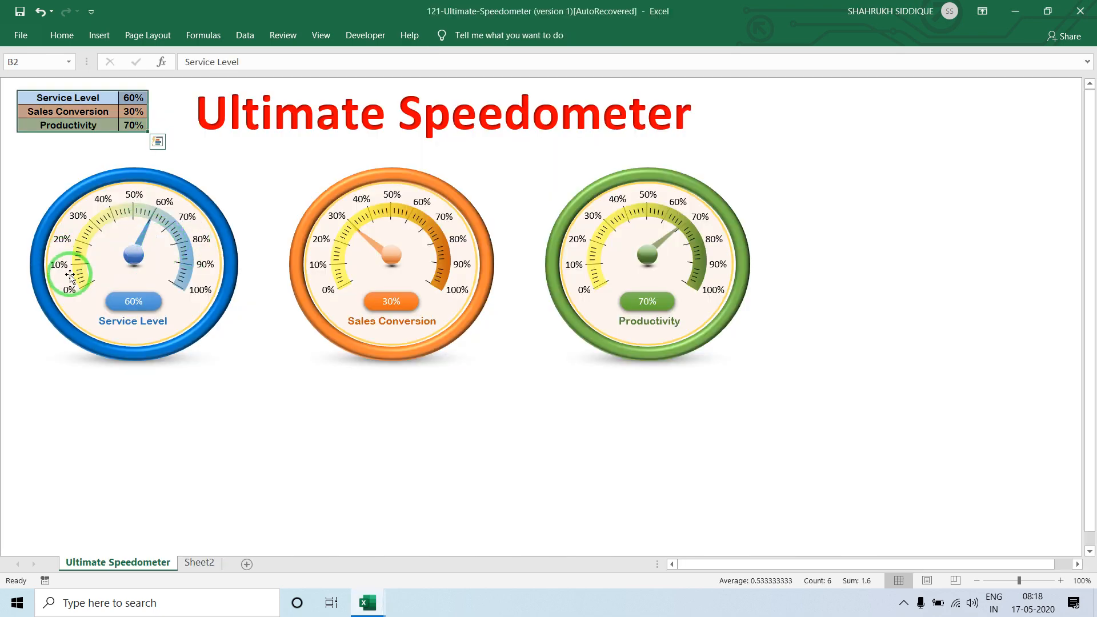
left_click_drag(132, 214, 154, 238)
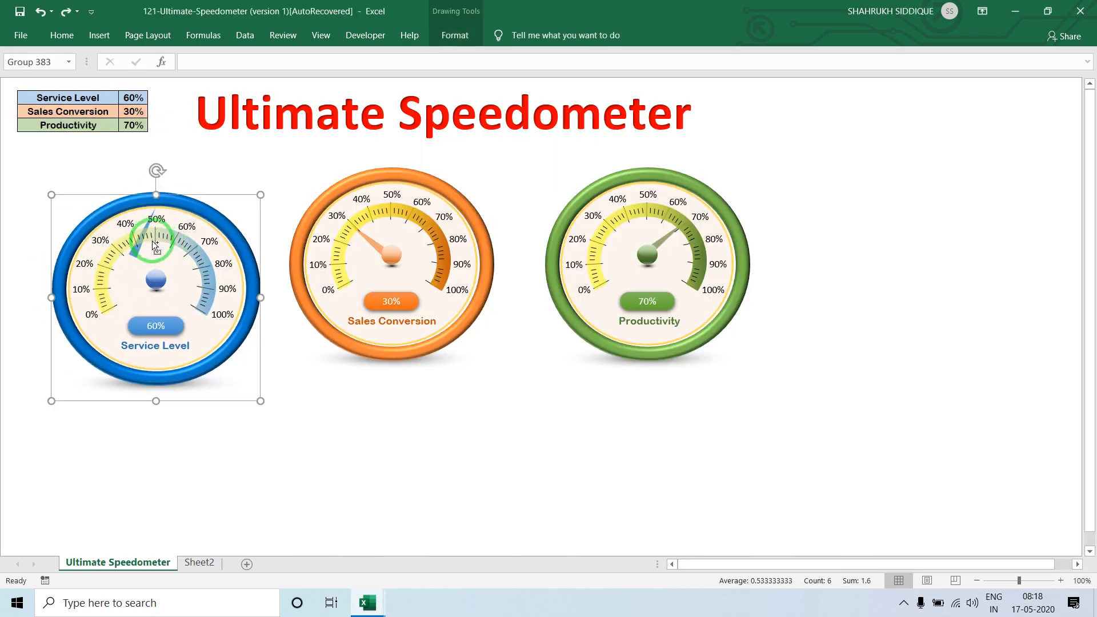
key("ctrl+z")
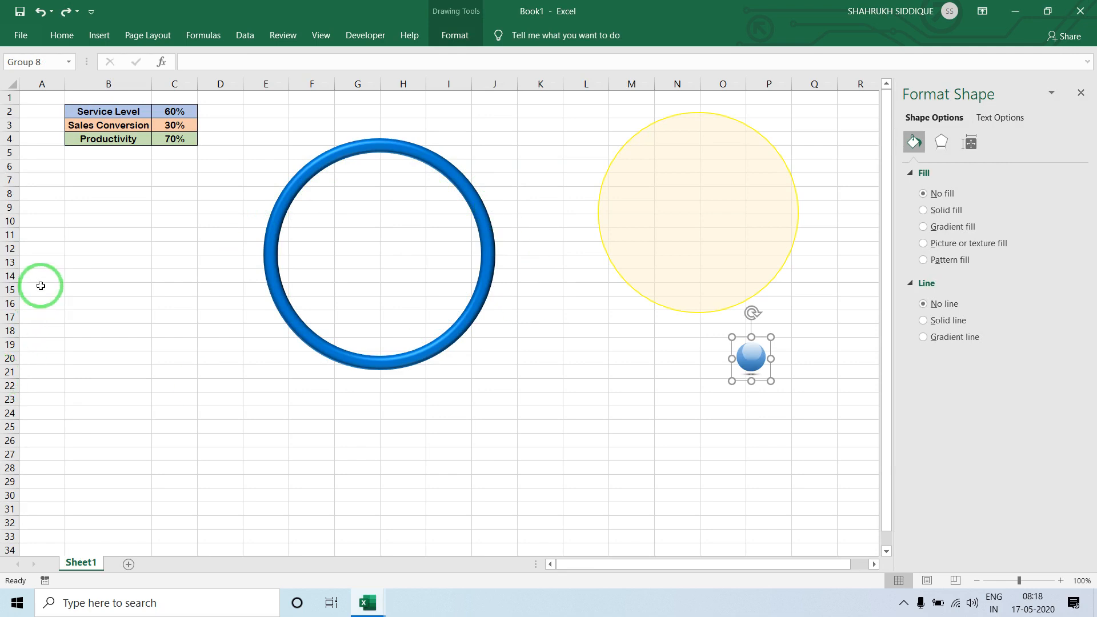
- Insert a block arc beside the blue ring and enlarge it to about the ring's width, overlapping the ring's lower part
left_click(157, 245)
left_click(148, 35)
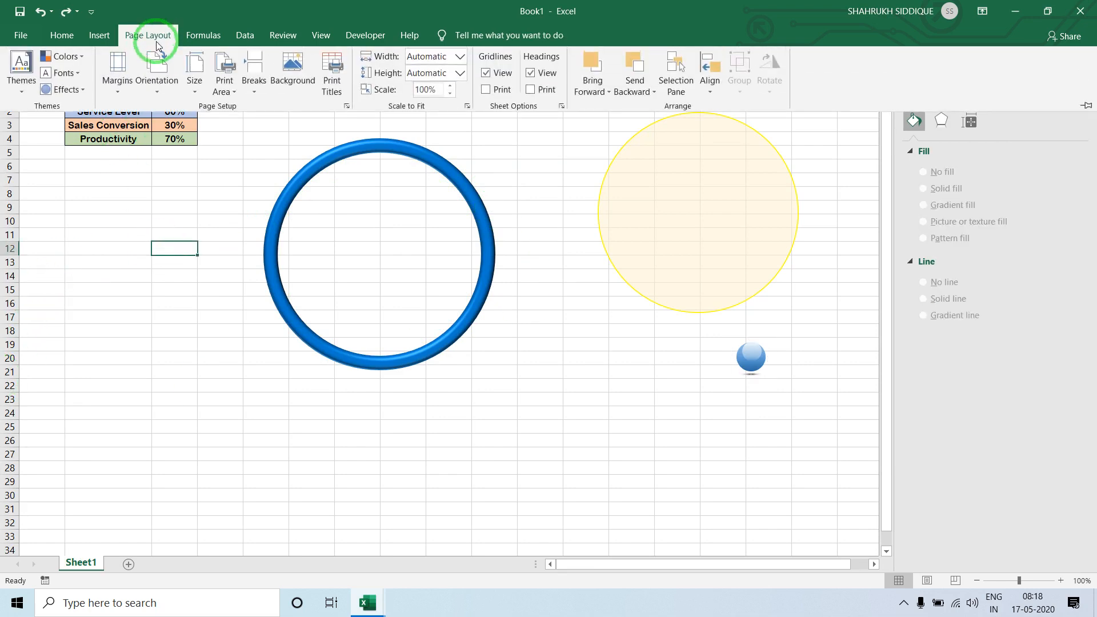
left_click(98, 35)
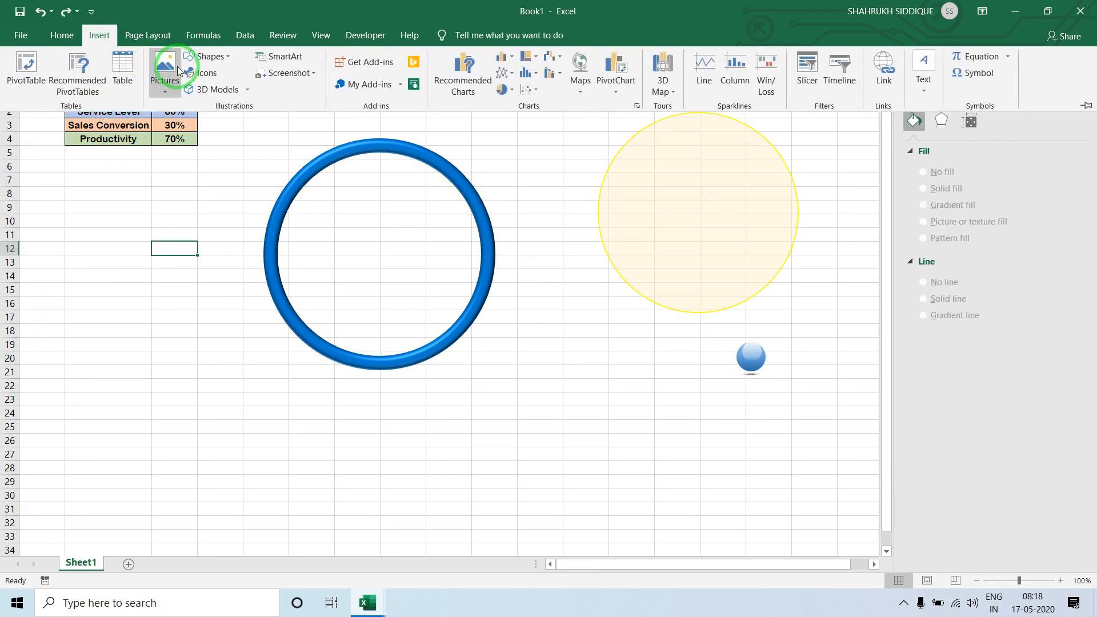
left_click(209, 56)
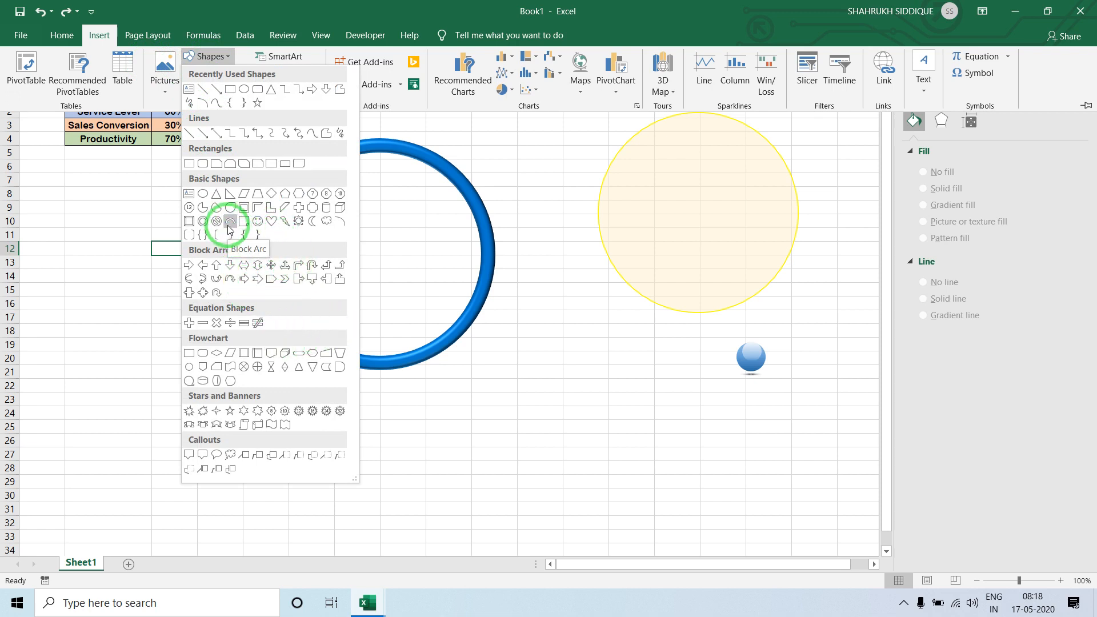
left_click(229, 229)
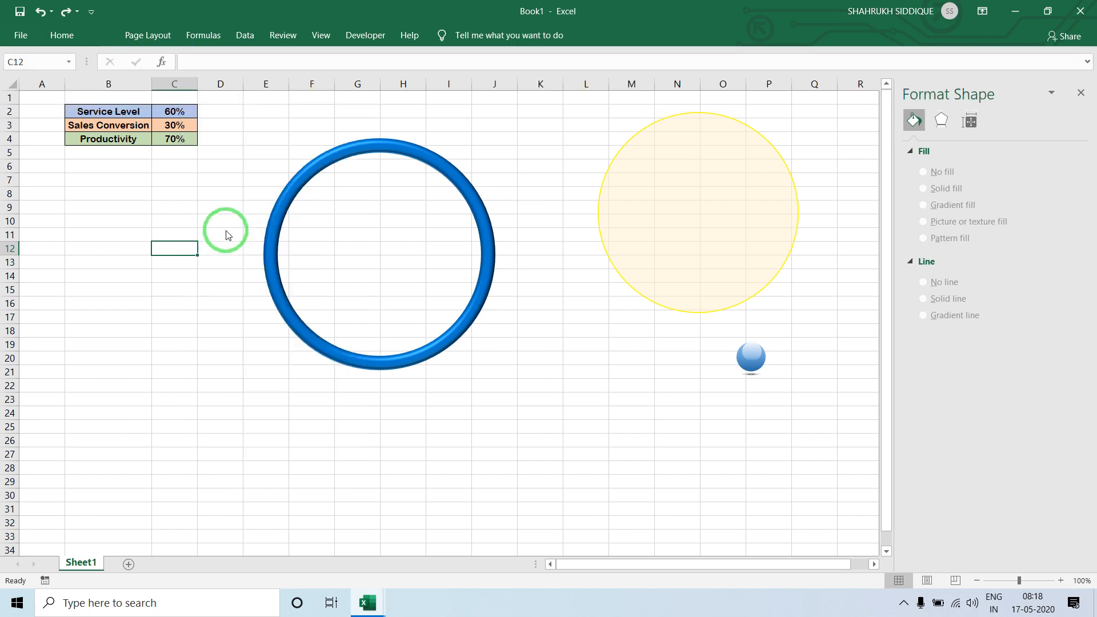
left_click(190, 301)
left_click_drag(211, 296, 204, 251)
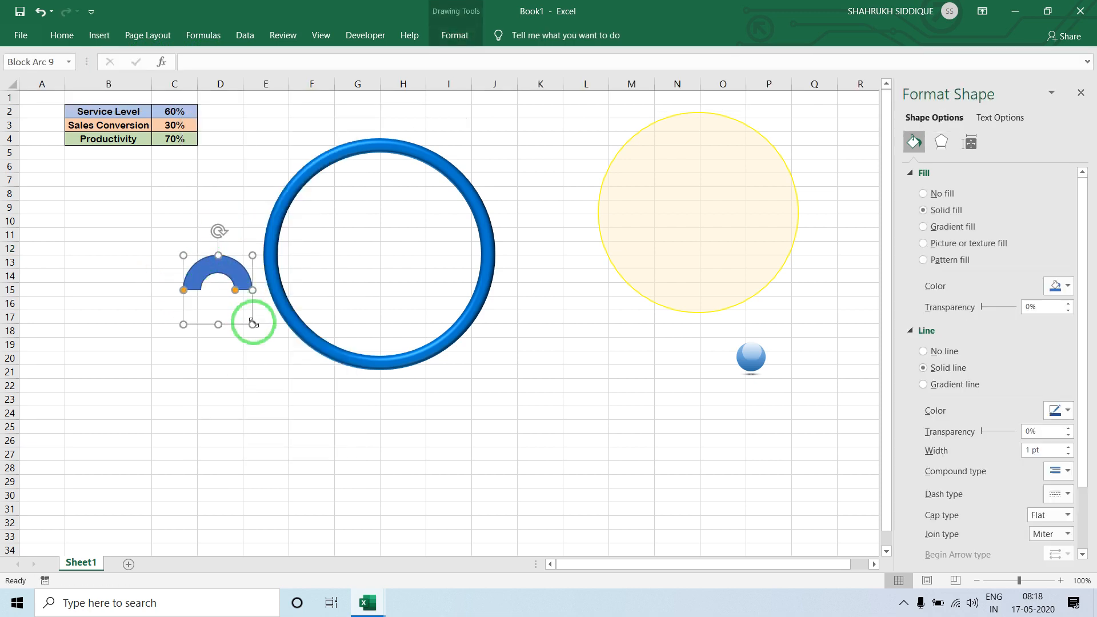
left_click_drag(251, 323, 350, 484)
left_click_drag(266, 303, 262, 273)
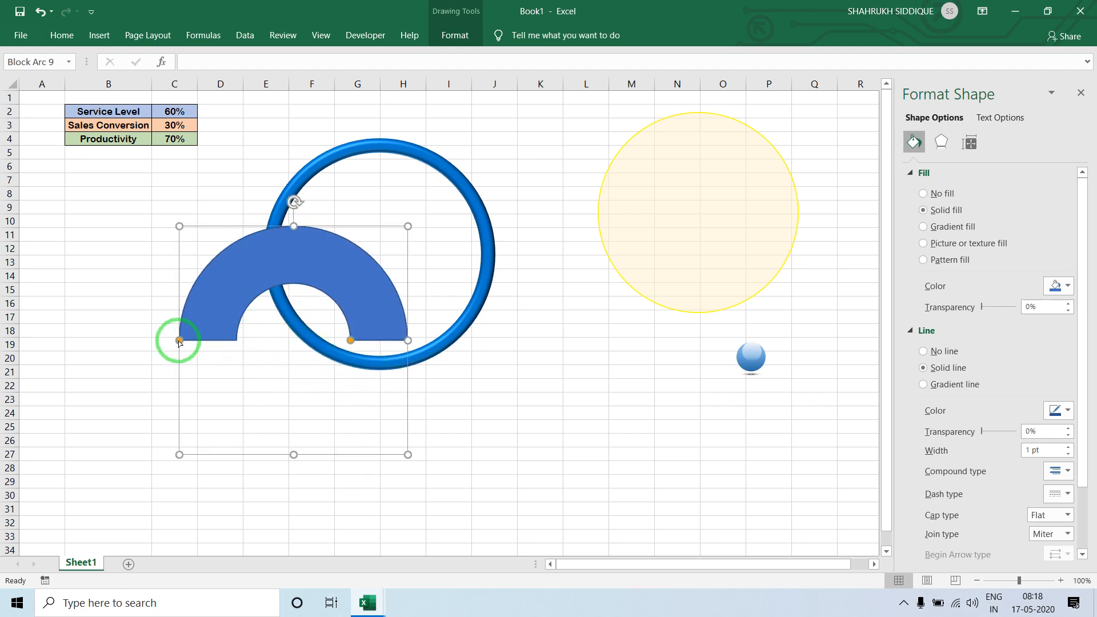
- Extend both ends of the block arc below its horizontal centre line and thin its band to about half the thickness
left_click_drag(179, 341, 193, 394)
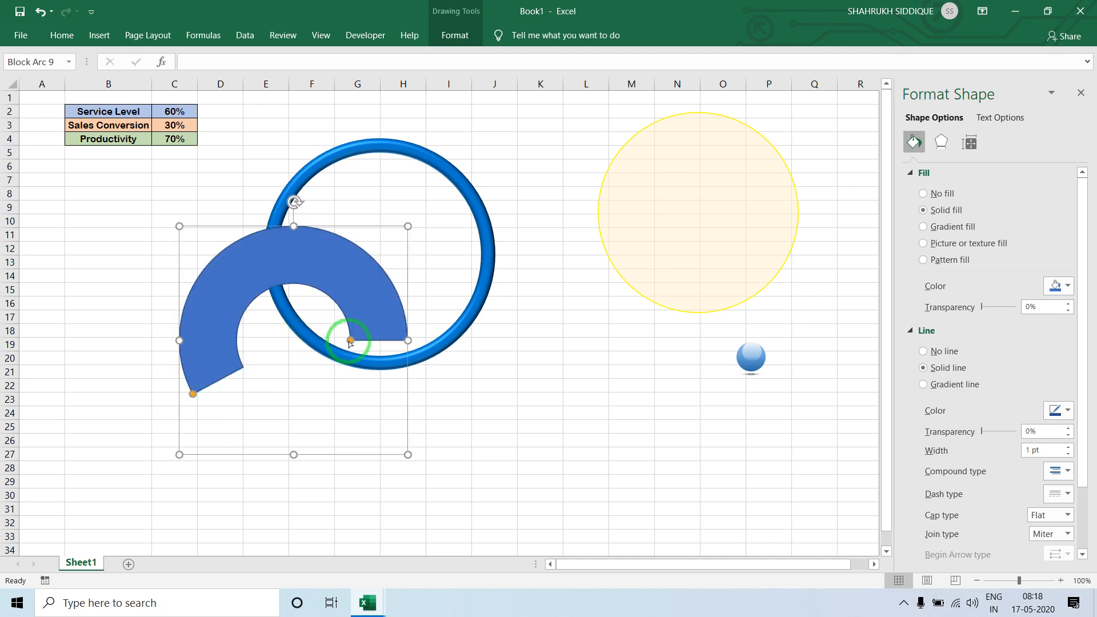
left_click_drag(350, 341, 363, 385)
left_click(307, 429)
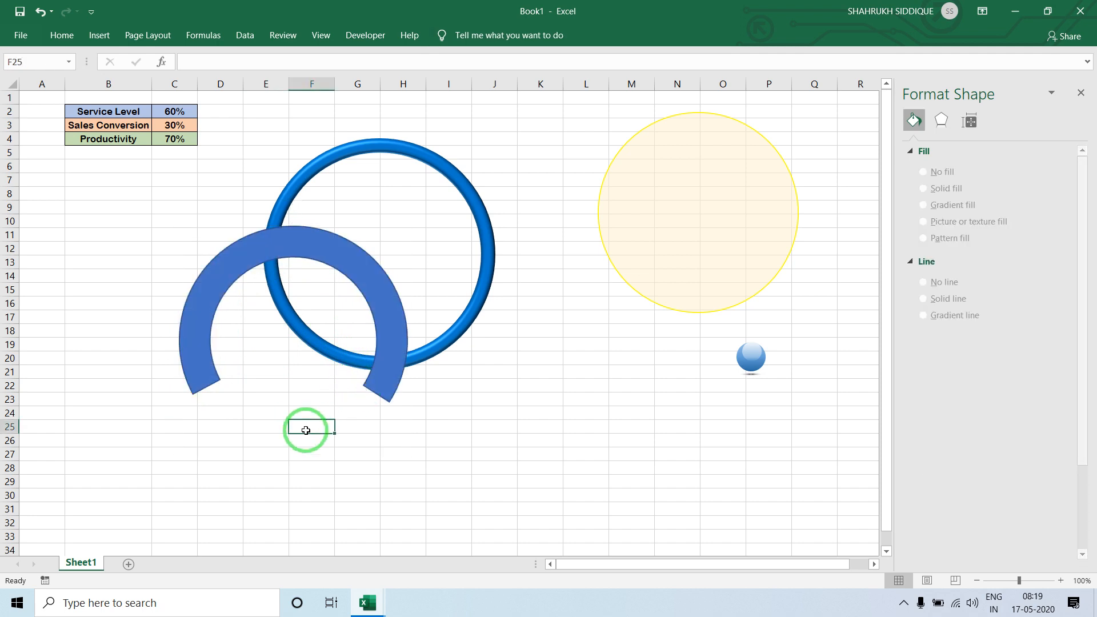
- Move the block arc inside the blue ring and shrink it to fit centred in the ring's upper part with a gap all round
left_click(483, 415)
left_click_drag(338, 234, 436, 159)
left_click_drag(504, 389, 472, 328)
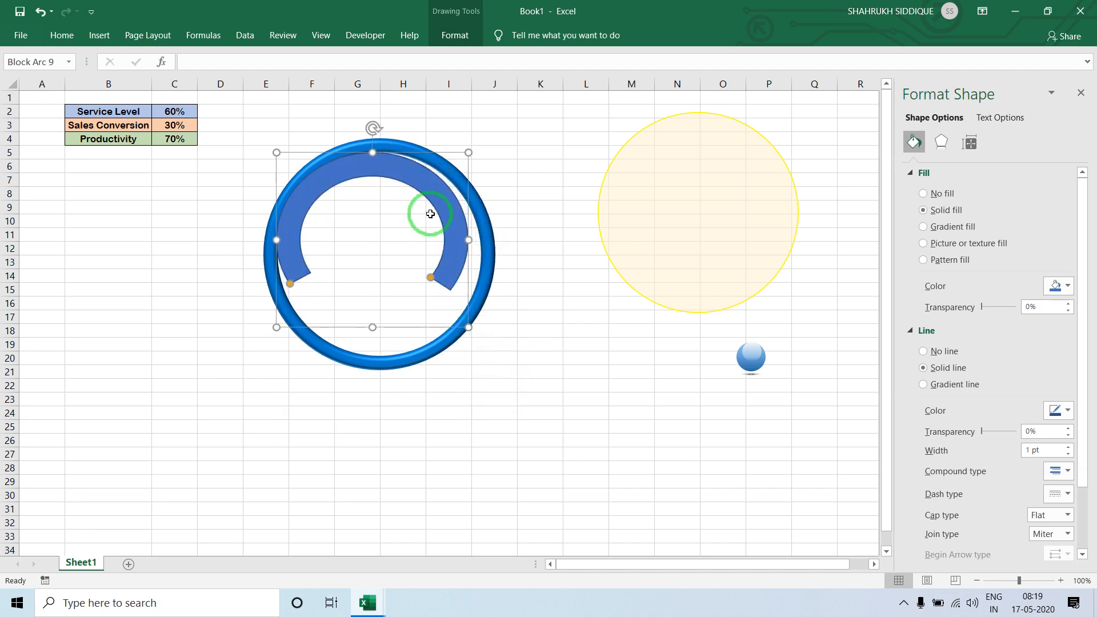
mouse_move(430, 211)
left_mouse_down()
mouse_move(426, 191)
mouse_move(433, 200)
left_mouse_up()
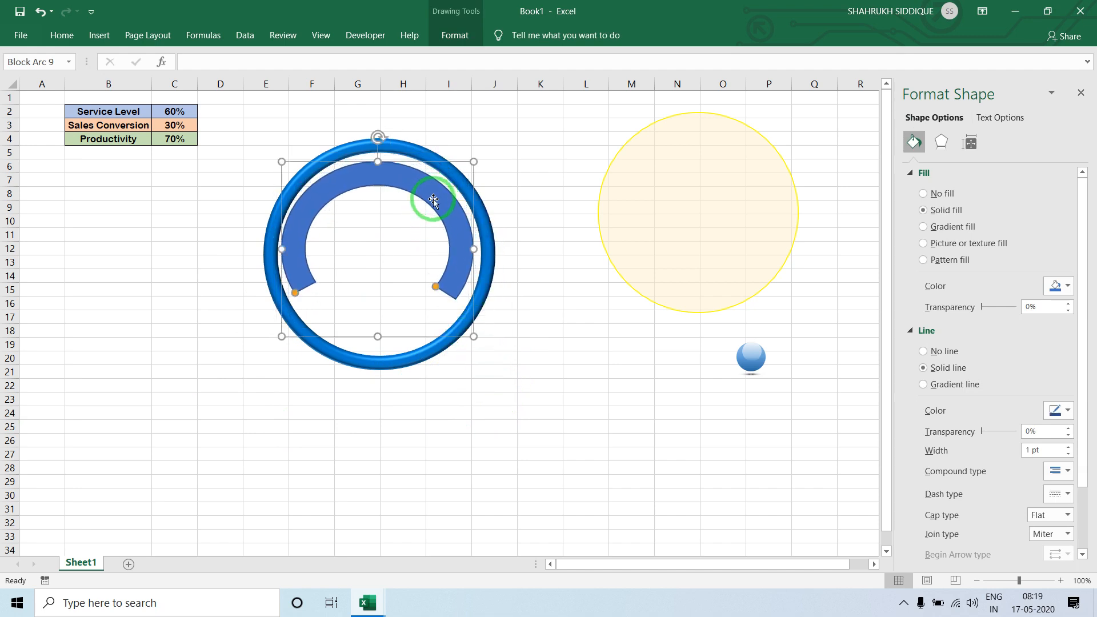
left_click_drag(472, 336, 443, 296)
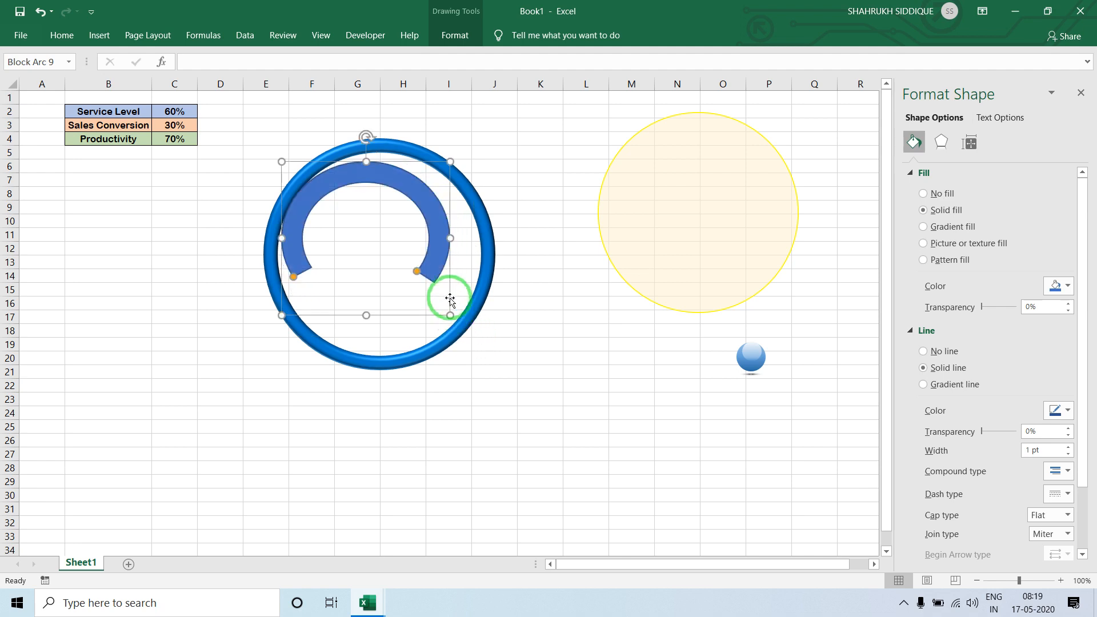
left_click_drag(417, 203, 433, 212)
- Extend both ends of the block arc slightly further down so they finish at about the same height
left_click_drag(308, 282, 313, 290)
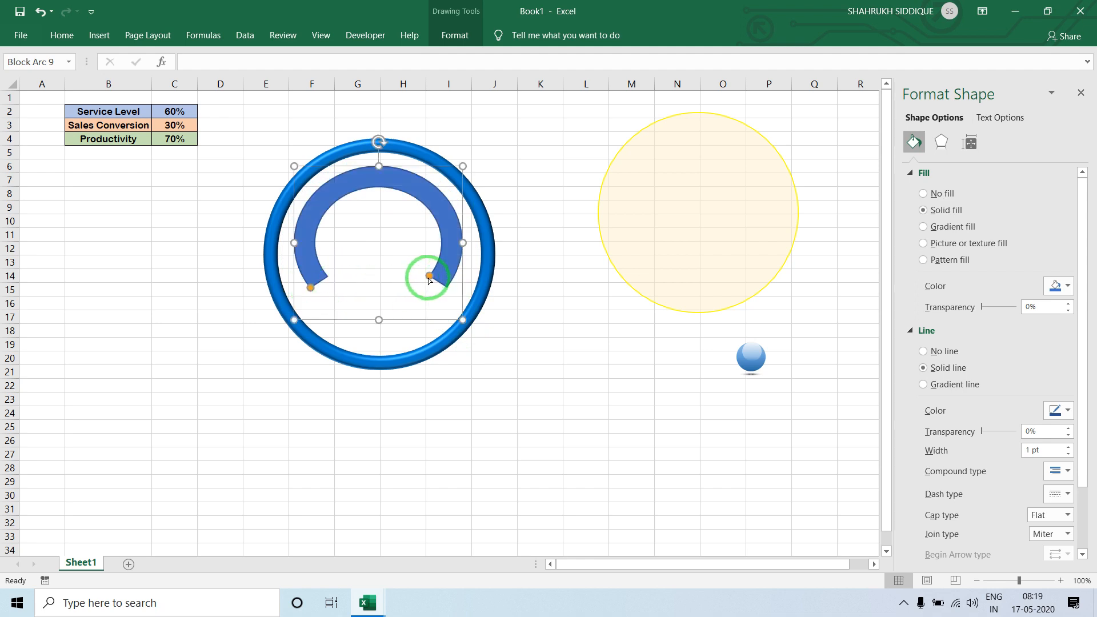
left_click_drag(428, 279, 427, 282)
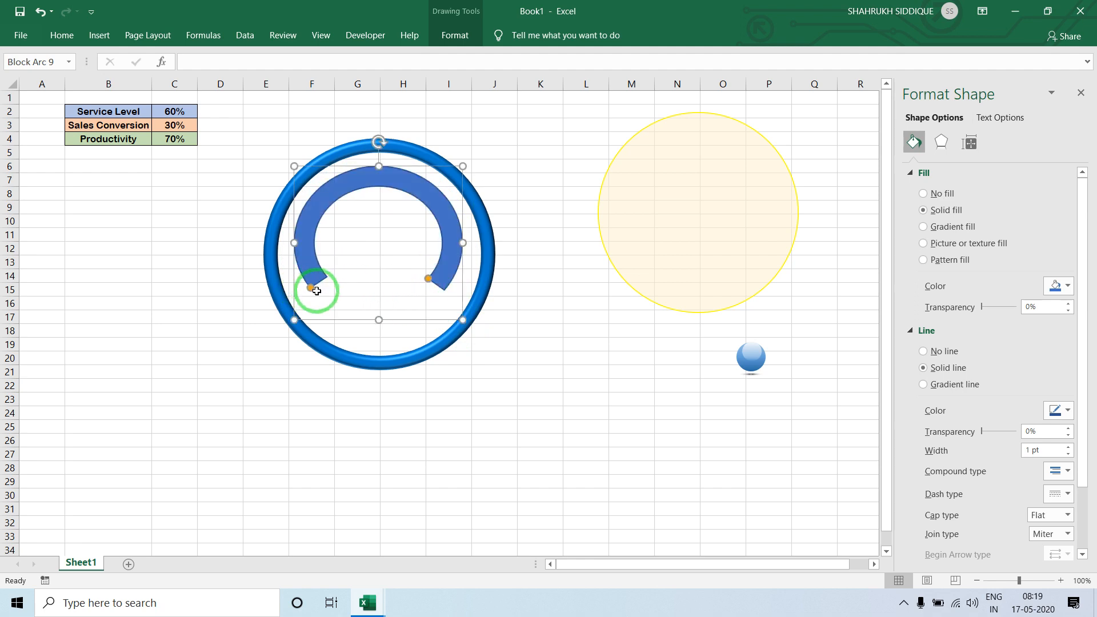
left_click_drag(313, 289, 317, 293)
left_click(167, 301)
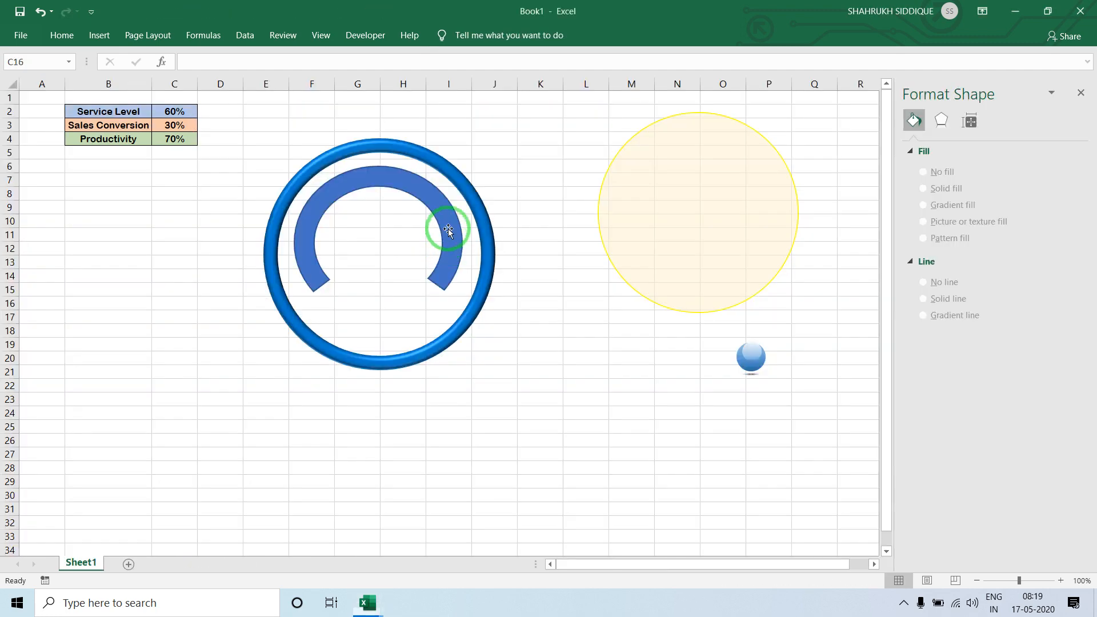
- Shrink the block arc a little more and recentre it within the upper part of the blue ring
left_click(429, 207)
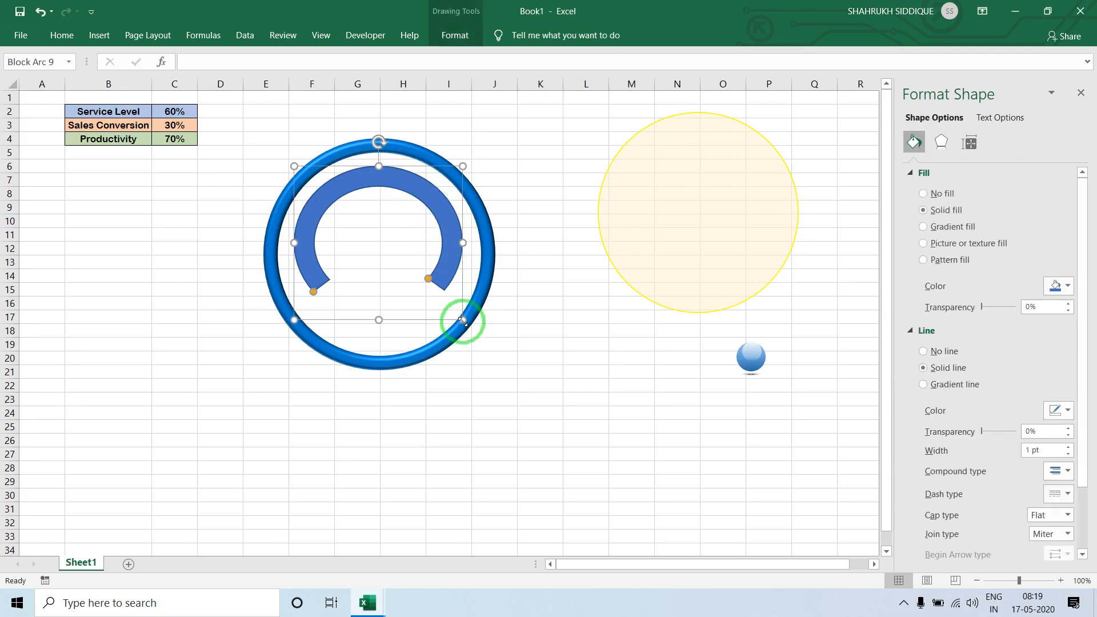
left_click_drag(462, 320, 449, 309)
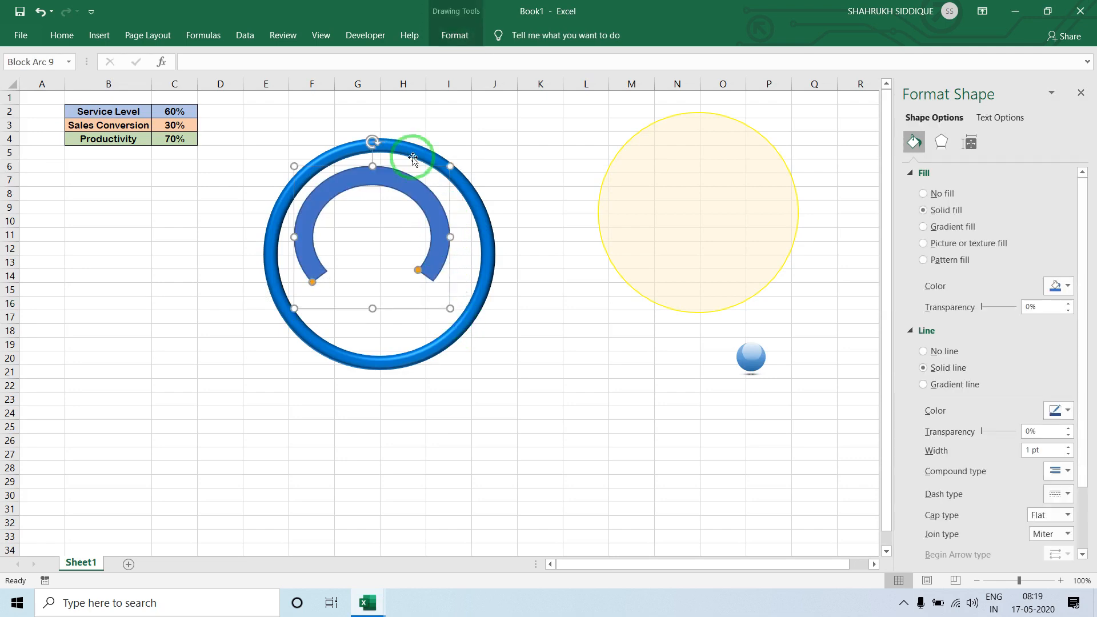
left_click_drag(401, 176, 411, 179)
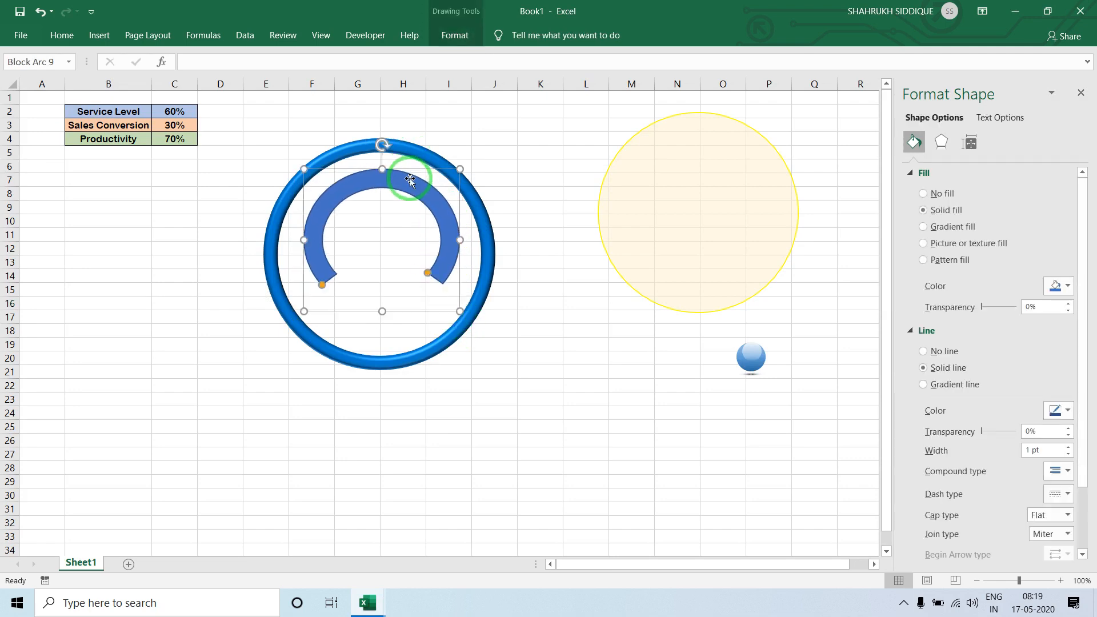
- Thicken the arc's band slightly and extend both of its ends a little further inward to match each other
left_click_drag(430, 272, 421, 274)
left_click(268, 440)
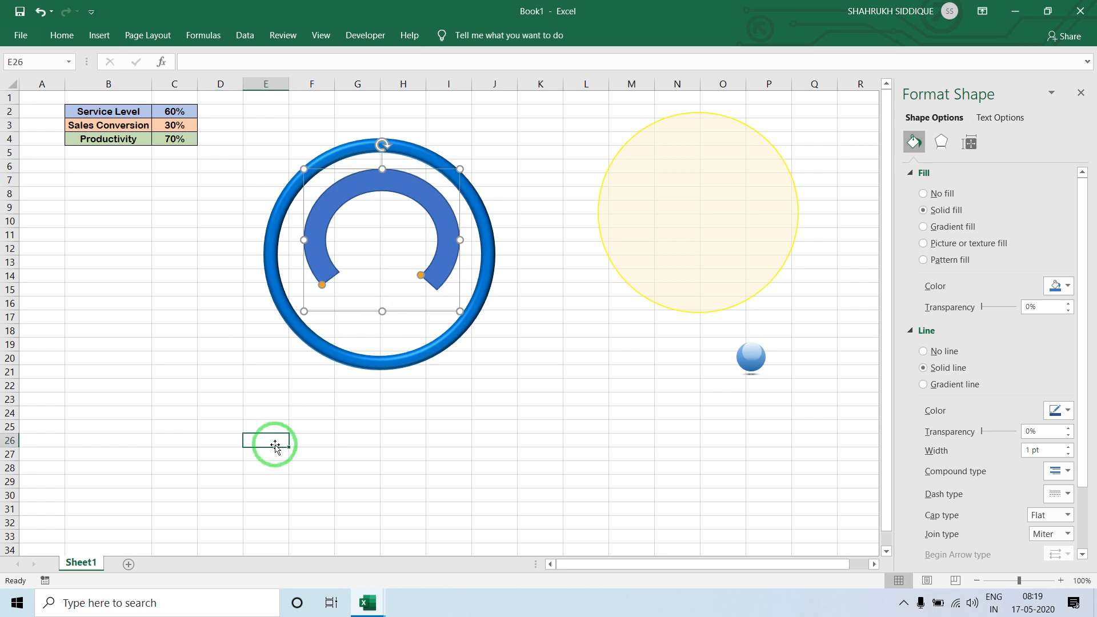
left_click(316, 302)
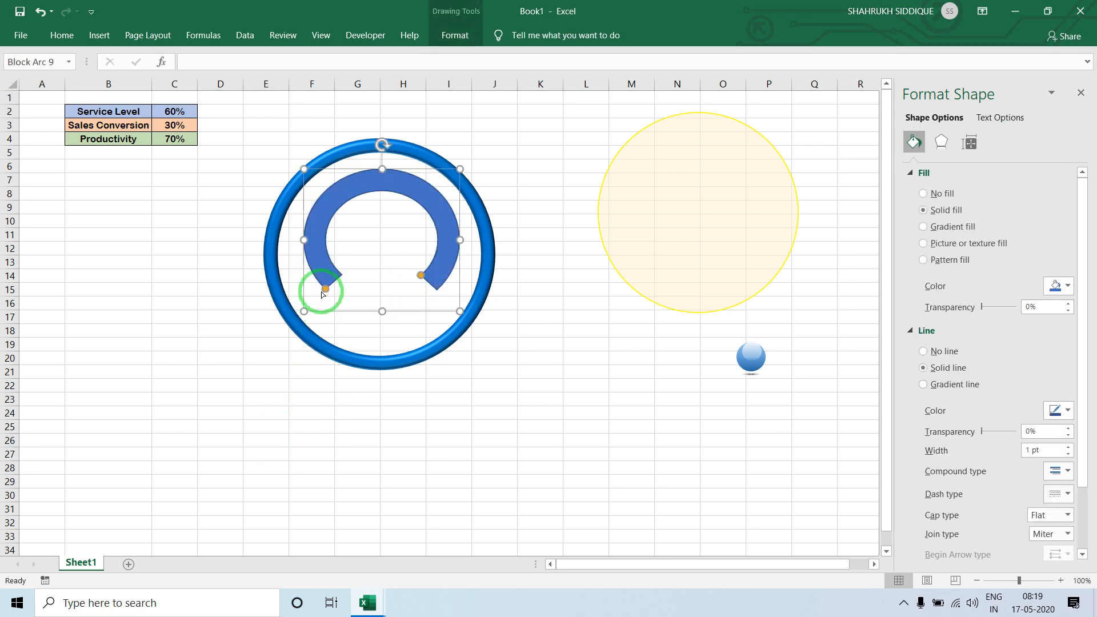
left_click(265, 370)
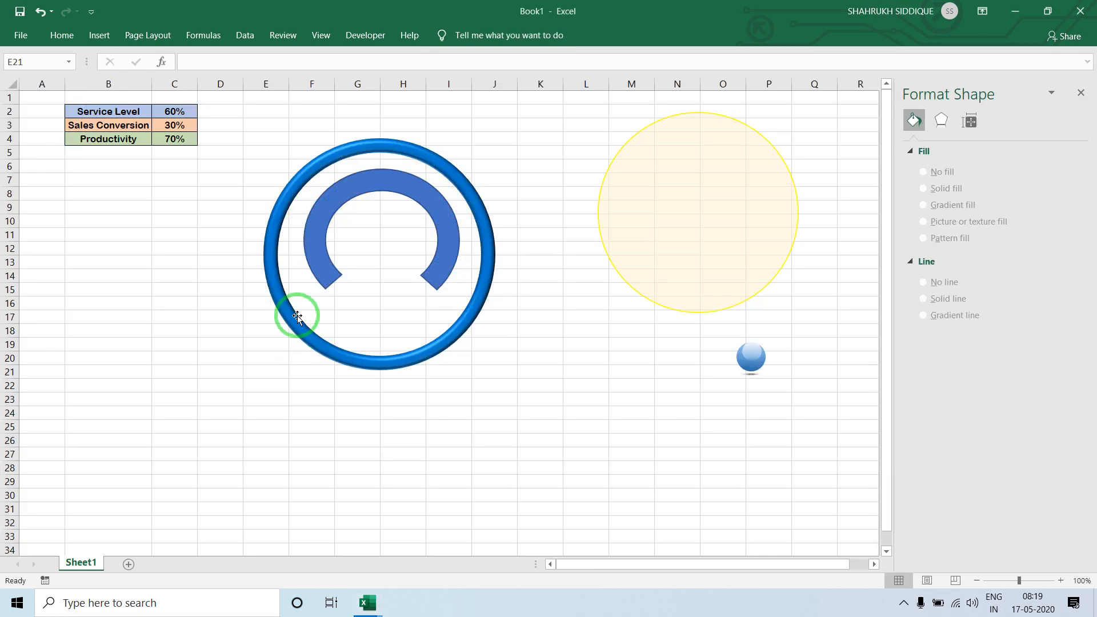
left_click(326, 292)
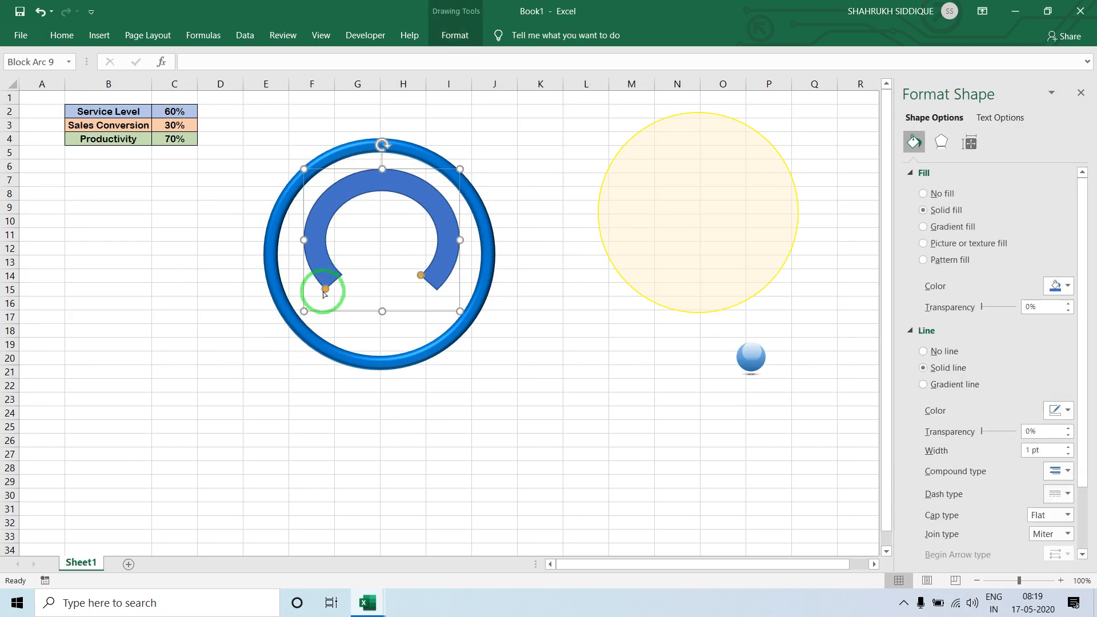
- Enlarge the block arc sideways and downward to about 6.16 cm wide and 5.46 cm high, and shorten its left end slightly
left_click_drag(302, 313, 297, 315)
left_click_drag(461, 315, 465, 316)
left_click_drag(319, 293, 315, 289)
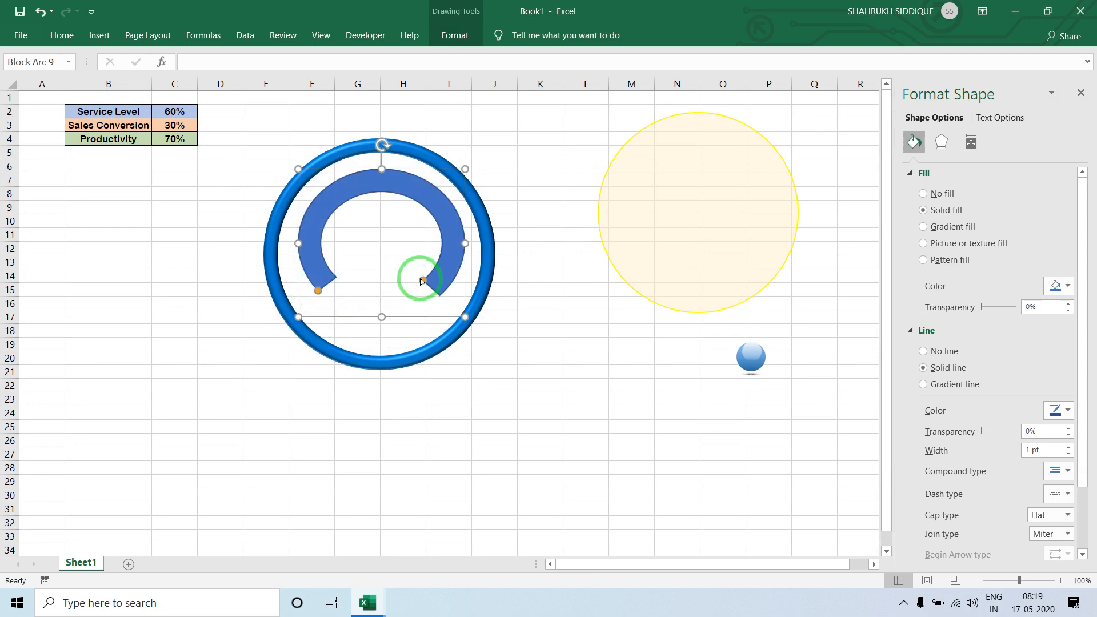
- Shorten both ends of the block arc to resemble the scale of the finished Service Level gauge
left_click_drag(421, 280, 424, 282)
key("ctrl+z")
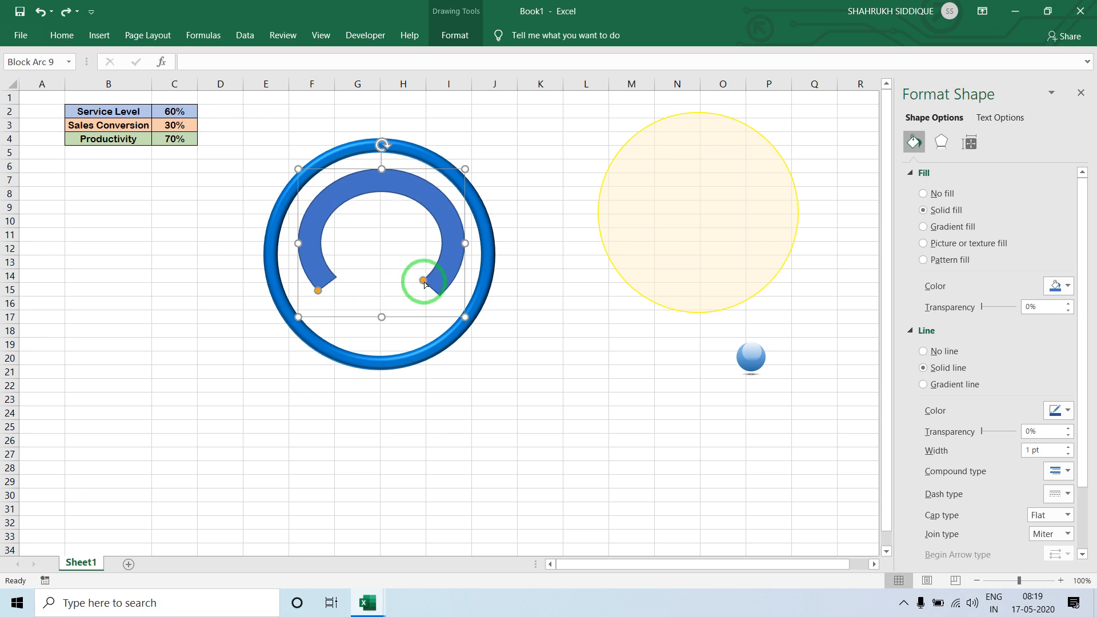
mouse_move(425, 283)
left_mouse_down()
mouse_move(431, 291)
mouse_move(429, 278)
left_mouse_up()
left_click(225, 313)
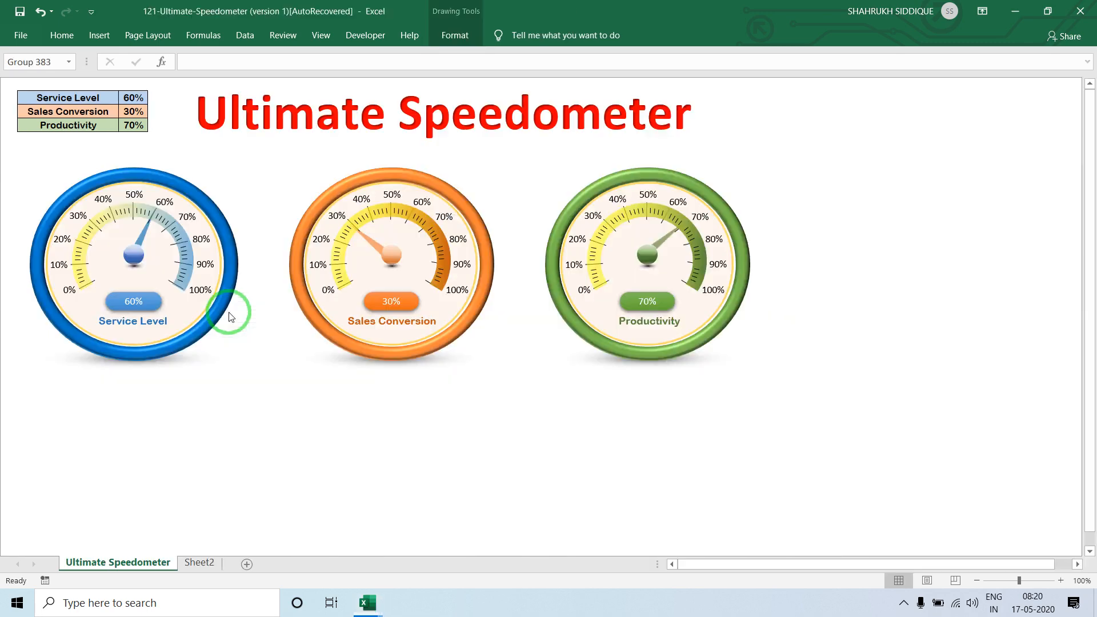
left_click(234, 308)
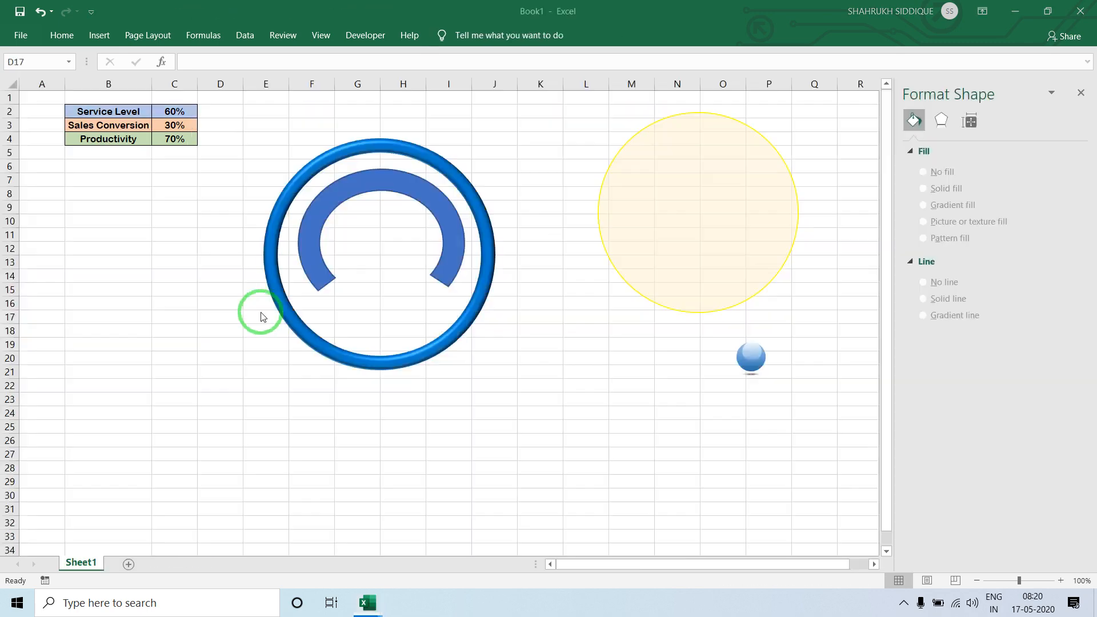
left_click(324, 289)
left_click_drag(317, 290, 306, 282)
left_click(214, 343)
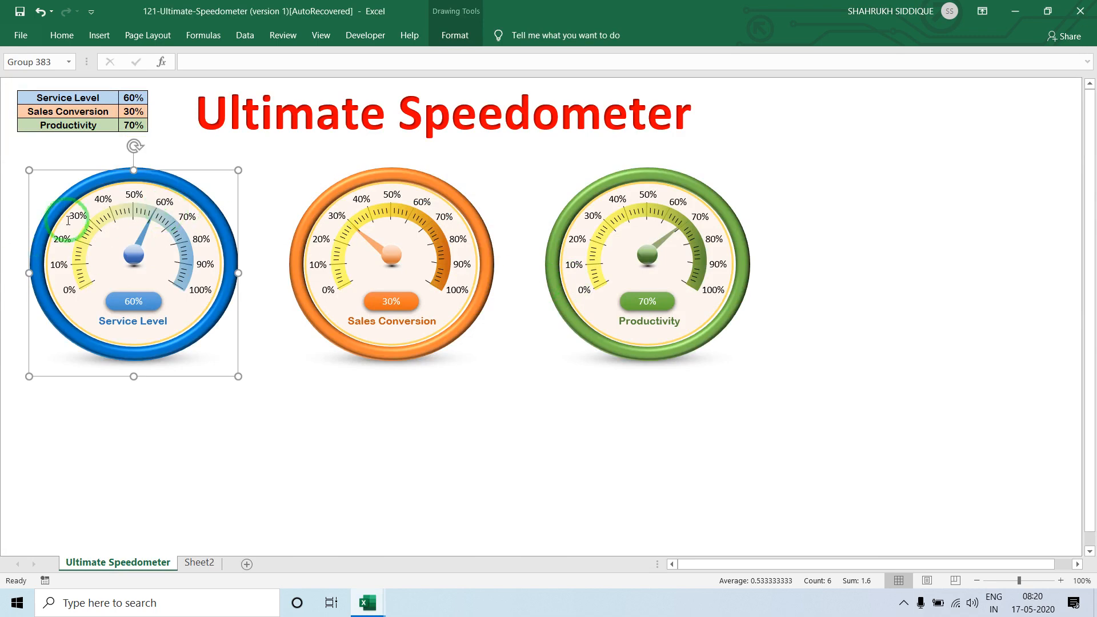
- Compare the block arc with the Service Level gauge in the finished speedometer workbook
key("alt+q")
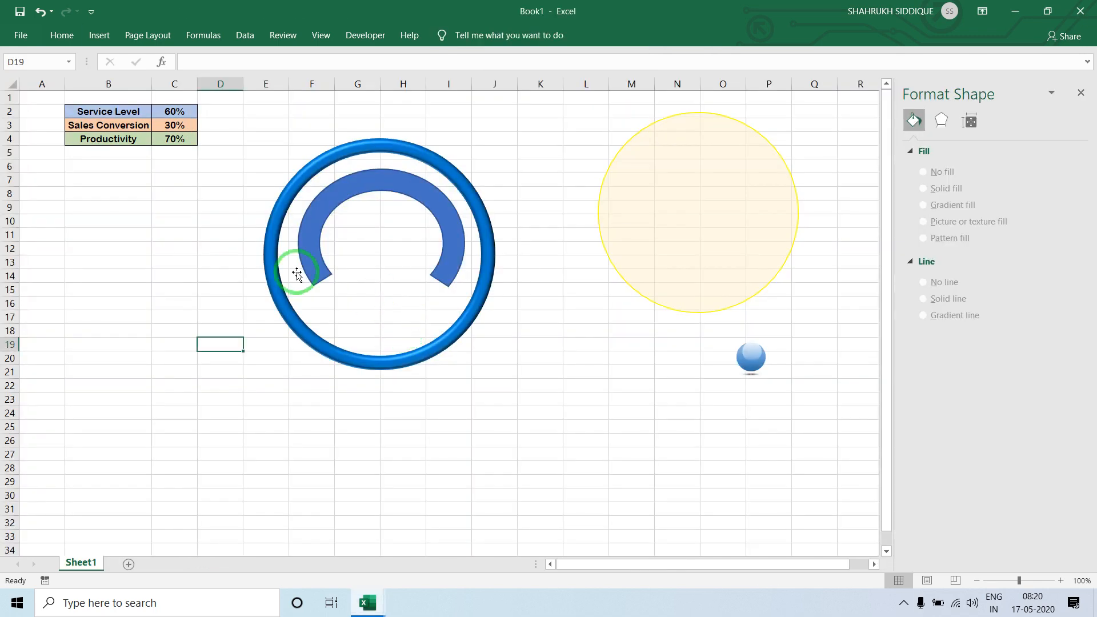
key("alt+Tab")
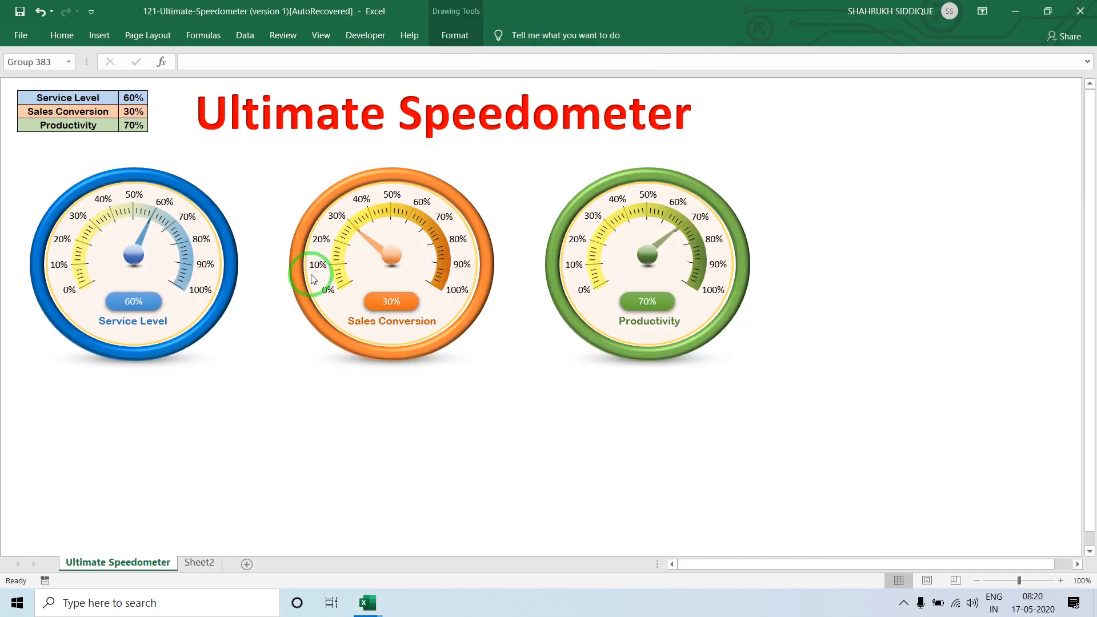
key("alt+Tab")
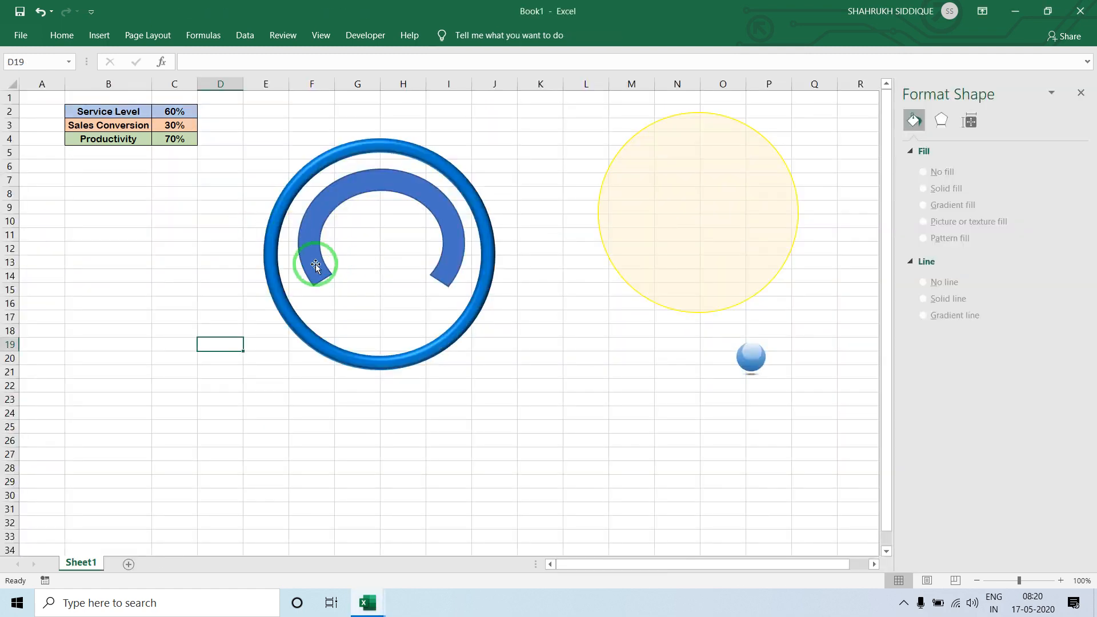
- Remove the block arc's outline while keeping its fill
left_click(312, 232)
left_click(471, 44)
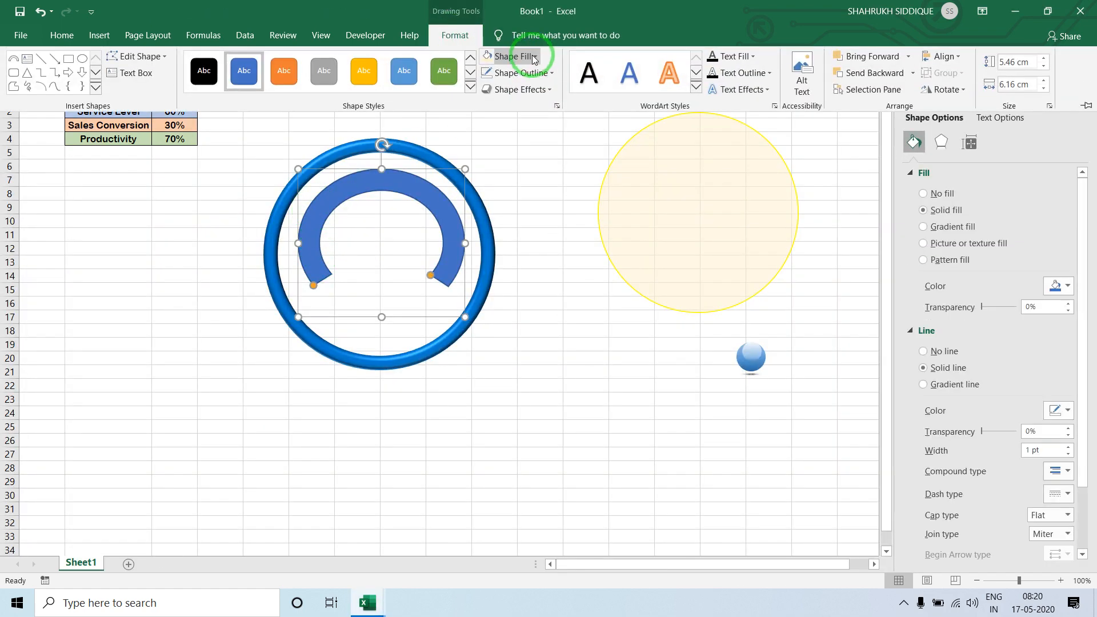
left_click(511, 56)
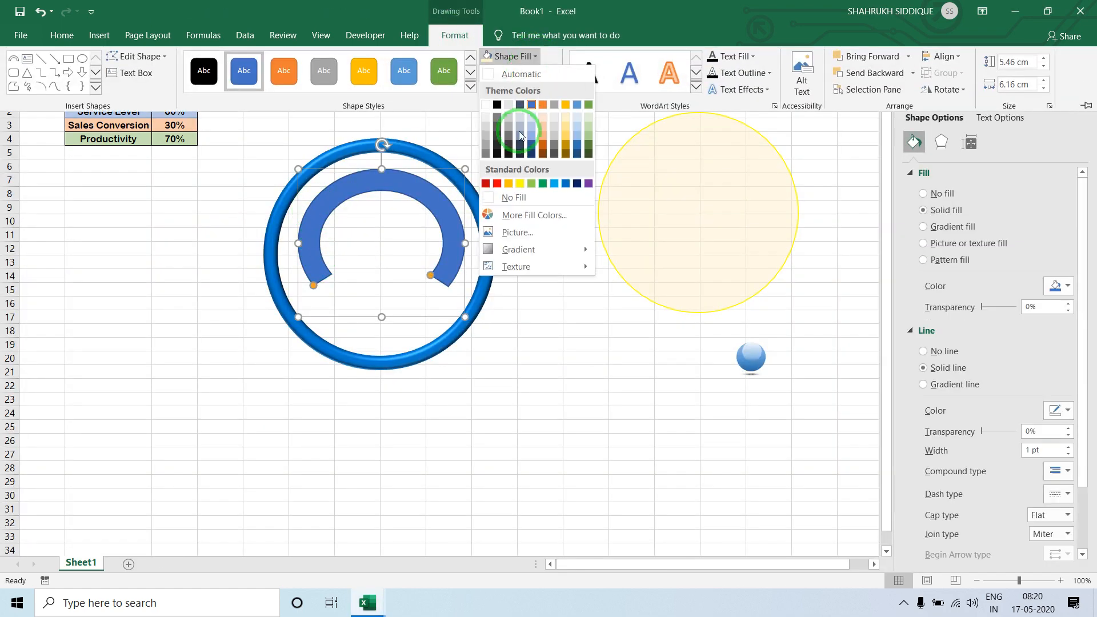
left_click(531, 197)
key("ctrl+z")
left_click(517, 73)
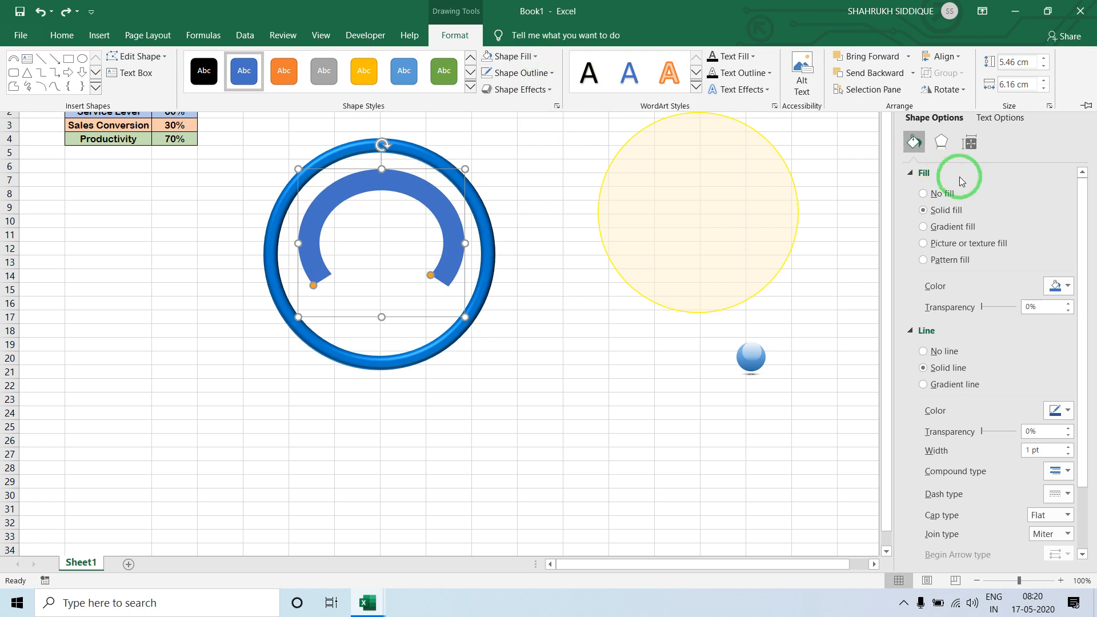
- Give the block arc a gradient fill with an orange first stop and a blue last stop
left_click(965, 234)
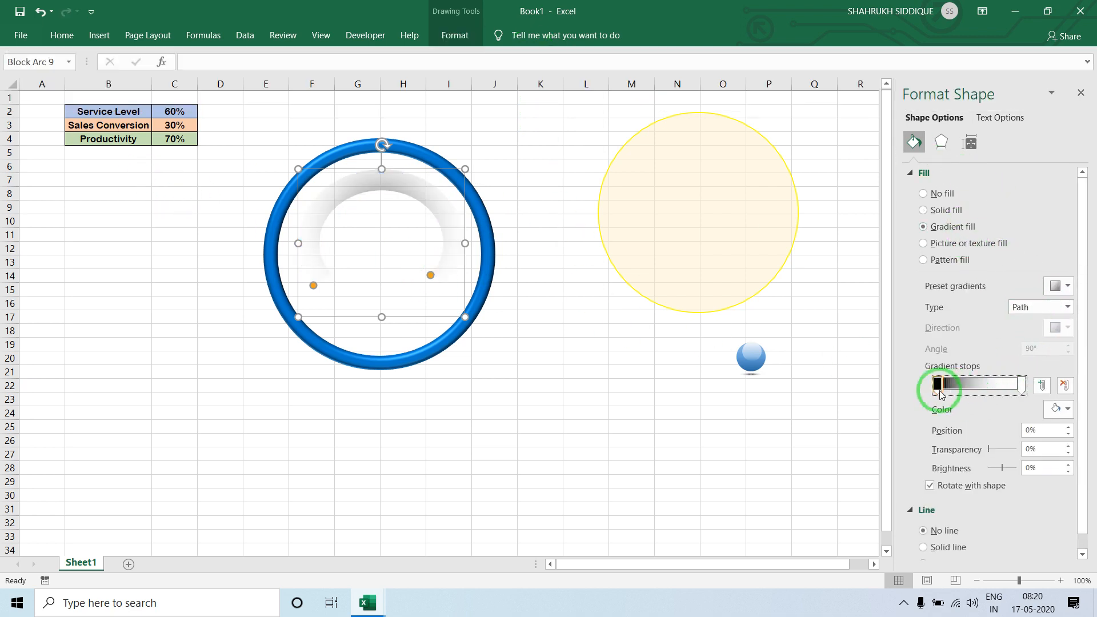
left_click(1058, 409)
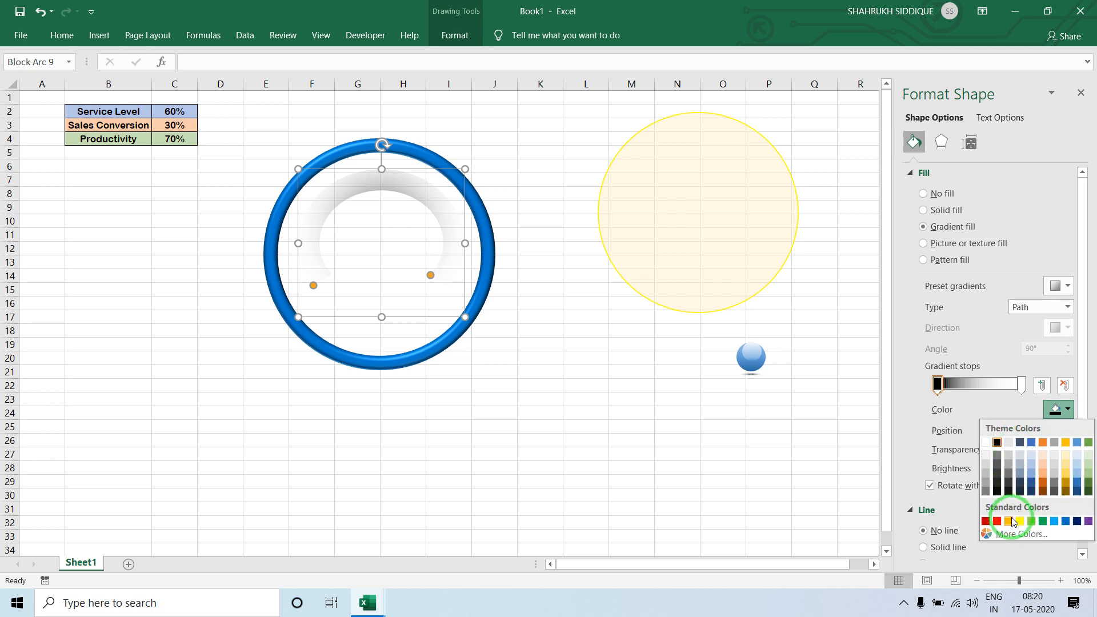
left_click(1010, 521)
left_click(1022, 385)
left_click(1058, 409)
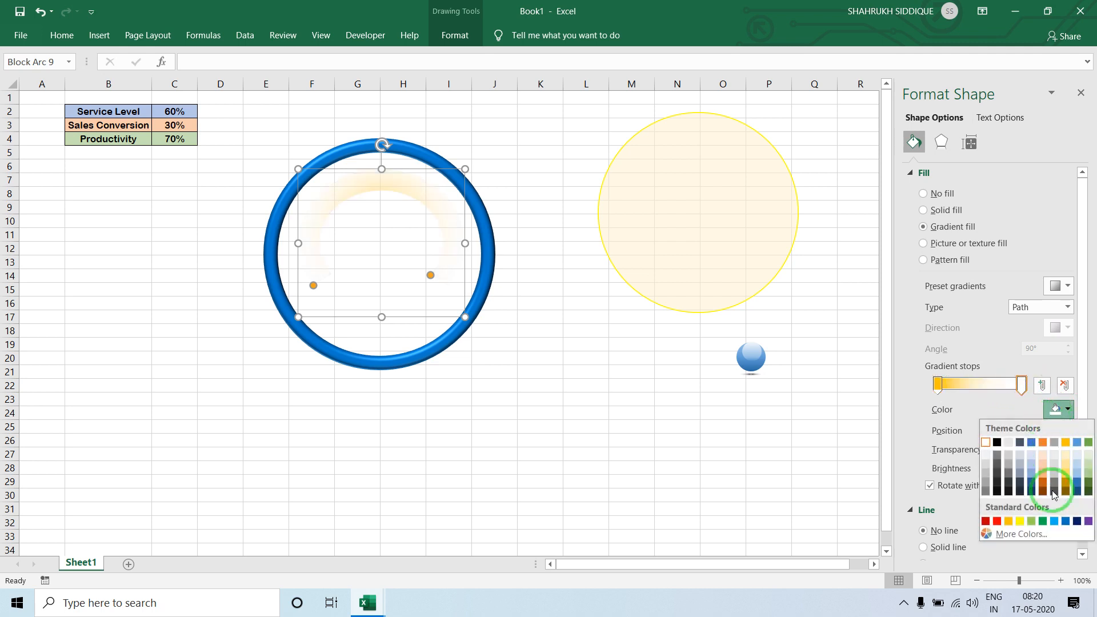
left_click(1032, 442)
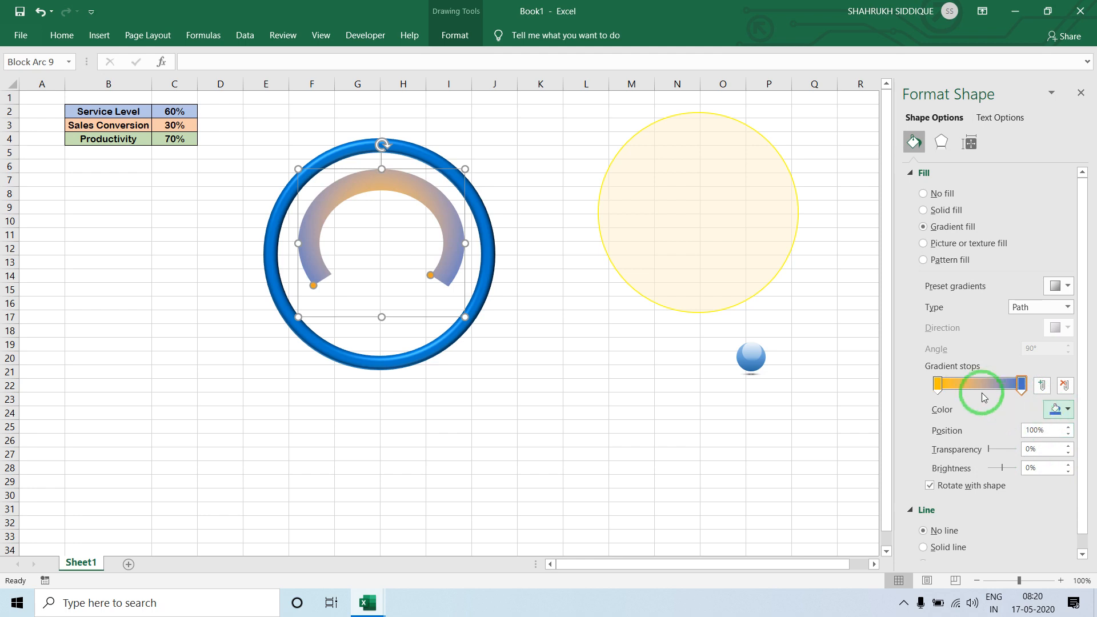
- Change the arc's first gradient stop to yellow and set the gradient type to Linear
left_click(1058, 409)
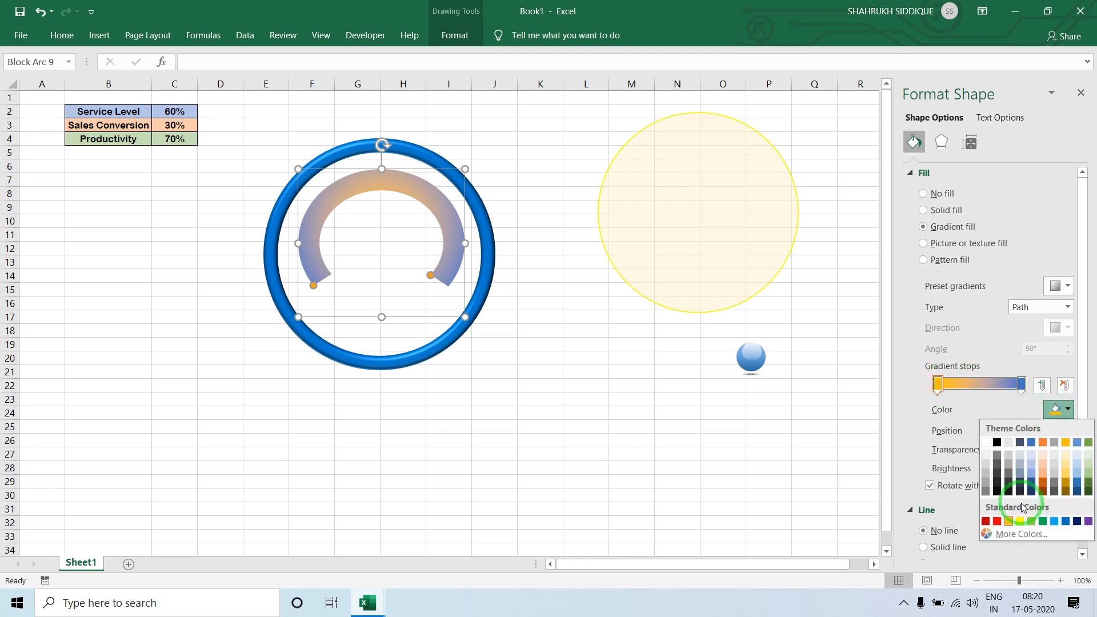
left_click(1019, 521)
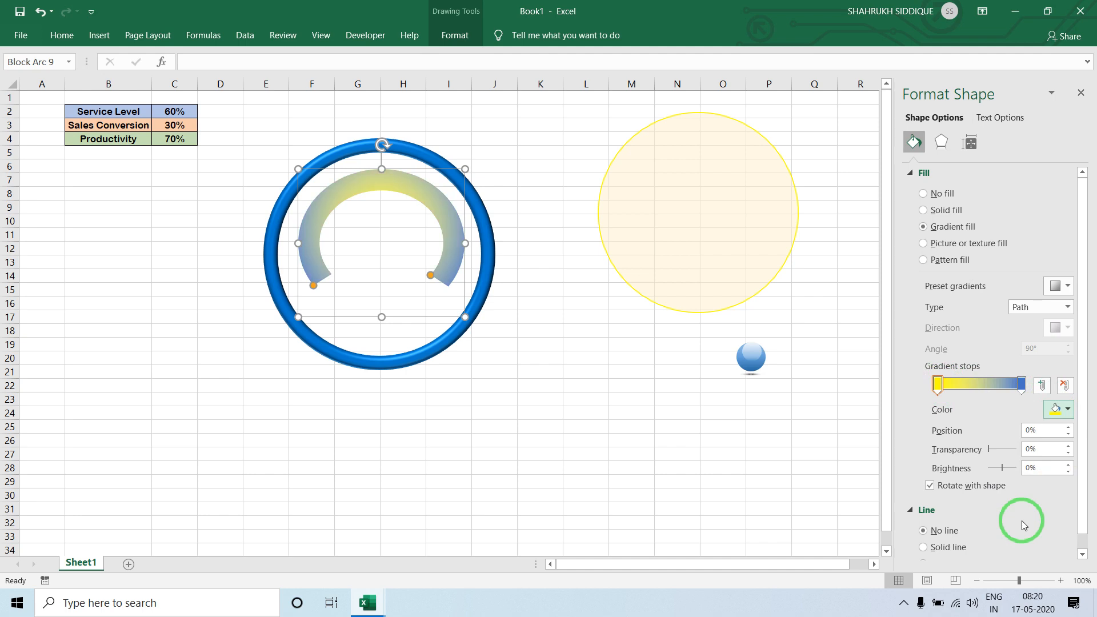
left_click(1058, 307)
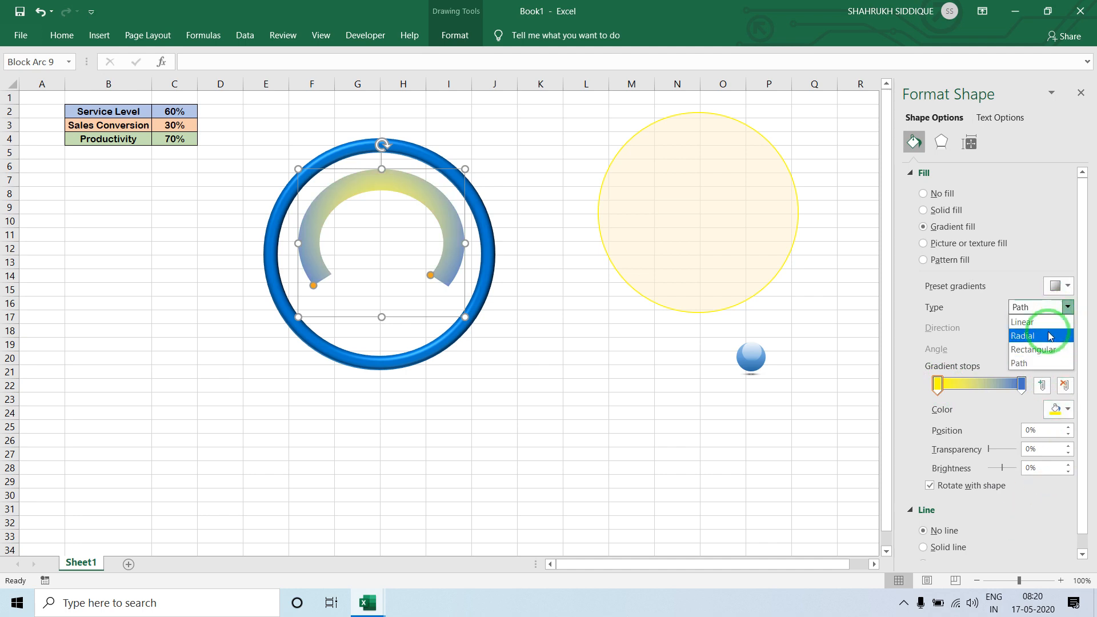
left_click(1050, 319)
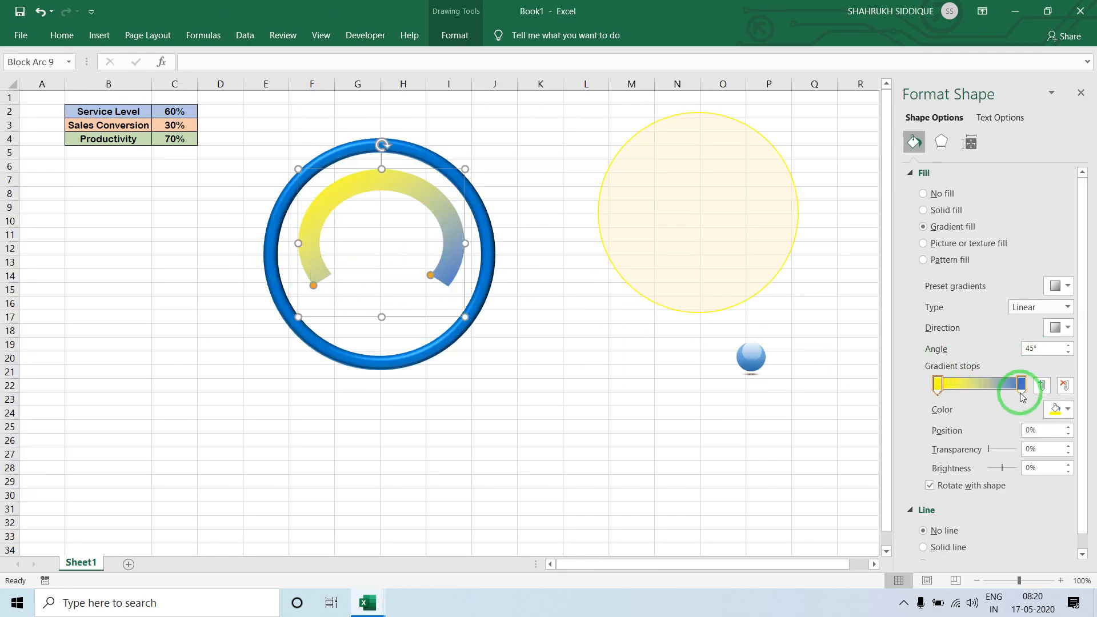
- Compare the arc's colours with the finished Service Level gauge and set its last gradient stop to the standard Blue
left_click(1059, 409)
left_click(1077, 443)
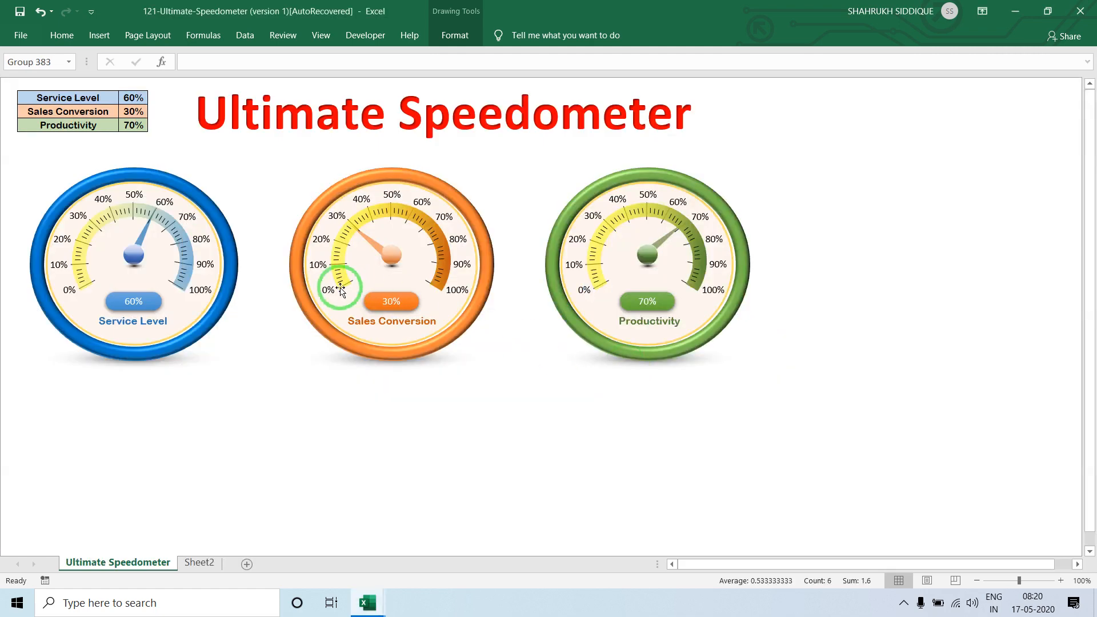
left_click(175, 268)
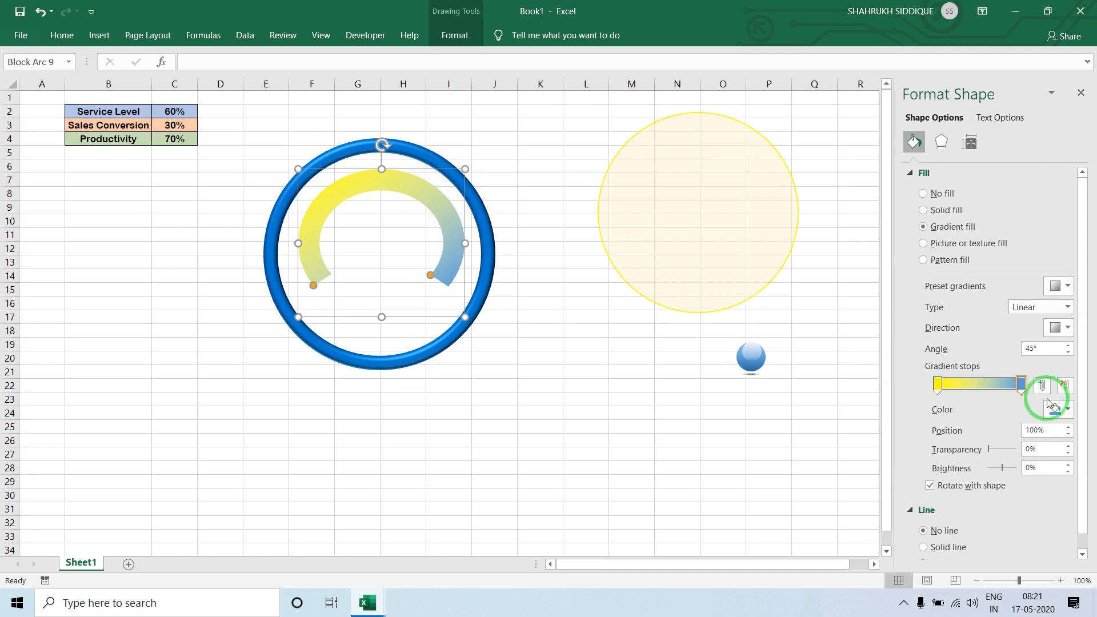
left_click(1059, 409)
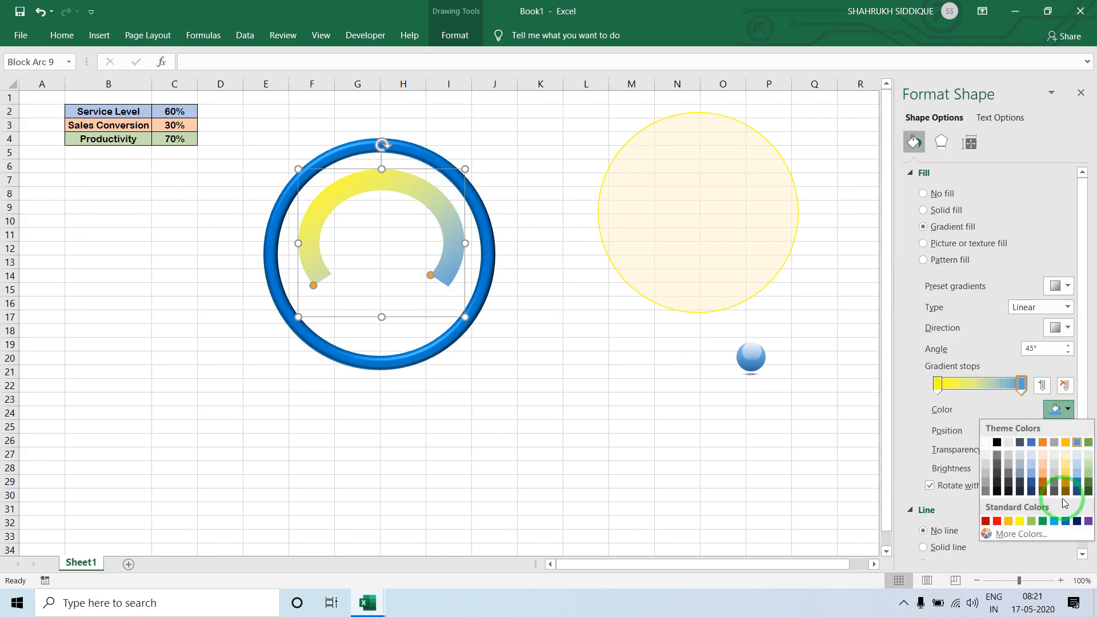
left_click(1076, 521)
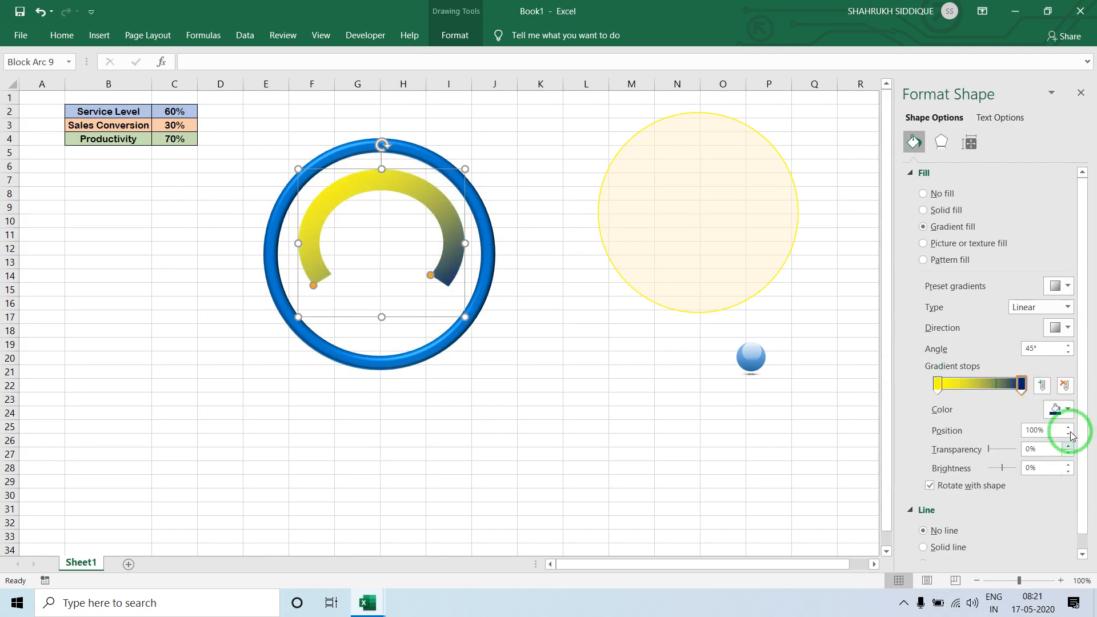
left_click(1066, 409)
left_click(1065, 520)
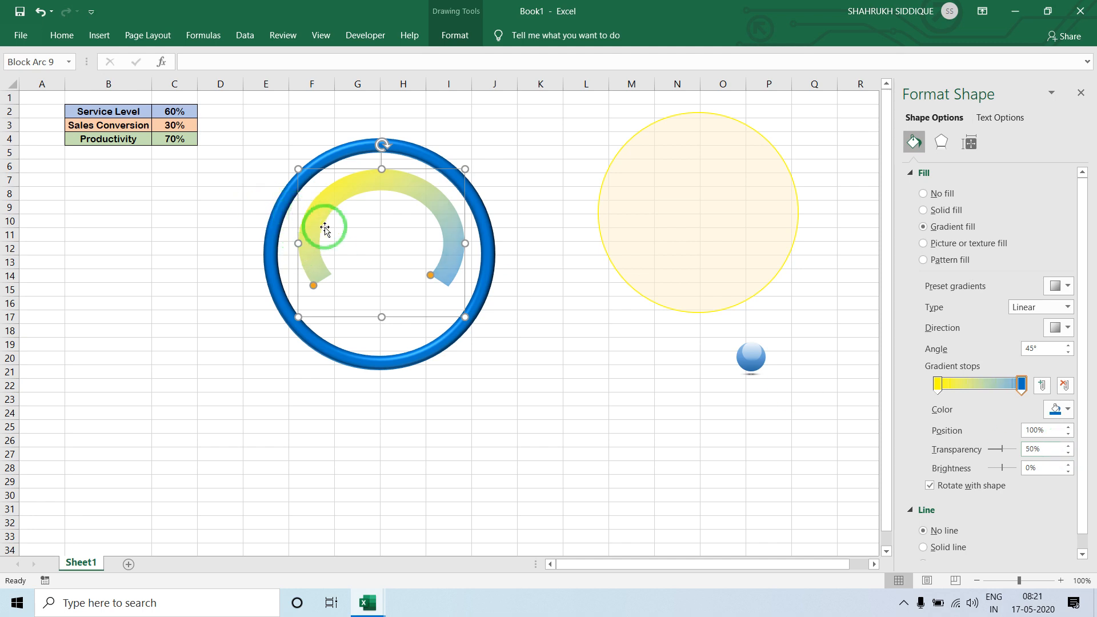
- Set the arc's blue gradient stop to 30% transparency and the gradient direction to Linear Right at 0°
left_click(1049, 451)
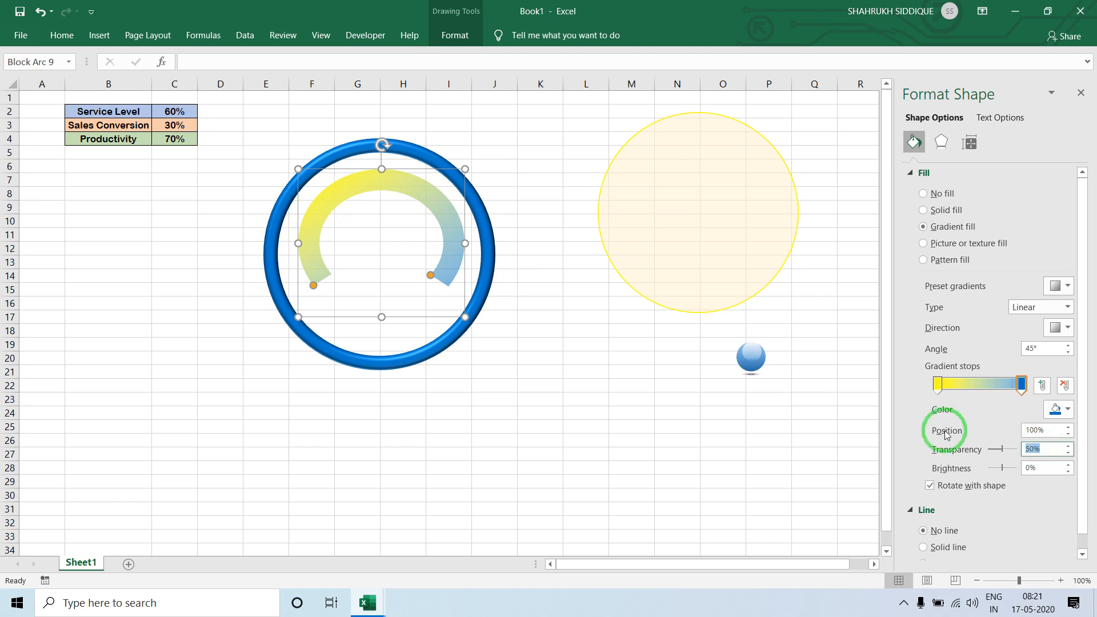
type("20")
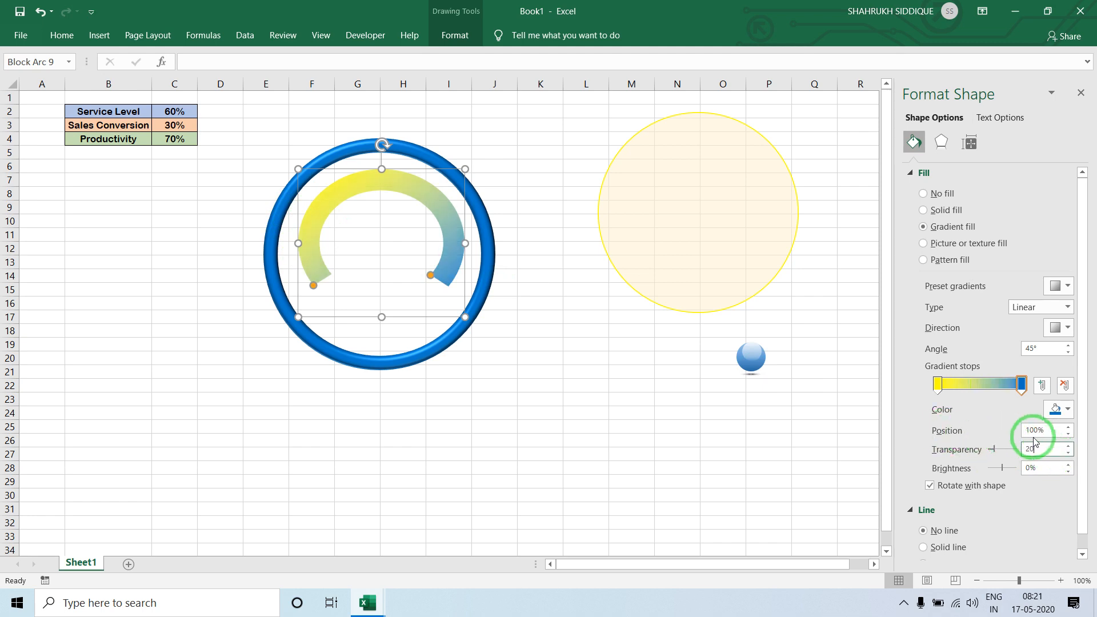
type("30")
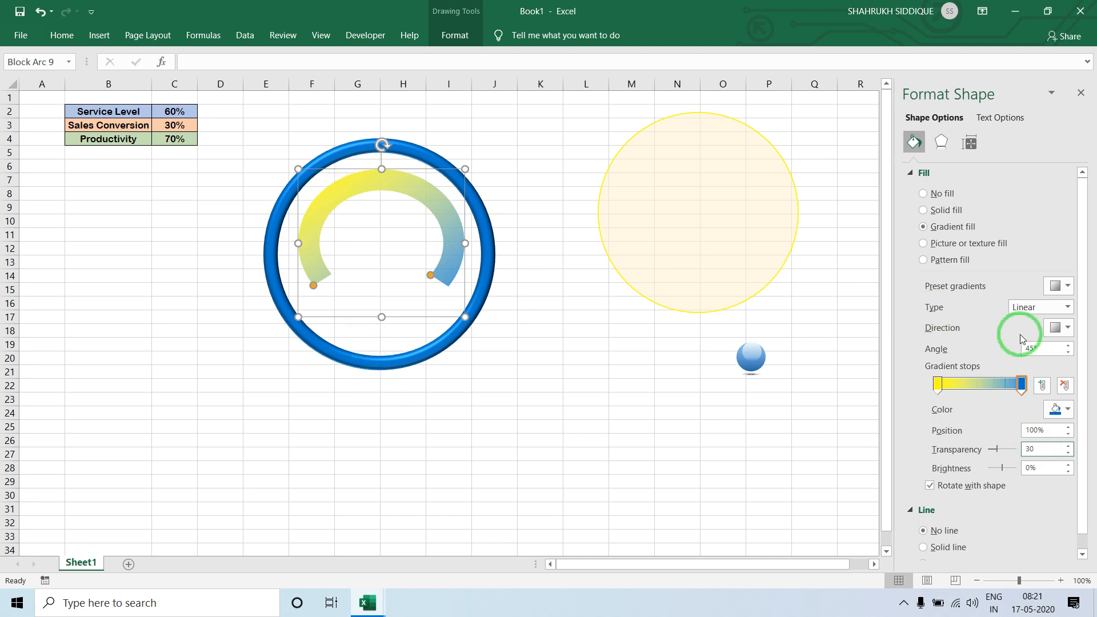
left_click(1057, 327)
left_click(1047, 361)
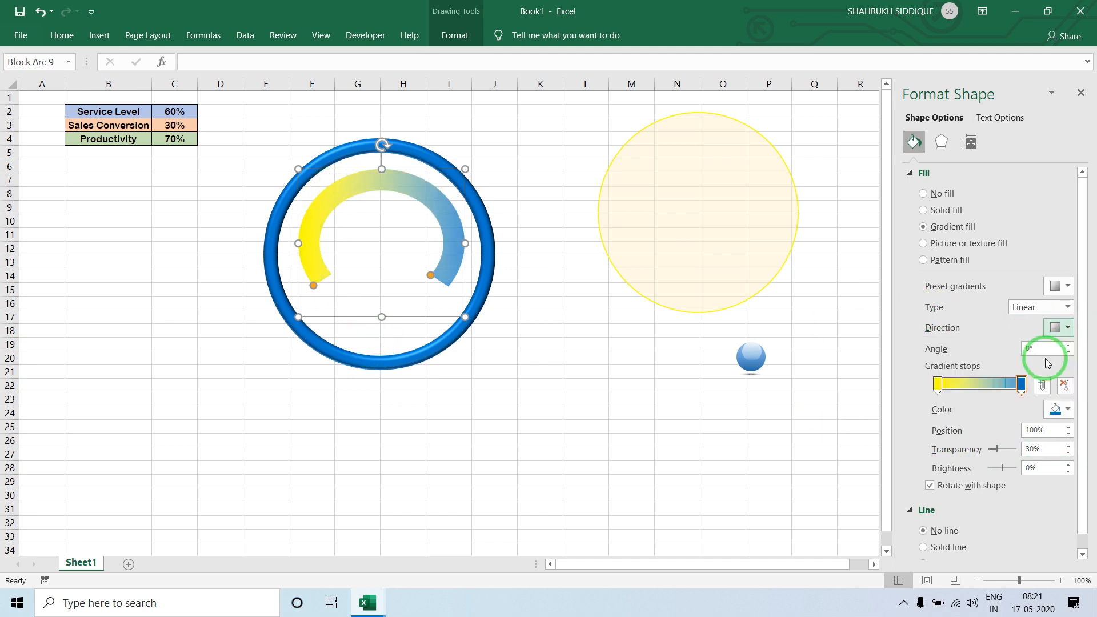
left_click(639, 426)
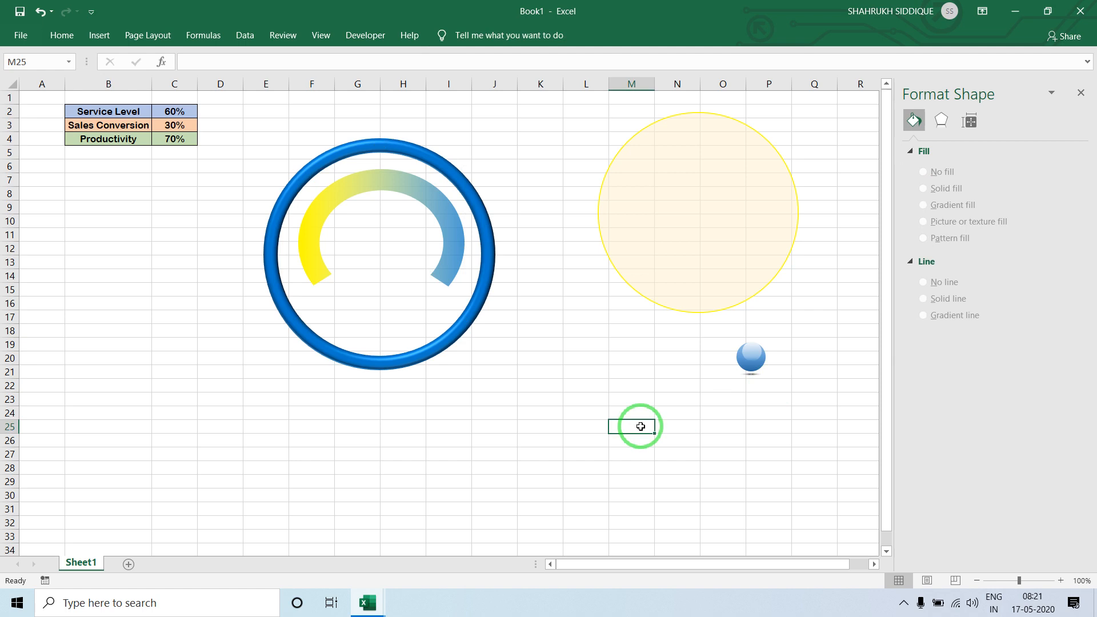
- Set the transparency of the arc's yellow gradient stop to 35%
left_click(313, 224)
left_click(1031, 448)
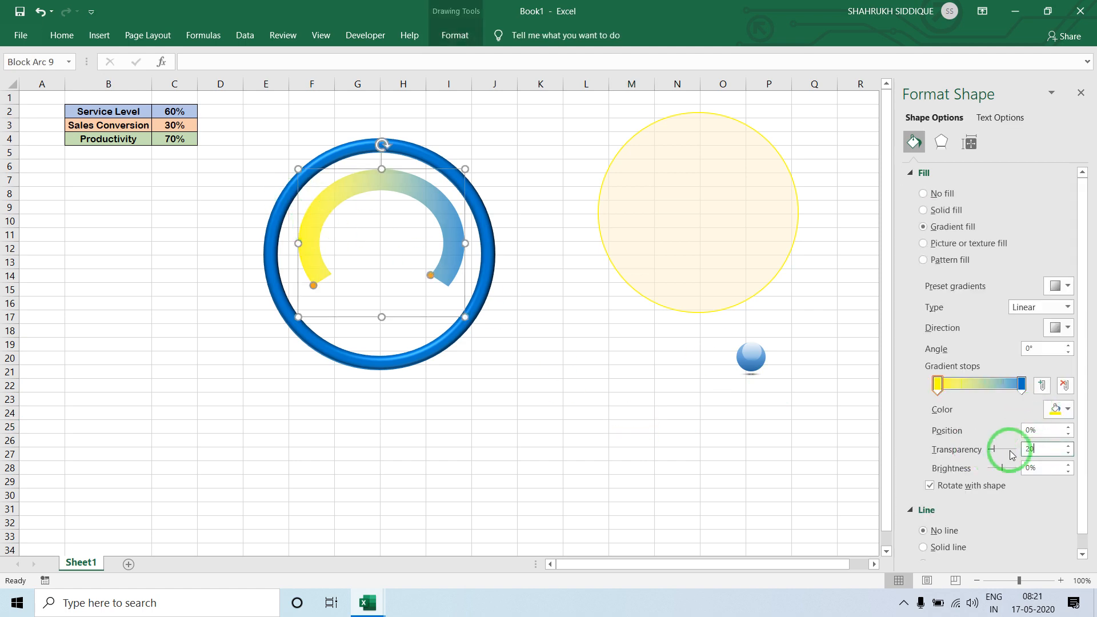
left_click_drag(1047, 447, 923, 430)
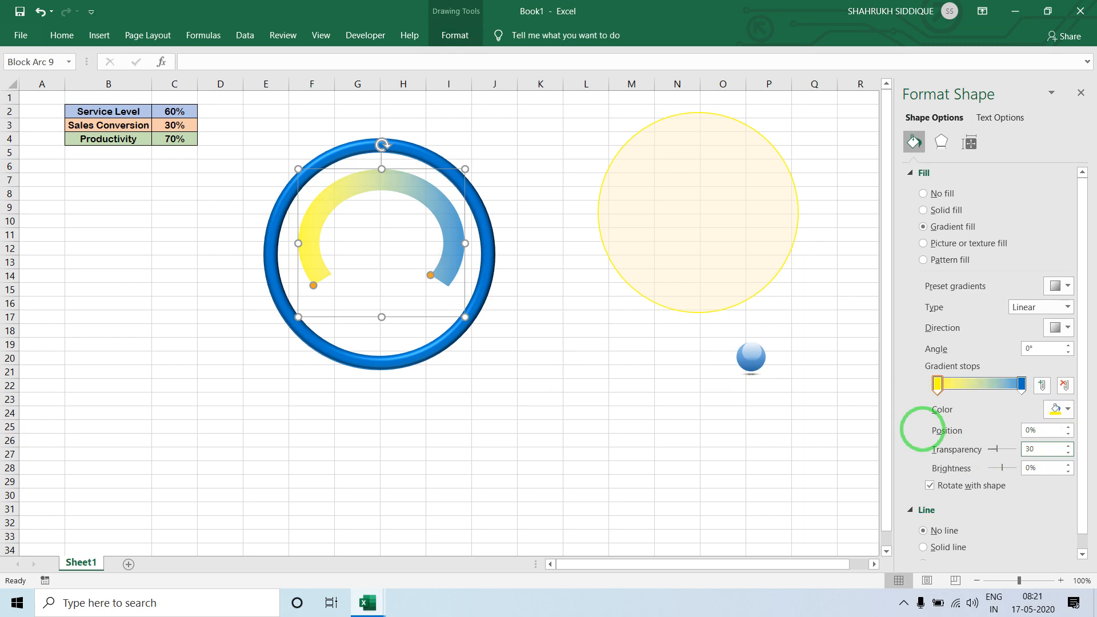
left_click(632, 379)
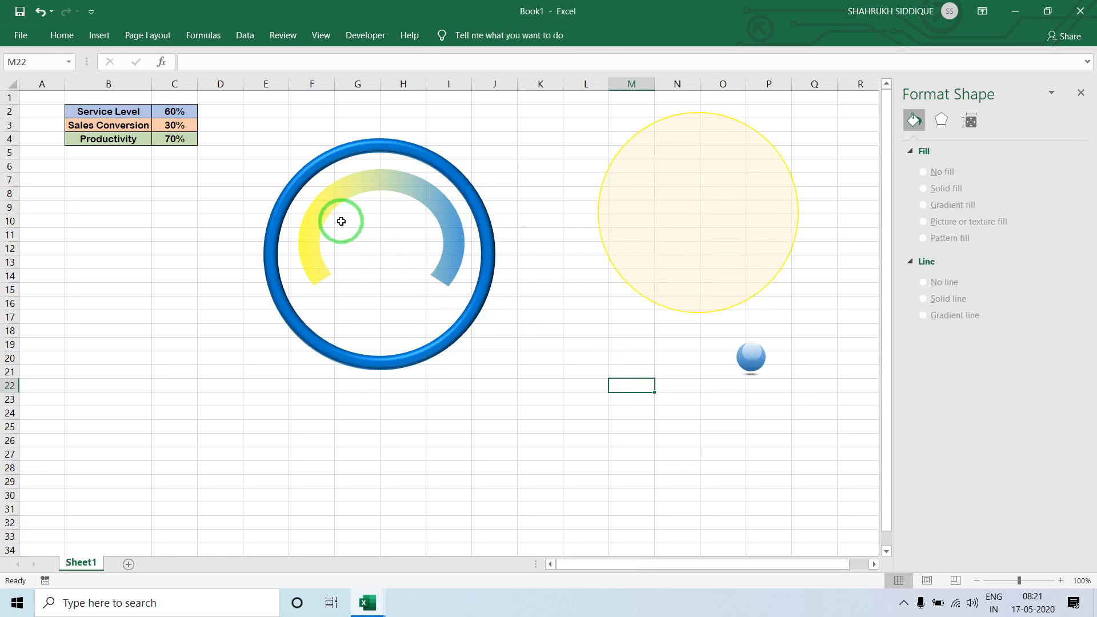
left_click(335, 208)
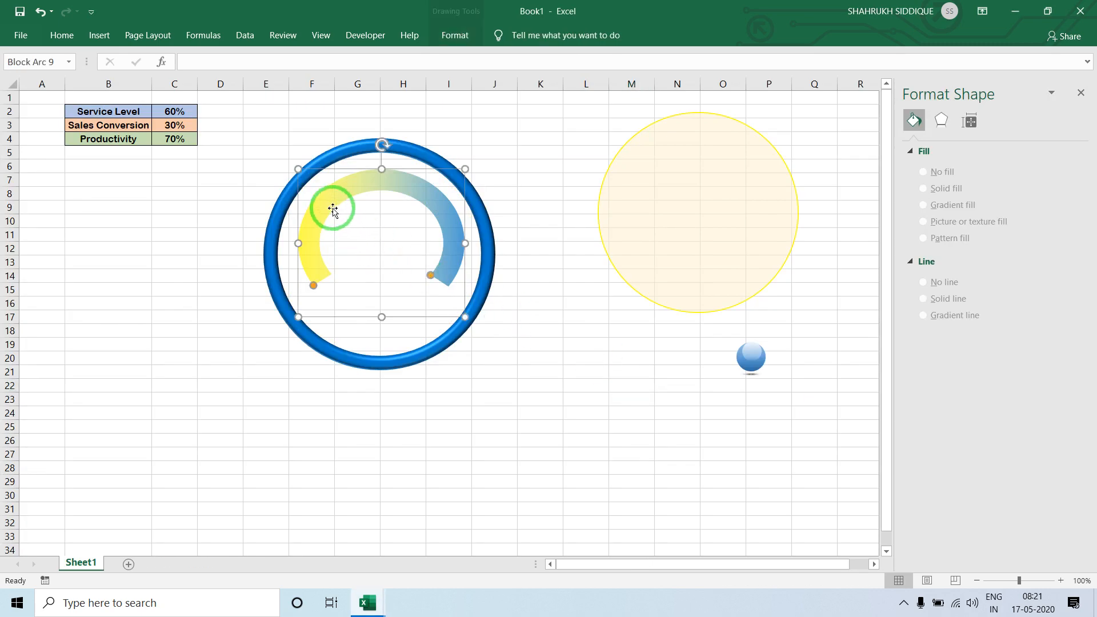
left_click_drag(1060, 449, 942, 436)
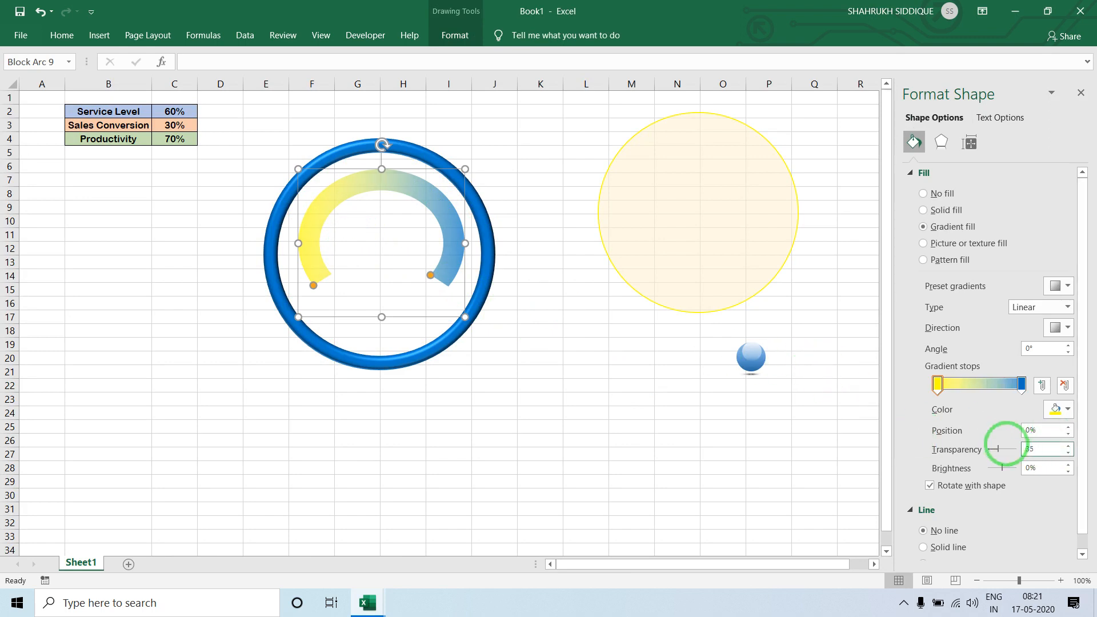
left_click(601, 354)
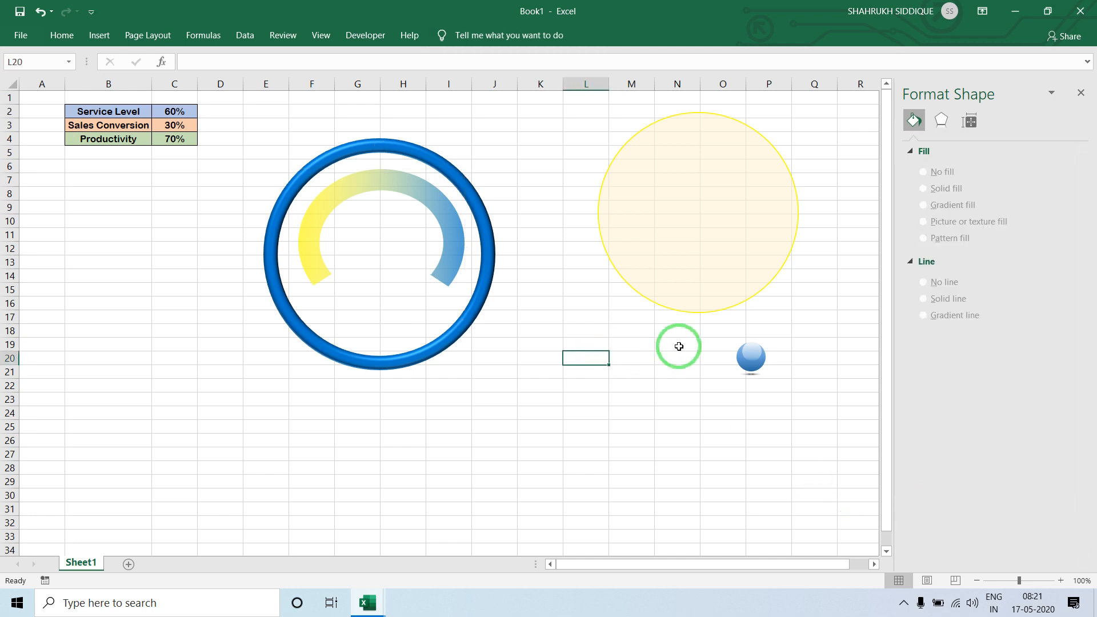
- Move the glossy knob to the middle of the blue ring and align the two by their horizontal centres
left_click(737, 351)
mouse_move(737, 351)
left_mouse_down()
mouse_move(386, 297)
mouse_move(376, 251)
left_mouse_up()
left_click(387, 180, "shift")
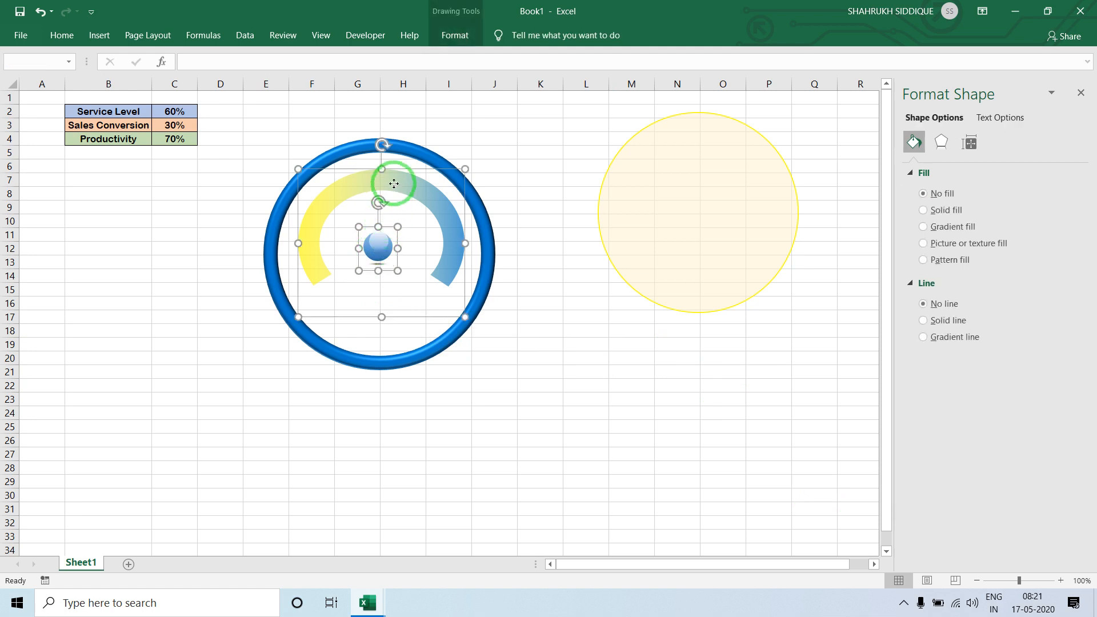
left_click(399, 147, "shift")
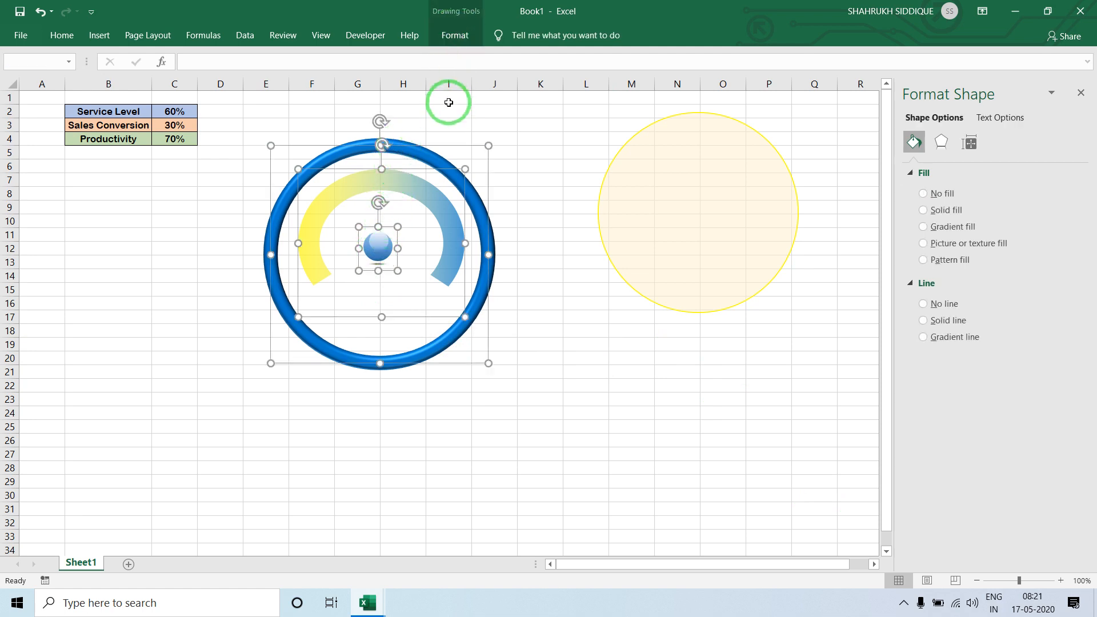
left_click(448, 97)
left_click(379, 243)
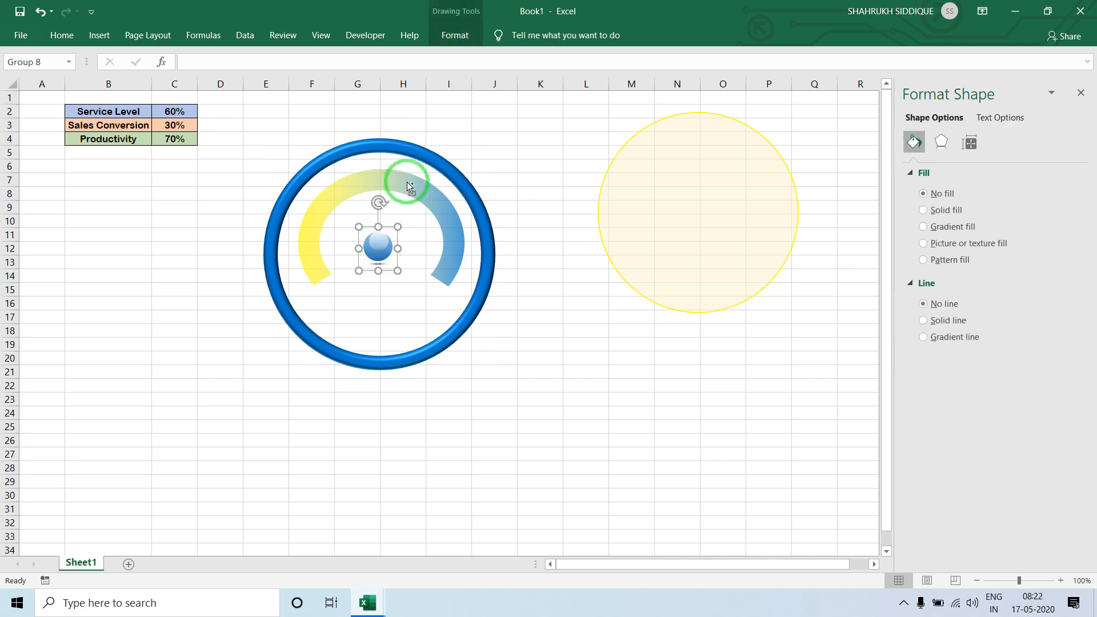
left_click(414, 149, "shift")
left_click(460, 36)
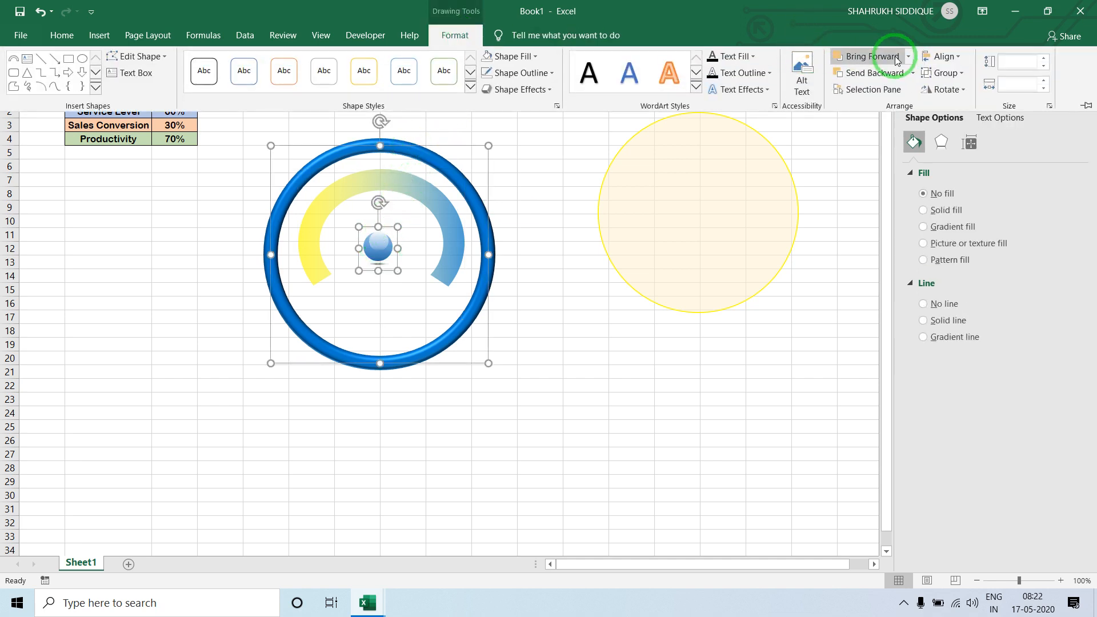
left_click(942, 56)
left_click(948, 91)
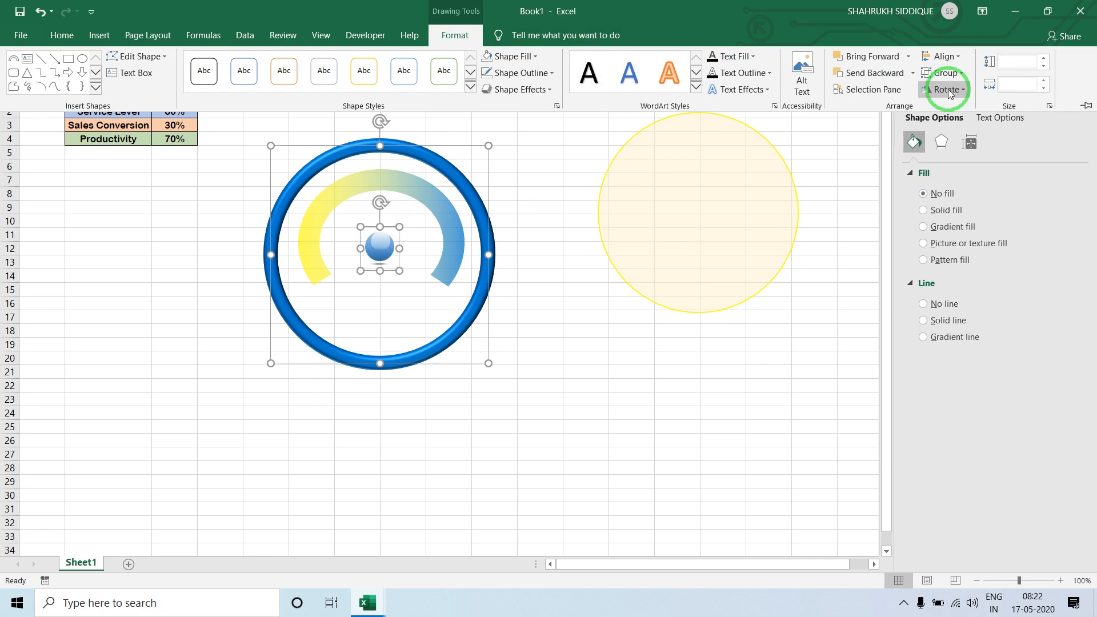
- Align the block arc with the blue ring using Align Center
left_click(444, 206)
left_click(434, 200)
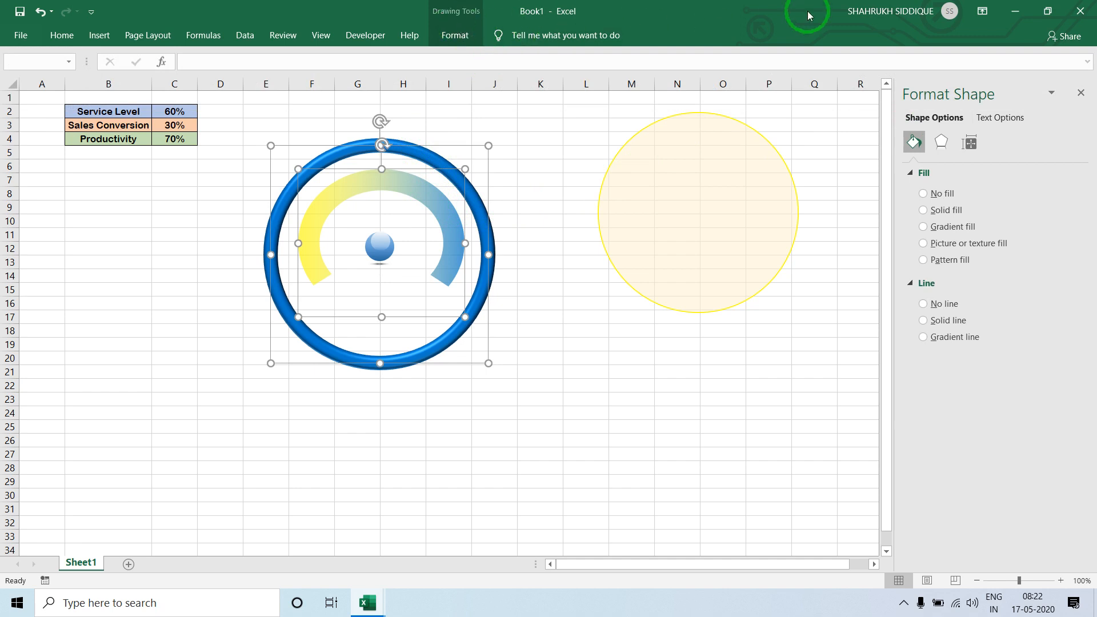
left_click(454, 35)
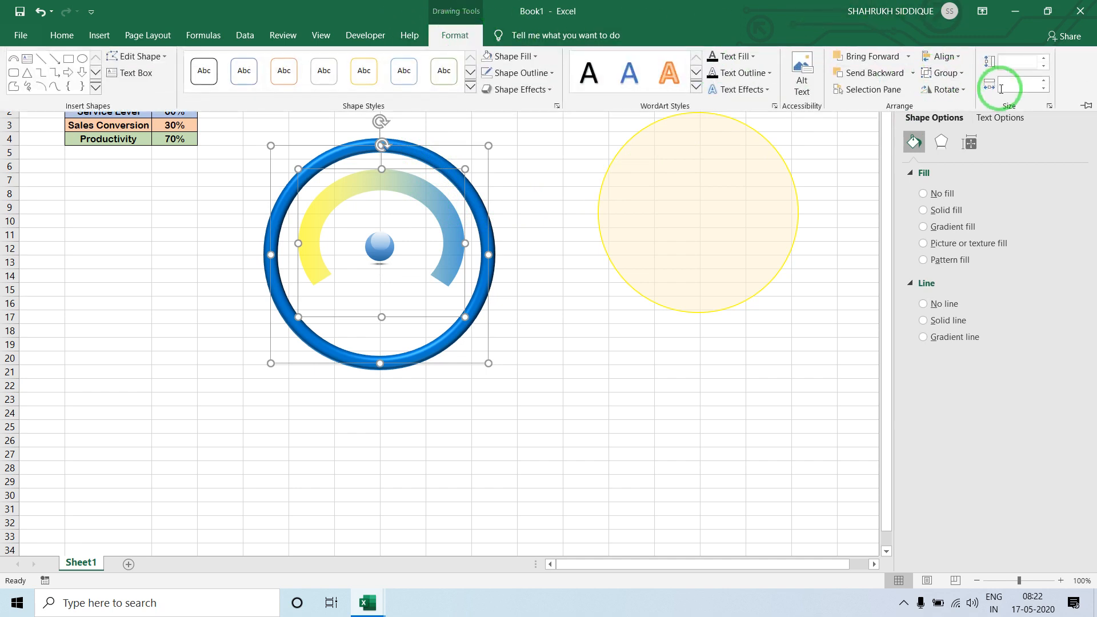
left_click(950, 56)
left_click(960, 91)
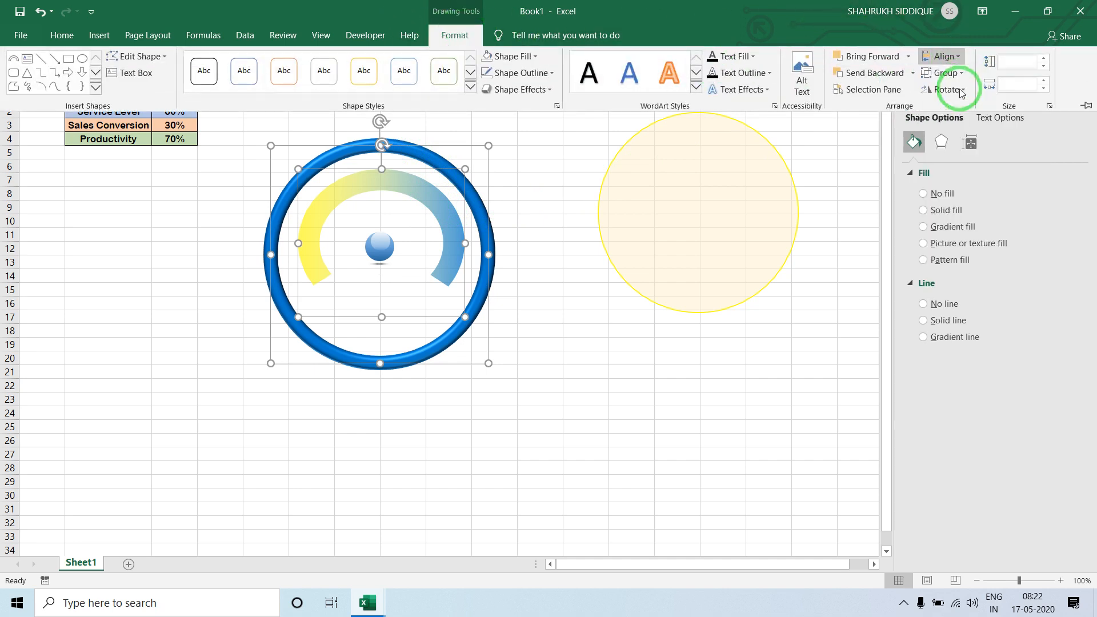
left_click(556, 160)
left_click(556, 158)
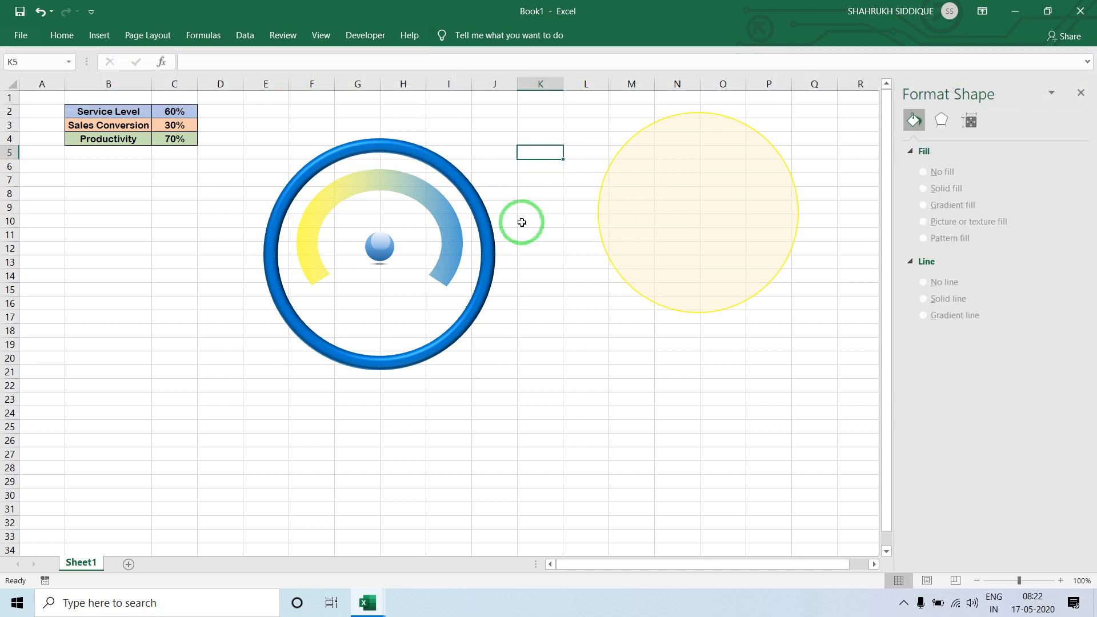
- Lower the knob slightly and group the ring, block arc and knob together
mouse_move(521, 222)
left_mouse_down()
mouse_move(384, 267)
mouse_move(380, 255)
mouse_move(384, 265)
mouse_move(427, 196)
mouse_move(431, 157)
left_mouse_up()
right_click(430, 149)
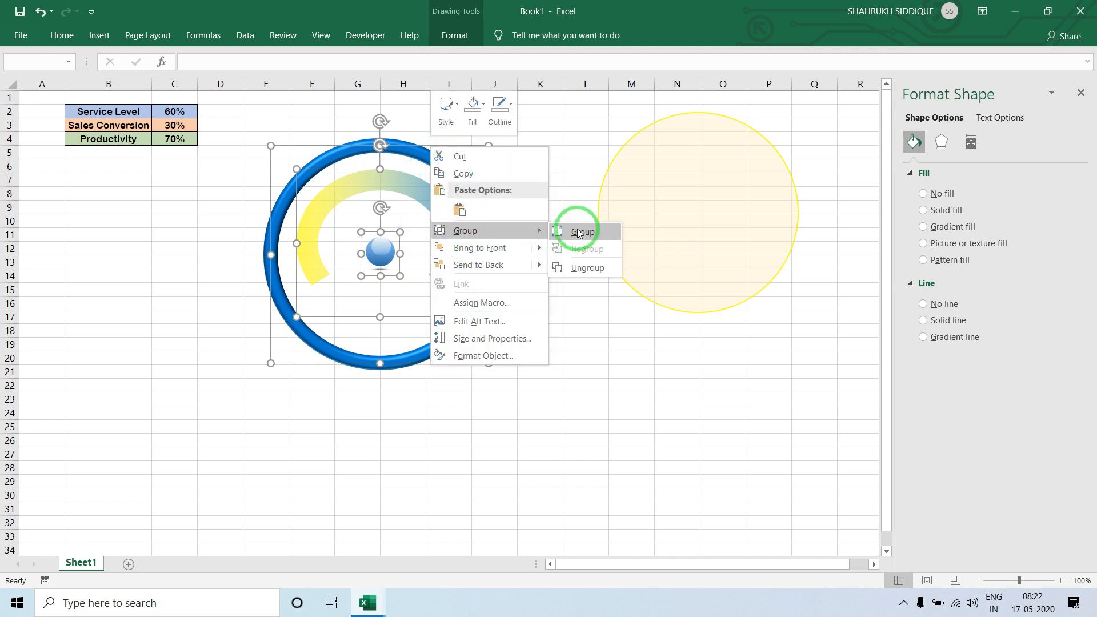
left_click(571, 229)
left_click(549, 240)
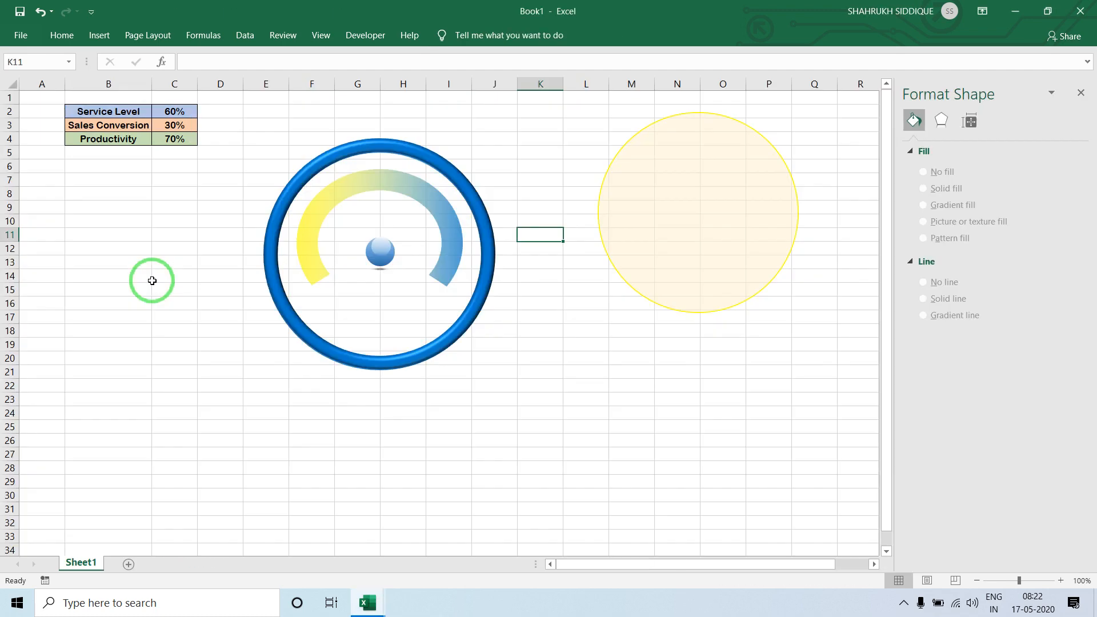
left_click(153, 280)
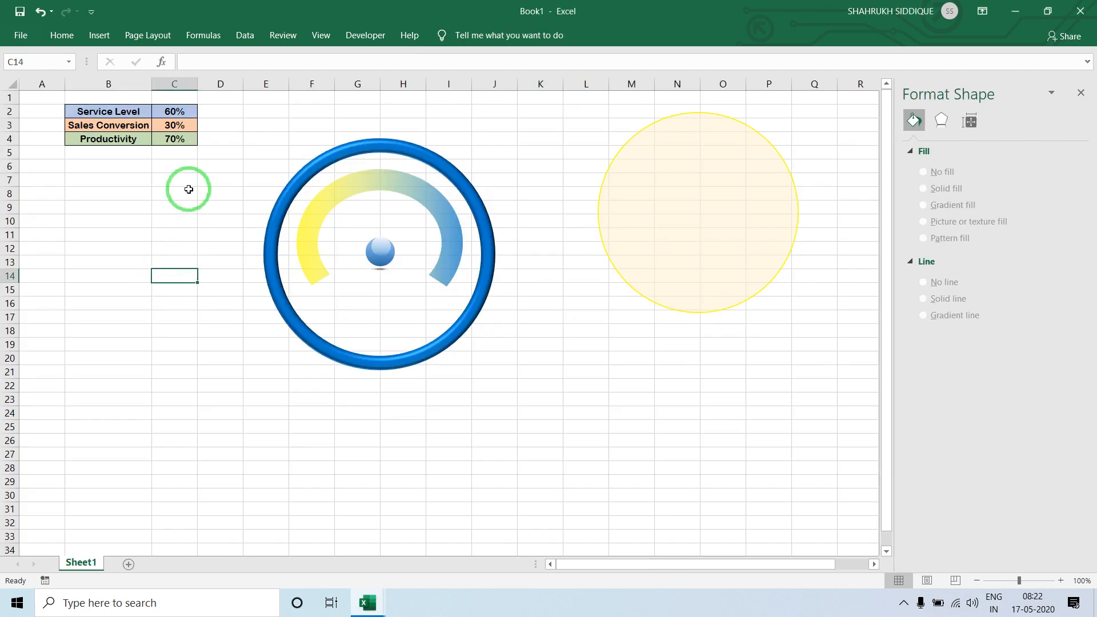
- Draw an isosceles triangle over the dial and reduce it to a slim needle about 2.63 cm high and 0.49 cm wide
left_click(100, 35)
left_click(207, 56)
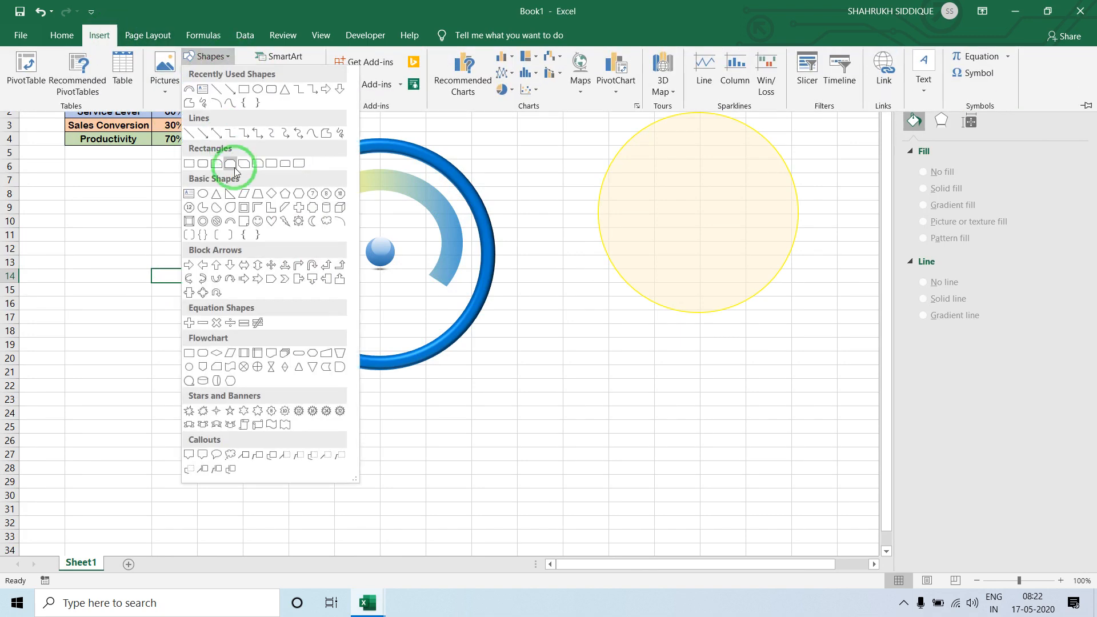
left_click(216, 197)
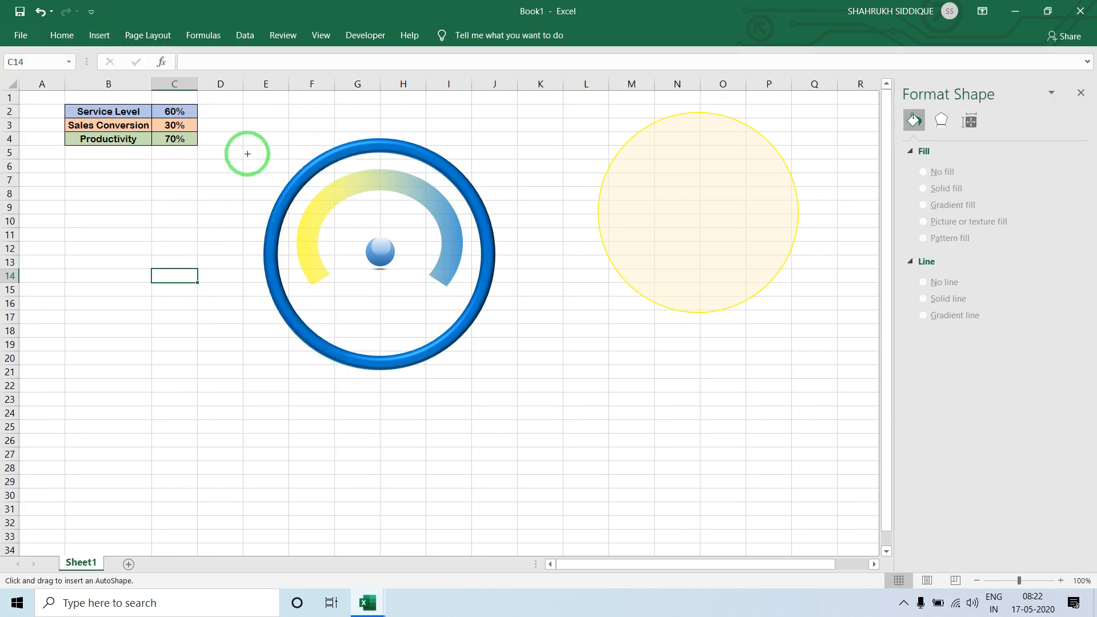
left_click_drag(294, 143, 384, 263)
left_click_drag(385, 205, 335, 213)
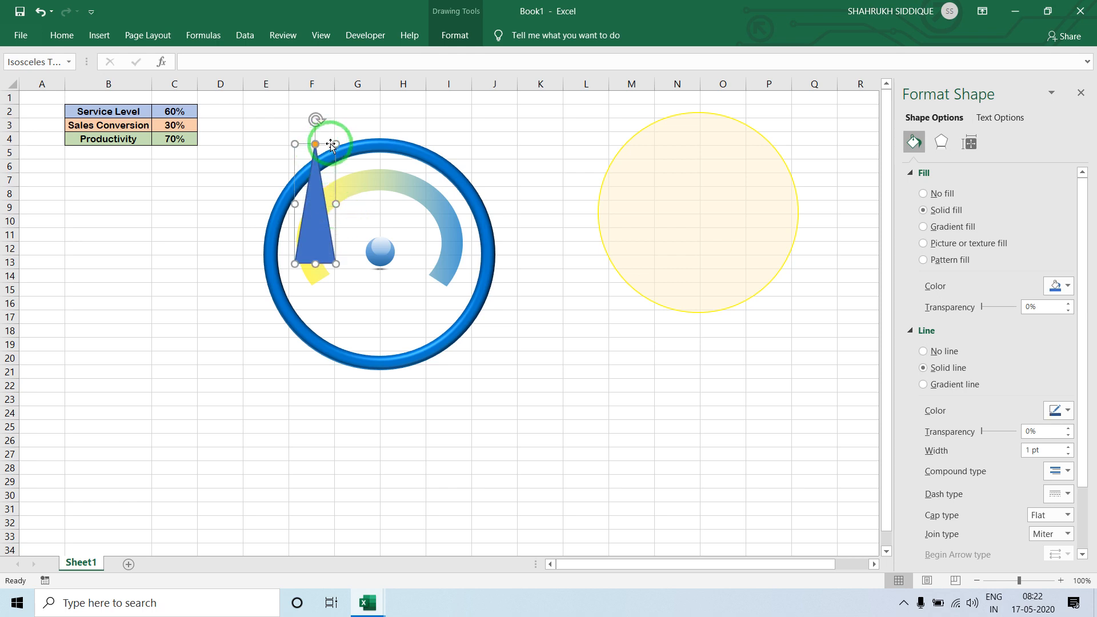
mouse_move(335, 142)
left_mouse_down()
mouse_move(335, 213)
mouse_move(307, 230)
left_mouse_up()
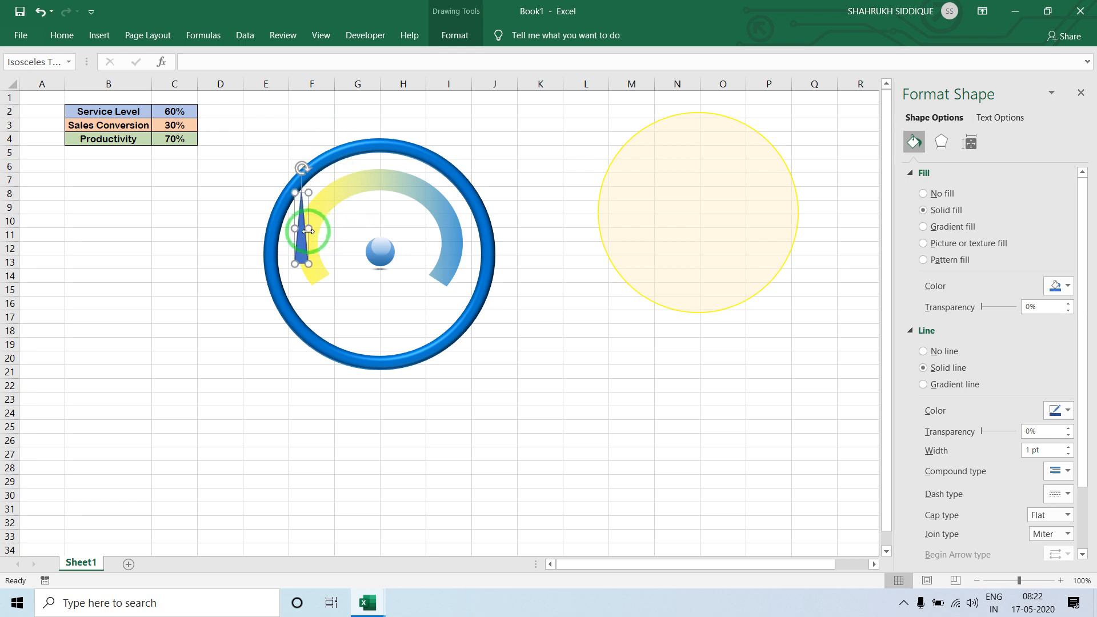
- Remove the outline of the triangle needle
left_click(455, 36)
left_click(530, 78)
left_click(536, 214)
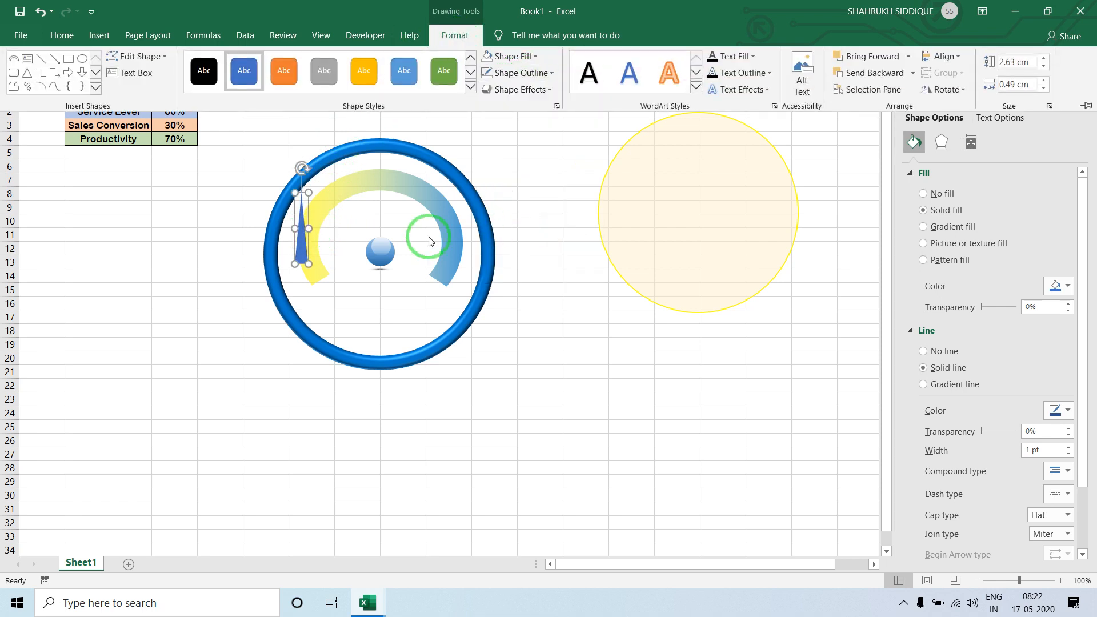
- Place the needle upright on top of the knob and shorten it so its tip ends at the arc's inner edge
left_click(296, 247)
left_click_drag(305, 241, 385, 219)
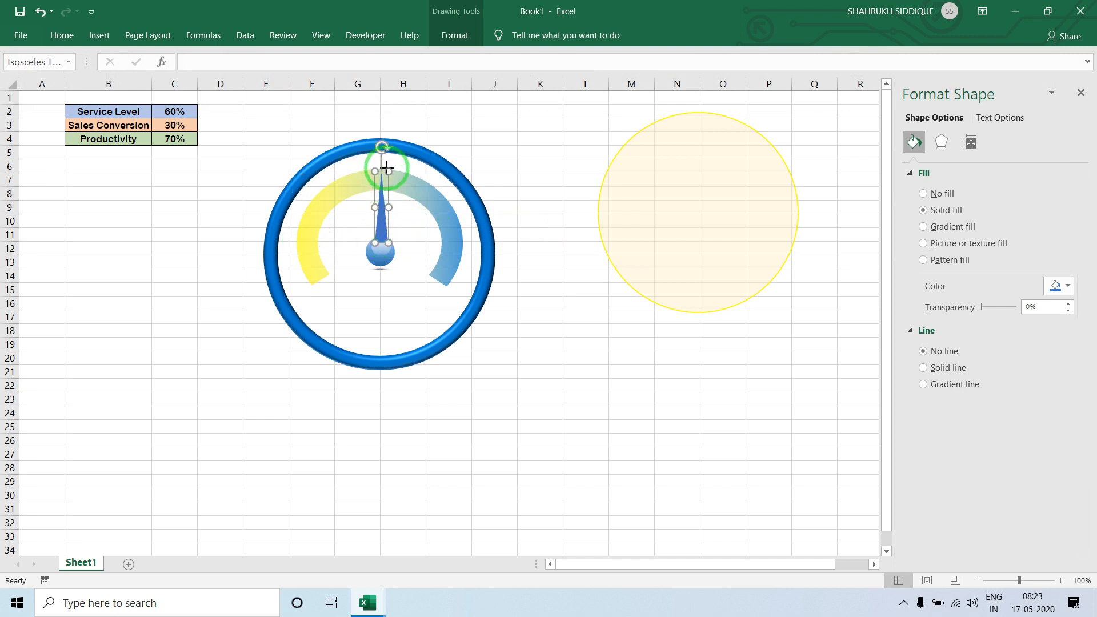
left_click_drag(382, 167, 386, 195)
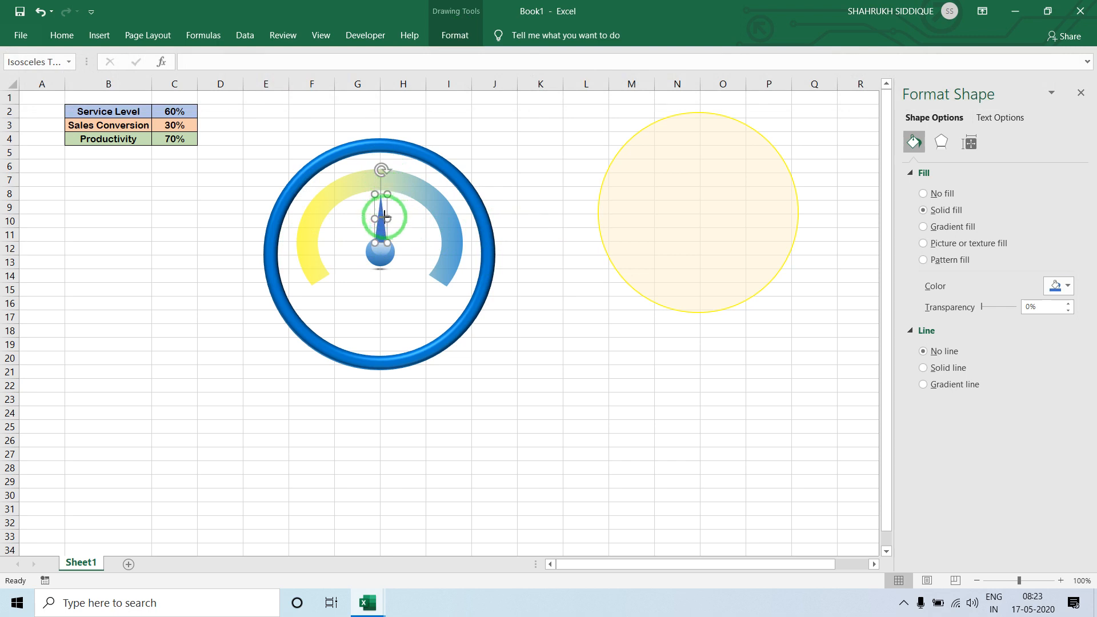
- Lengthen the needle to about 2.11 cm high and 0.4 cm wide, keeping its base on the knob
left_click(460, 112)
left_click(379, 229)
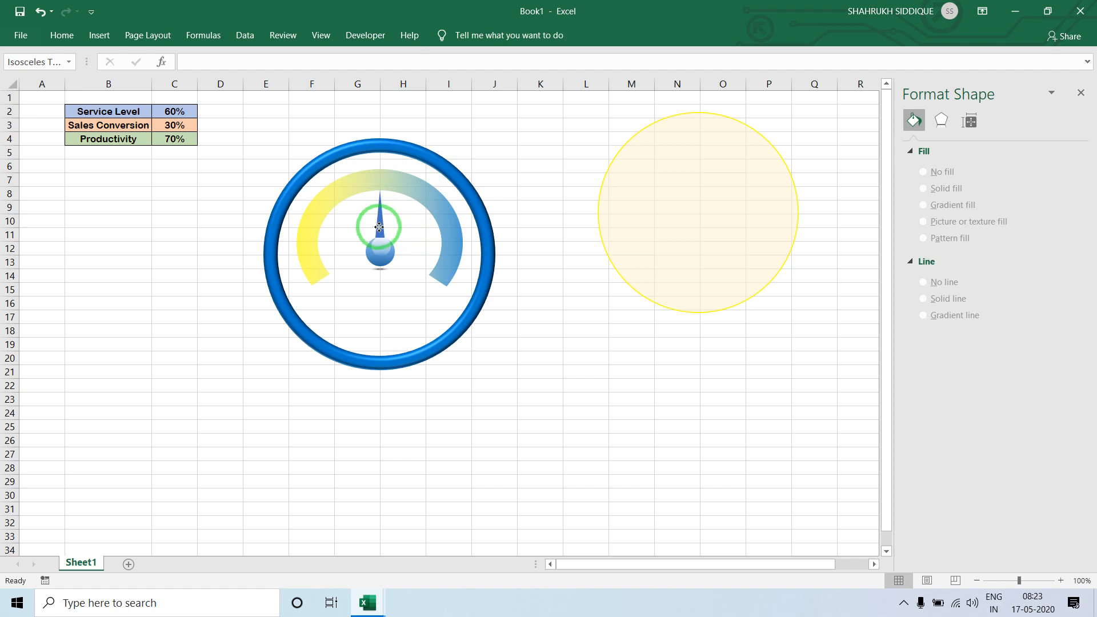
left_click(385, 242)
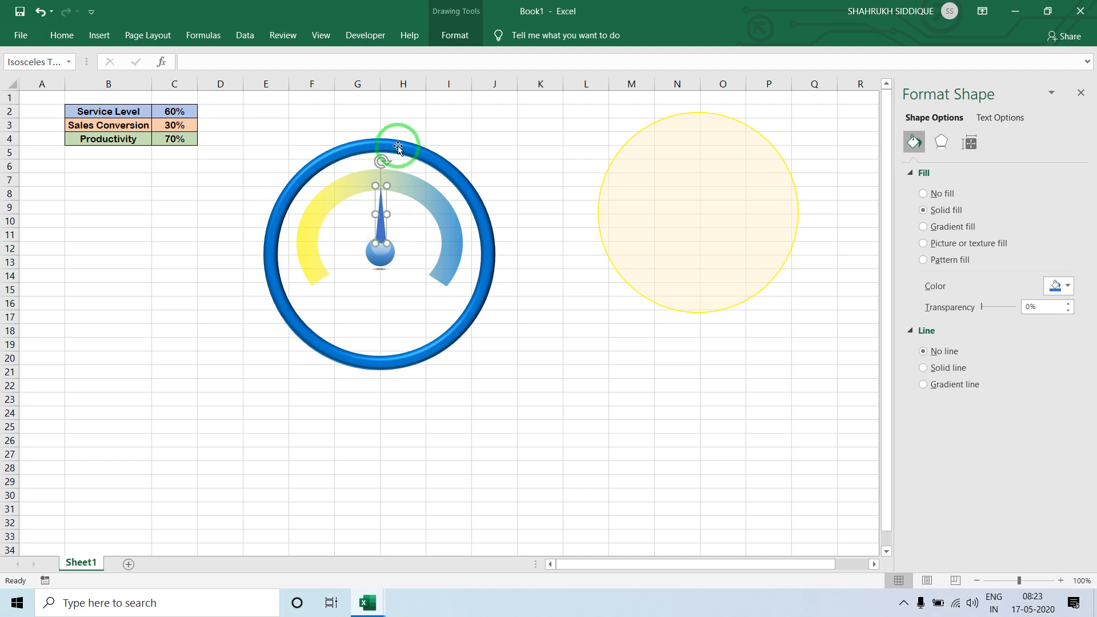
- Try rotating the needle to 76° with its rotation value and undo the rotation
left_click(969, 142)
left_click(958, 170)
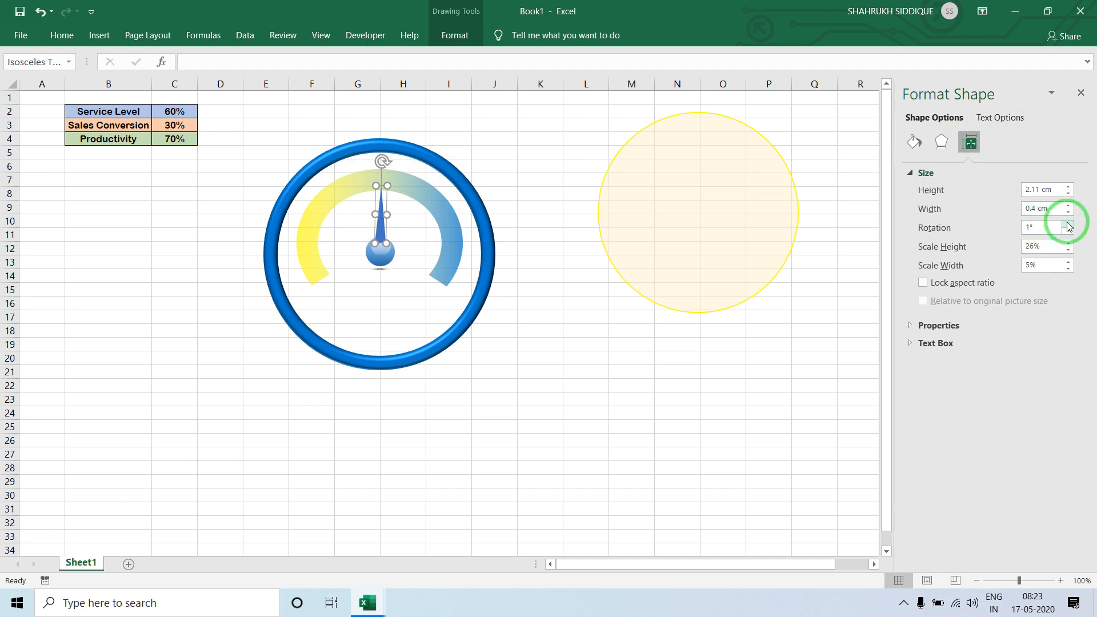
left_click_drag(1068, 227, 1068, 227)
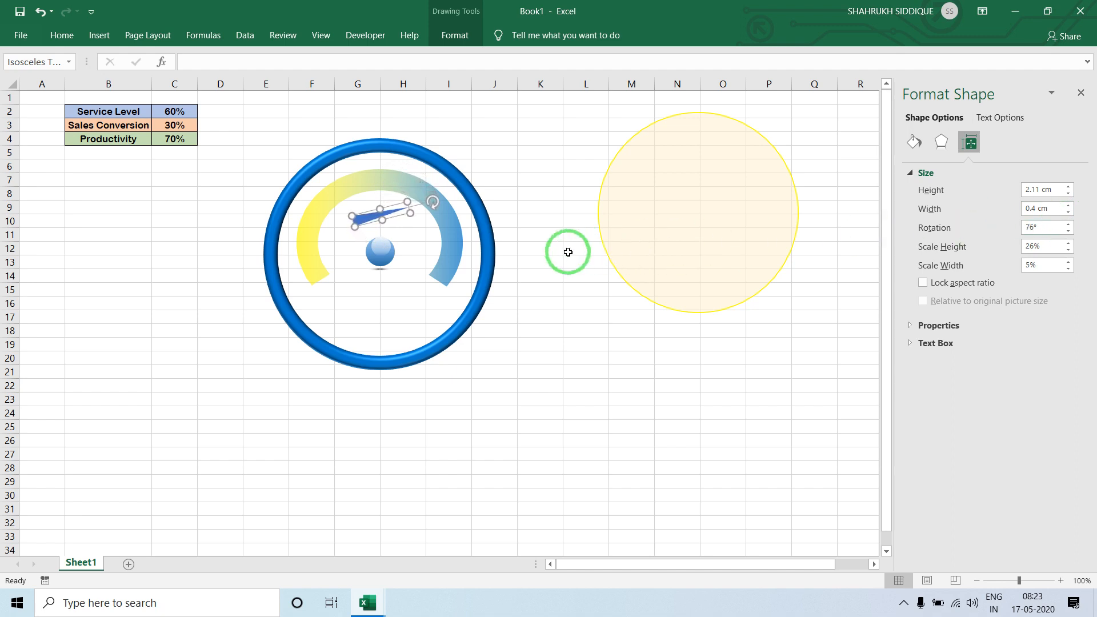
key("ctrl+z")
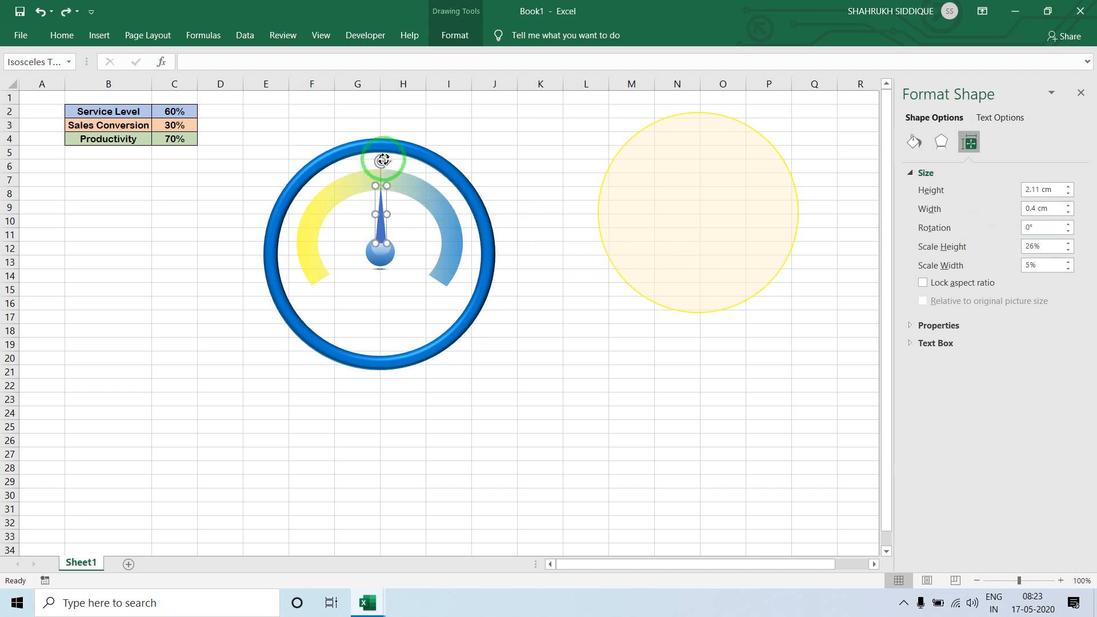
- Rotate the needle to about 245°, pointing at the yellow end of the arc with its base on the knob, and nudge the gauge slightly
left_click_drag(381, 160, 343, 258)
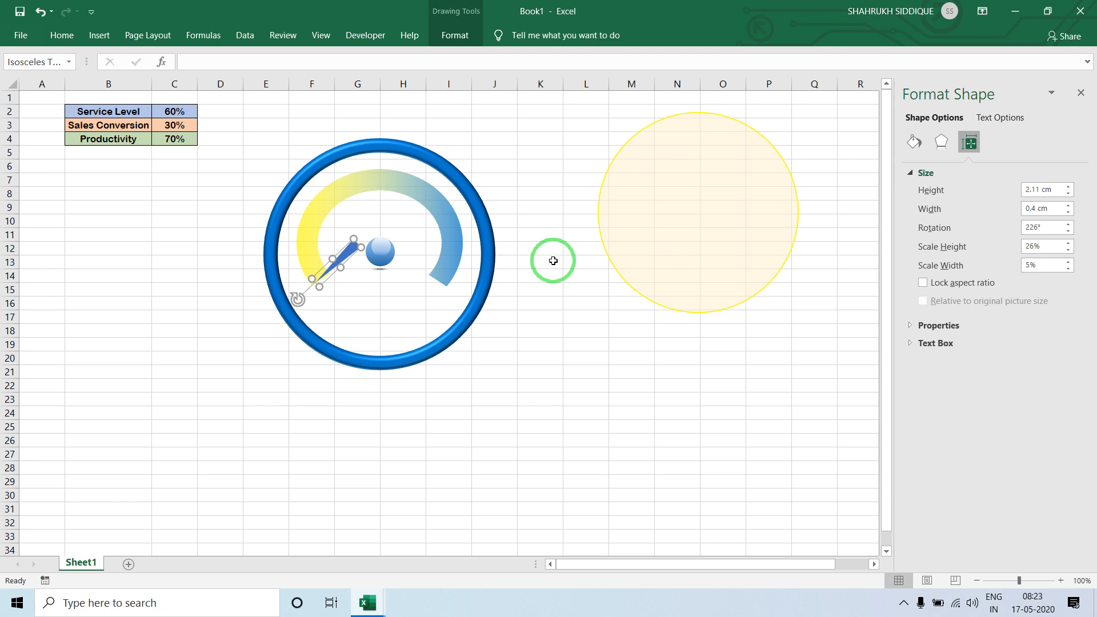
left_click_drag(332, 253, 356, 261)
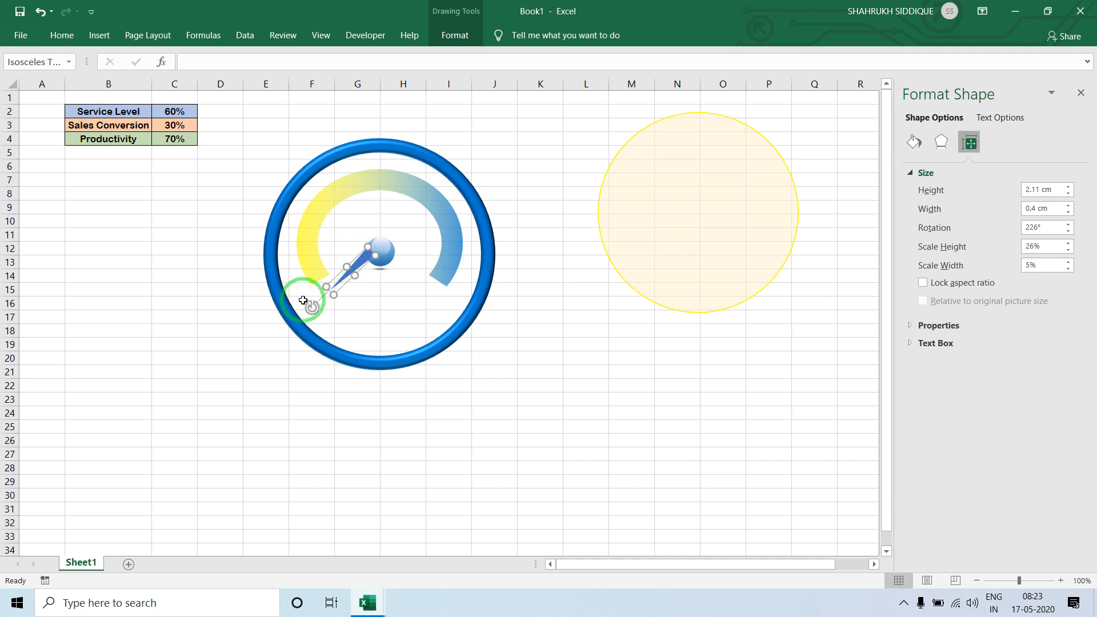
left_click_drag(310, 305, 306, 289)
left_click_drag(377, 269, 374, 262)
left_click_drag(375, 318, 423, 384)
left_click(412, 355)
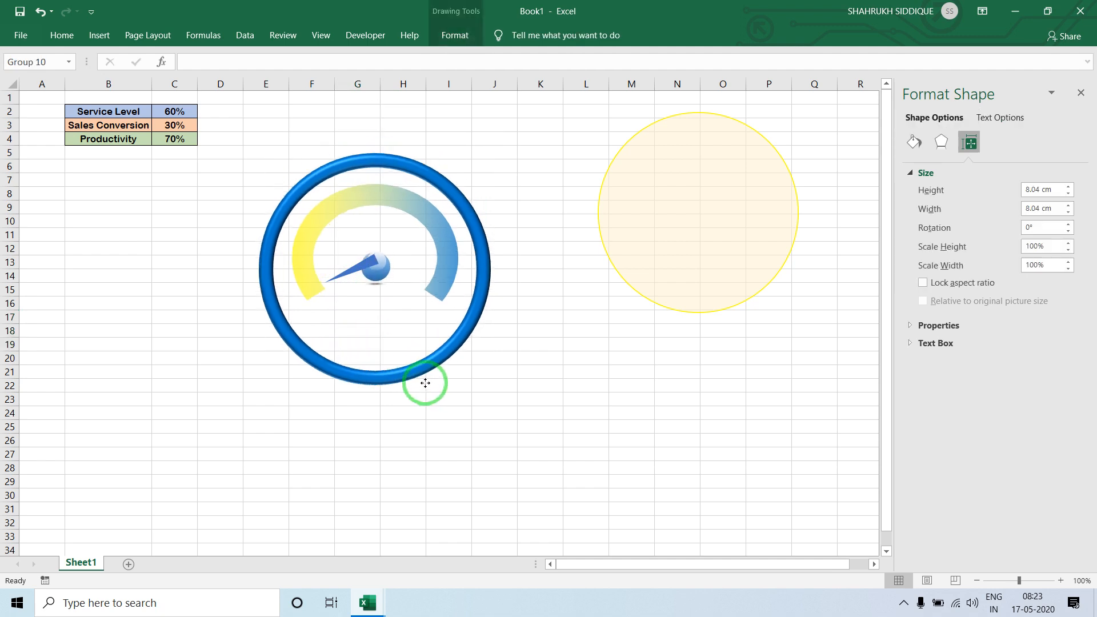
- Try sweeping the needle along the arc by raising its rotation to 301°
left_click(345, 277)
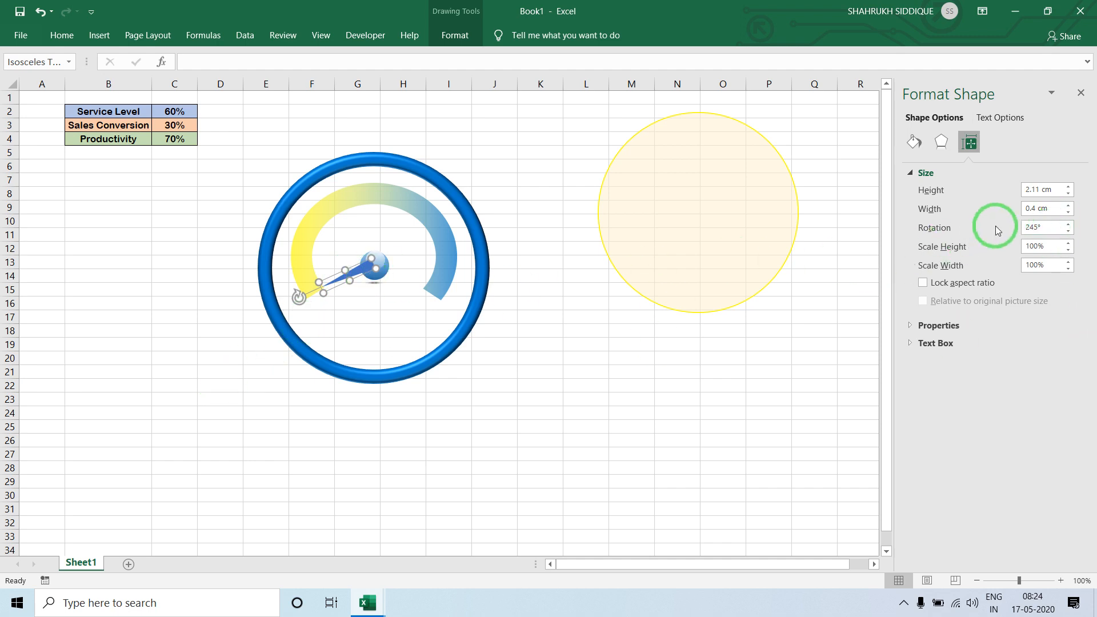
left_click(1067, 224)
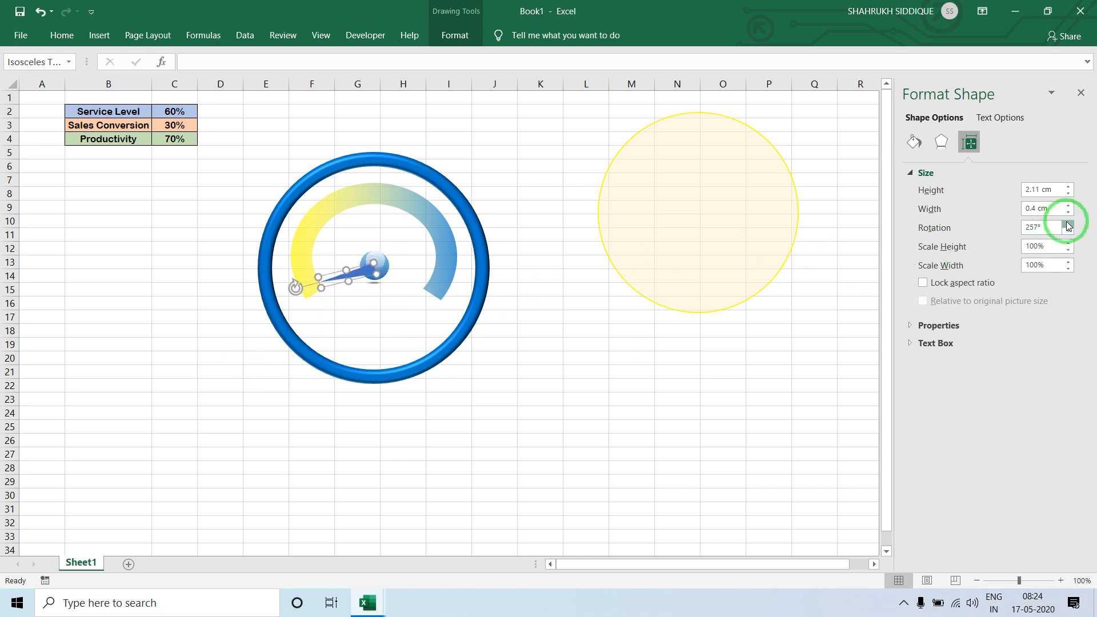
left_click_drag(1067, 224, 1067, 223)
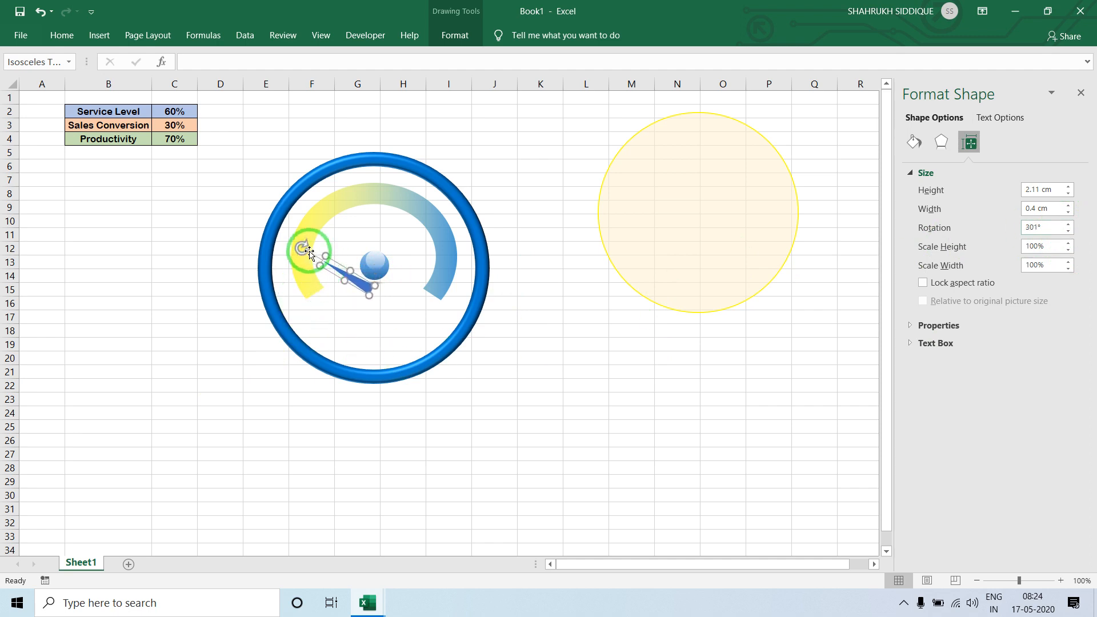
- Enlarge the needle to about 2.52 cm by 0.68 cm, turn it to about 239° and move it off the knob
left_click_drag(309, 252, 208, 358)
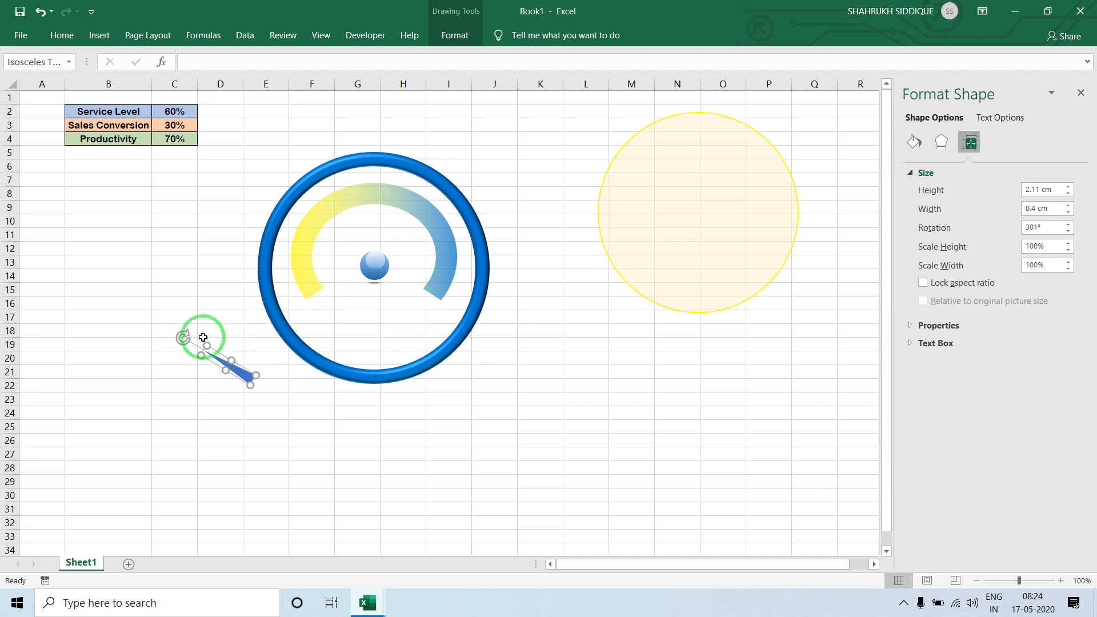
left_click_drag(182, 338, 140, 440)
left_click_drag(209, 388, 358, 269)
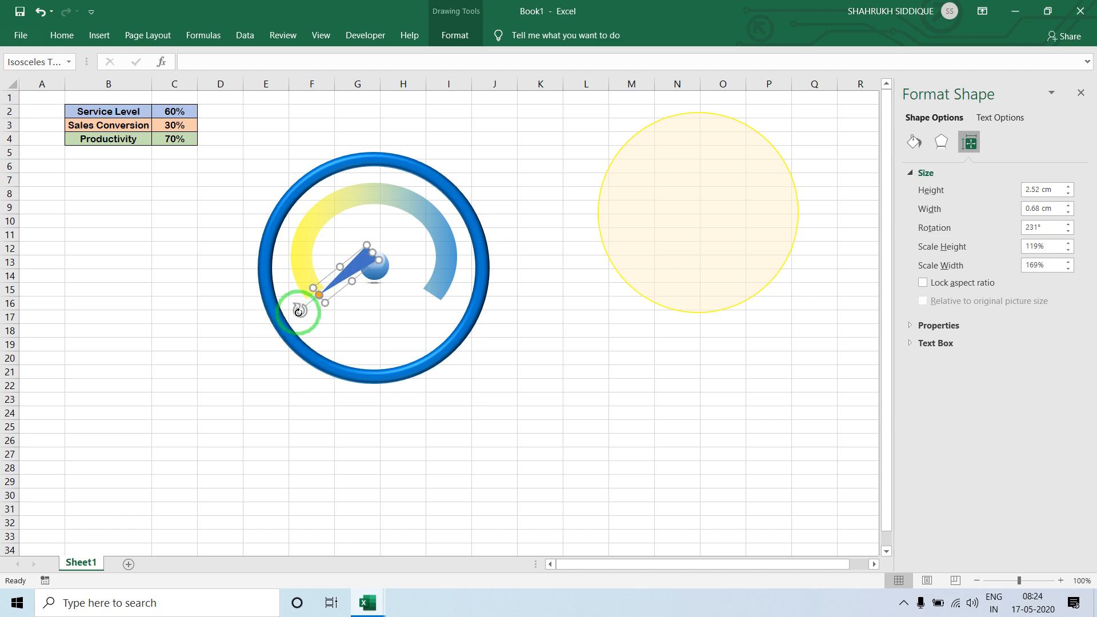
left_click_drag(300, 309, 298, 303)
left_click_drag(360, 276, 283, 308)
- Move the knob's large circle slightly upward within the gauge group
double_click(382, 267)
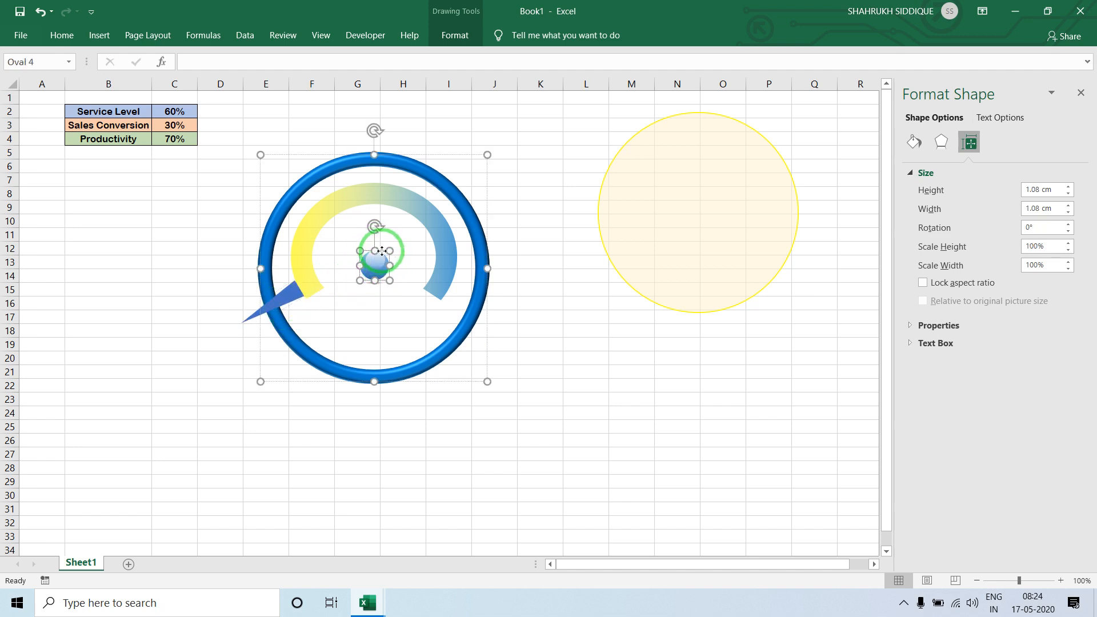
left_click_drag(379, 251, 377, 247)
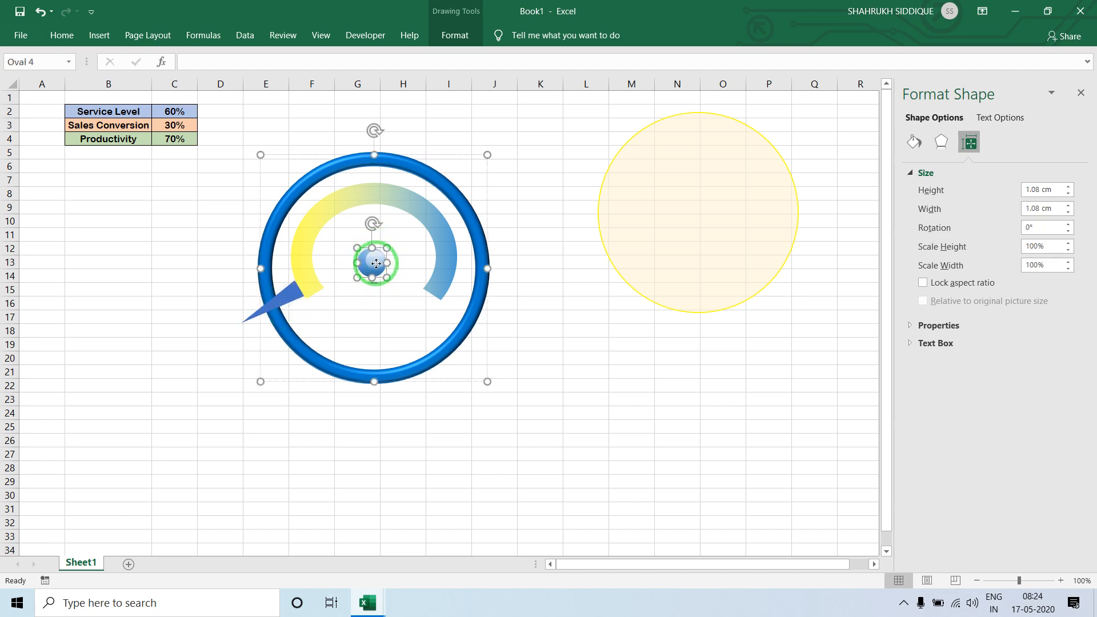
left_click(376, 264)
key("ctrl+z")
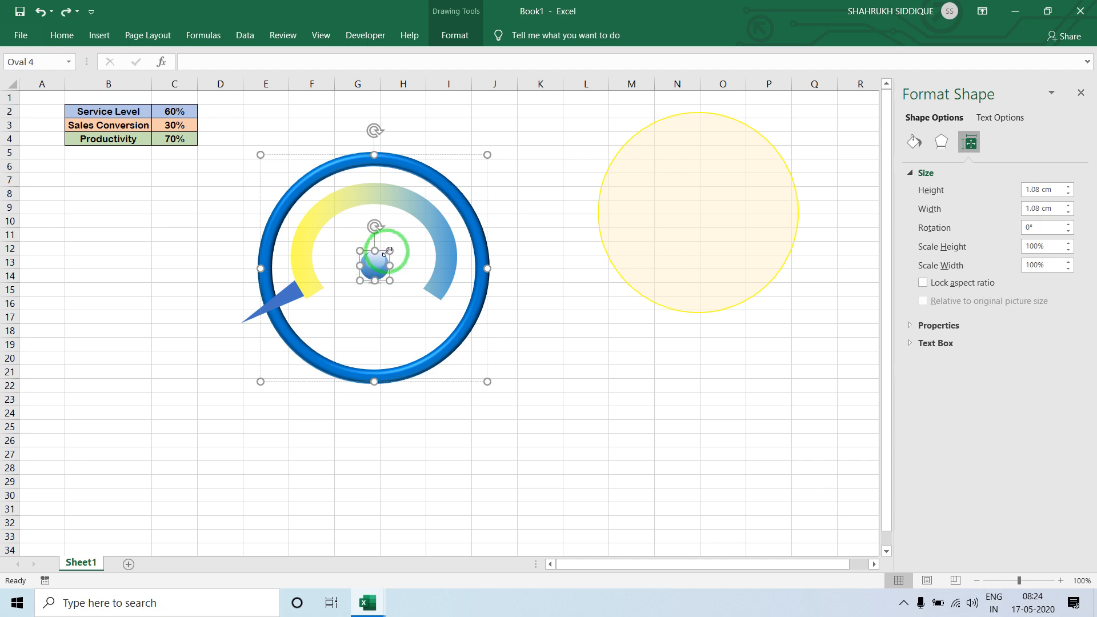
left_click_drag(384, 251, 381, 251)
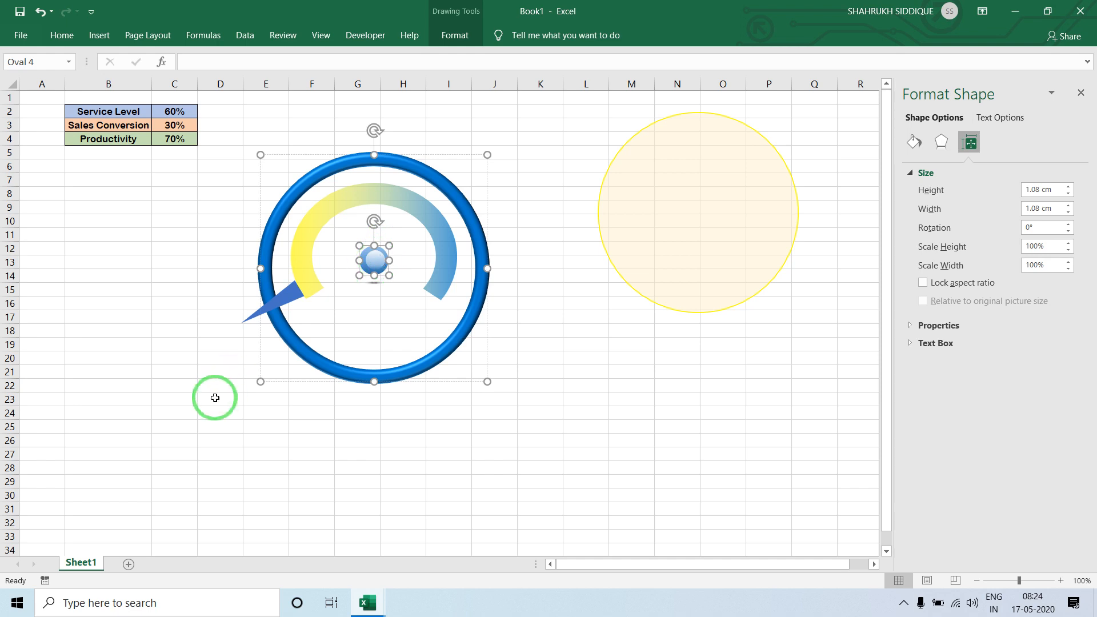
- Move the knob's small highlight circle slightly upward to match the large circle
left_click(216, 395)
left_click(377, 258)
left_click(376, 254)
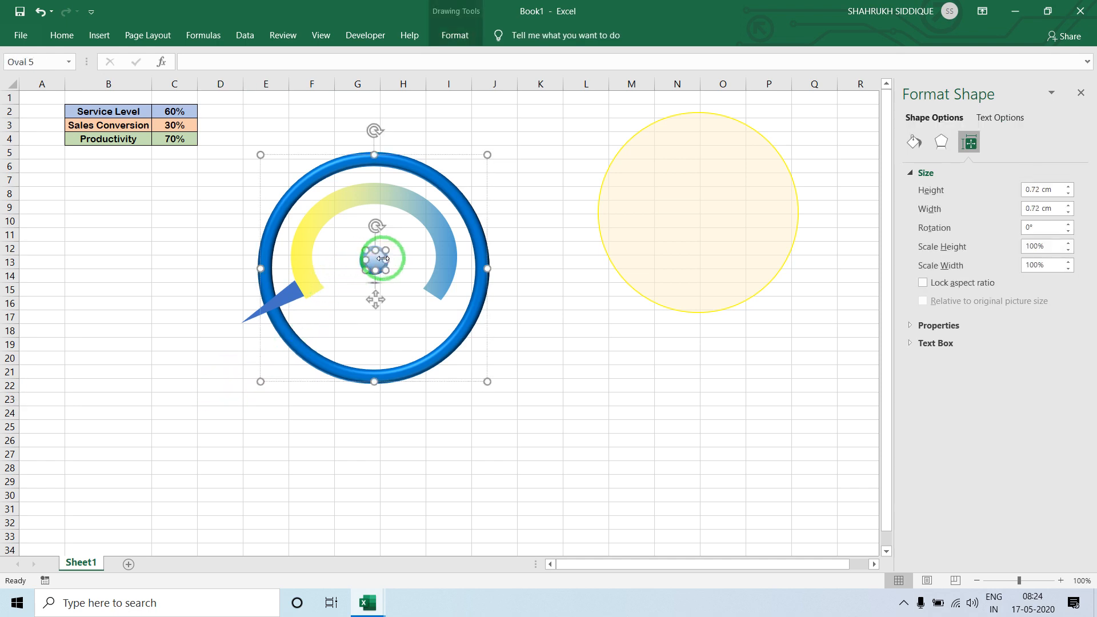
left_click_drag(376, 254, 374, 254)
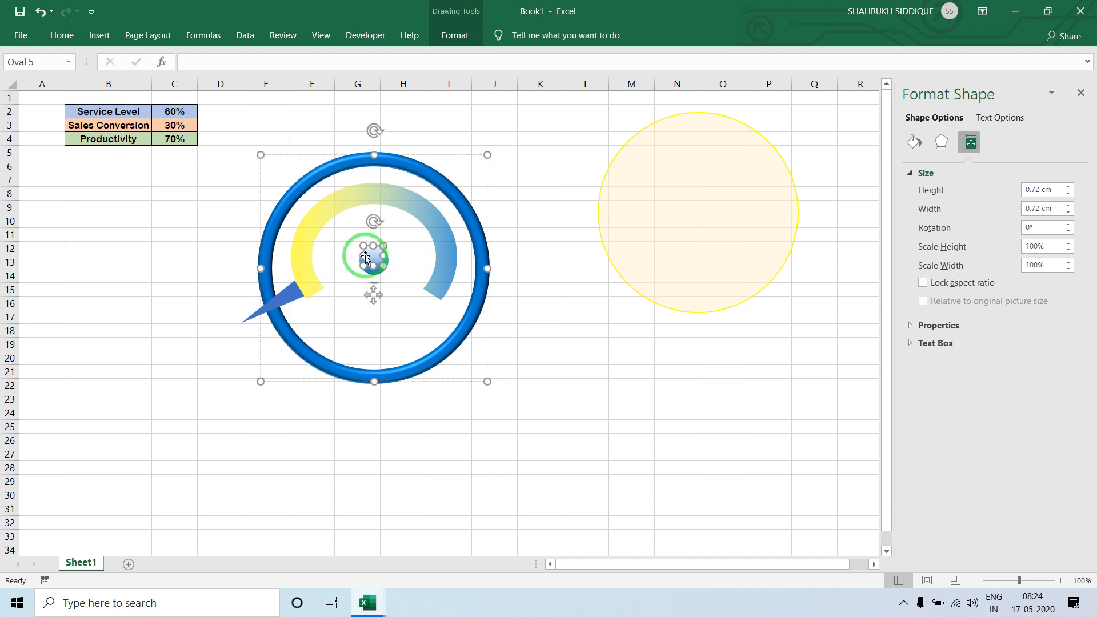
left_click(183, 400)
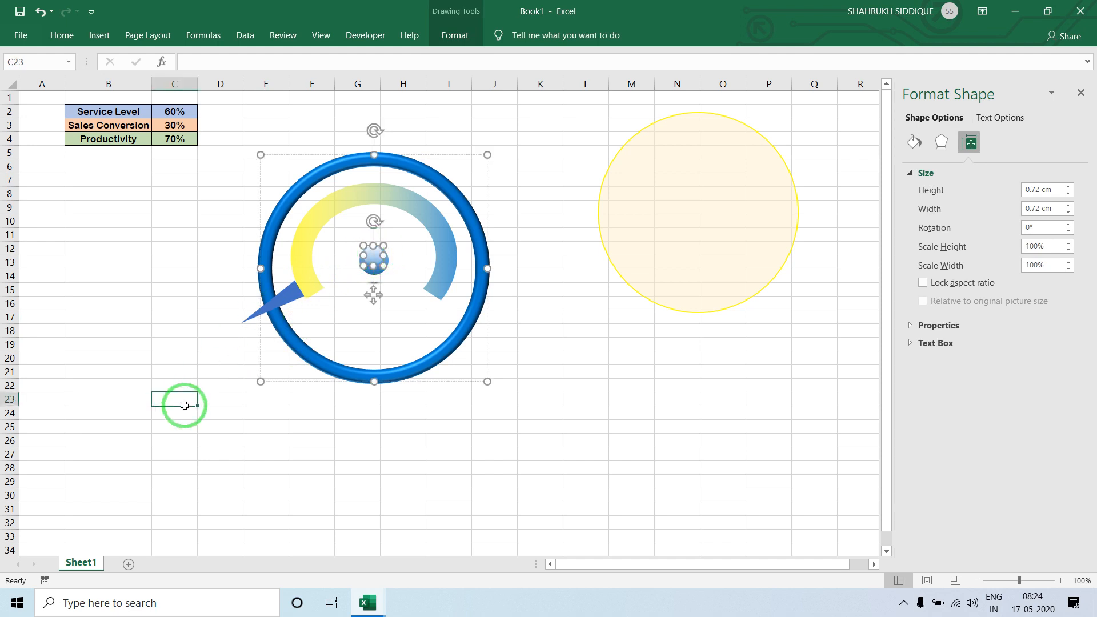
- Move the triangle needle outside the ring and duplicate it
left_click(294, 296)
mouse_move(290, 297)
left_mouse_down()
mouse_move(366, 264)
mouse_move(199, 332)
left_mouse_up()
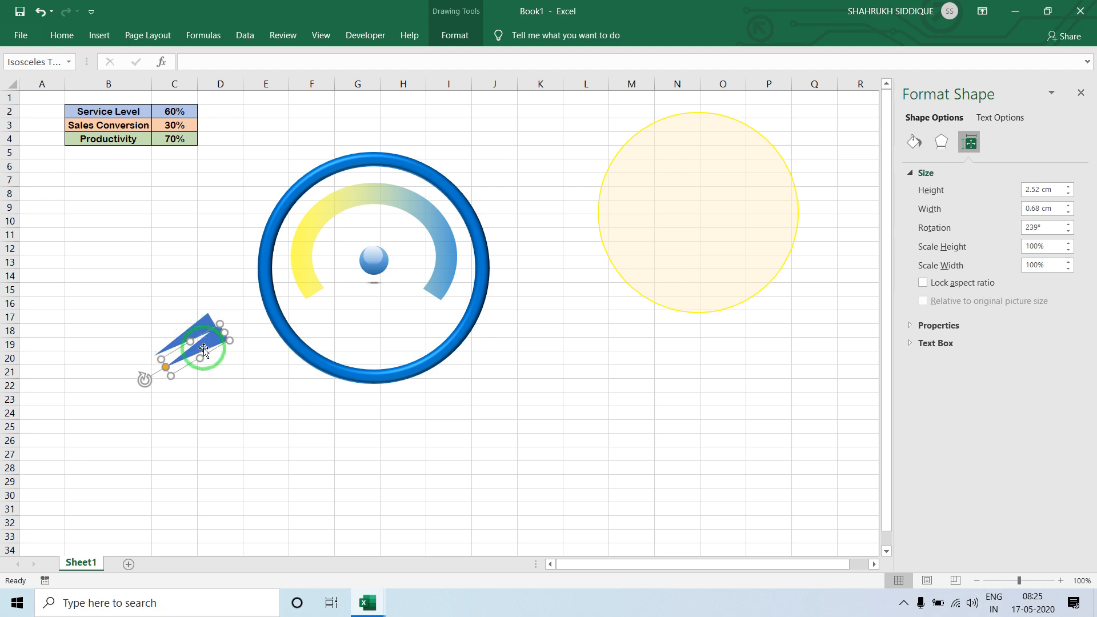
key("ctrl+d")
- Rotate the duplicate triangle to 61° and join it base to base with the original
left_click_drag(137, 388, 249, 314)
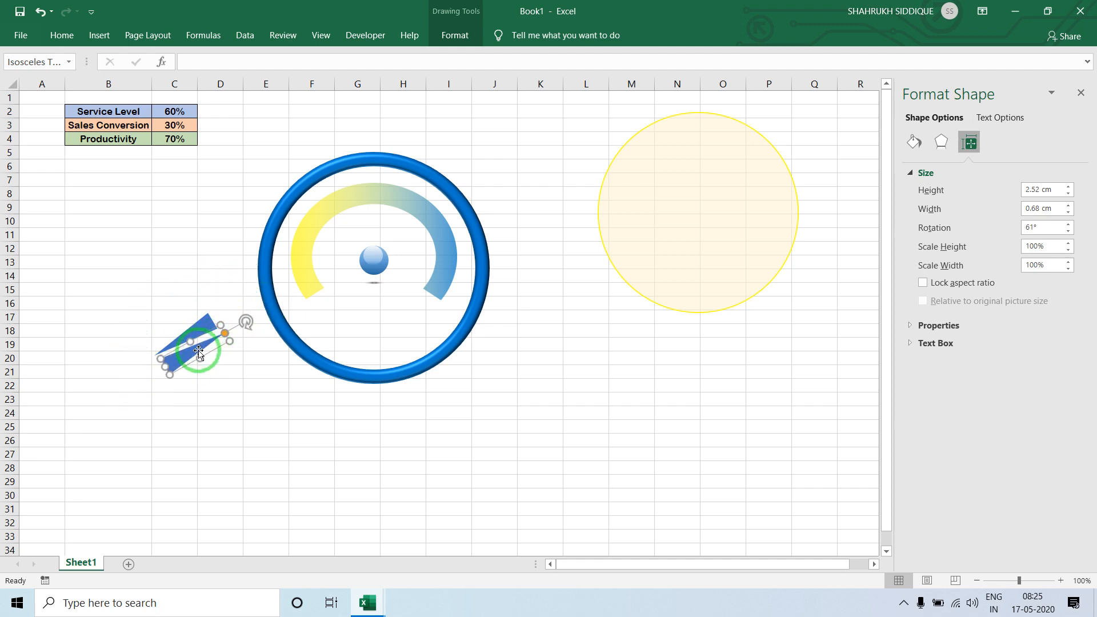
left_click_drag(200, 350, 245, 306)
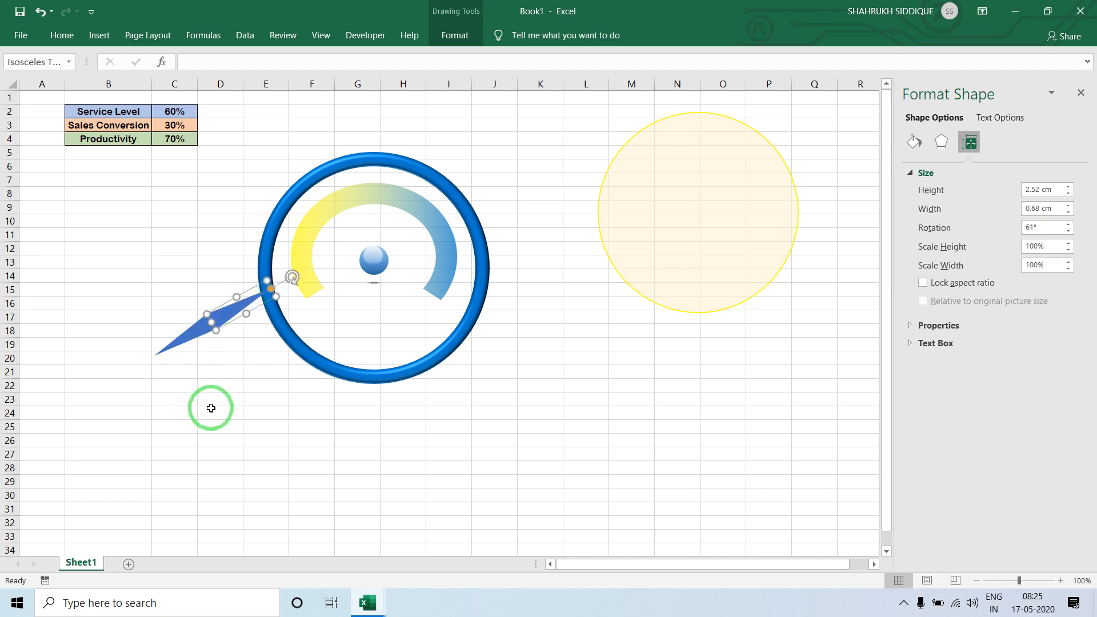
left_click(211, 407)
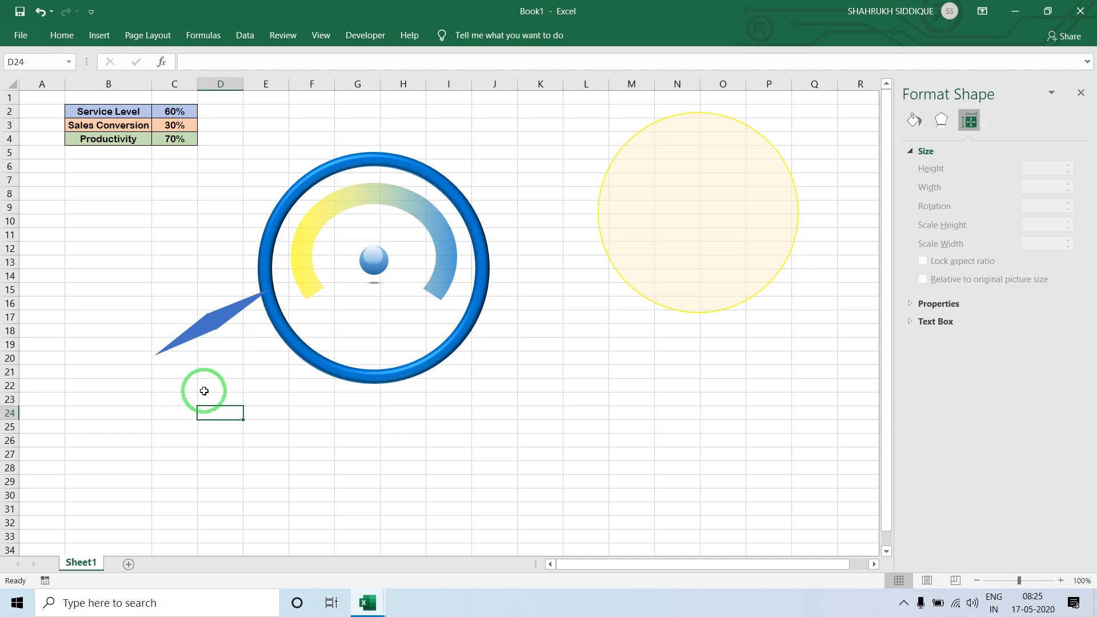
- Select both triangles and set their outline to none
left_click(198, 331)
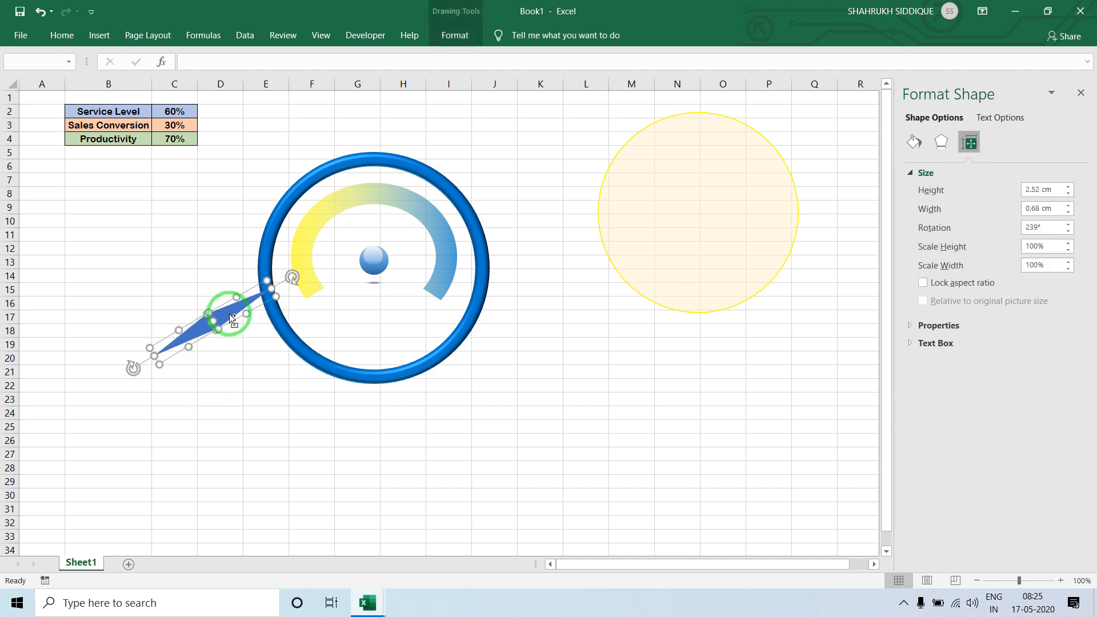
left_click(459, 35)
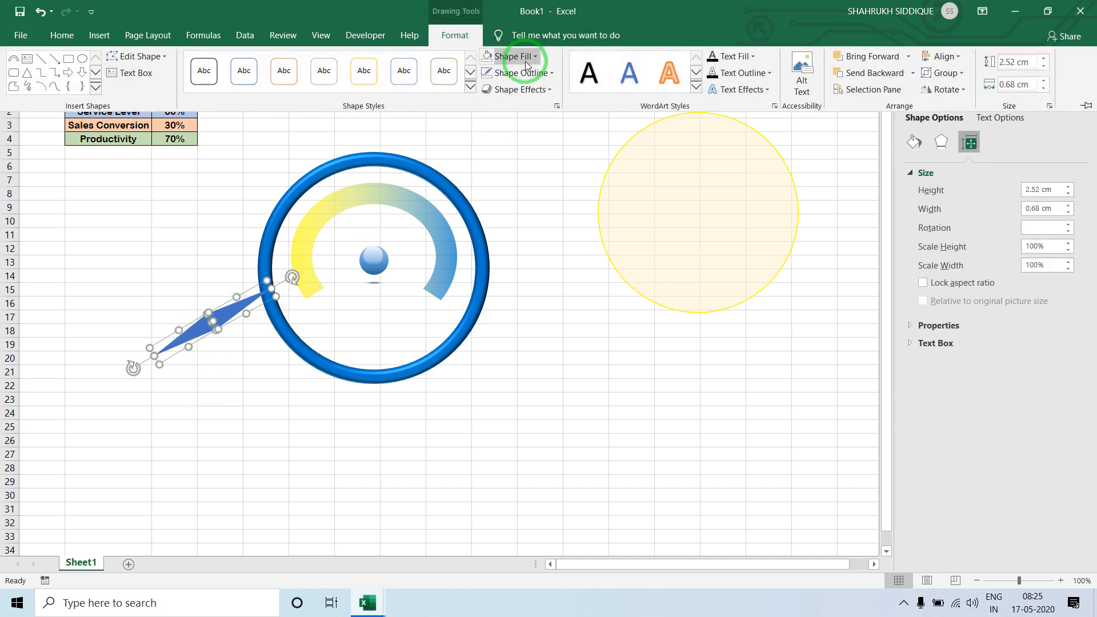
left_click(520, 72)
left_click(518, 214)
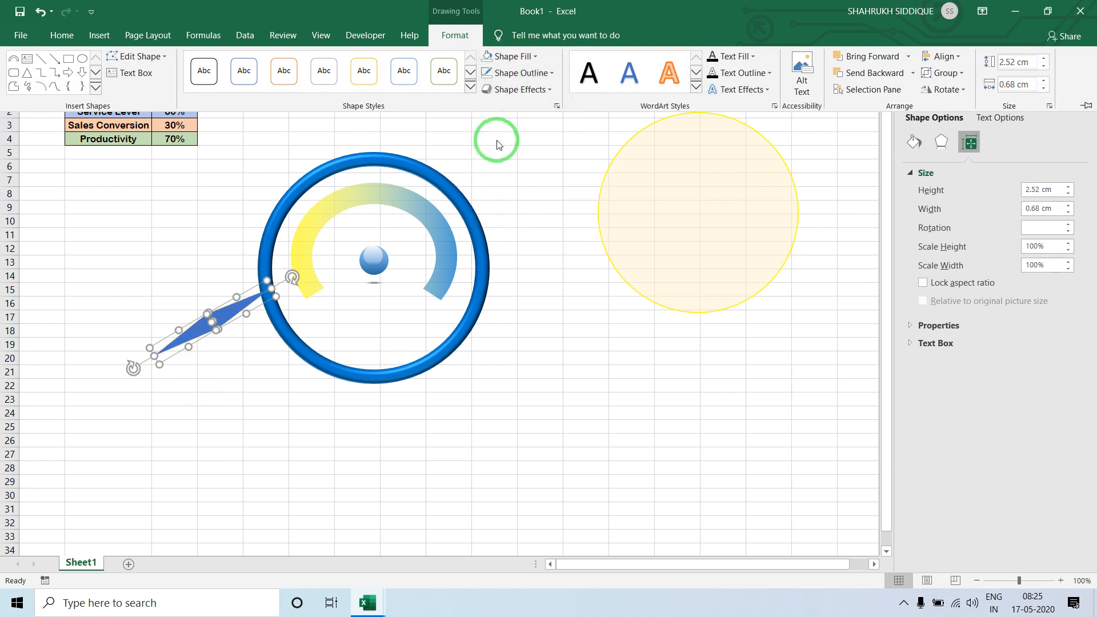
- Group the two triangles into one double-ended needle and centre it over the knob
right_click(201, 339)
mouse_move(262, 421)
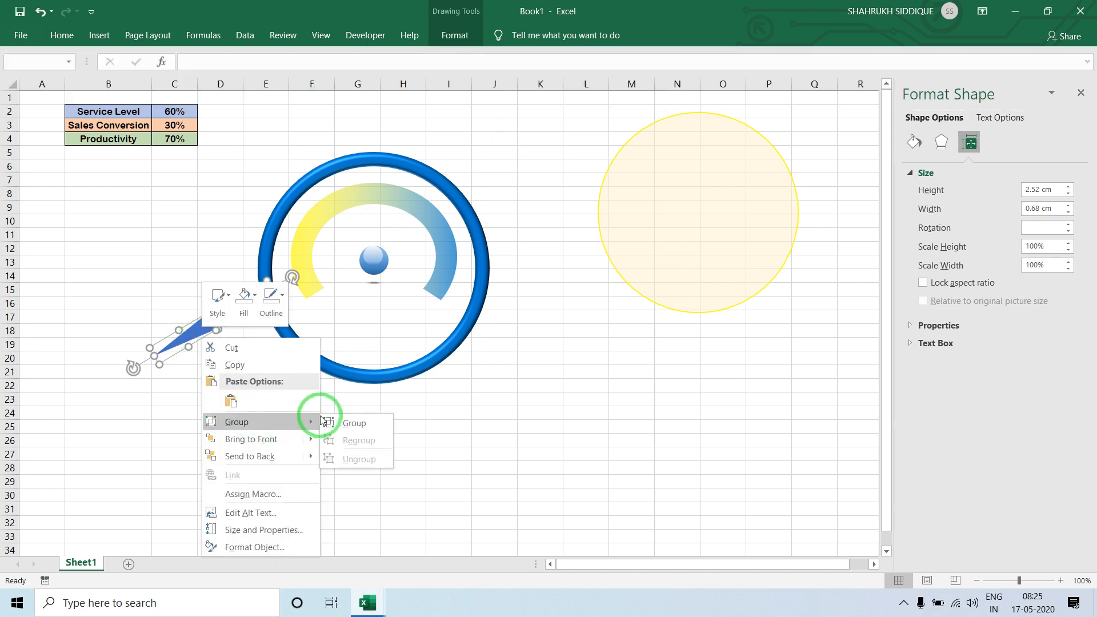
left_click(342, 422)
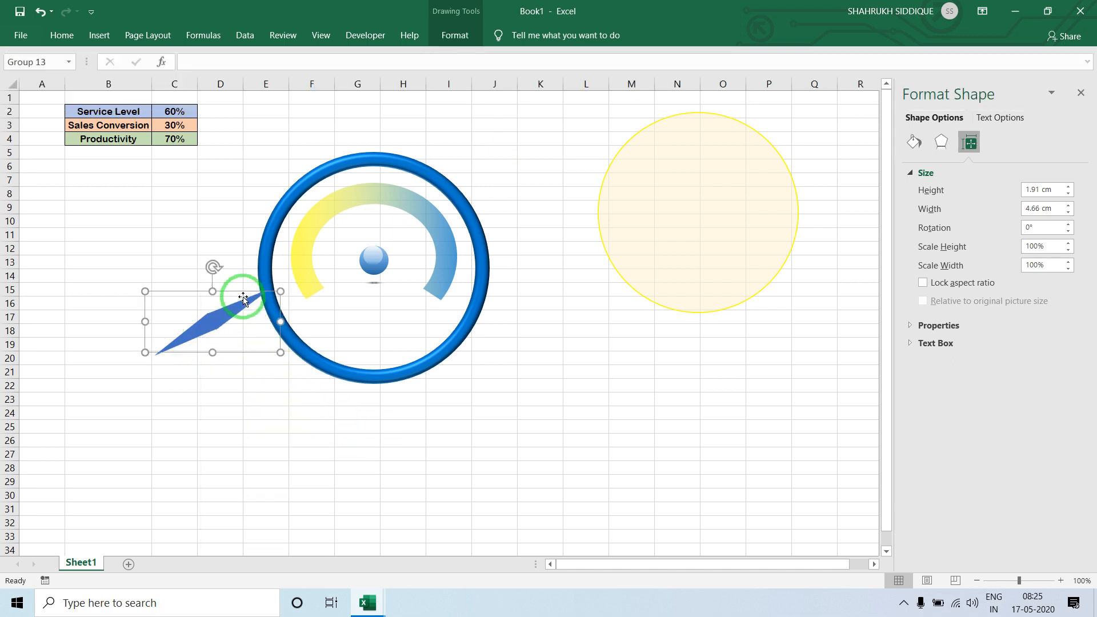
left_click(226, 426)
left_click(231, 306)
left_click_drag(235, 291, 396, 227)
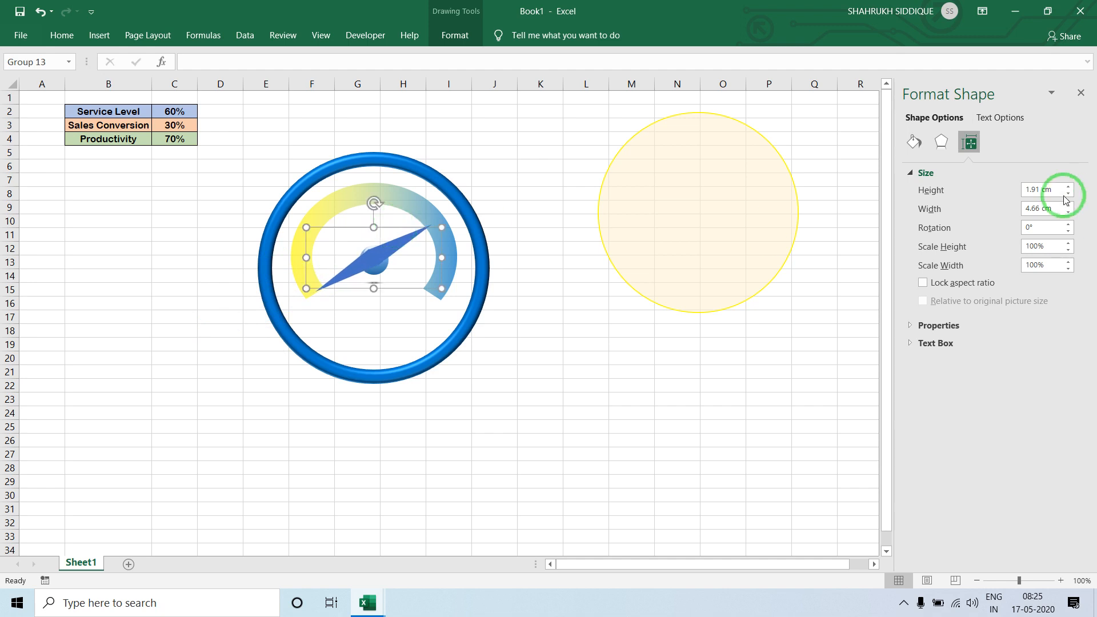
- Test the grouped needle by increasing its rotation to 554°, and reset the rotation to 0°
left_click(1067, 225)
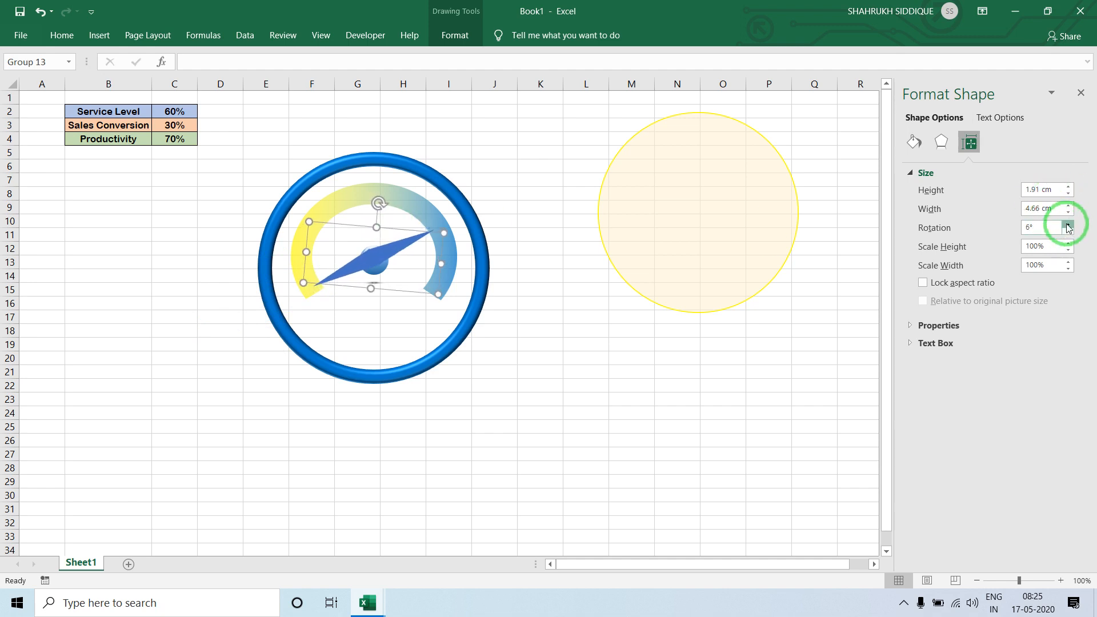
left_click_drag(1068, 226, 1067, 227)
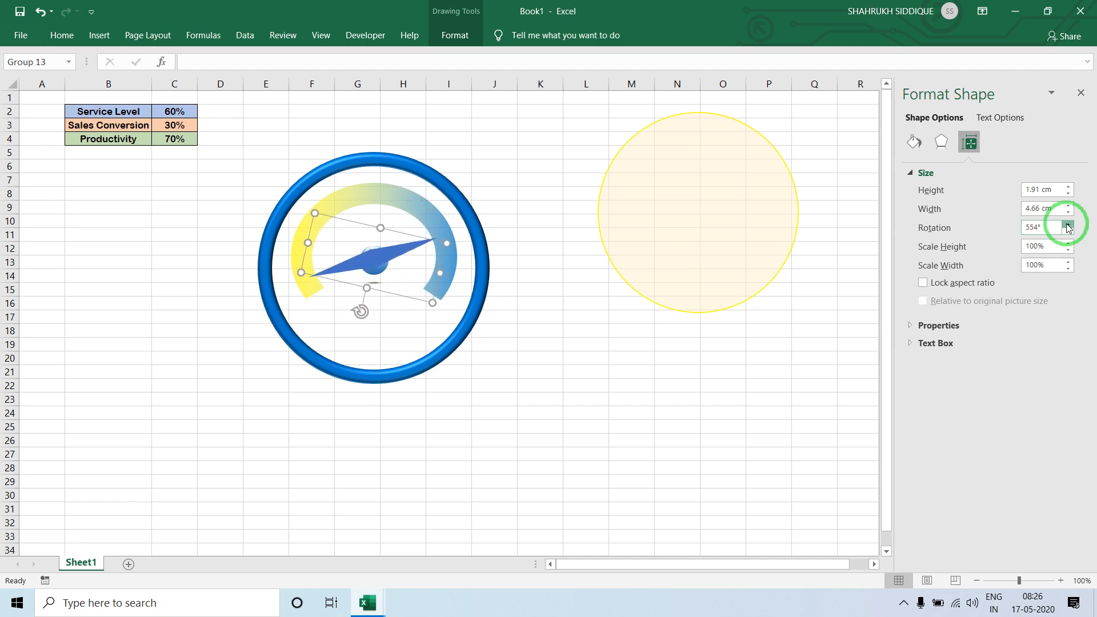
left_click(932, 228)
key("Return")
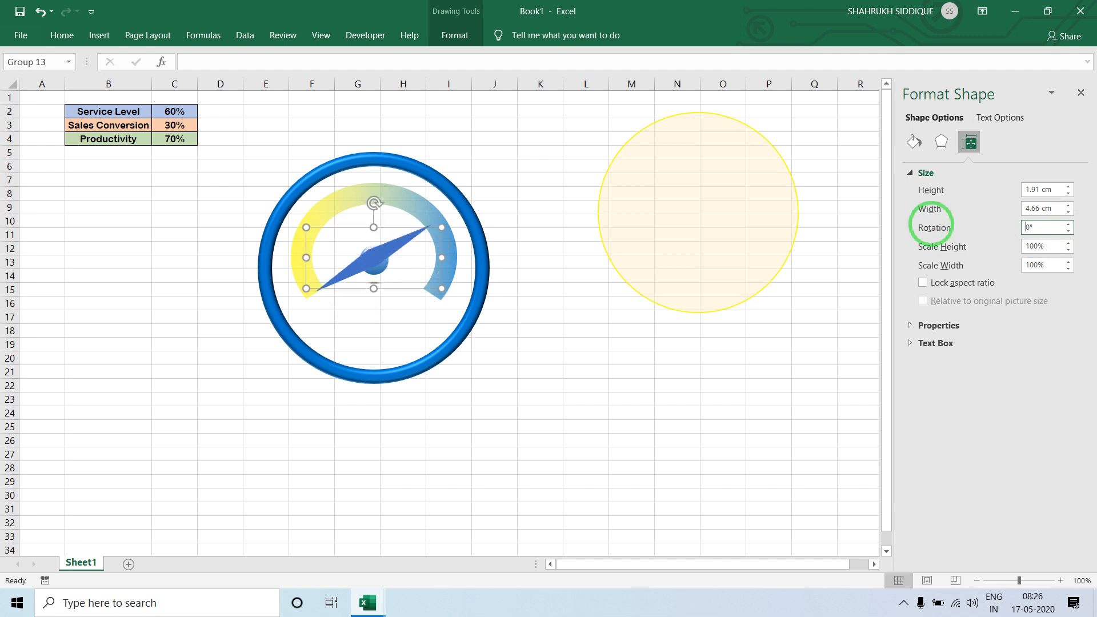
- Set the fill of the needle's triangle pointing towards the blue end of the scale to No Fill
left_click(505, 177)
left_click(384, 235)
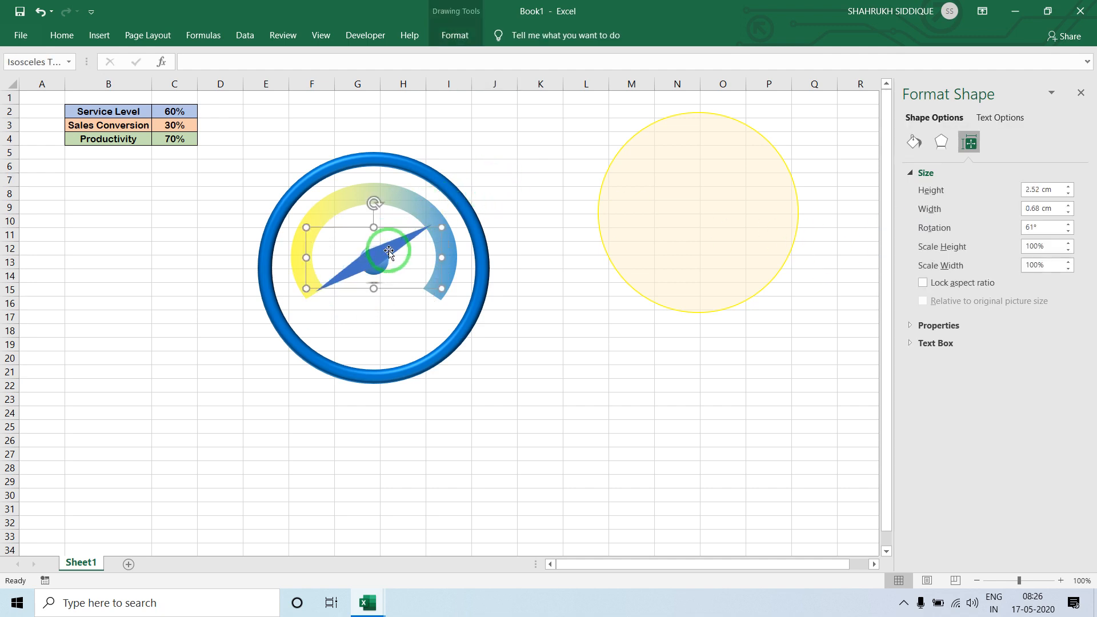
left_click(449, 37)
left_click(529, 56)
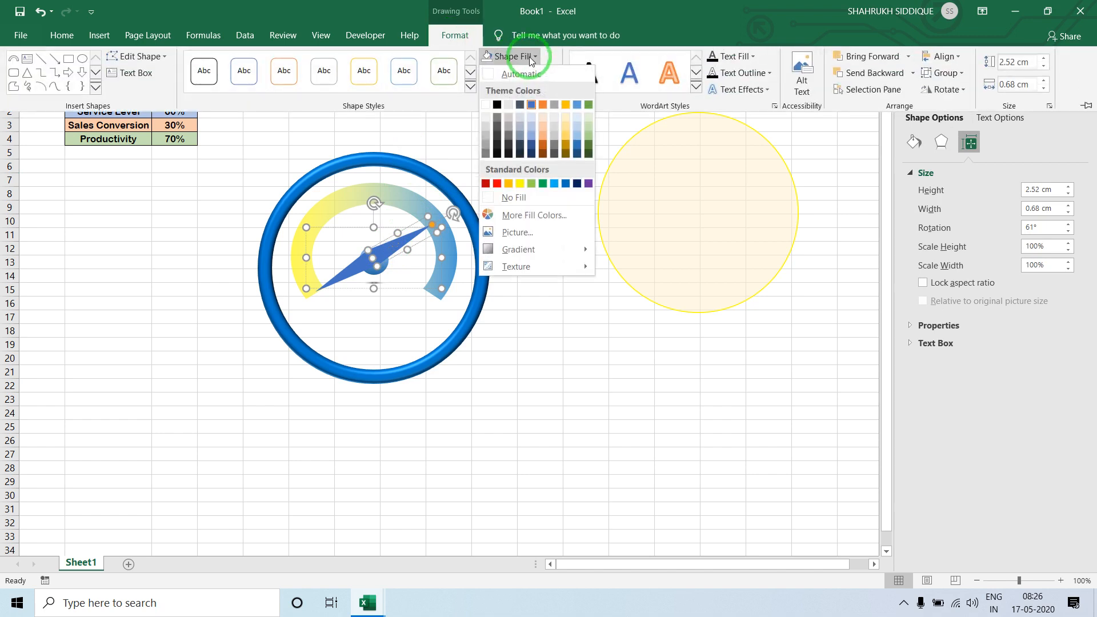
left_click(522, 197)
left_click(534, 164)
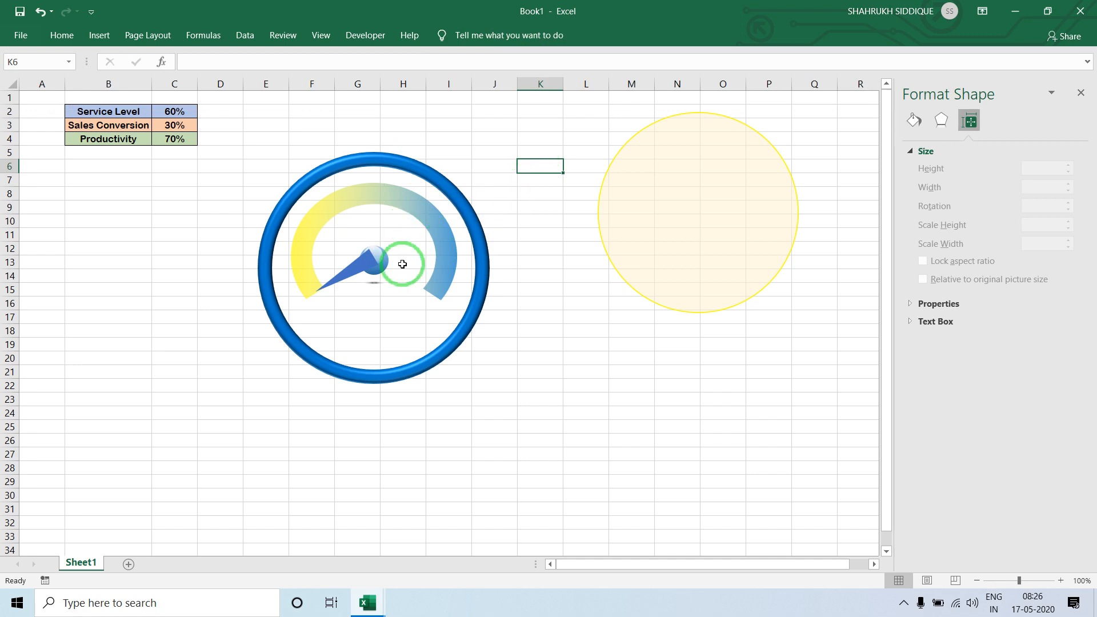
- Test the needle's sweep across the scale by increasing its rotation to 241°, stepping back to 240°, and resetting it to 0°
left_click(352, 276)
left_click(1030, 227)
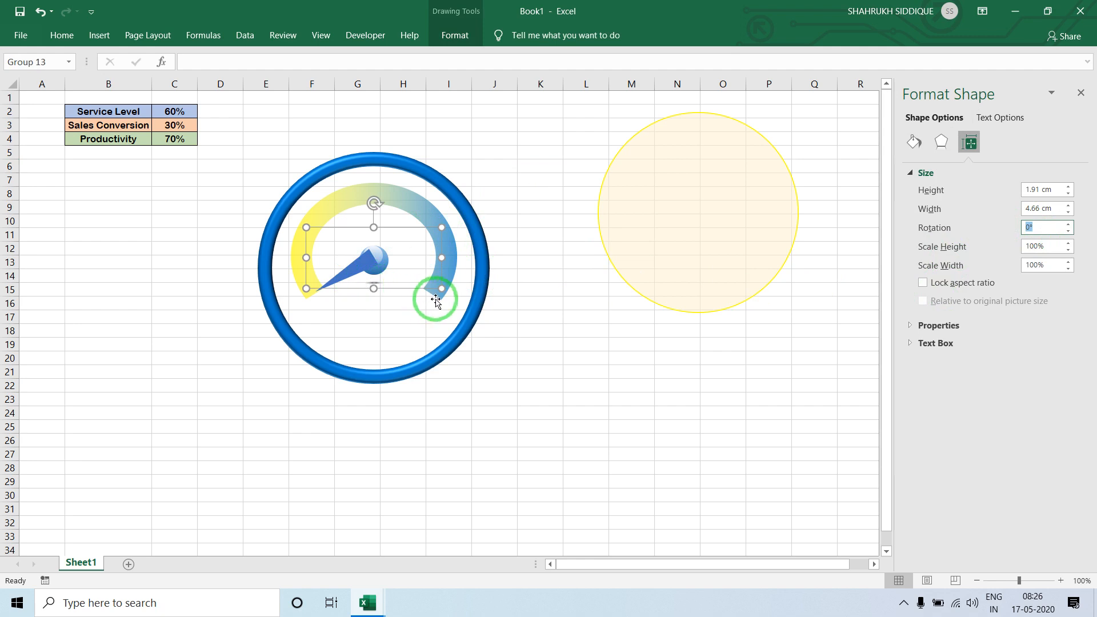
left_click(1067, 225)
left_click(1069, 227)
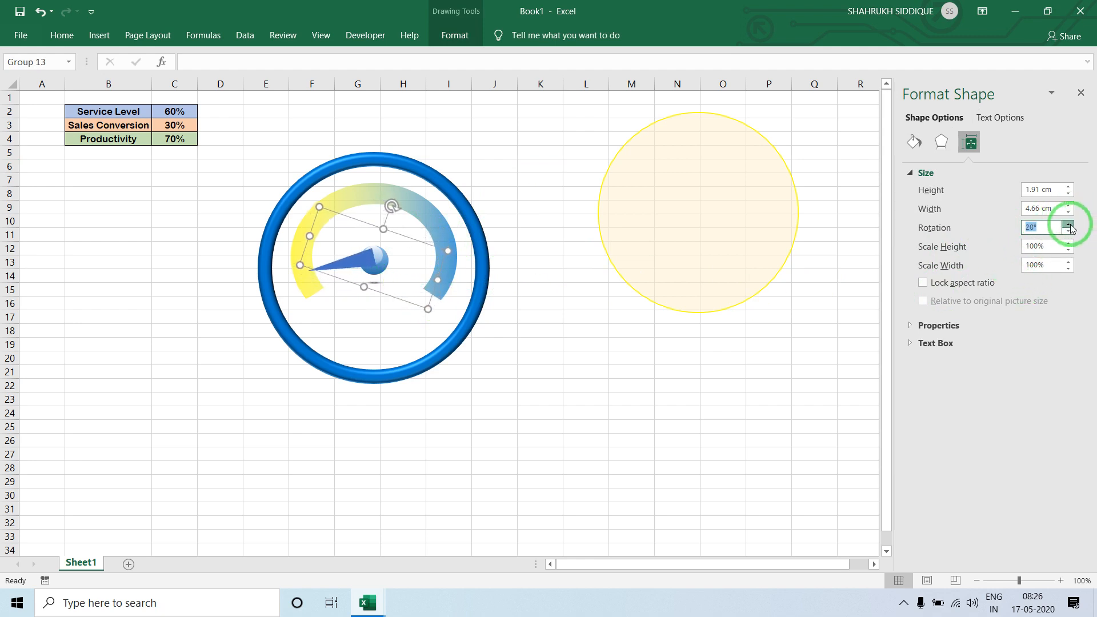
left_click(1069, 227)
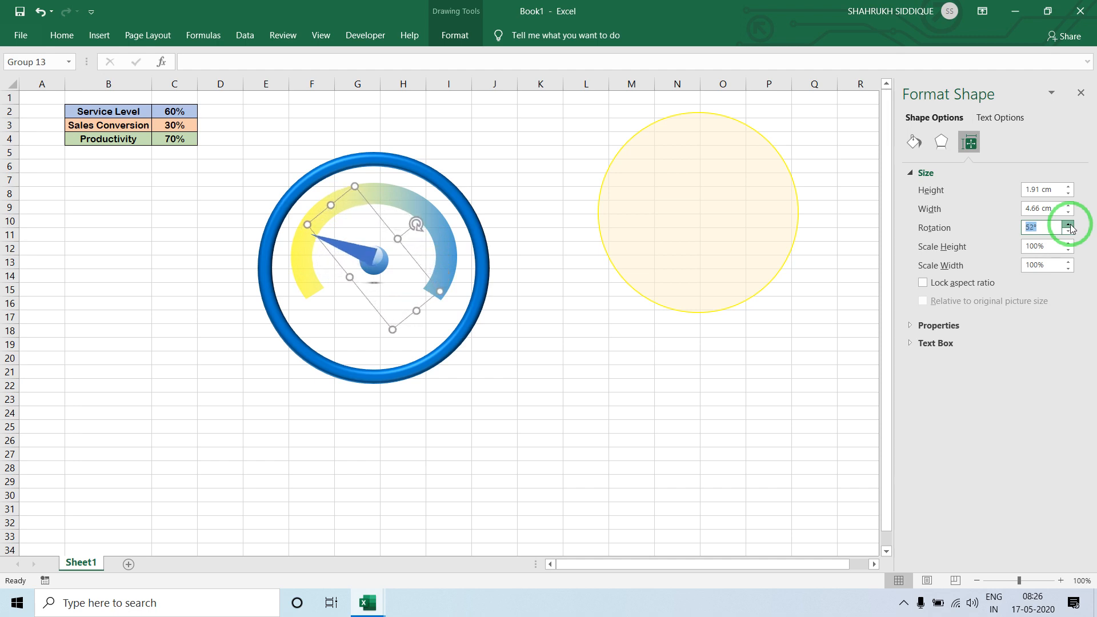
left_click(1070, 227)
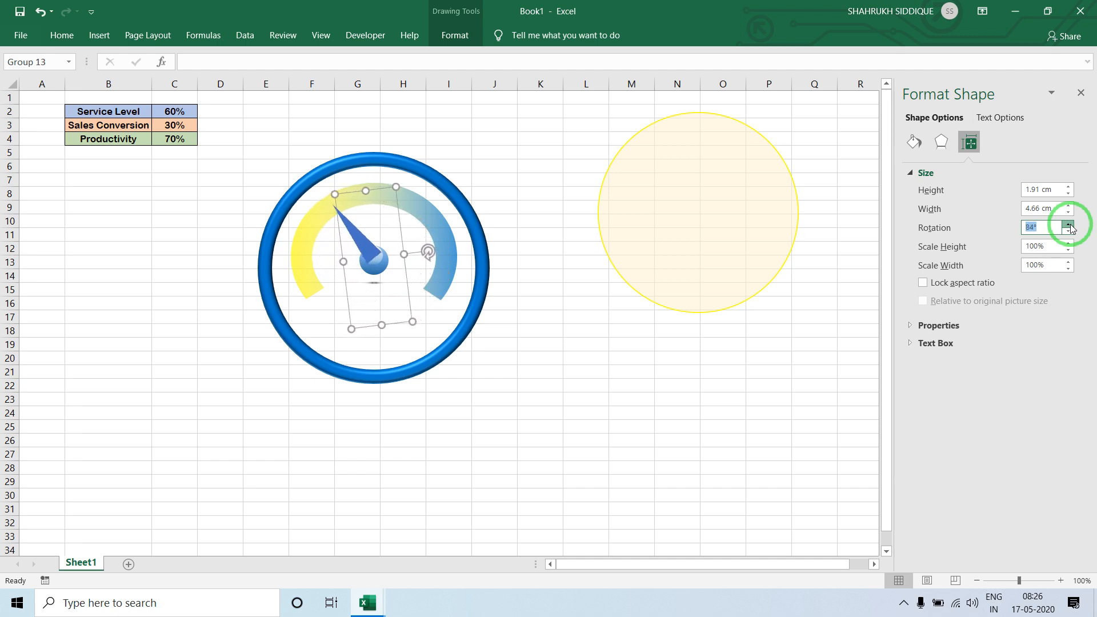
left_click(1070, 227)
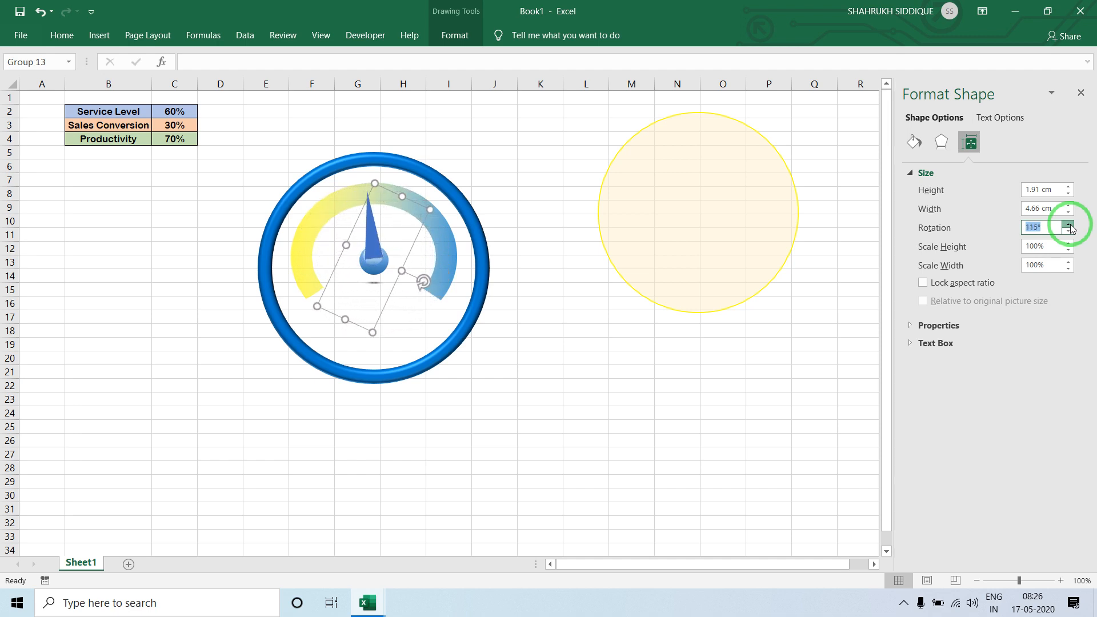
left_click(1070, 226)
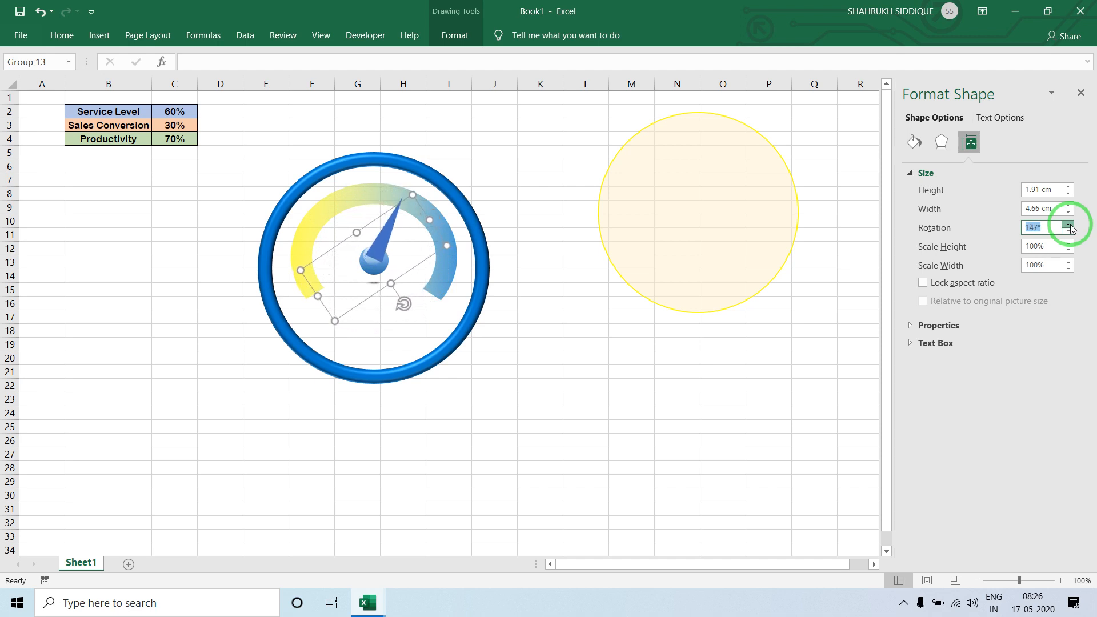
left_click(1070, 226)
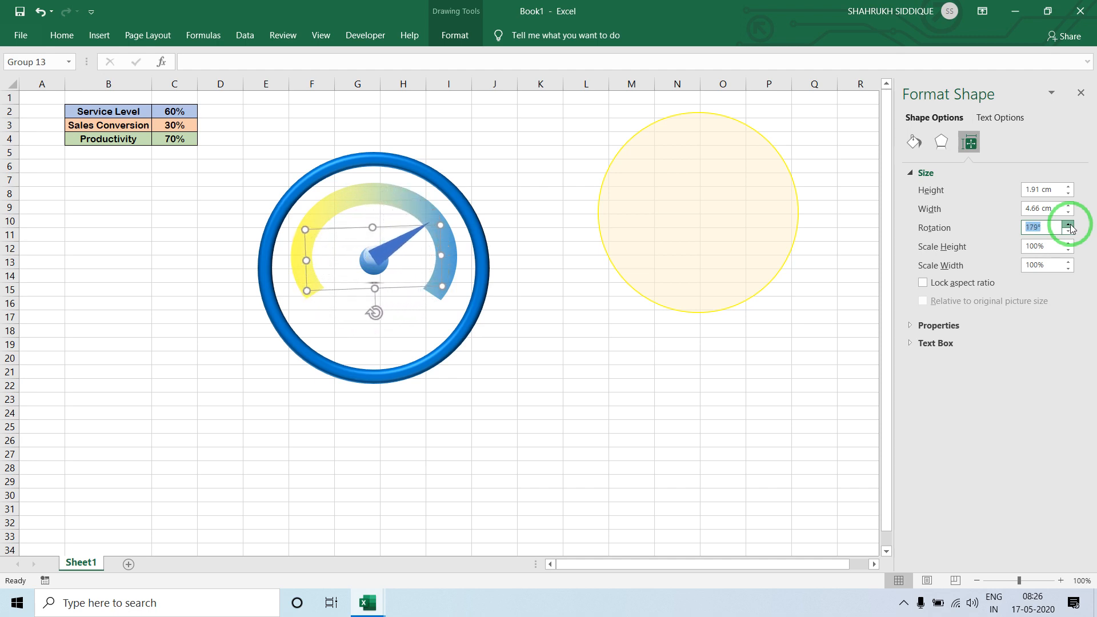
left_click(1070, 226)
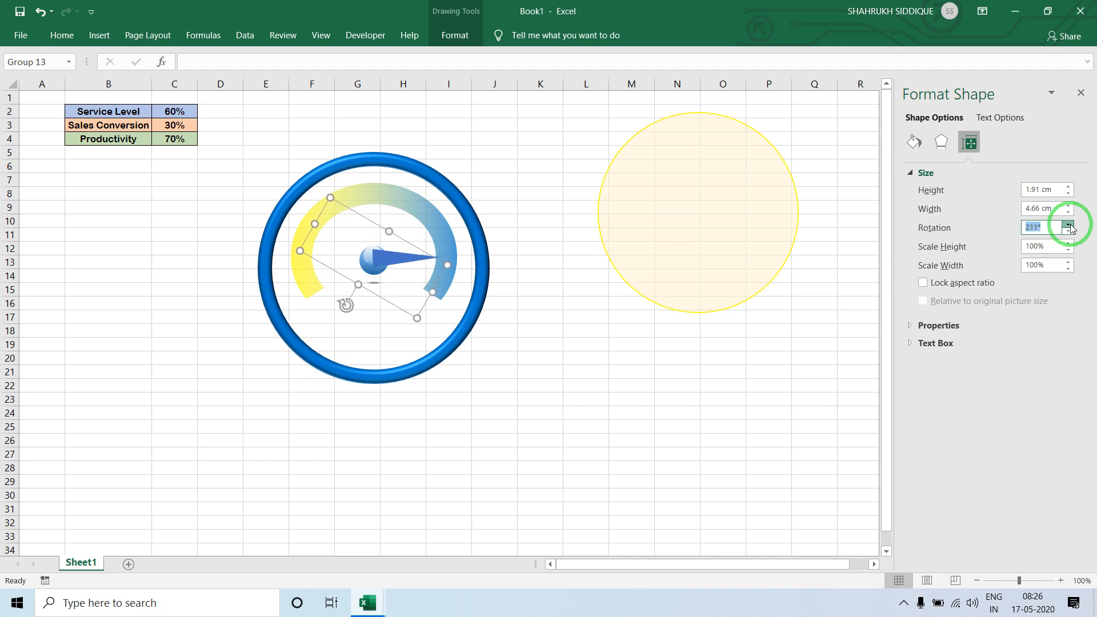
left_click(1070, 227)
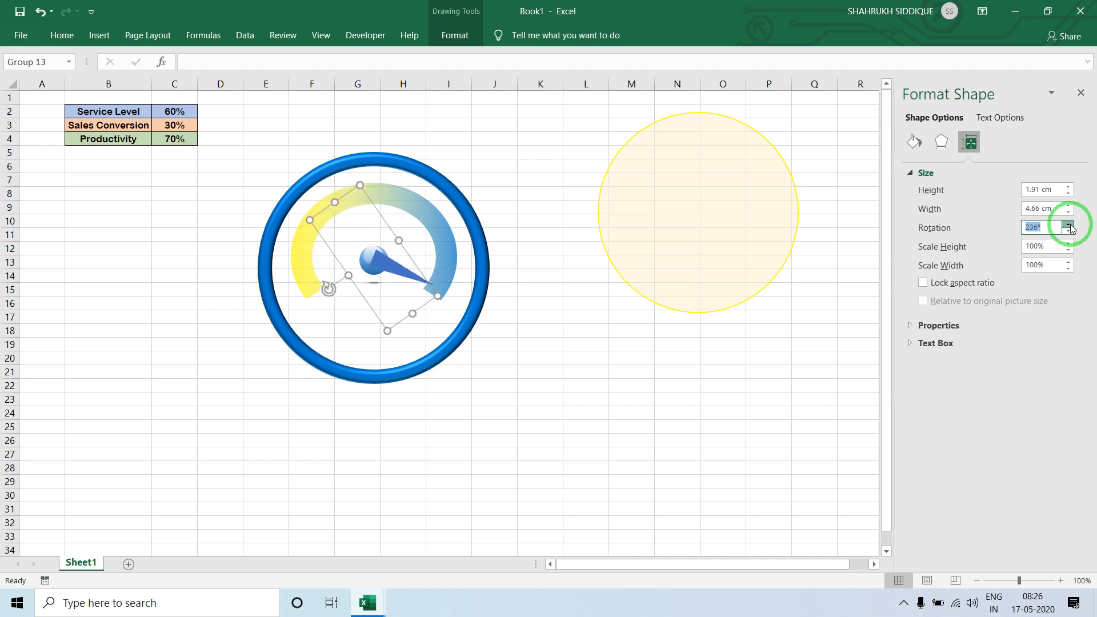
left_click(1070, 227)
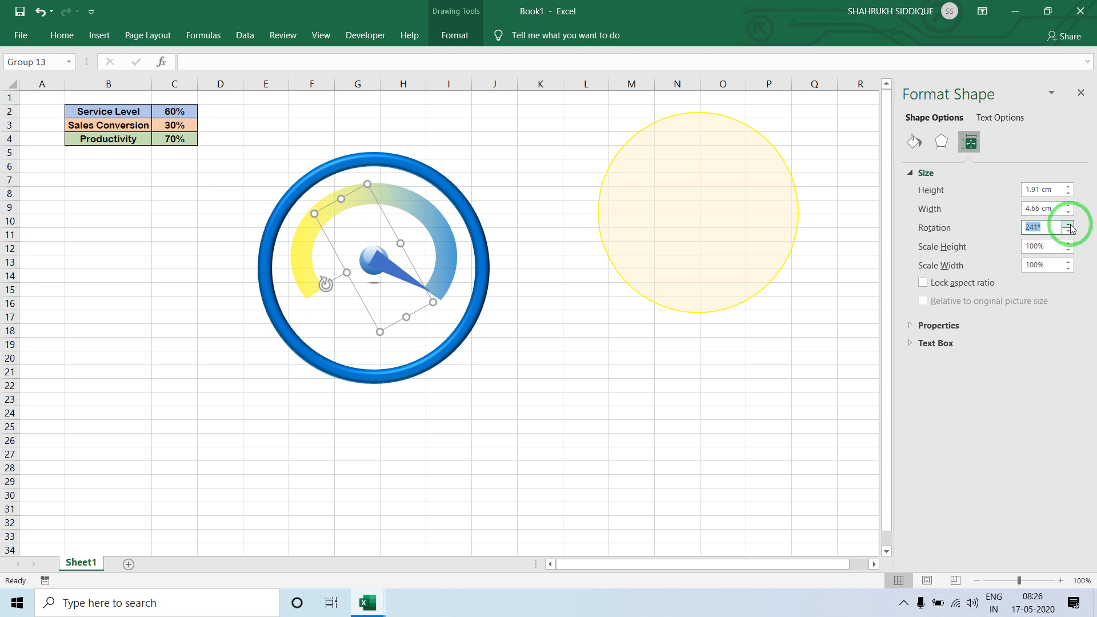
left_click(1070, 232)
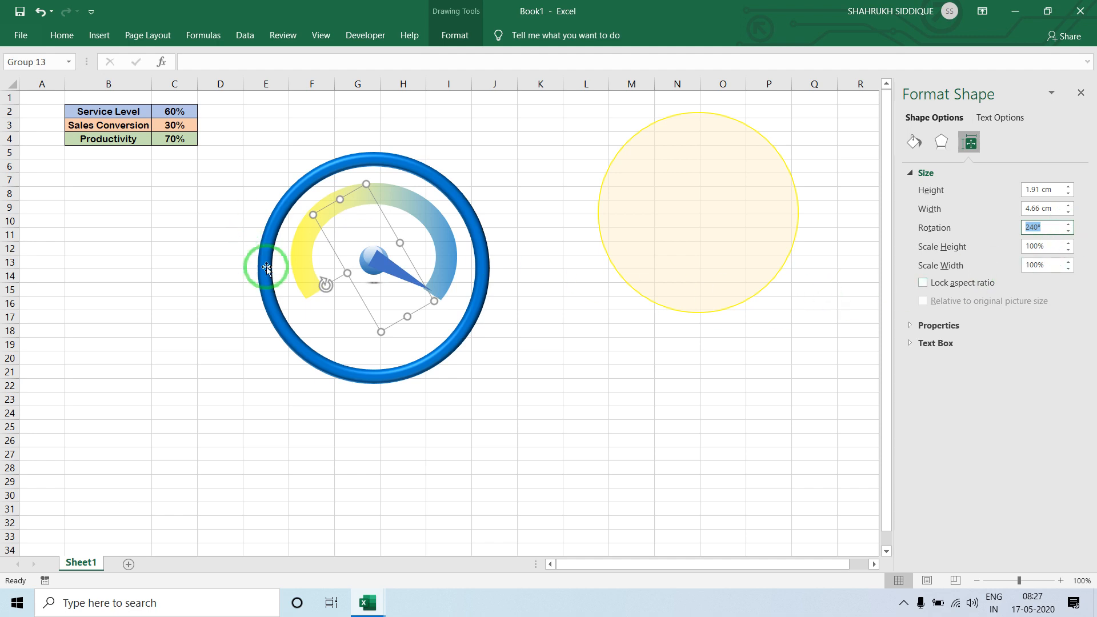
type("0")
key("Return")
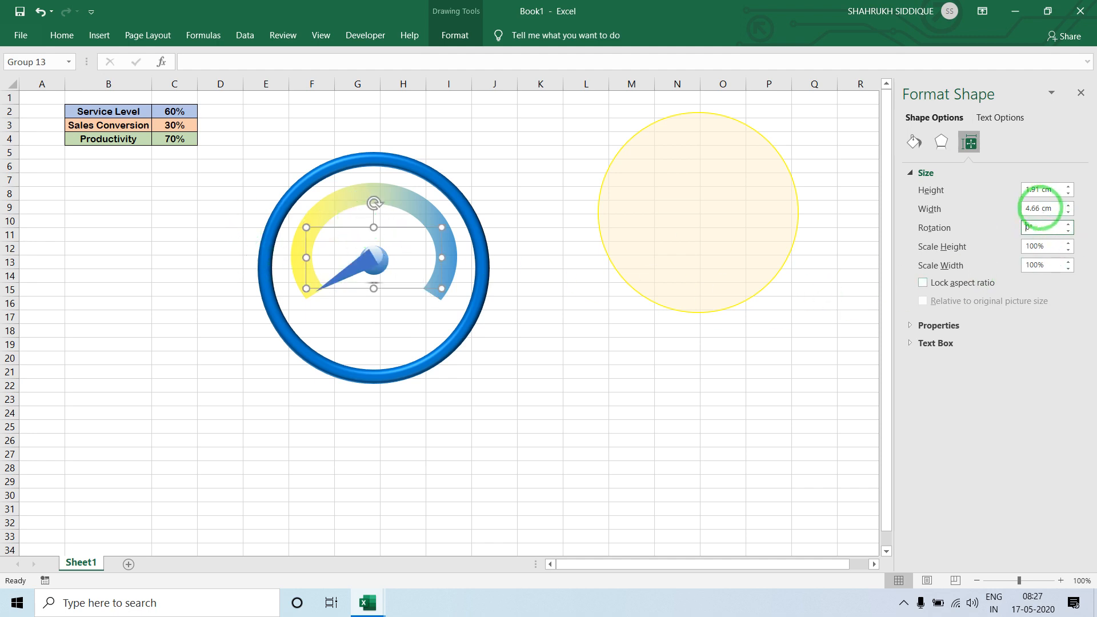
left_click(402, 125)
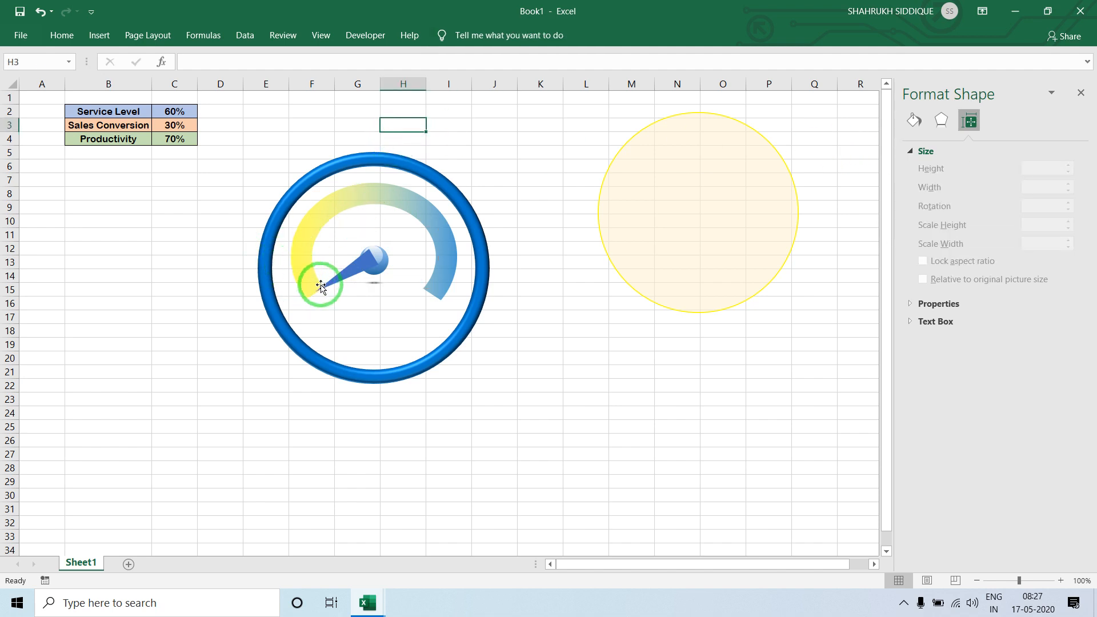
left_click(350, 278)
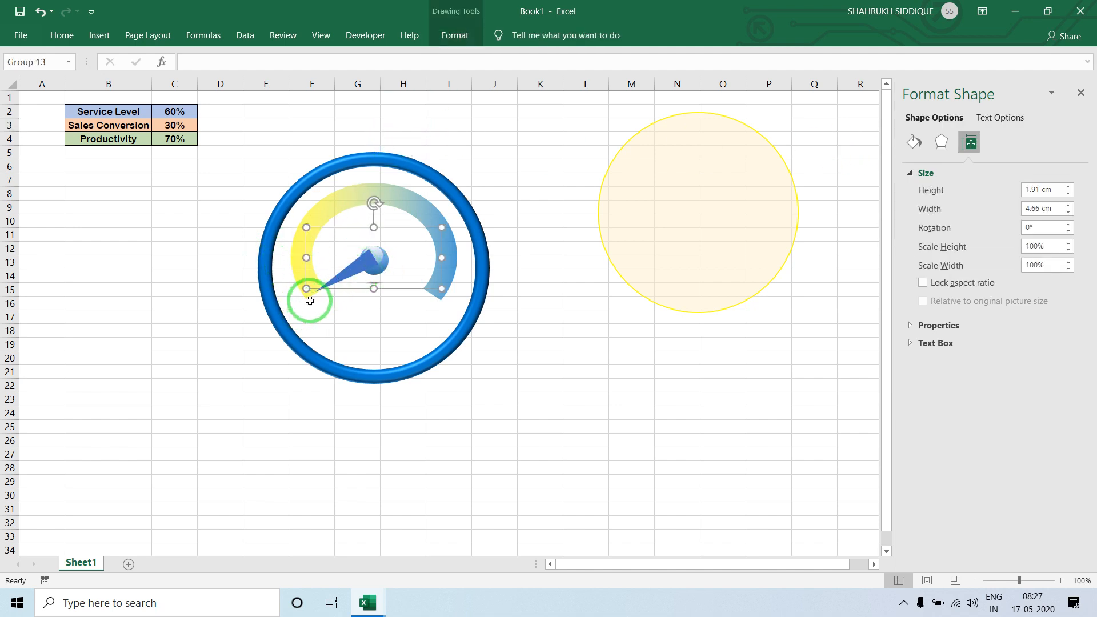
left_click(219, 341)
left_click(343, 286)
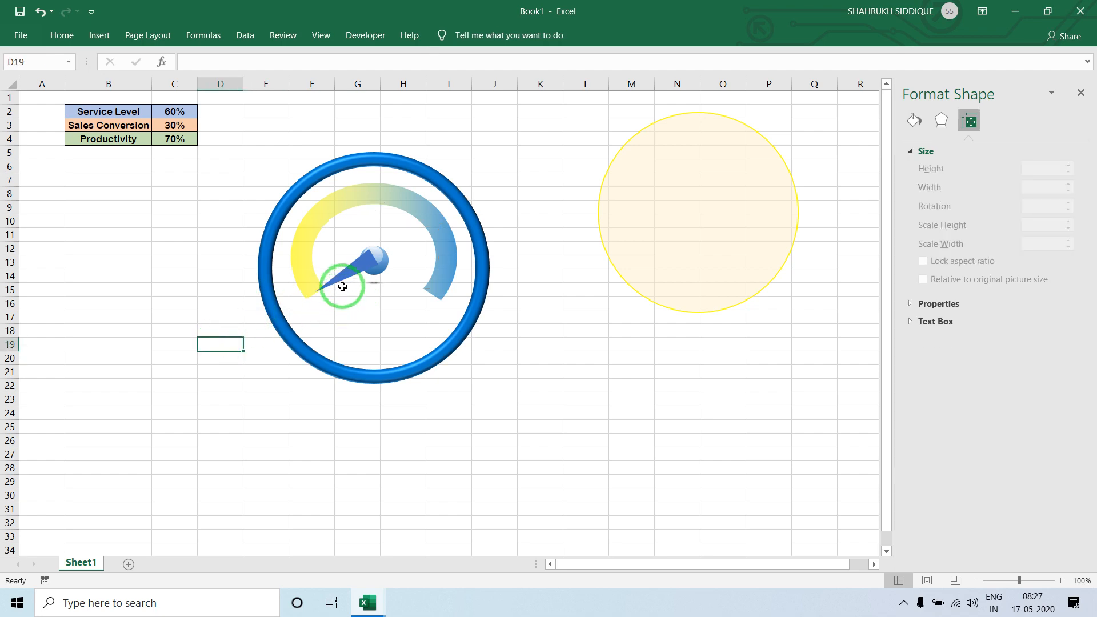
left_click(400, 165, "ctrl")
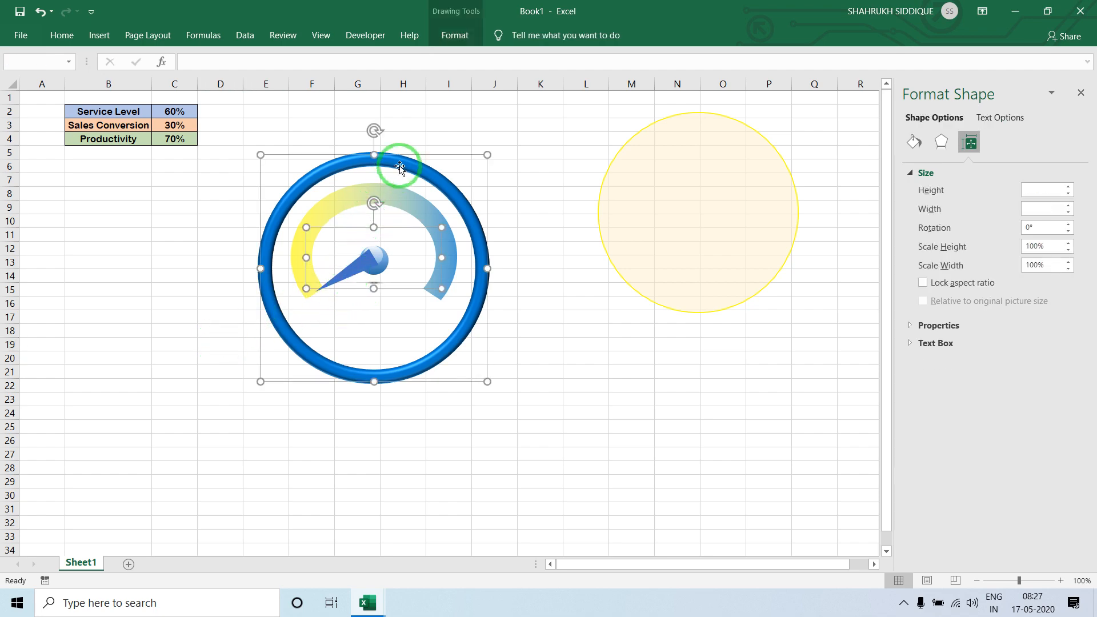
right_click(399, 165)
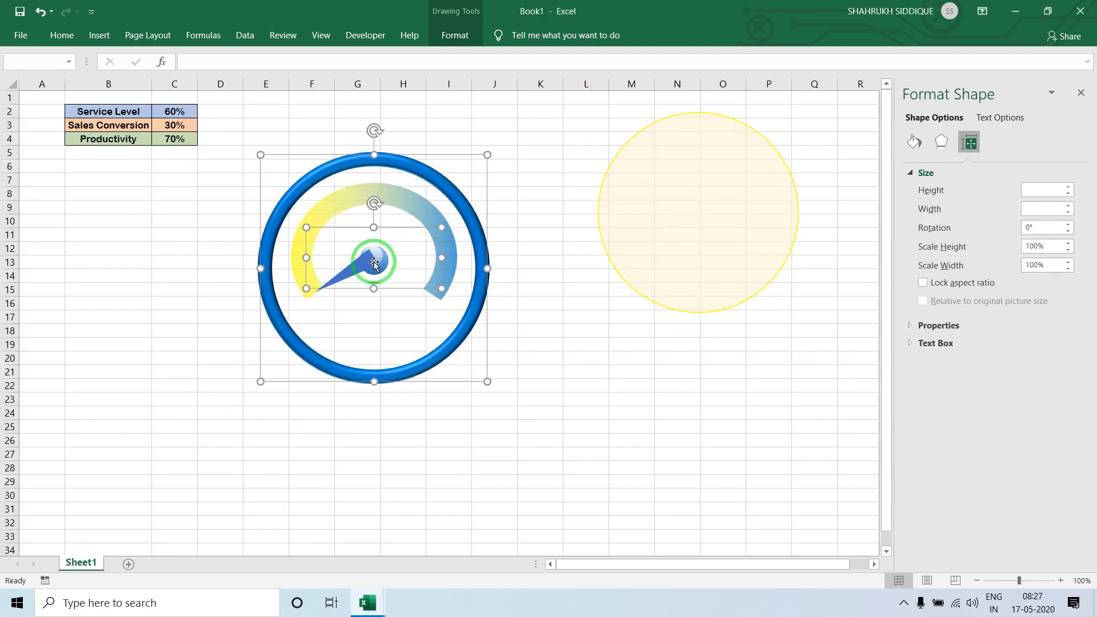
left_click(635, 424)
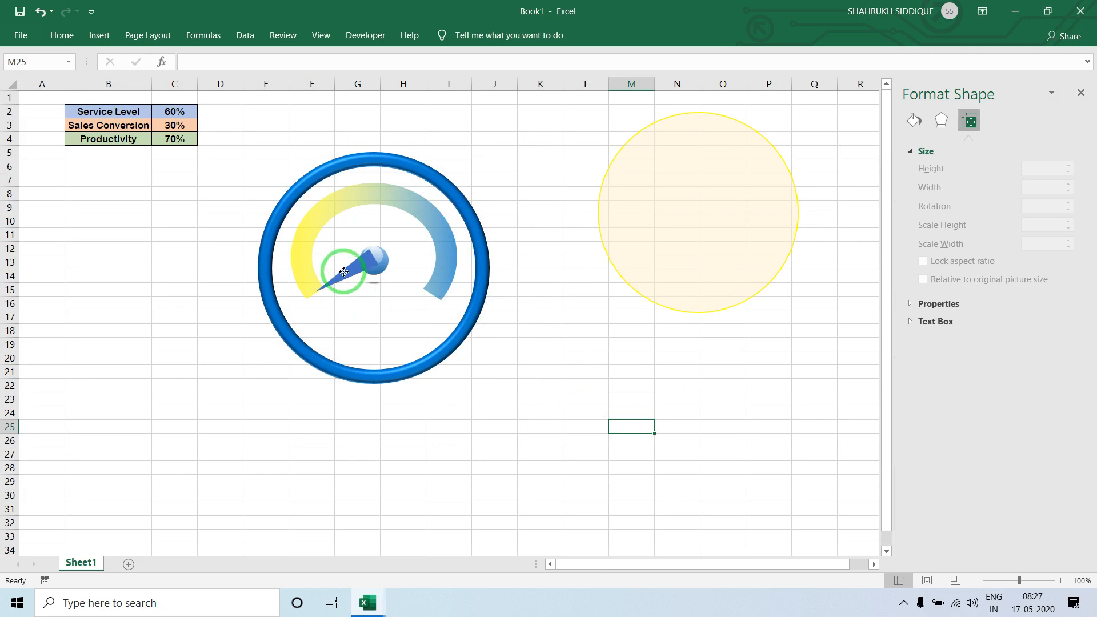
- Apply a blue linear preset gradient fill at 270° to the whole grouped needle
left_click(343, 272)
left_click(913, 142)
left_click(928, 194)
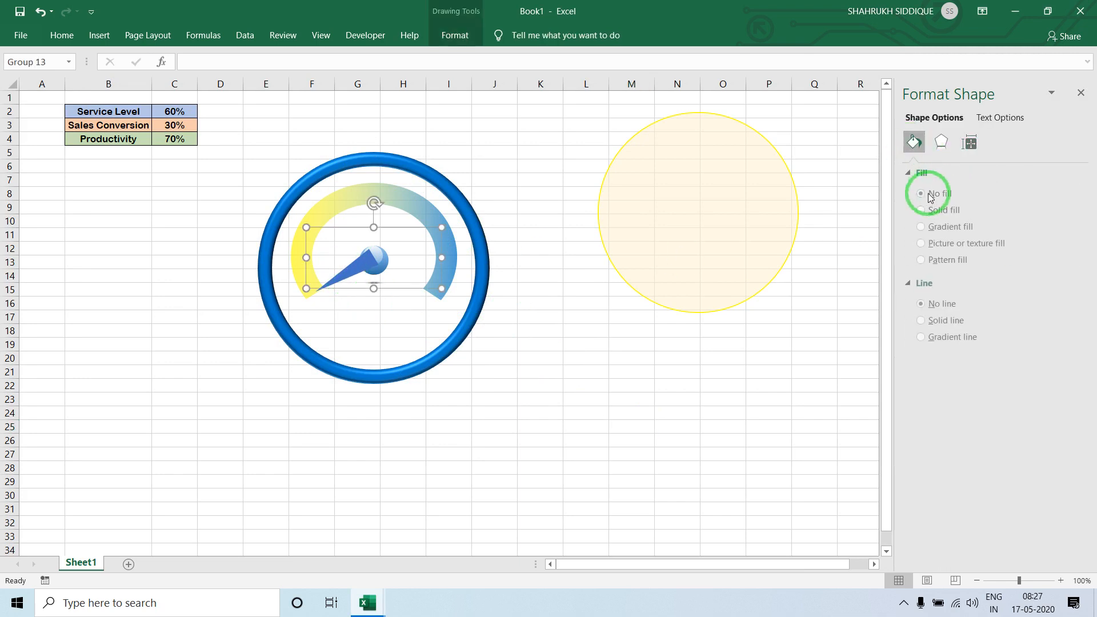
left_click(924, 227)
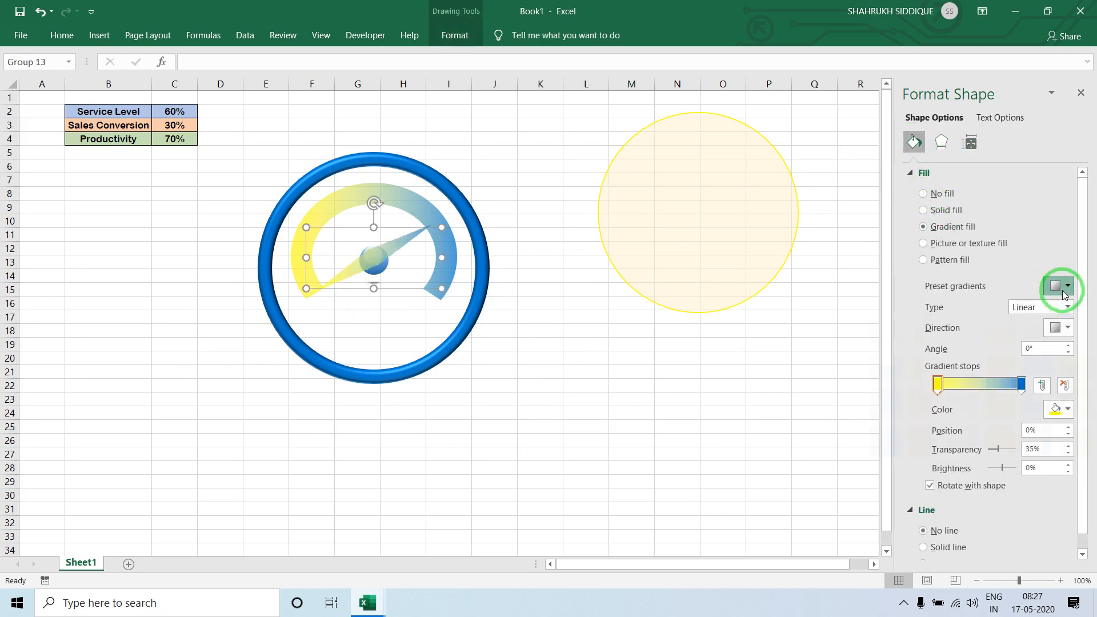
left_click(1063, 293)
left_click(1043, 403)
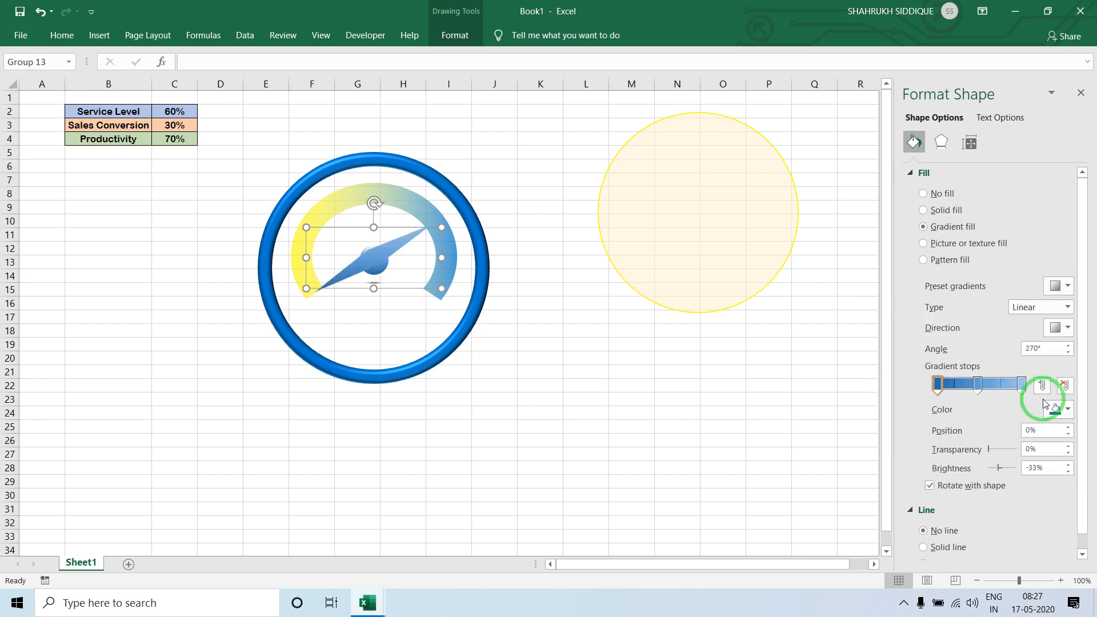
left_click(824, 371)
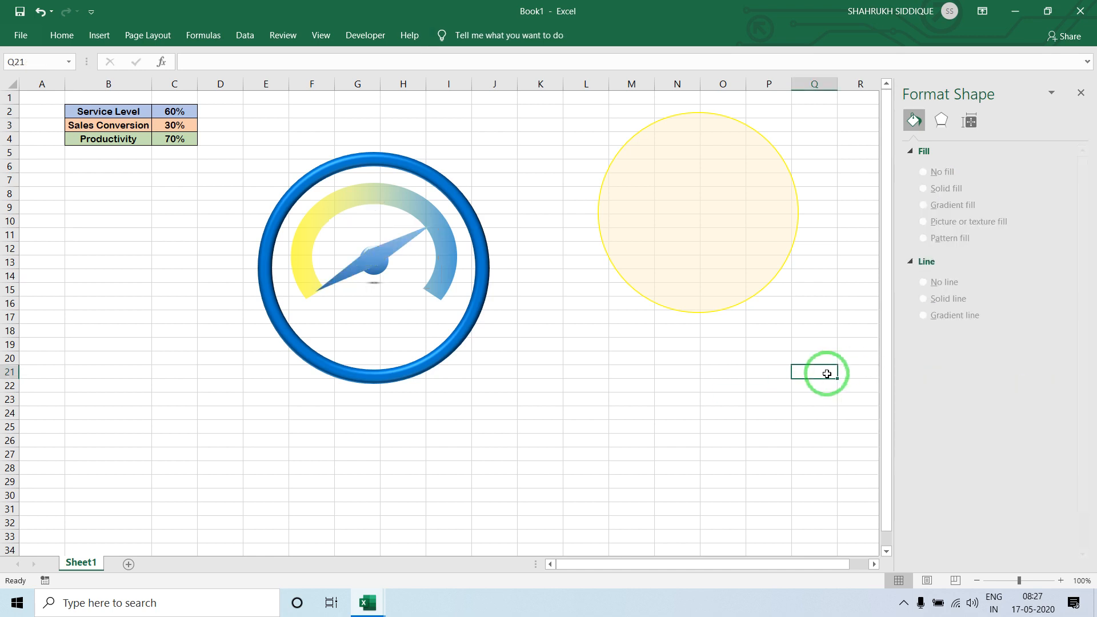
- Remove the fill from the needle's triangle pointing to the scale's blue end and use a gradient fill on the other triangle
left_click(393, 248)
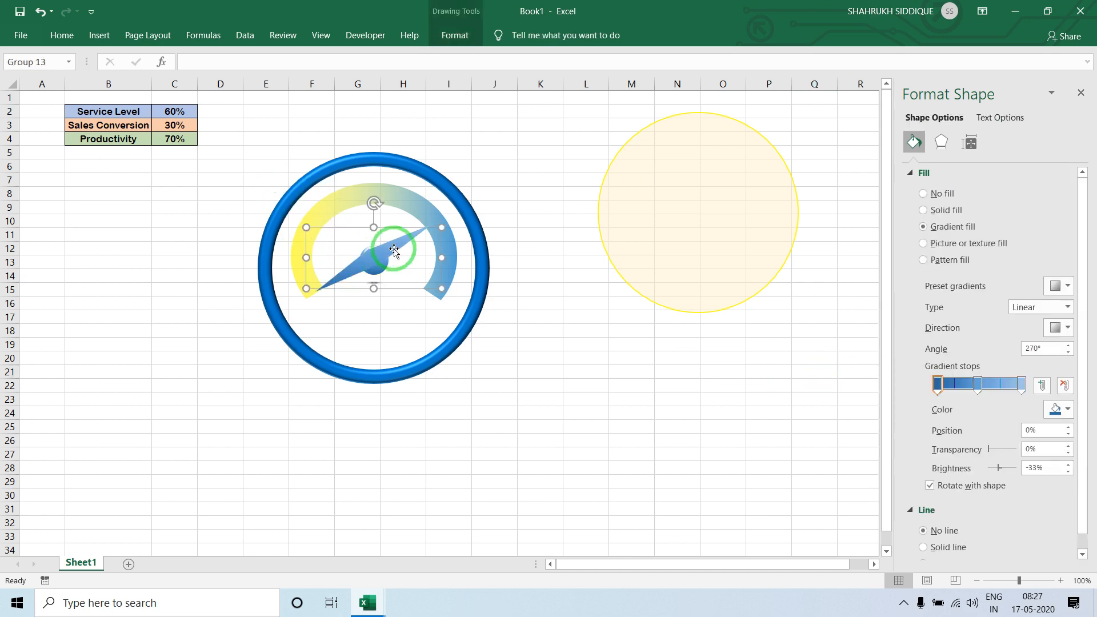
left_click(394, 249)
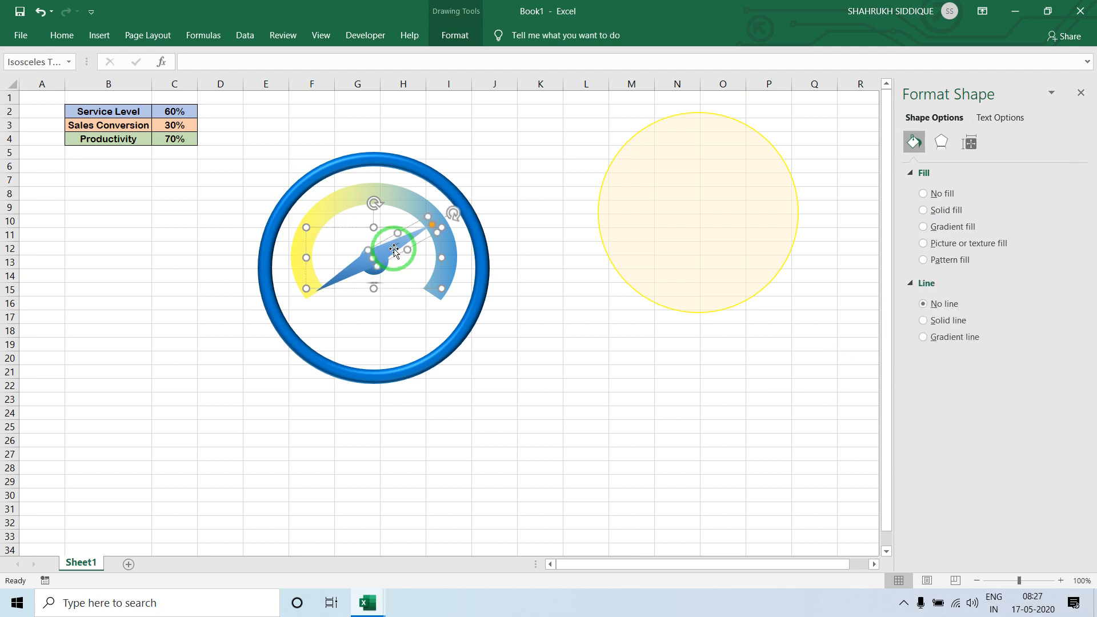
left_click(455, 36)
left_click(510, 56)
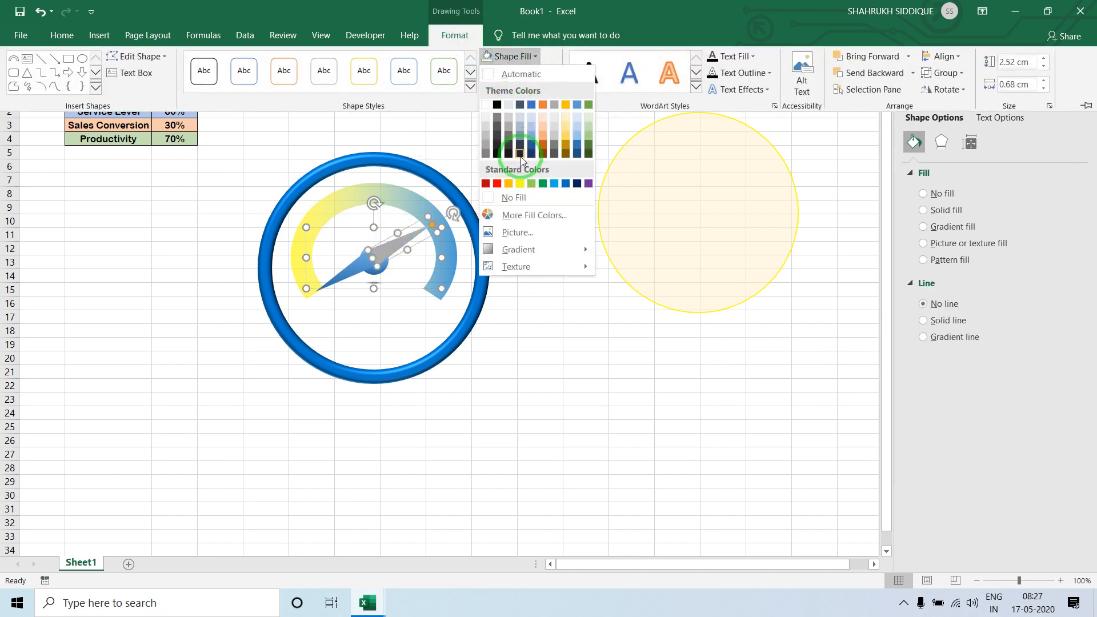
left_click(521, 201)
left_click(362, 262)
left_click(357, 266)
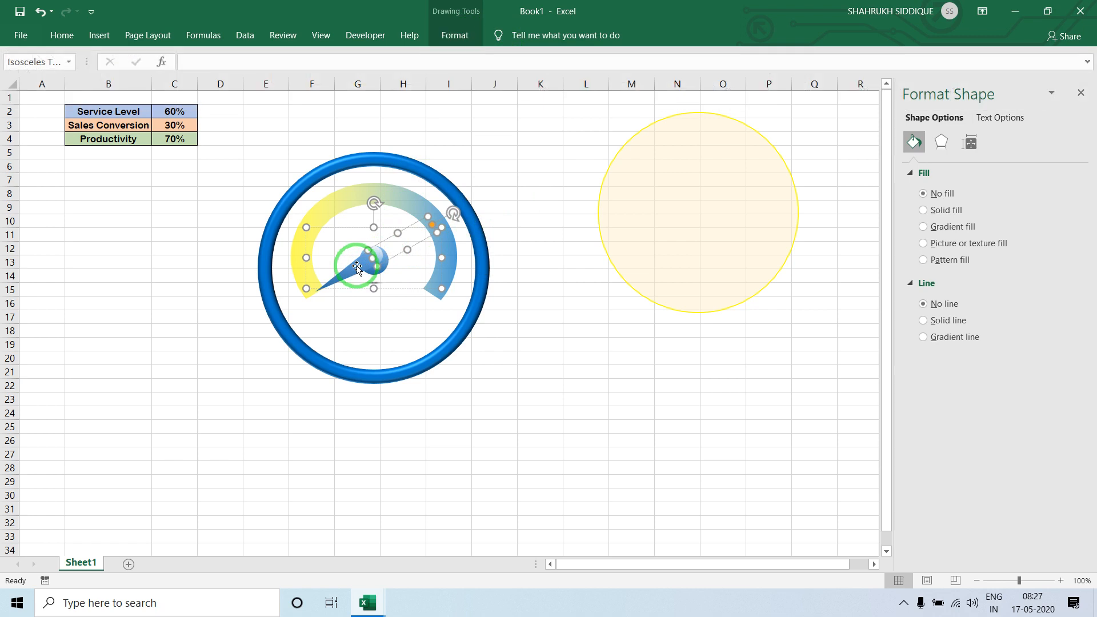
left_click(963, 229)
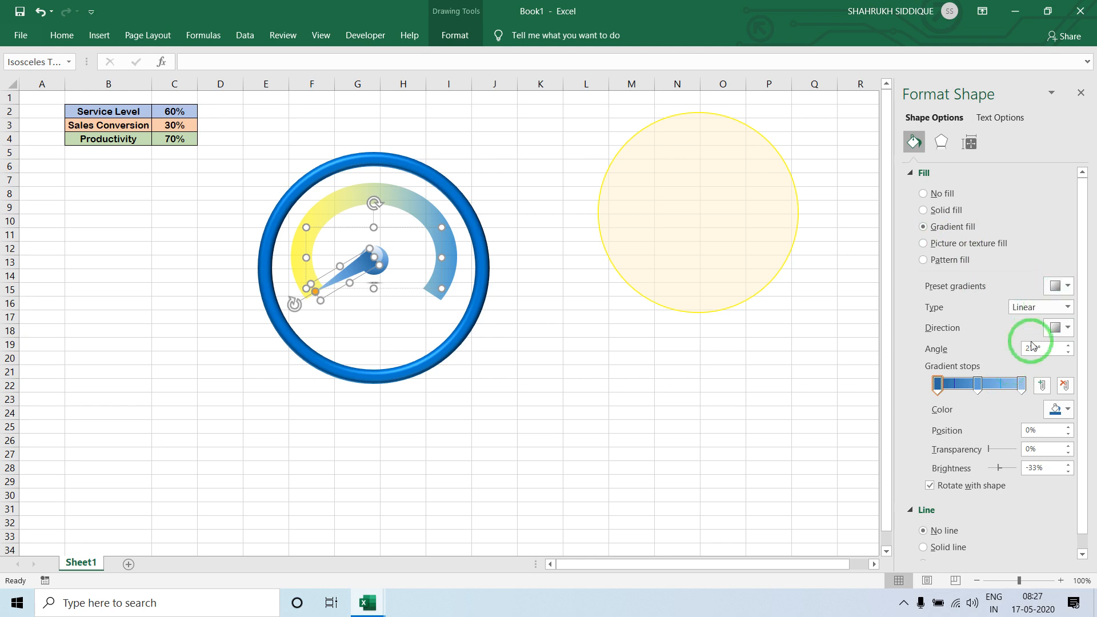
left_click(645, 357)
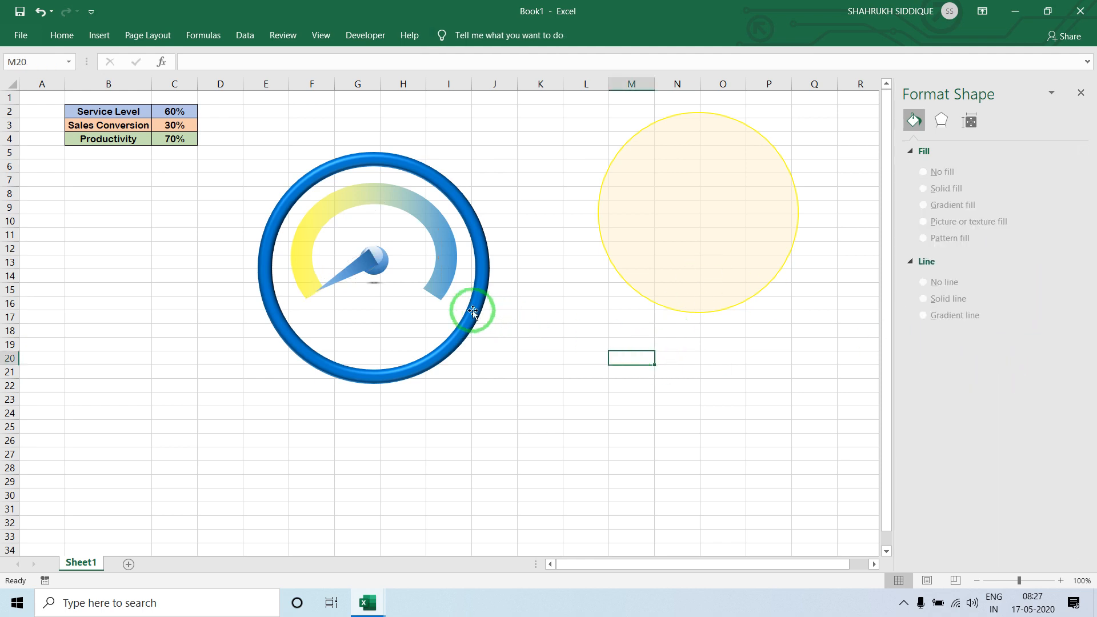
- Undo the needle's gradient and fill changes back to the solid blue pointer, and reselect the needle group
left_click(372, 267)
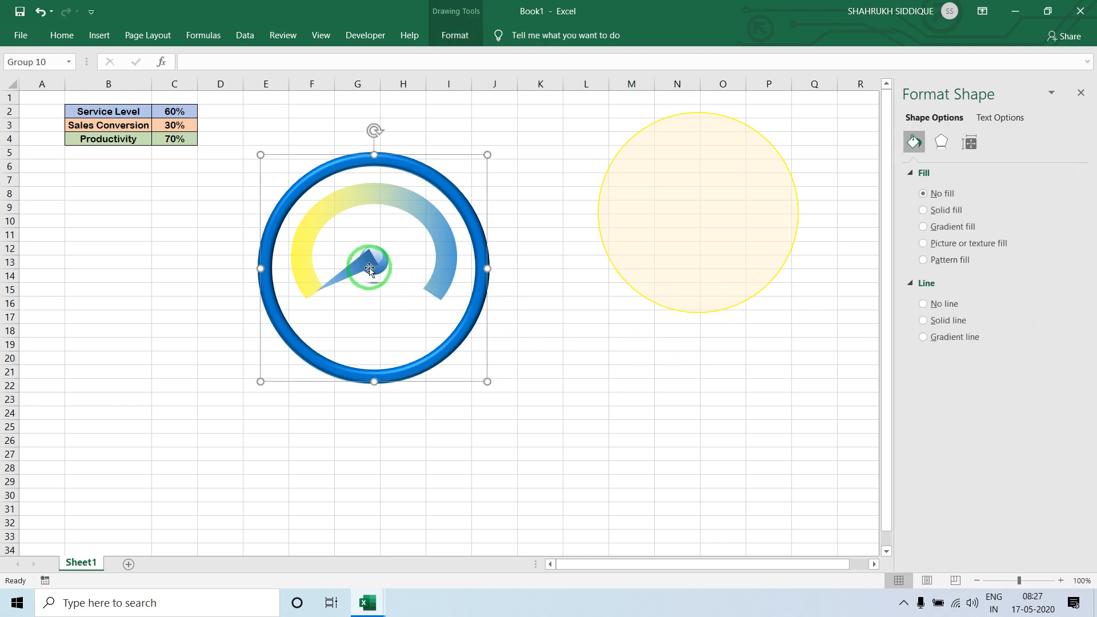
left_click(574, 120)
key("ctrl+z")
key("ctrl+z")
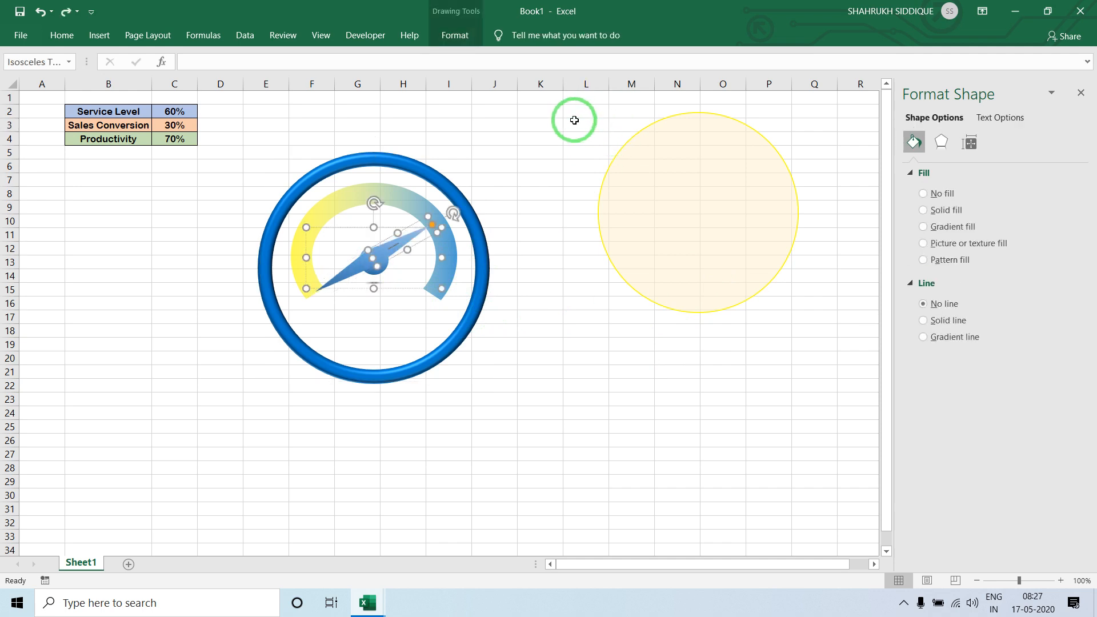
key("ctrl+z")
key("ctrl+z")
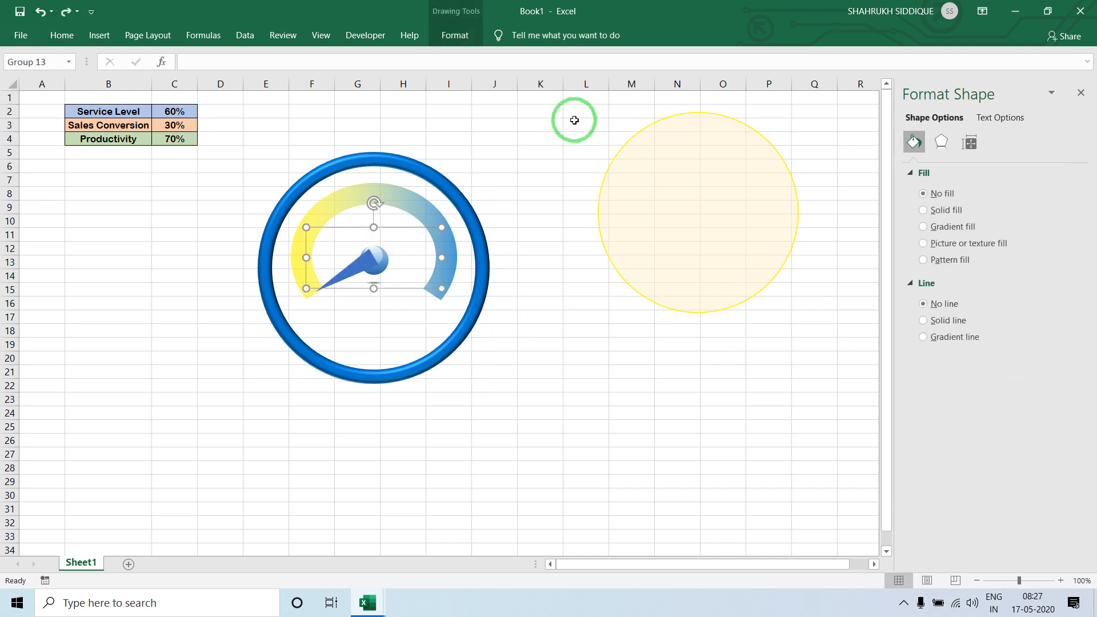
left_click(574, 120)
left_click(366, 262)
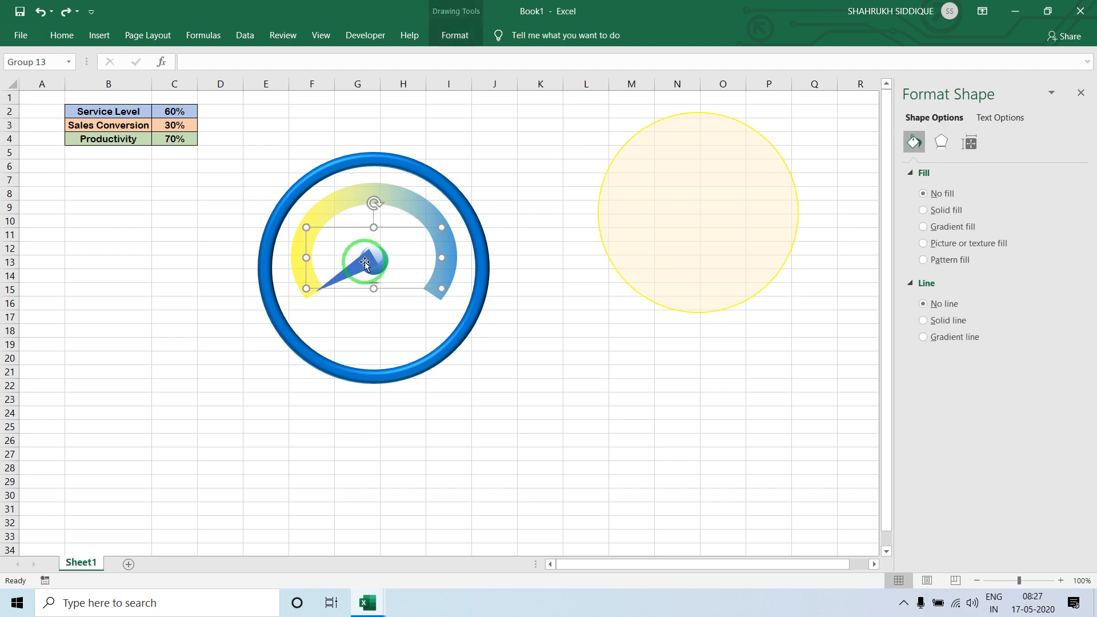
- Recolour the needle's visible triangle with a lighter blue theme fill and deselect the shape
left_click(360, 267)
left_click(457, 36)
left_click(506, 56)
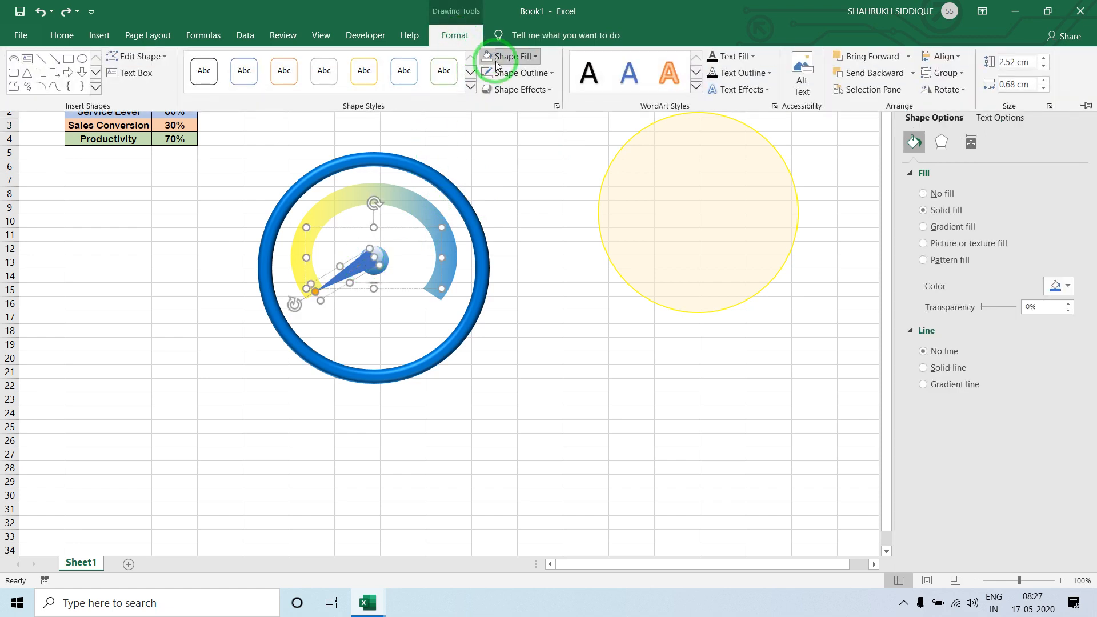
left_click(580, 103)
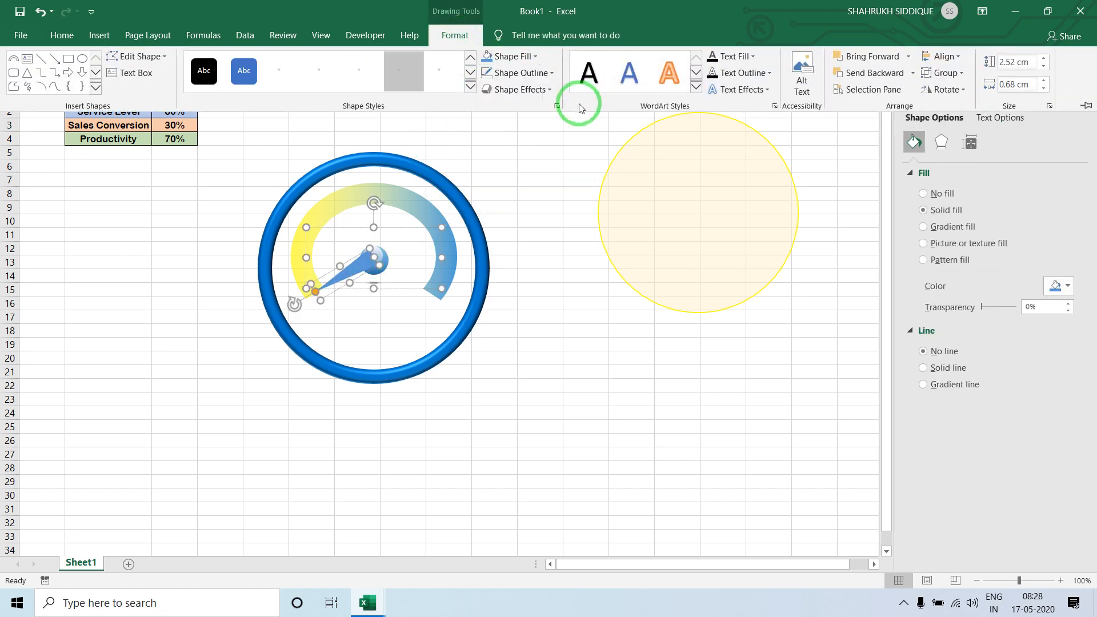
left_click(594, 359)
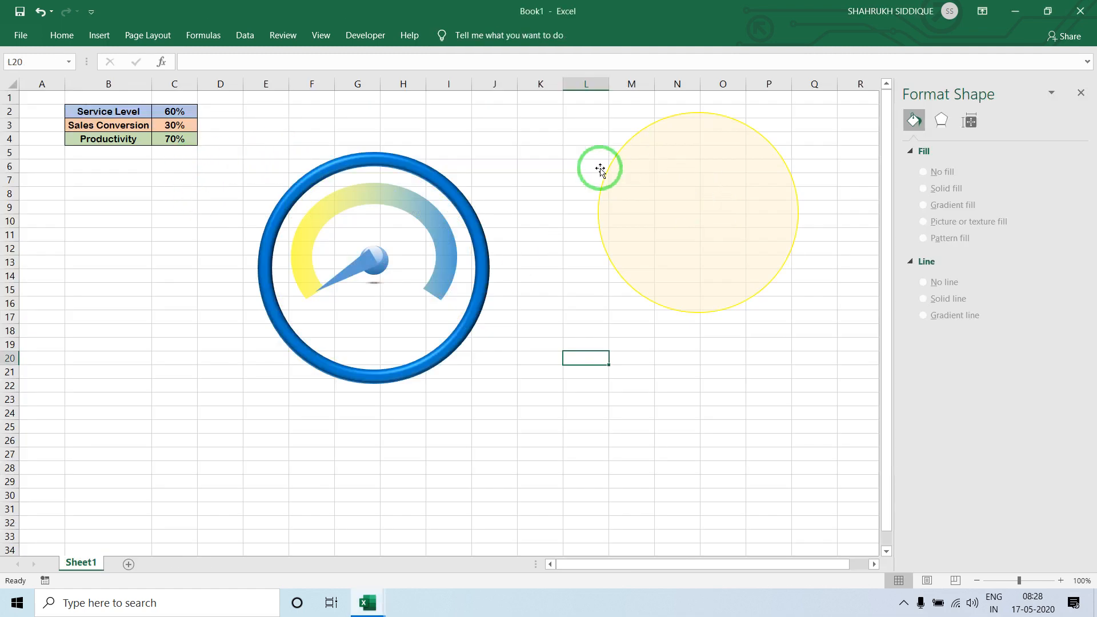
- Enter the needle's full sweep of 240 in cell B9
left_click(85, 205)
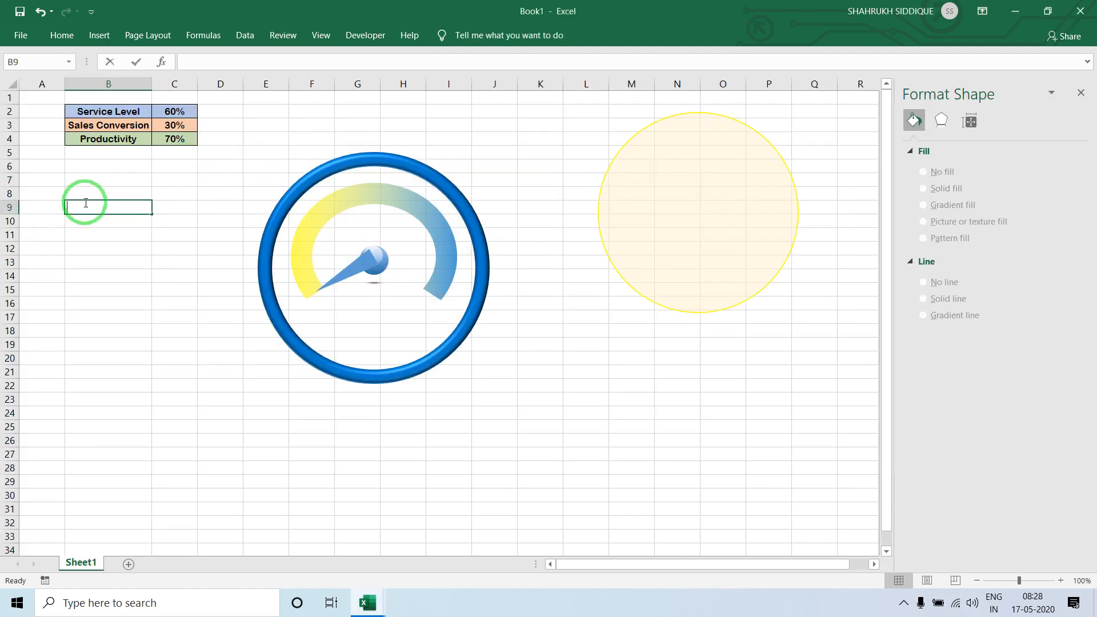
type("10")
key("Return")
key("Up")
type("24")
key("Return")
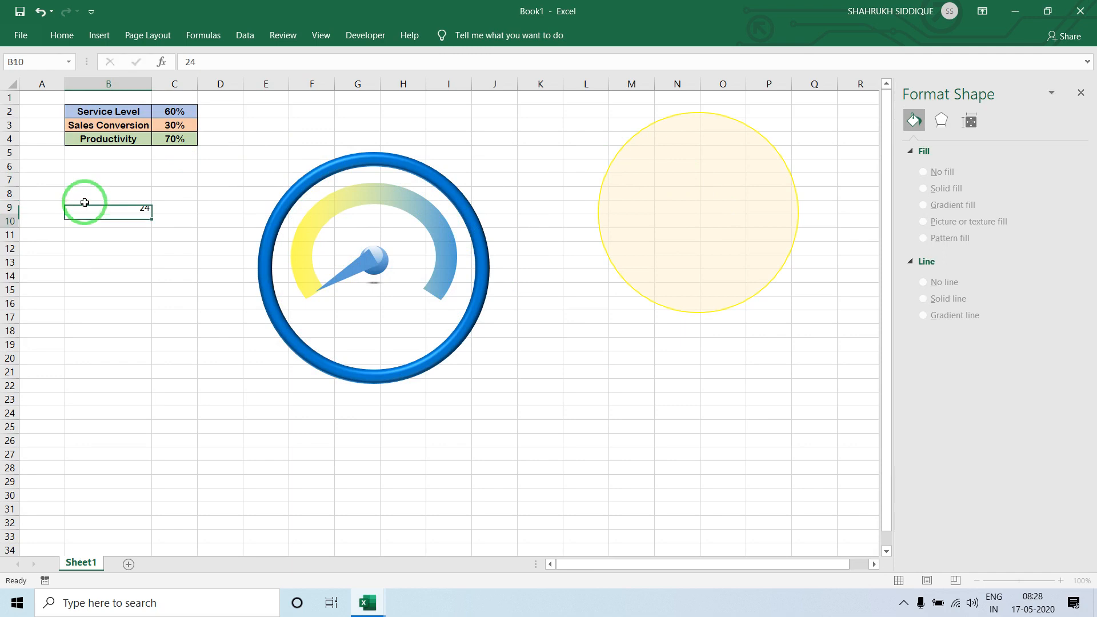
key("Up")
type("2")
key("Return")
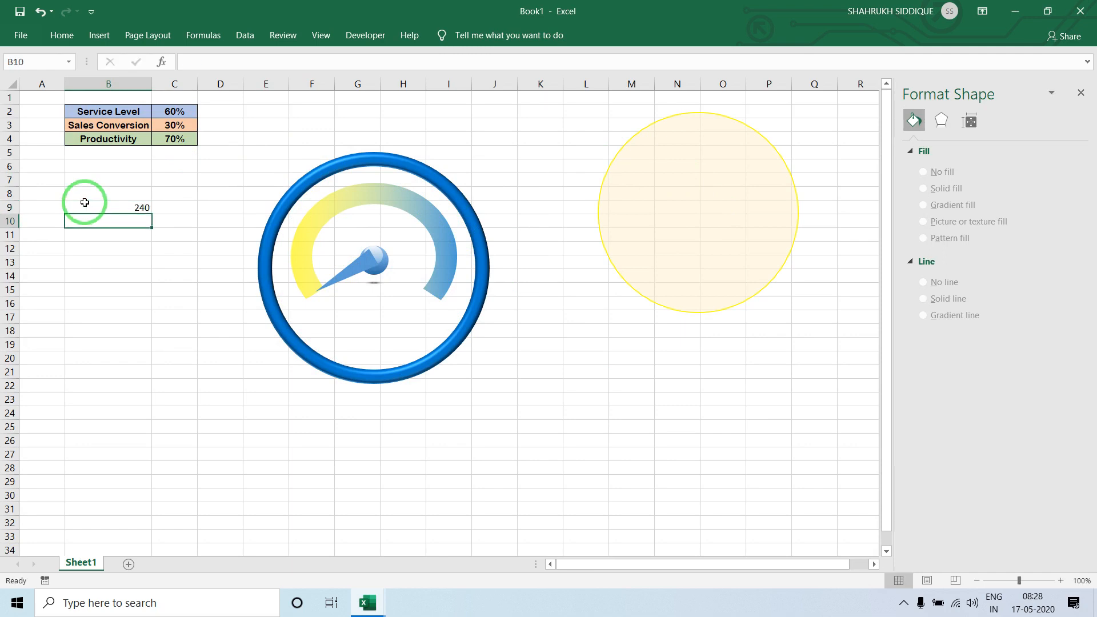
- Enter the needle's rotation increments, with 24 in cell B9 and 48 in cell B10
key("Up")
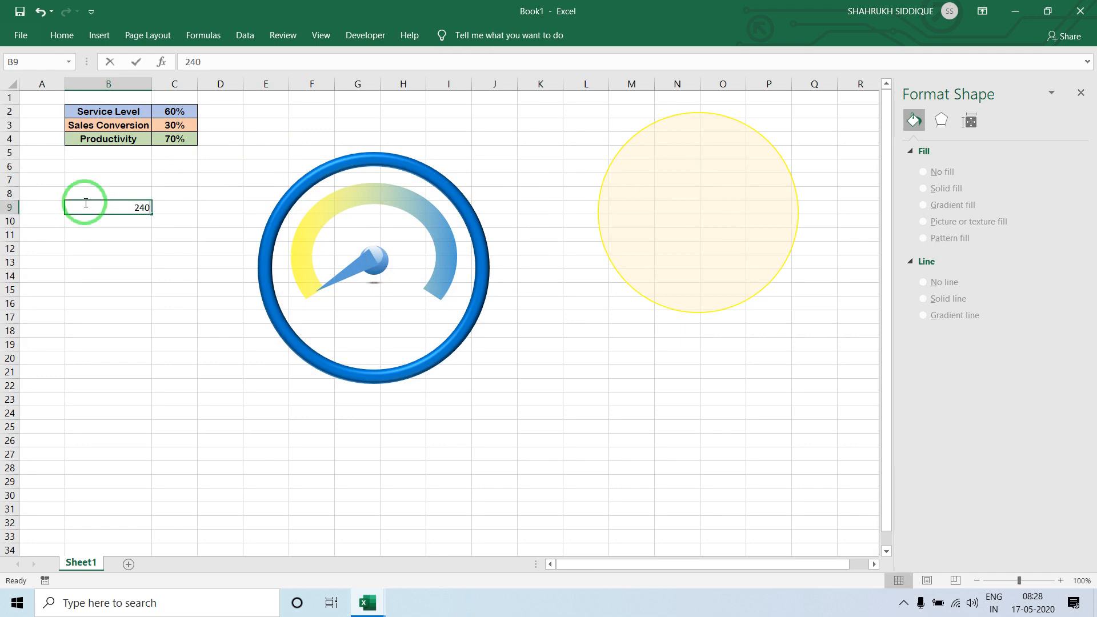
type("24")
key("Return")
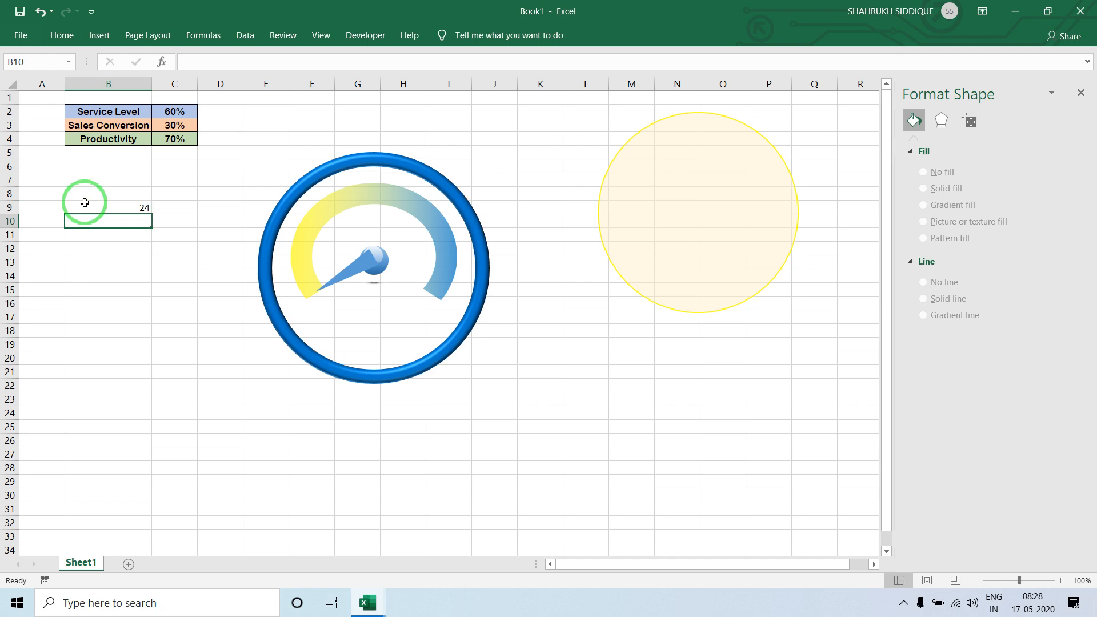
type("48")
key("Return")
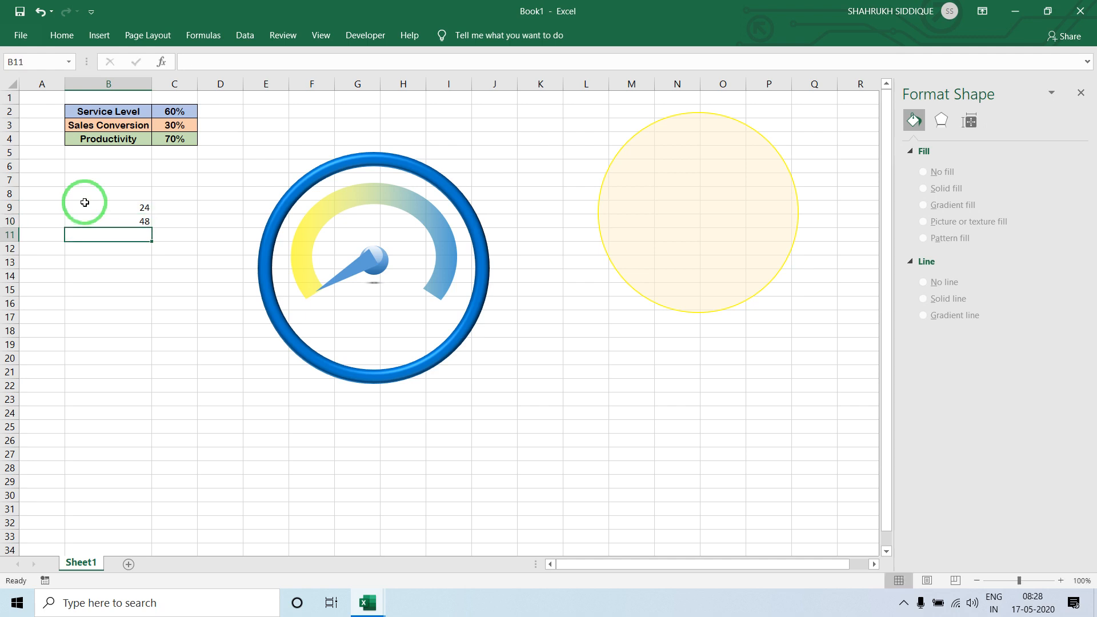
- Draw a nearly horizontal straight line about 2.6 cm long in the empty cells beside the gauge ring
left_click(97, 36)
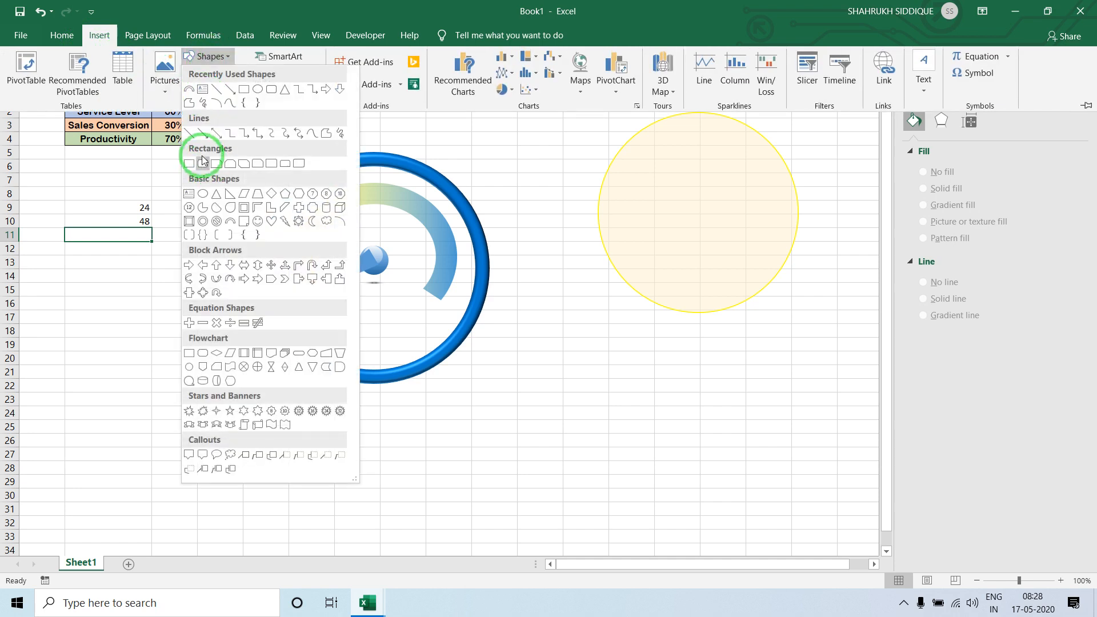
left_click(191, 137)
left_click(163, 306)
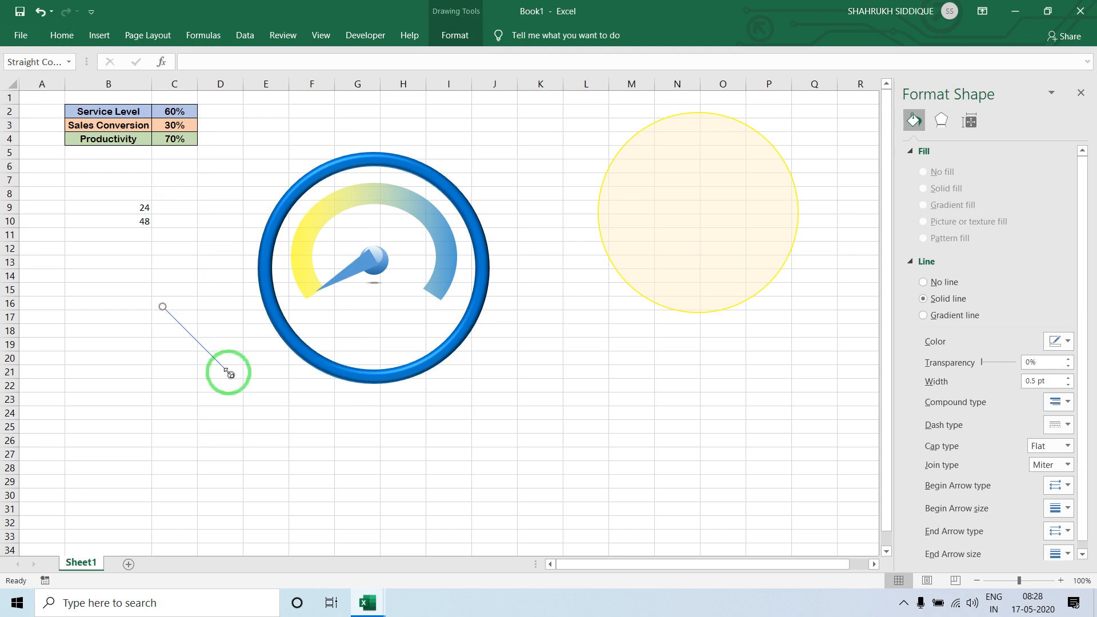
left_click_drag(231, 375, 233, 309)
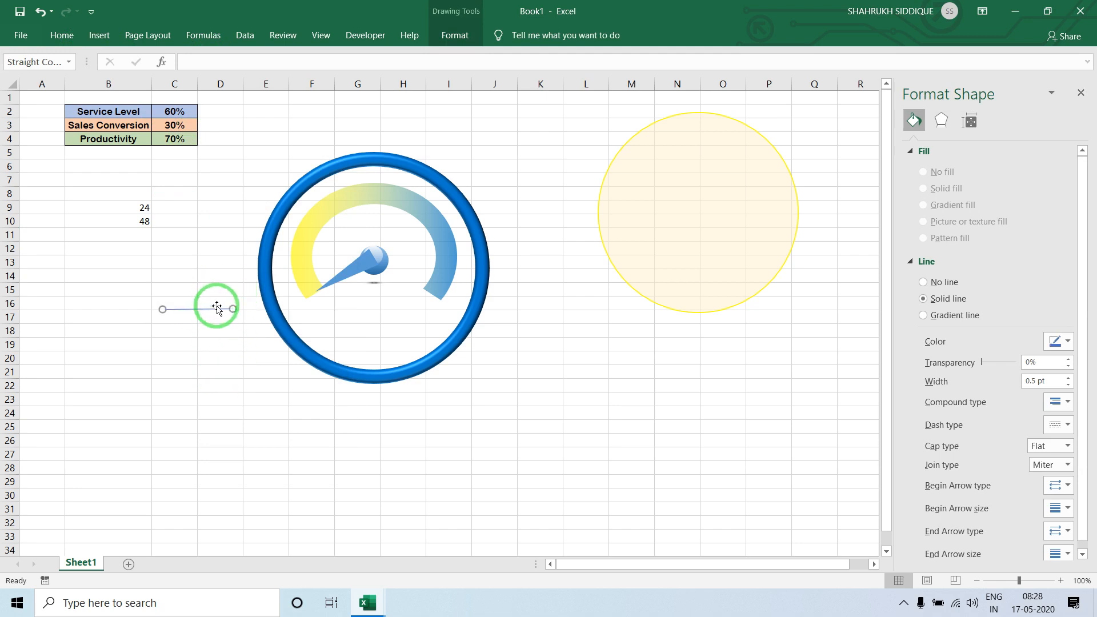
- Give the new line a black outline with a ¾ pt weight
left_click(454, 34)
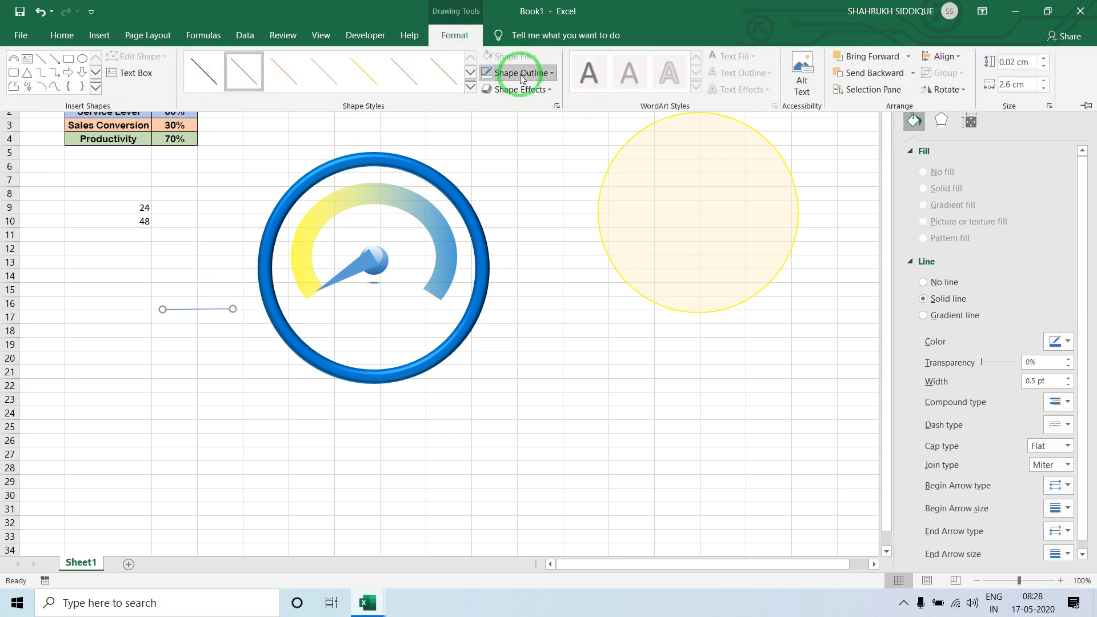
left_click(519, 72)
left_click(500, 123)
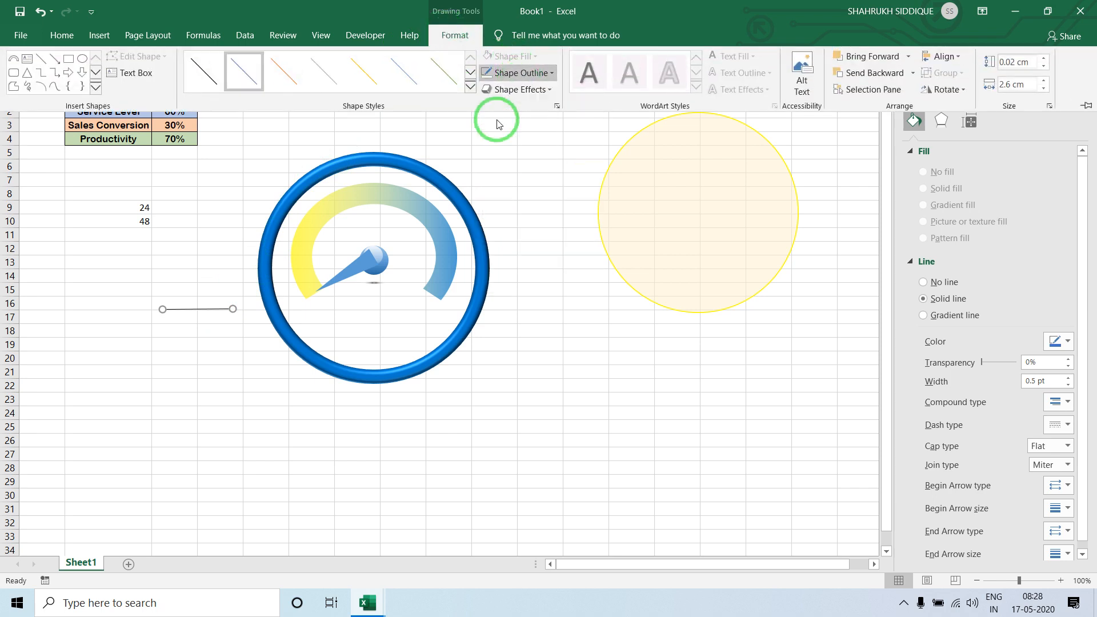
left_click(534, 73)
mouse_move(544, 248)
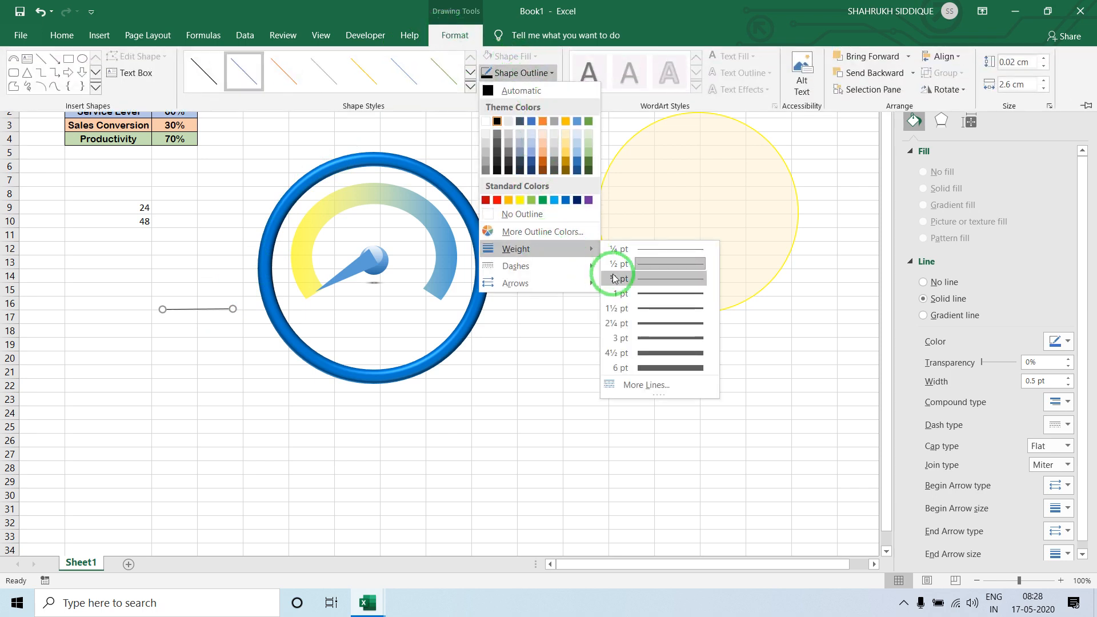
left_click(651, 278)
- Shorten the line to 1 cm, place it across the scale's yellow end and tilt it to follow the needle's angle
left_click_drag(233, 308, 309, 293)
left_click(208, 311)
left_click(166, 349)
left_click(177, 309)
left_click(970, 123)
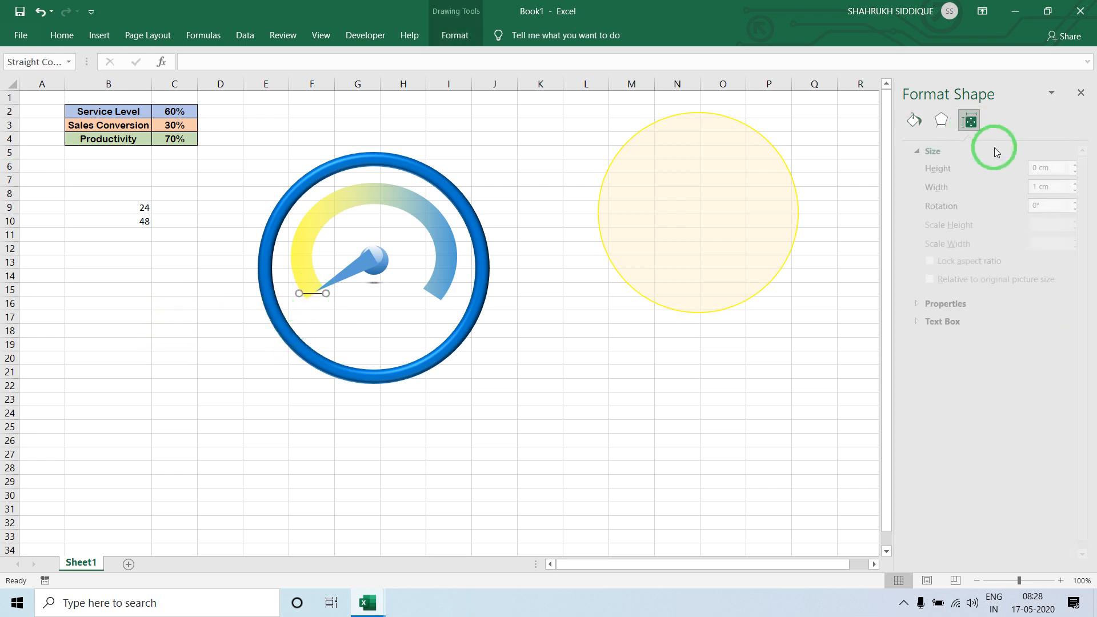
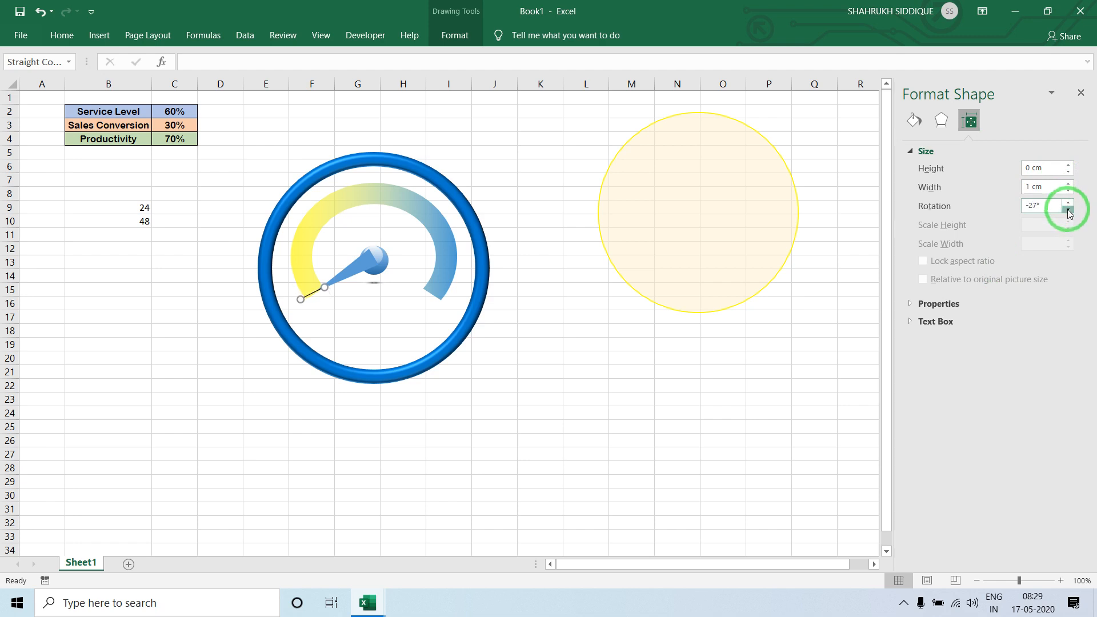
left_click(142, 399)
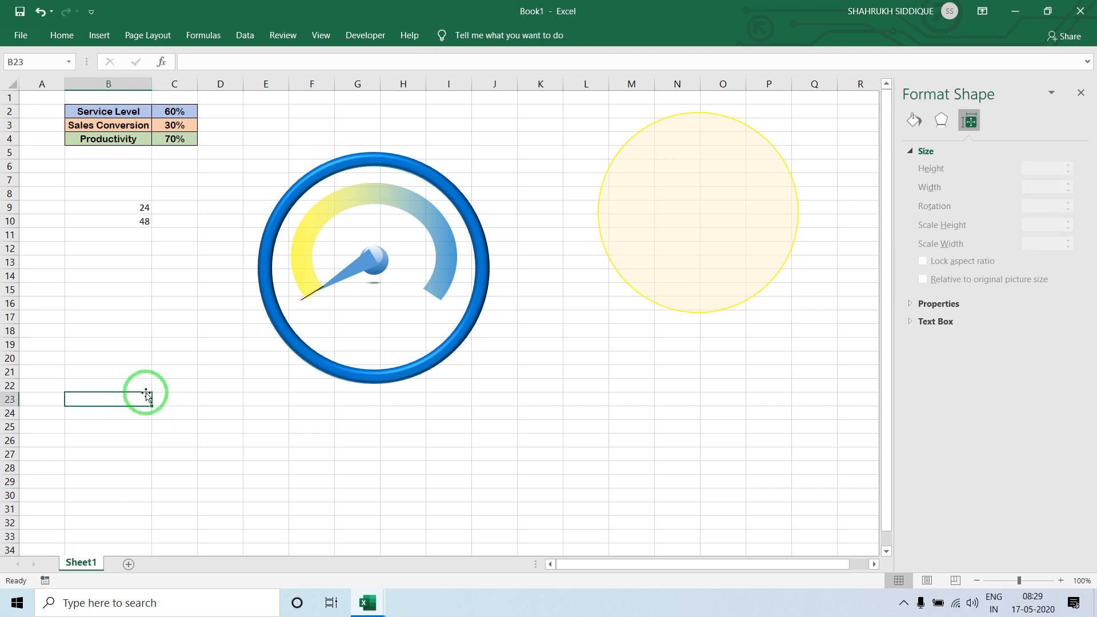
- Fine-tune the tick line's position against the needle's tip, with its rotation at -32°, and select the needle group
left_click(312, 294)
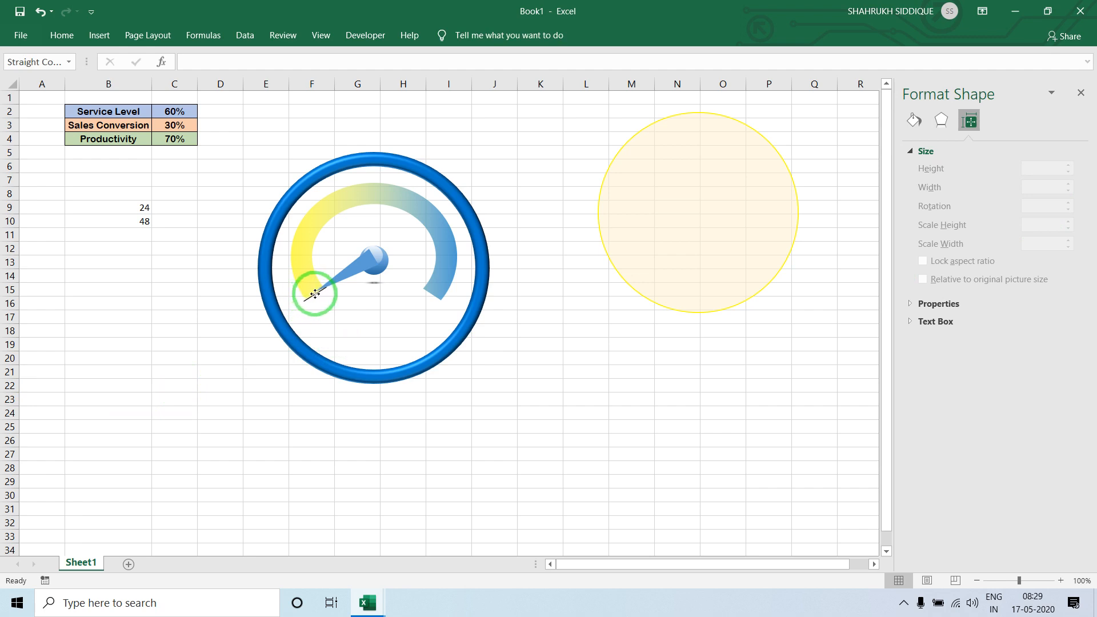
left_click(226, 466)
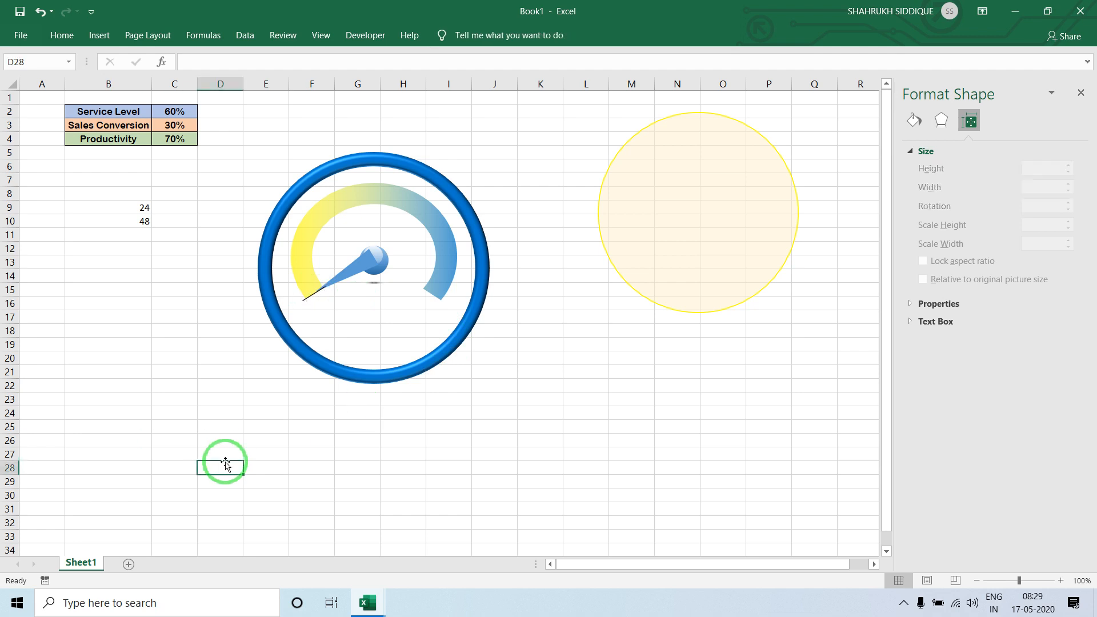
left_click(320, 287)
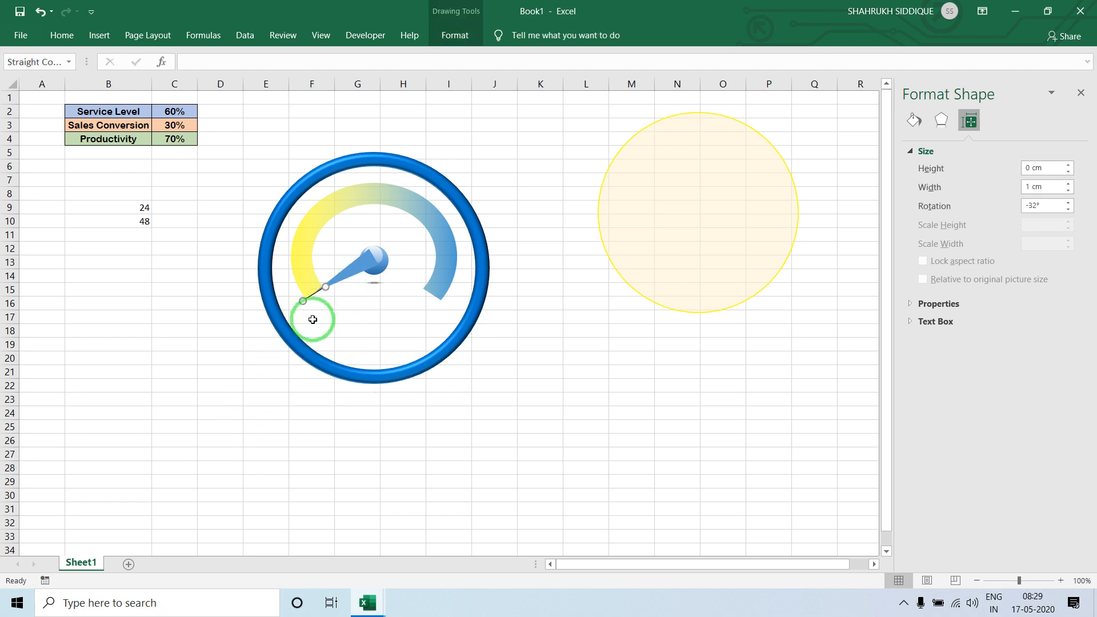
left_click(359, 275)
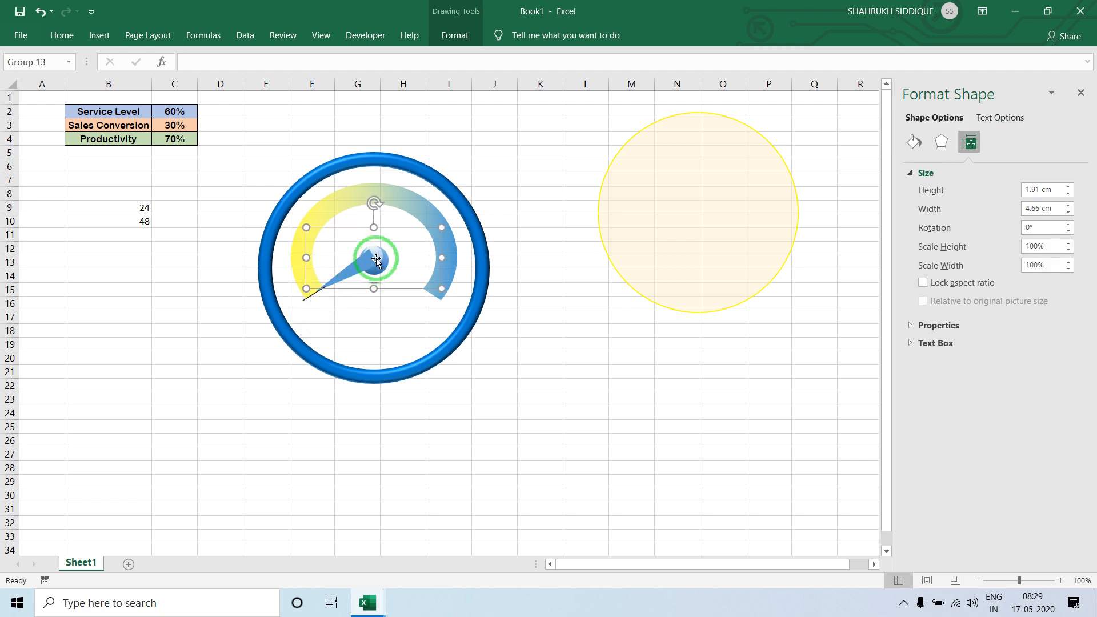
- Nudge the gauge's needle group slightly to the right and upward so its tip aligns with the starting tick line
left_click_drag(401, 228, 406, 227)
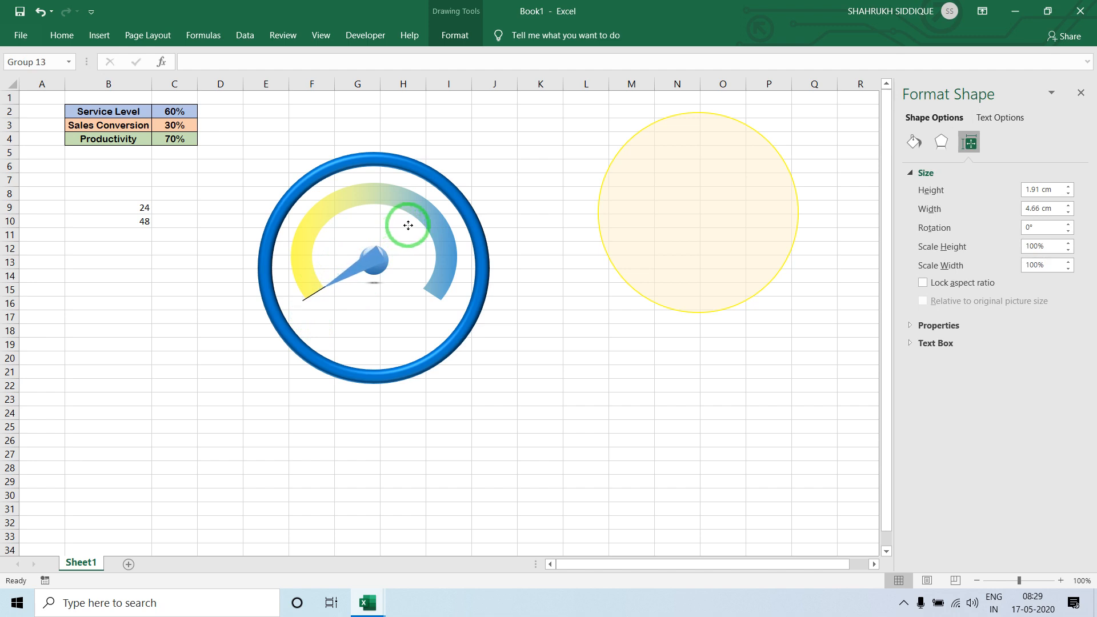
left_click_drag(407, 225, 410, 224)
left_click_drag(407, 225, 407, 225)
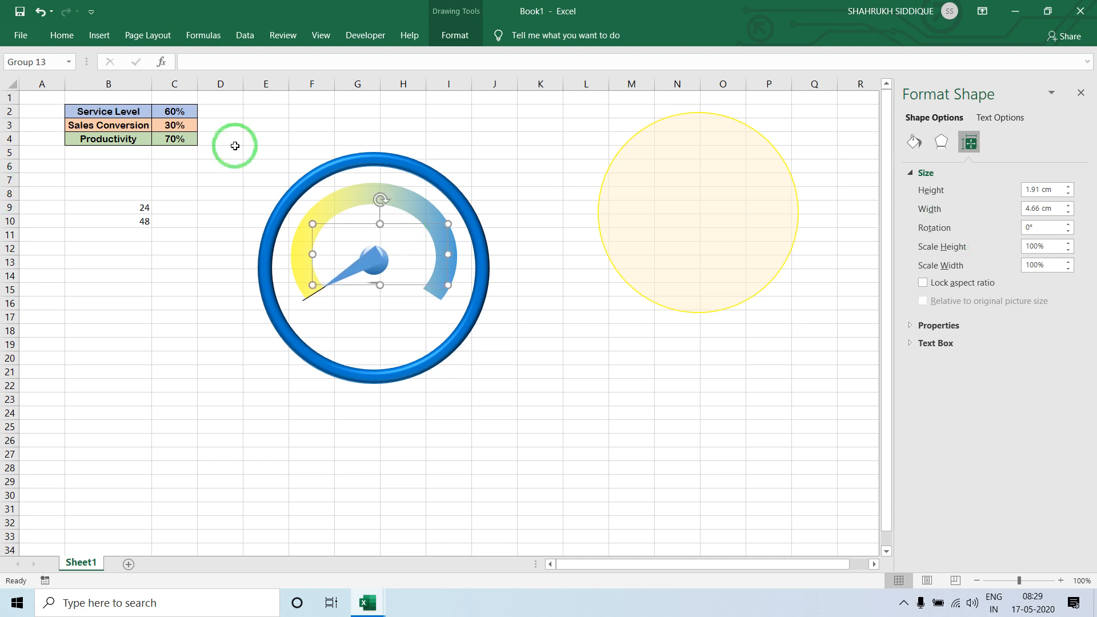
- Set the needle group's rotation to 240° to test its position at the arc's far end
left_click(1020, 226)
type("240")
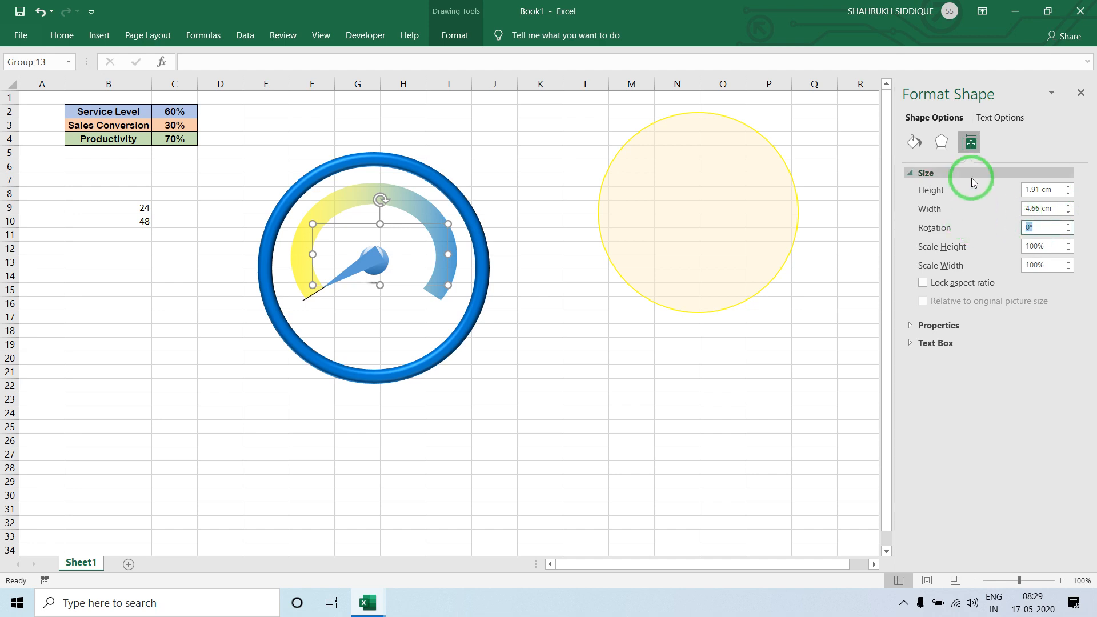
key("Return")
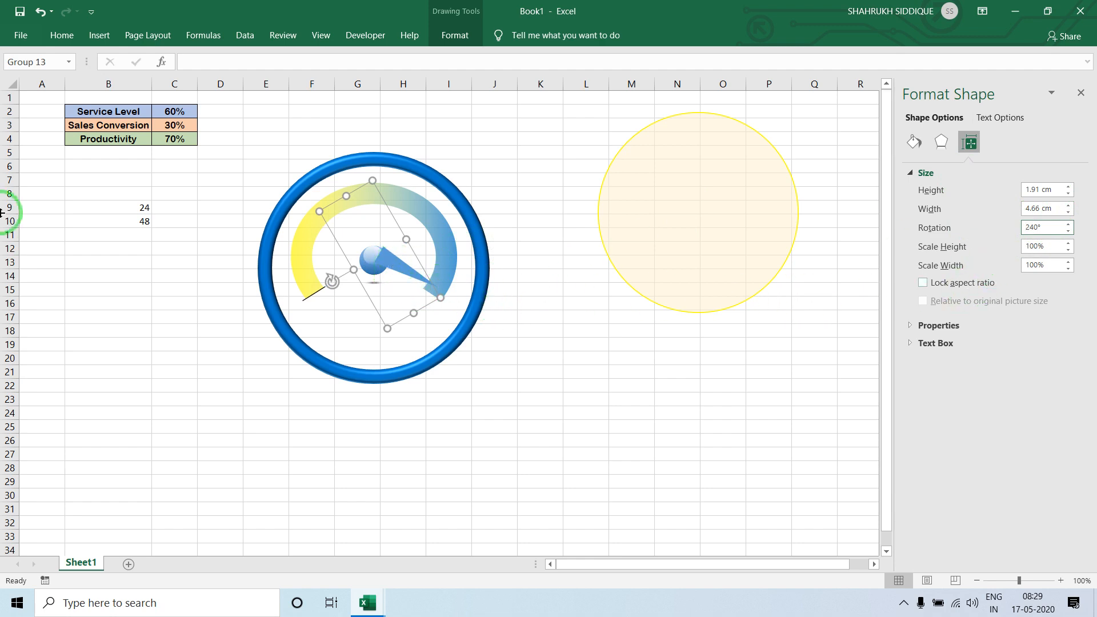
- Try increasing the needle group's rotation one degree at a time to 246°, and reset it to 0°
left_click(1071, 224)
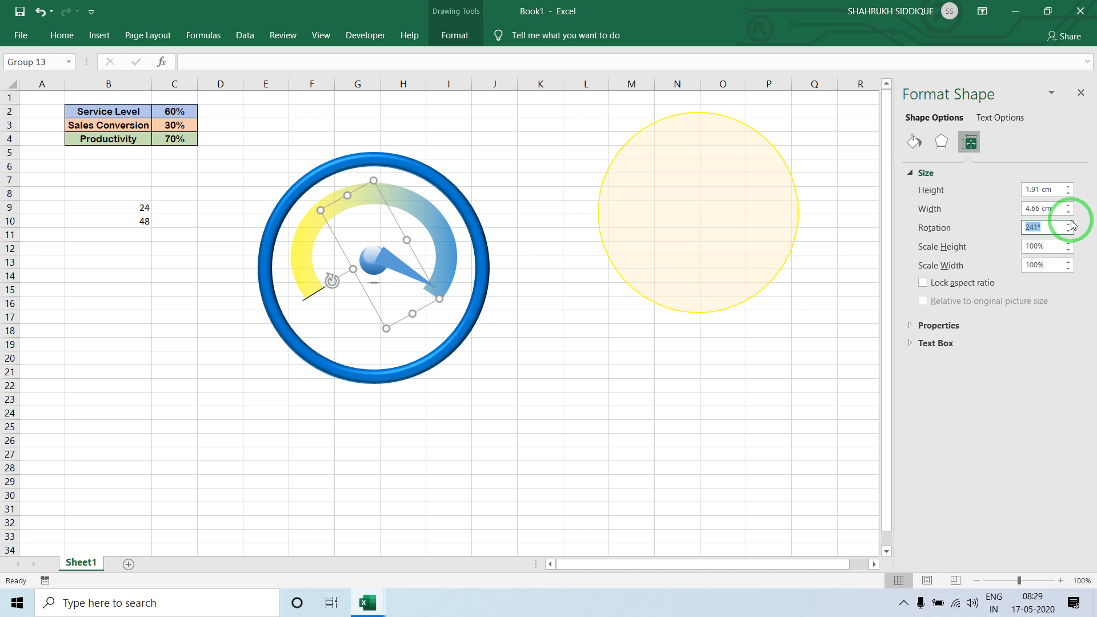
left_click(1070, 224)
left_click(1070, 225)
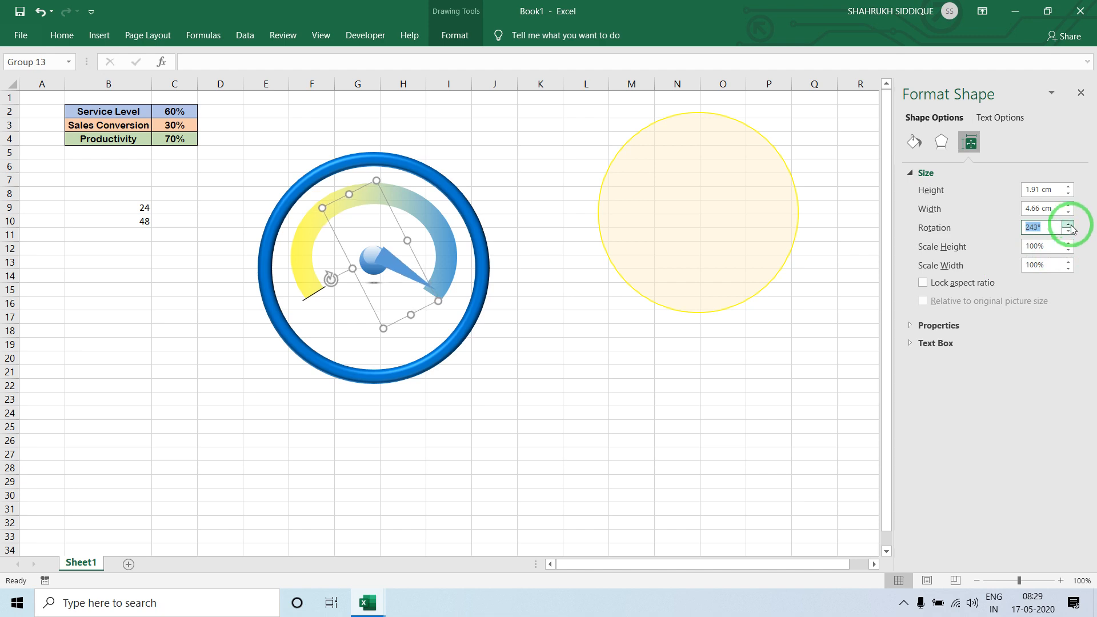
left_click(1071, 224)
left_click(1070, 225)
left_click(1071, 225)
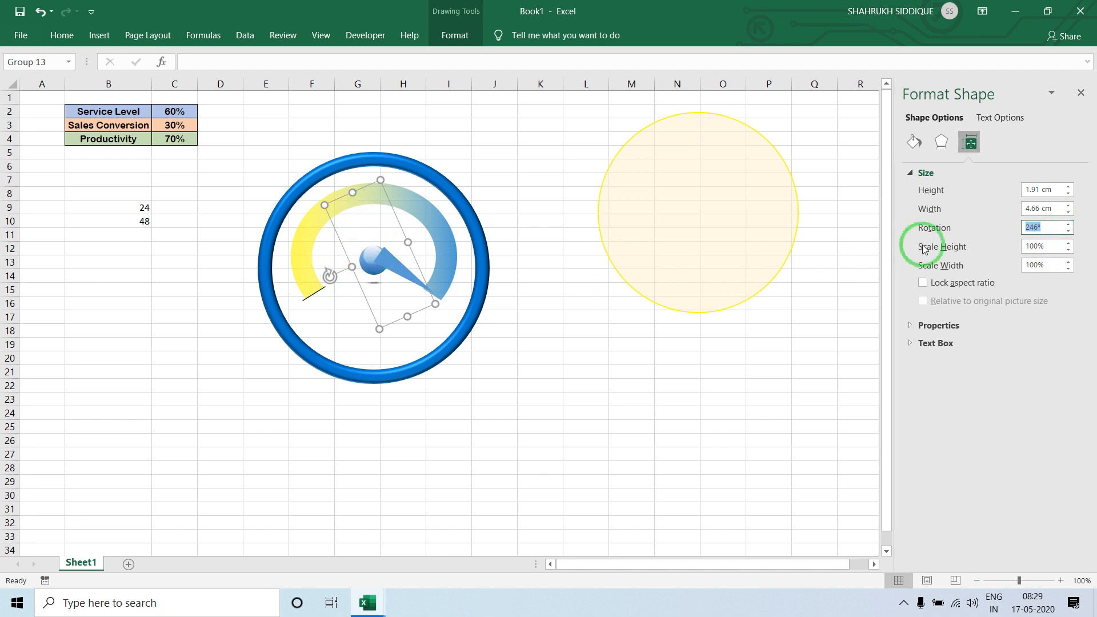
type("0")
key("Return")
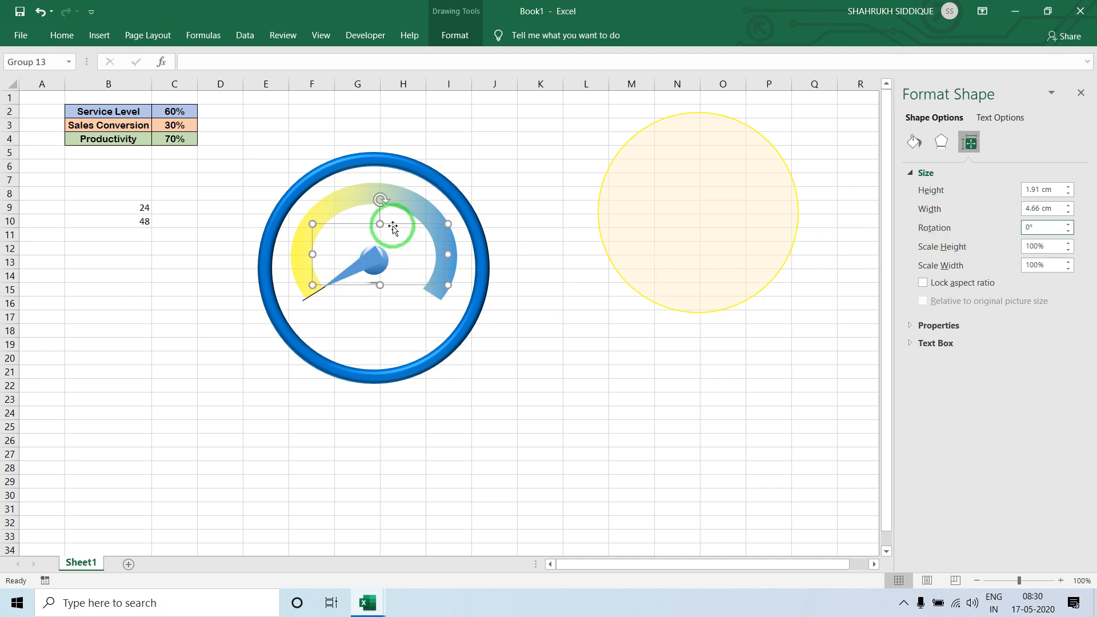
- Shift the needle group slightly left and down, test it at a 240° rotation, and undo that rotation
left_click_drag(392, 226, 392, 231)
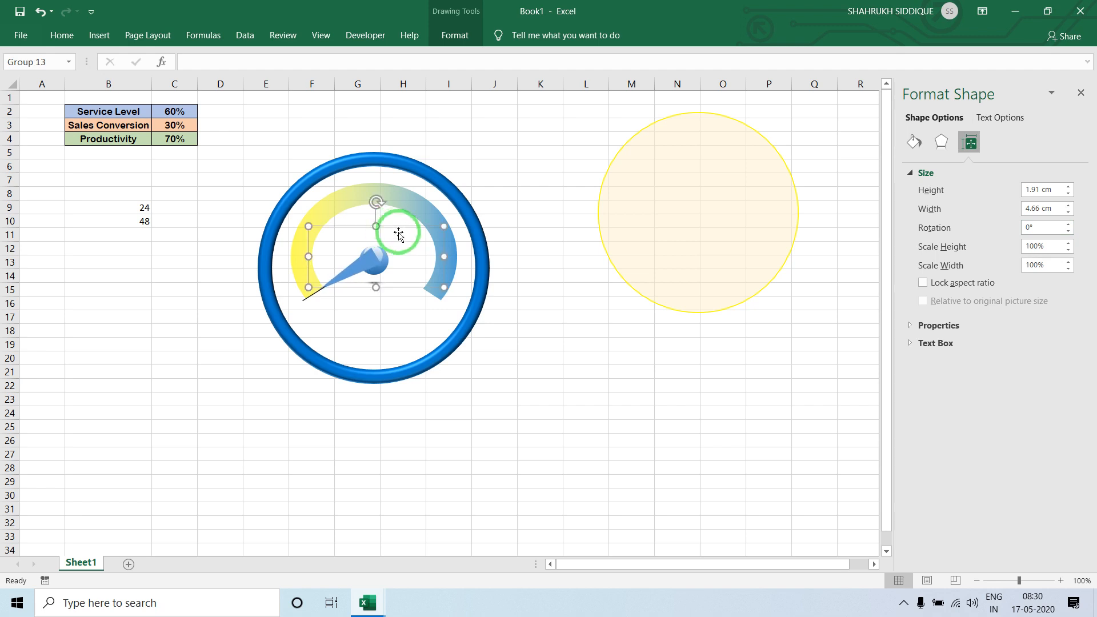
left_click(1041, 229)
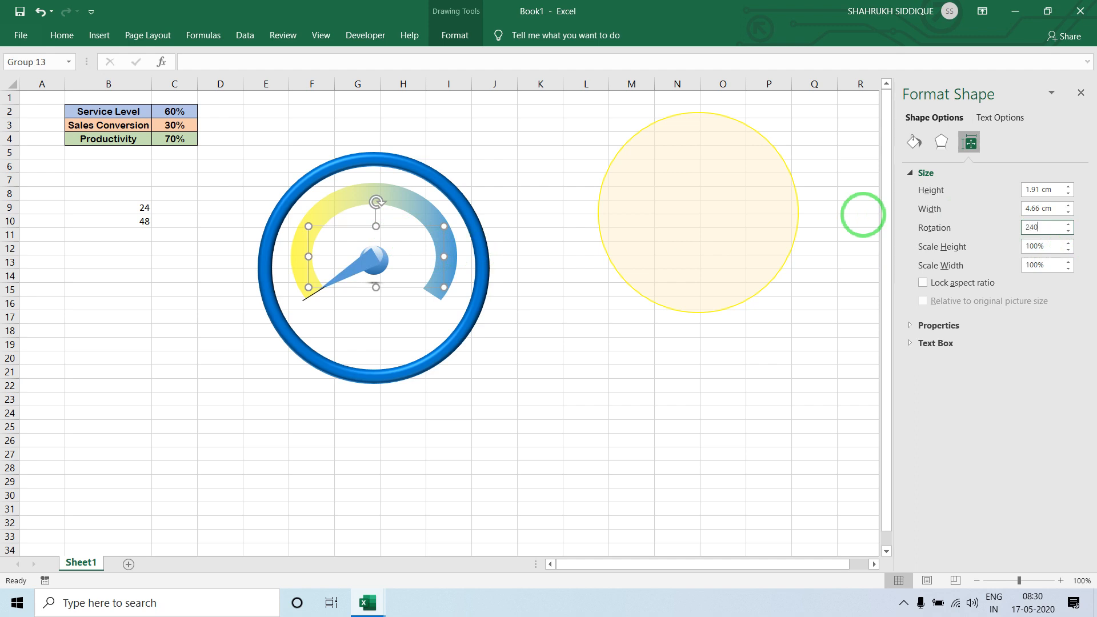
key("Return")
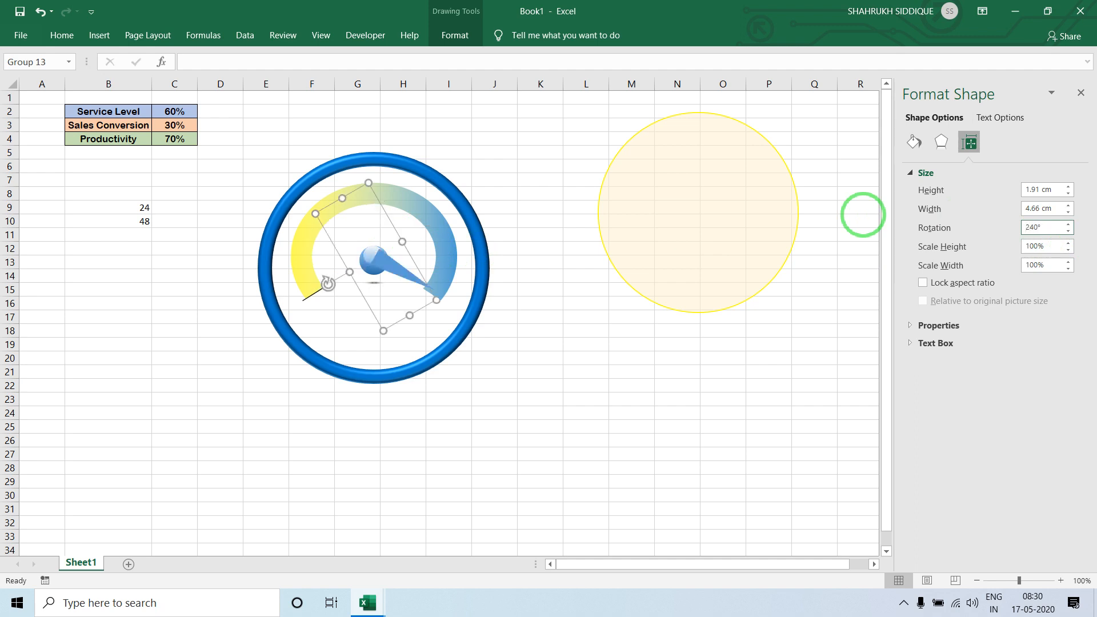
left_click(507, 151)
key("ctrl+z")
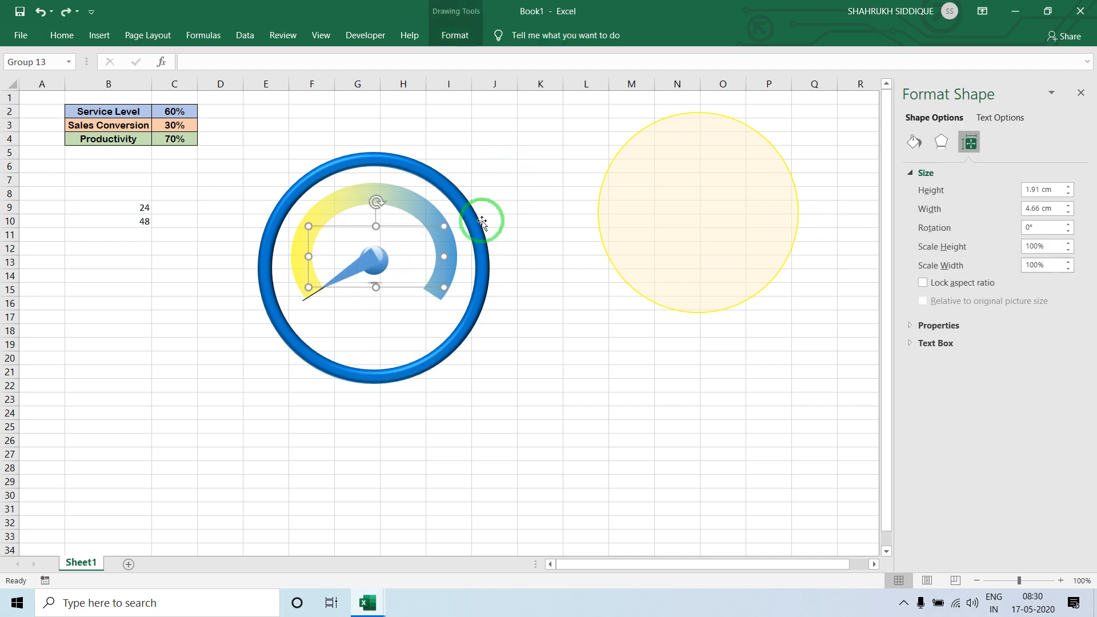
- Shrink the needle group to about 1.89 cm high and 4.43 cm wide, testing a 240° rotation and undoing it
left_click_drag(444, 226, 438, 227)
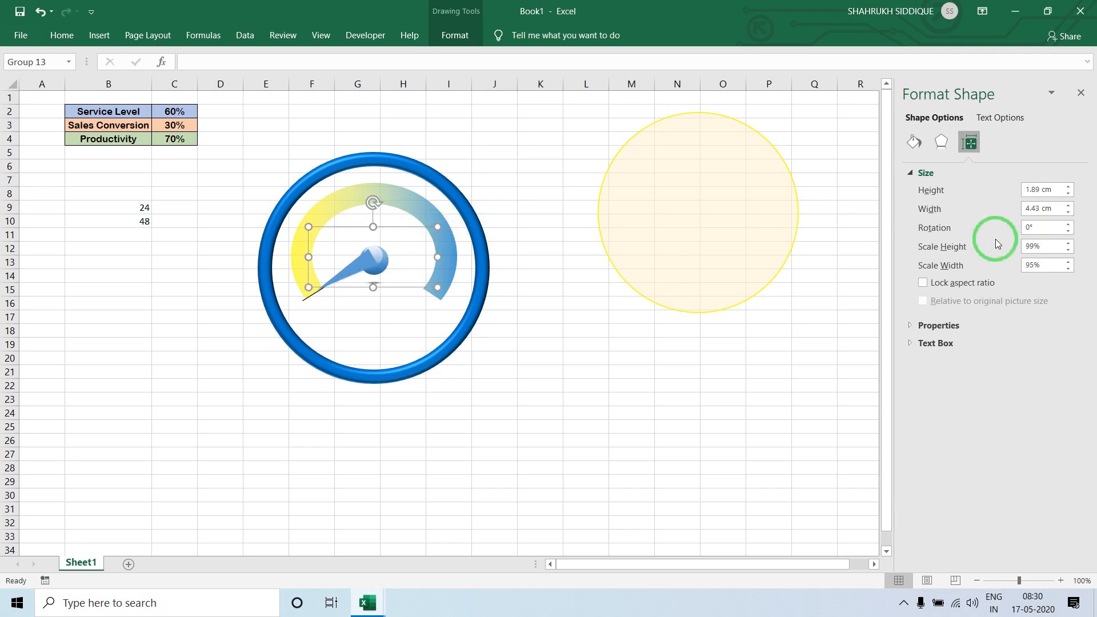
left_click_drag(1038, 227, 952, 224)
type("240")
key("Return")
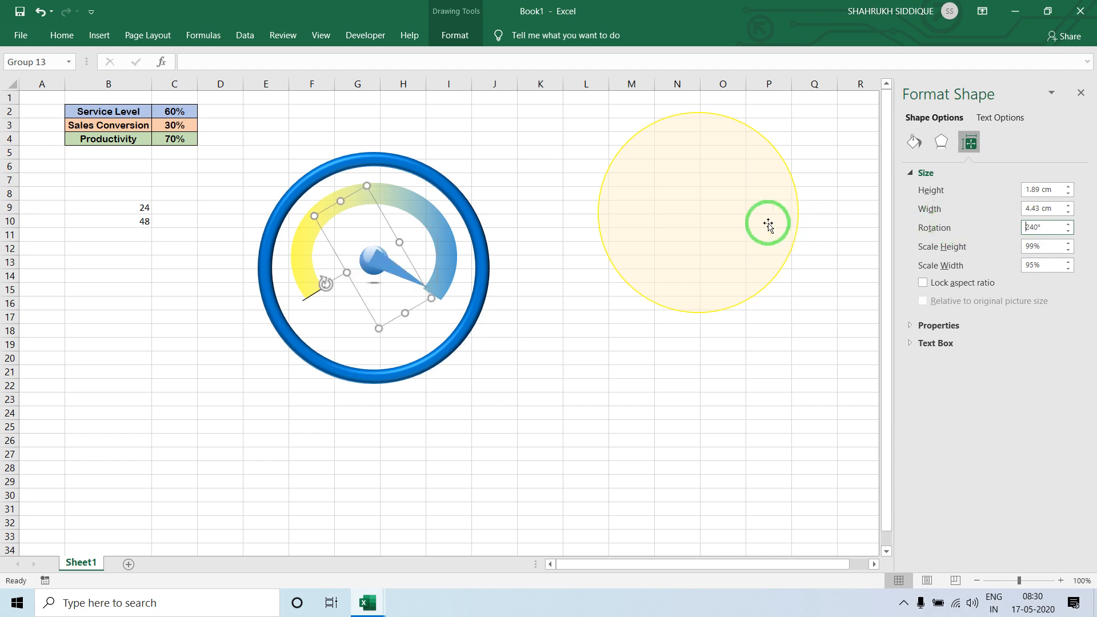
left_click(551, 149)
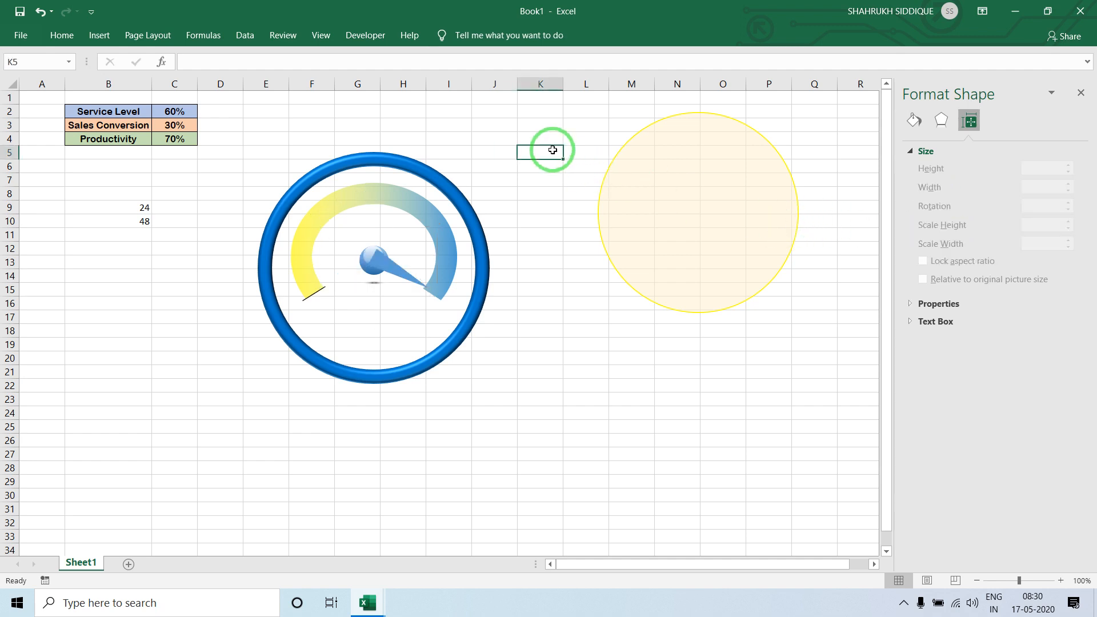
key("ctrl+z")
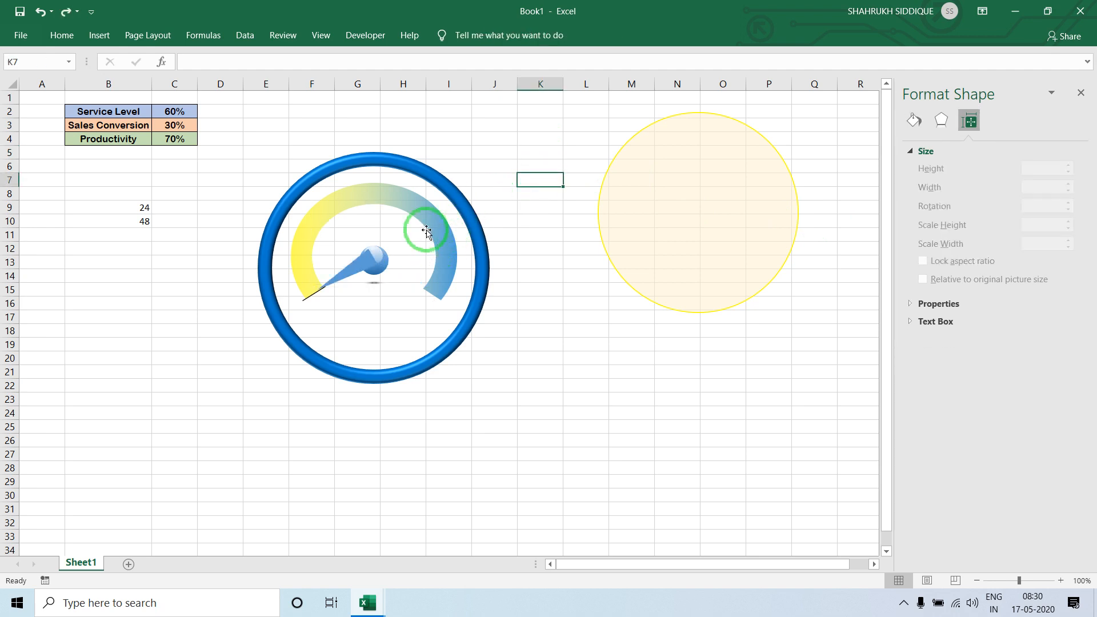
left_click(353, 259)
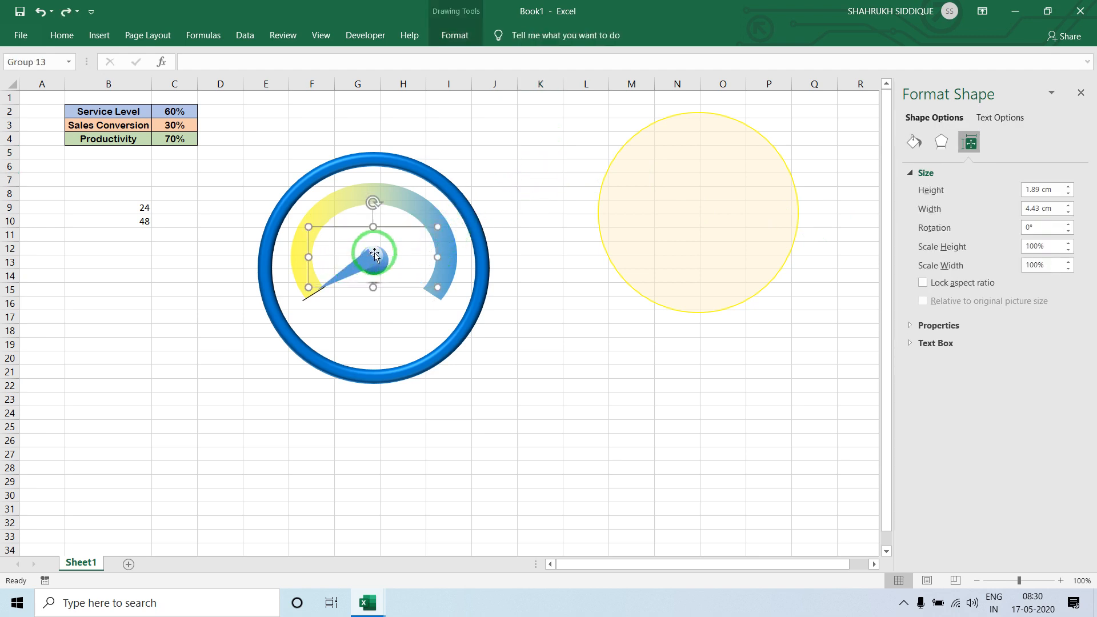
left_click(499, 200)
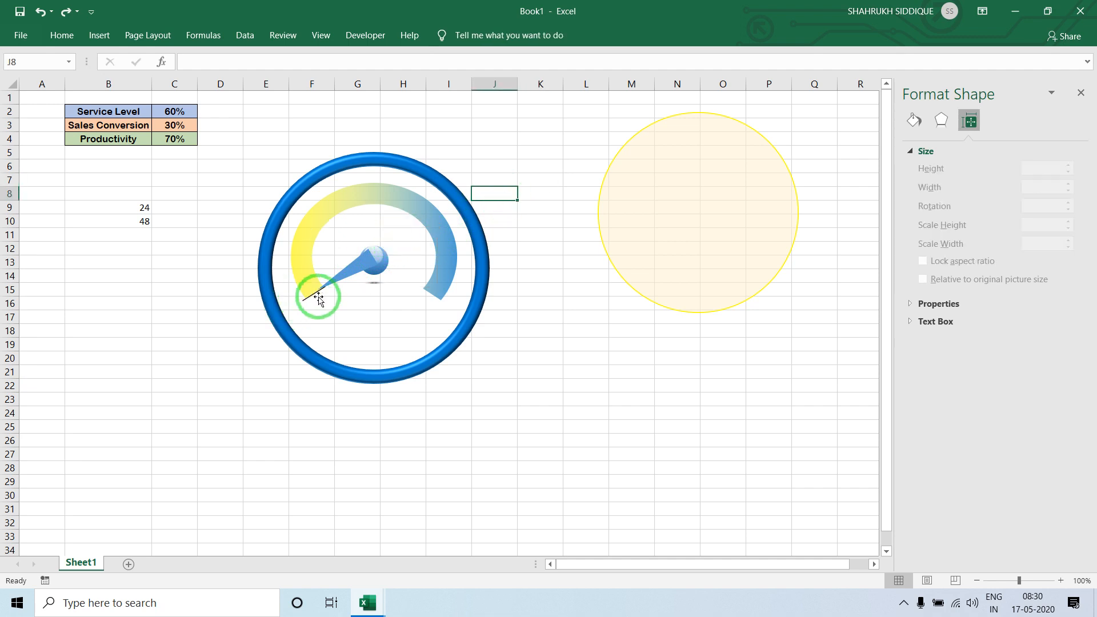
left_click(324, 285)
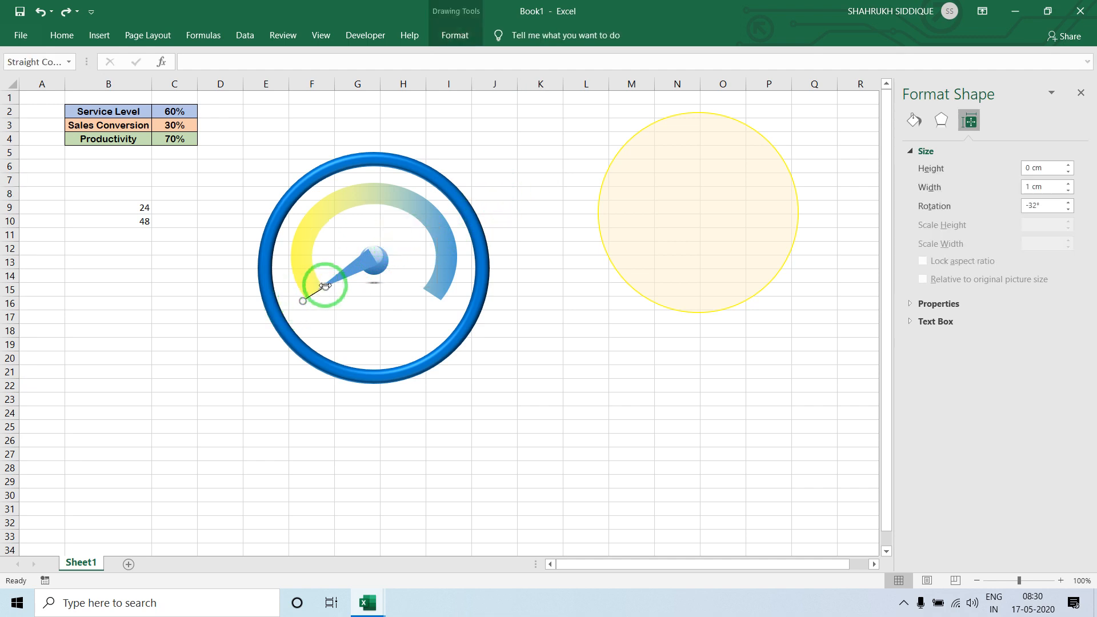
left_click(189, 266)
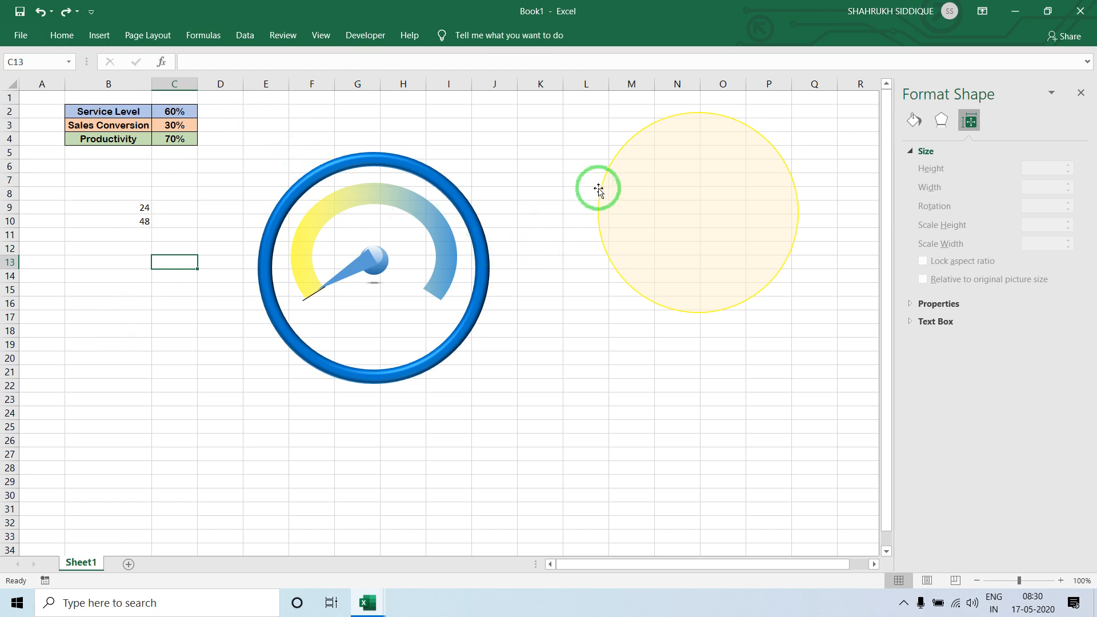
- Rotate the needle group to 24° and place a copy of the starting tick line on the arc at the needle's tip
left_click(348, 270)
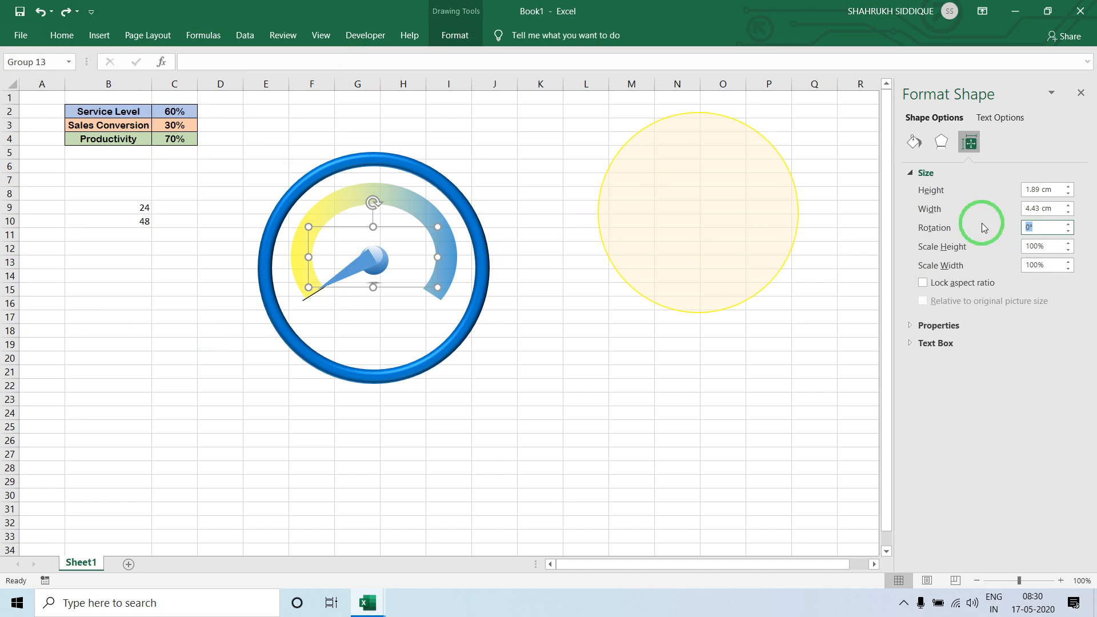
type("24")
key("Return")
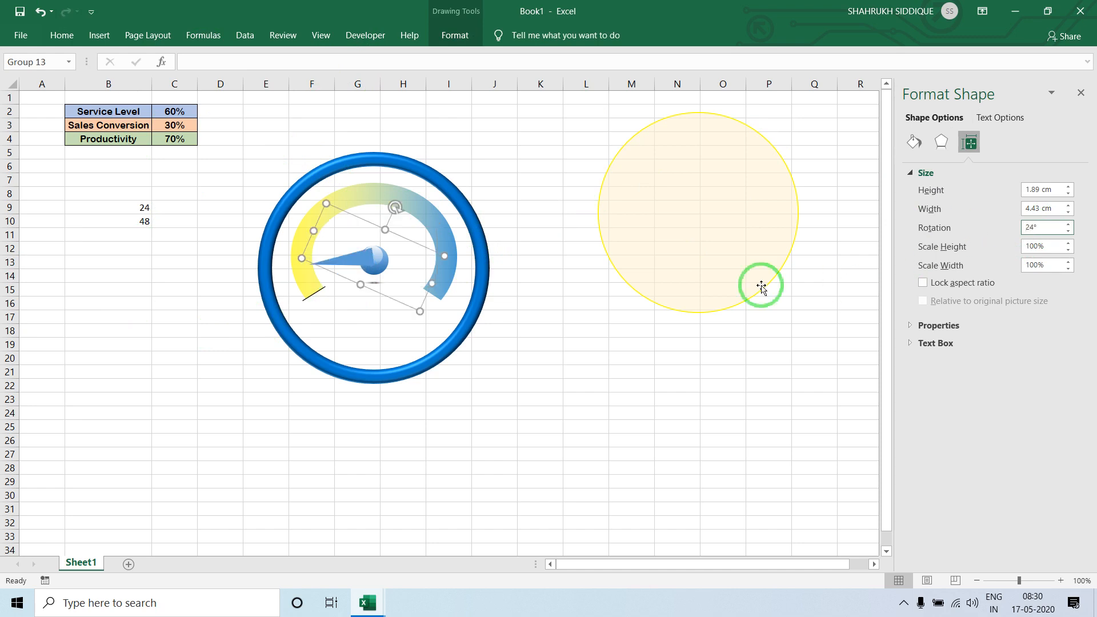
left_click(306, 300)
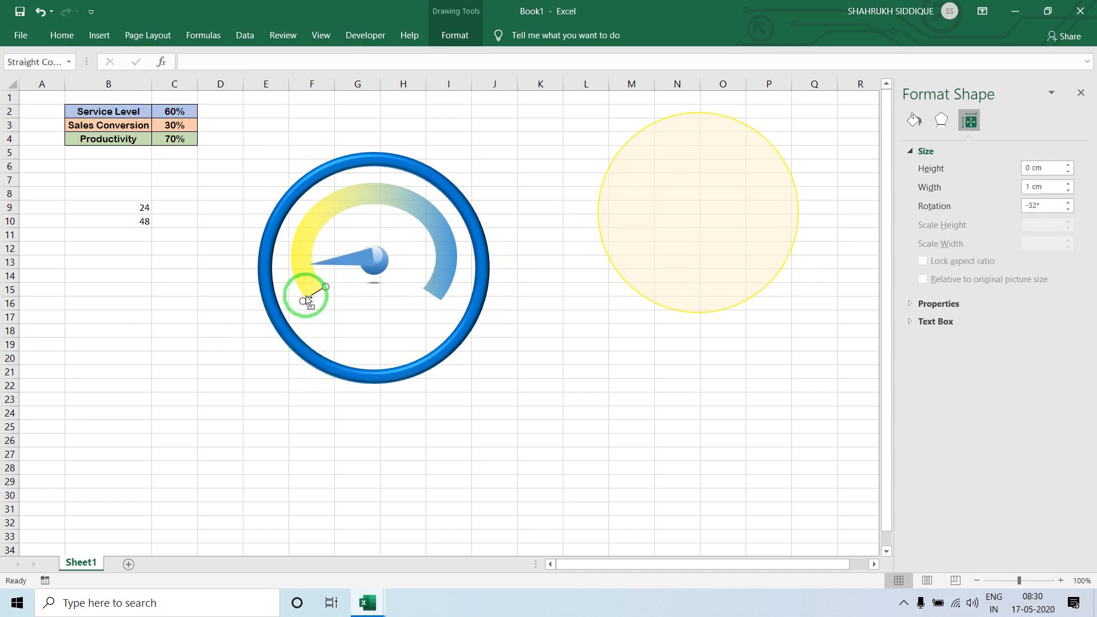
left_click_drag(309, 301, 294, 265)
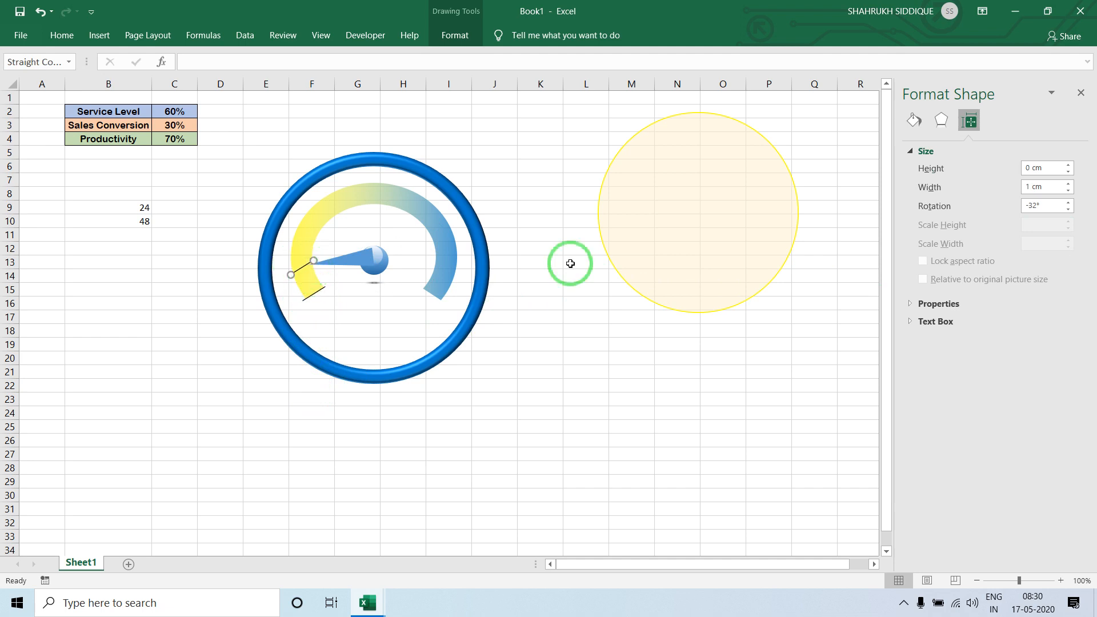
- Rotate the needle group to 48° and place another copy of the tick line on the arc near the needle's tip
left_click(363, 284)
left_click(1051, 227)
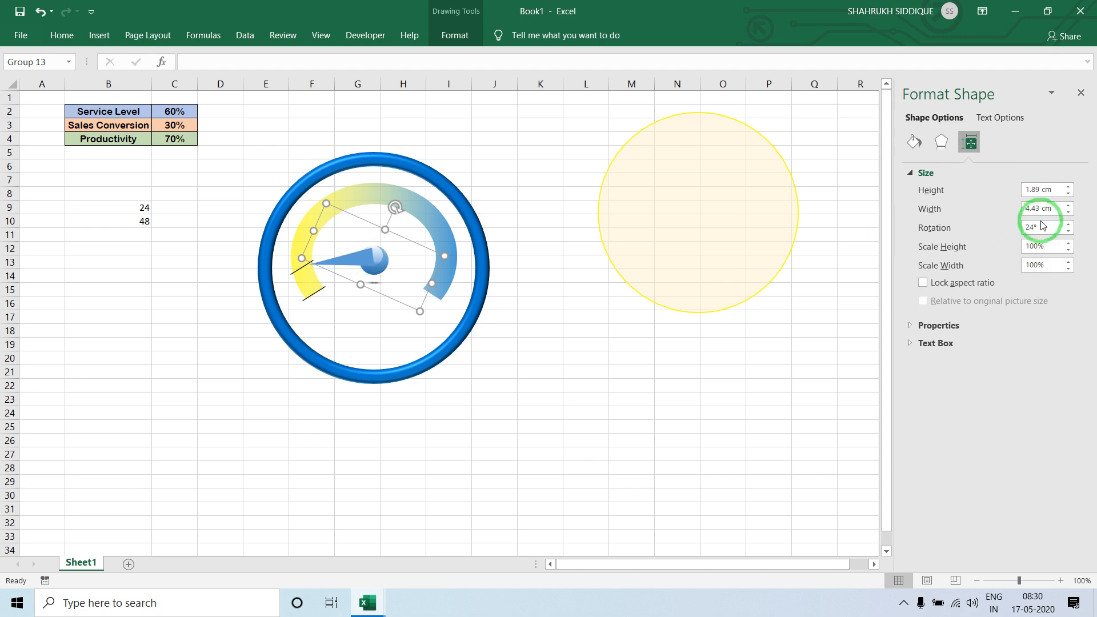
left_click(947, 228)
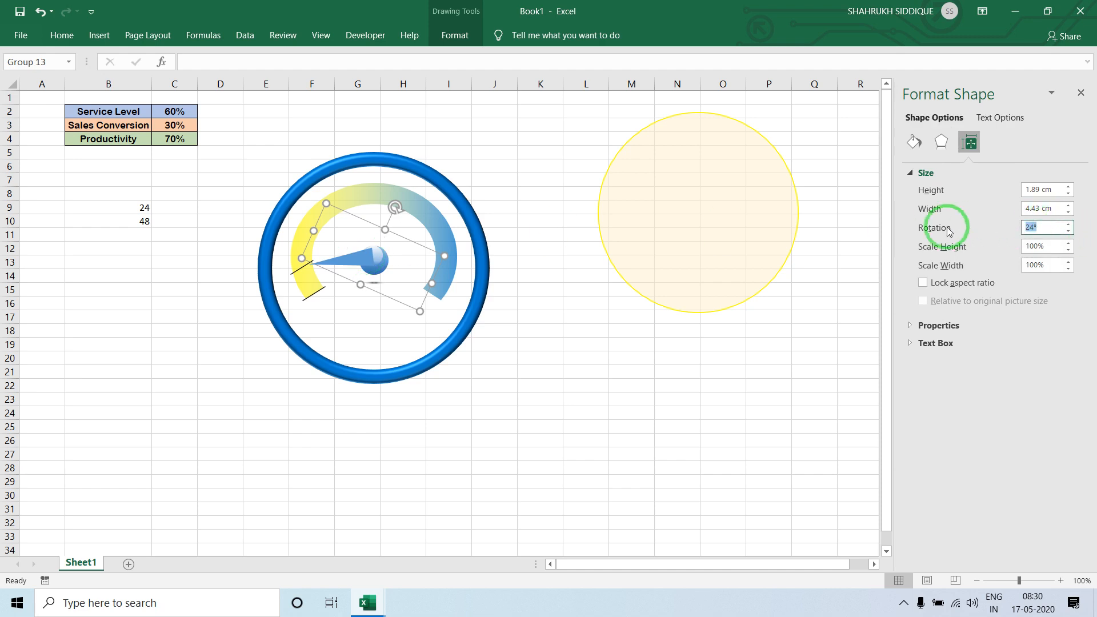
type("48")
key("Return")
left_click(307, 265)
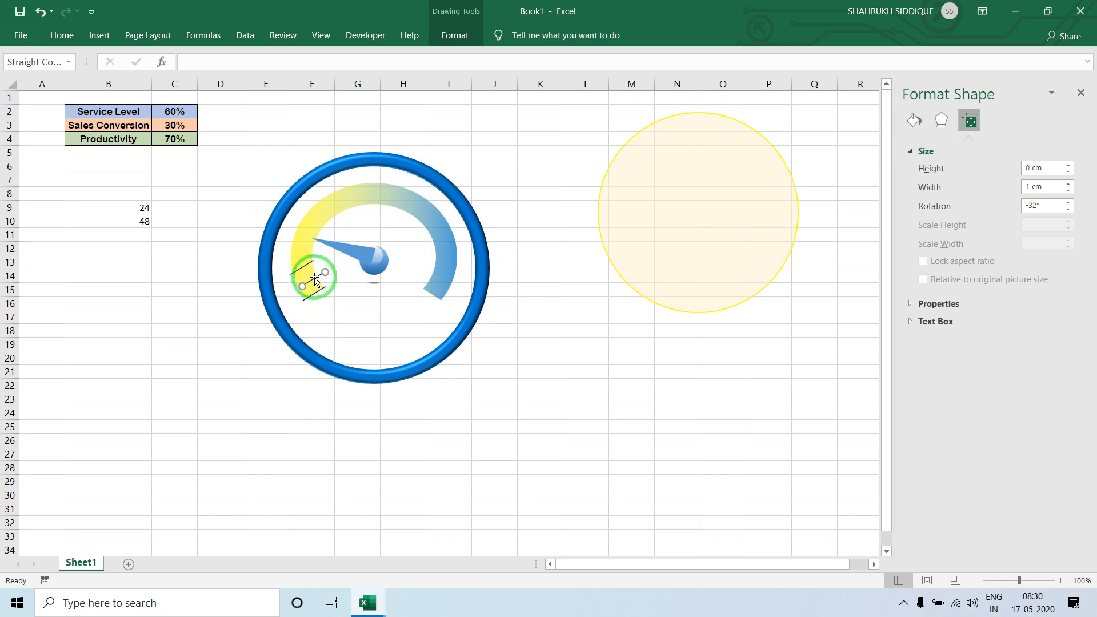
left_click_drag(315, 279, 307, 234)
- Set the needle group's rotation to 72° and select the uppermost tick line on the arc
left_click(1049, 189)
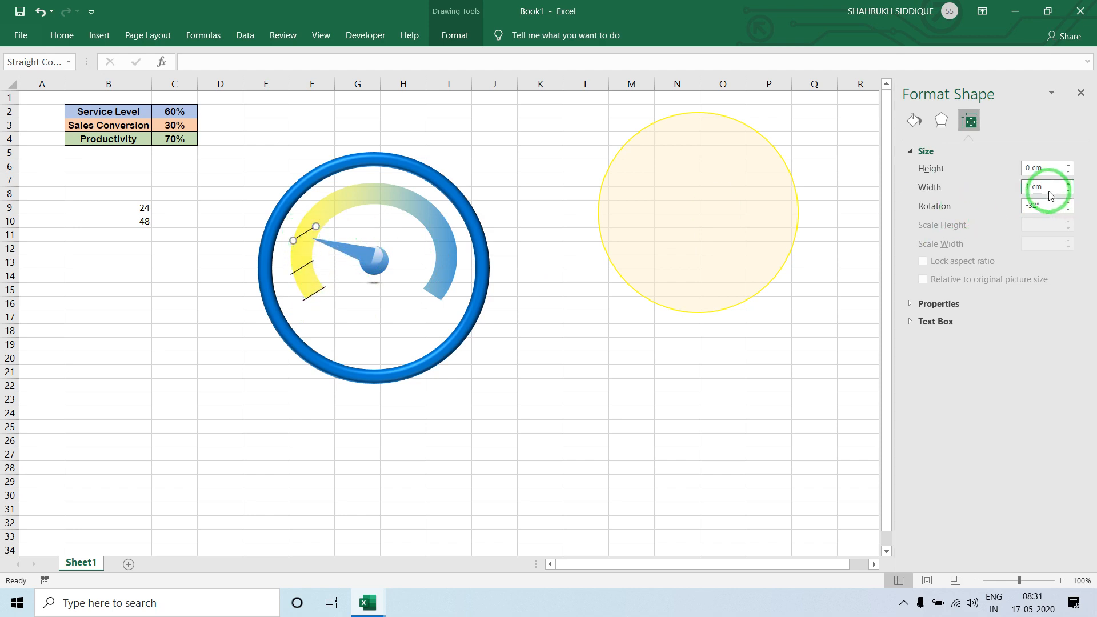
left_click(392, 237)
left_click(350, 252)
left_click(1062, 191)
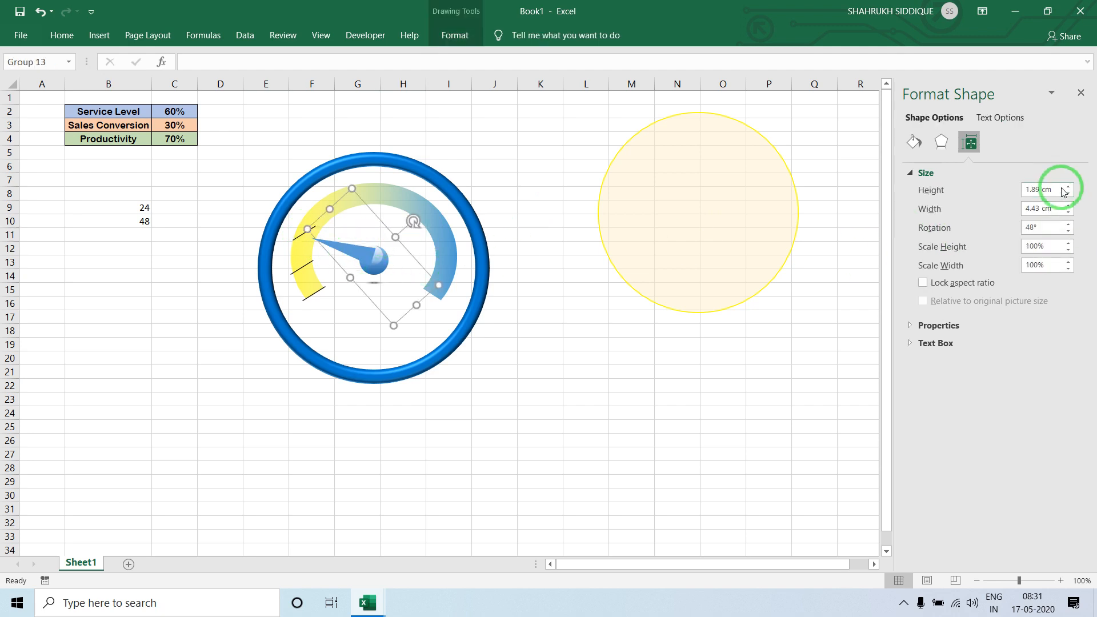
left_click(1042, 228)
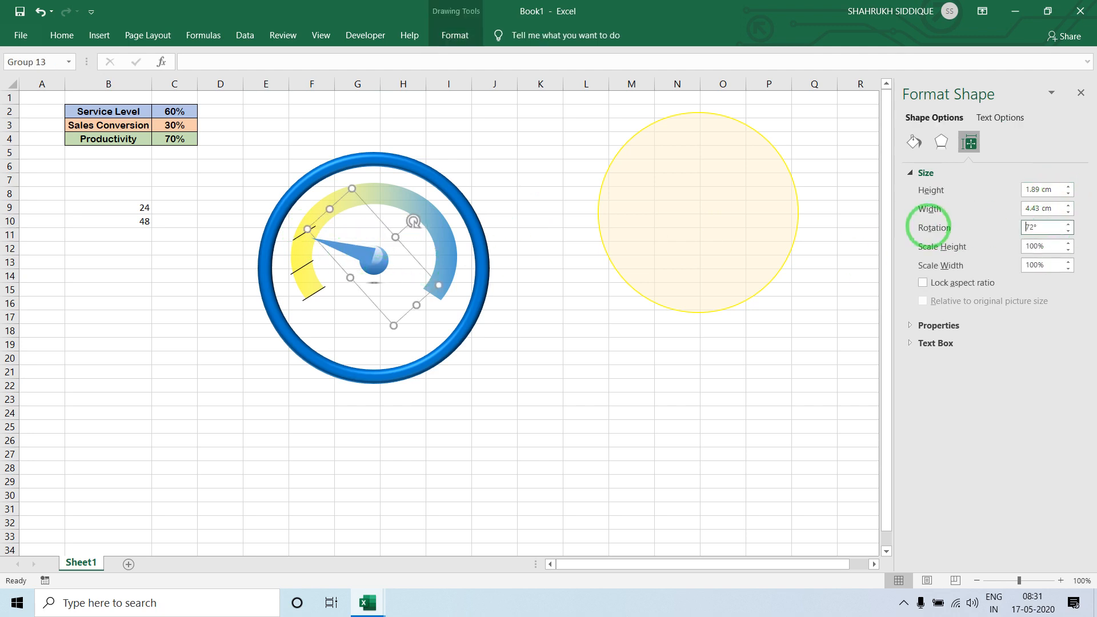
left_click(304, 233)
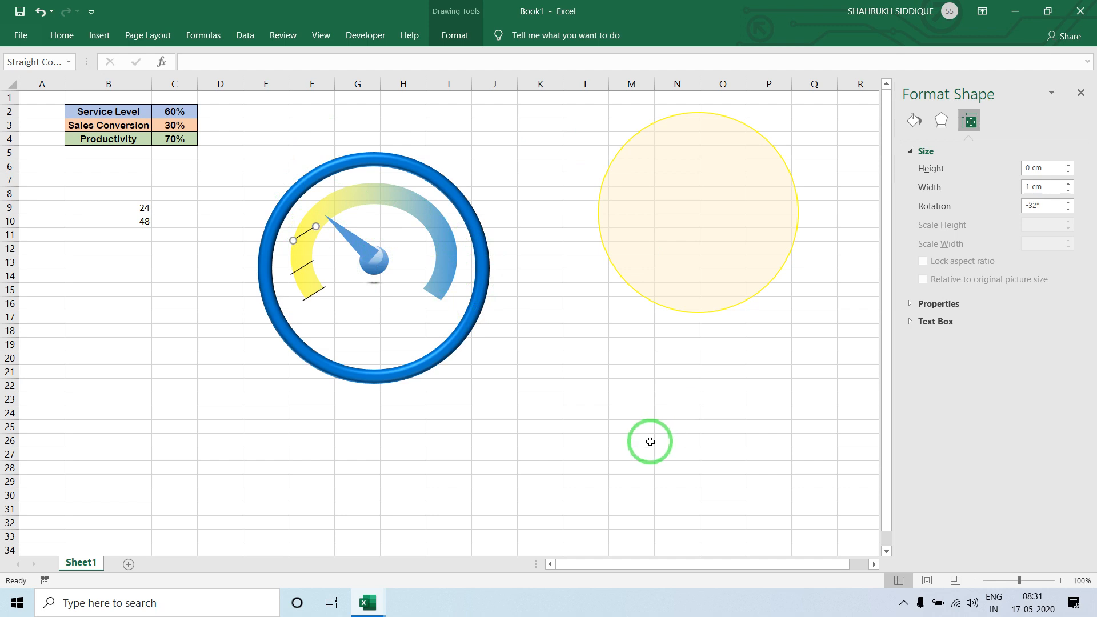
left_click(903, 603)
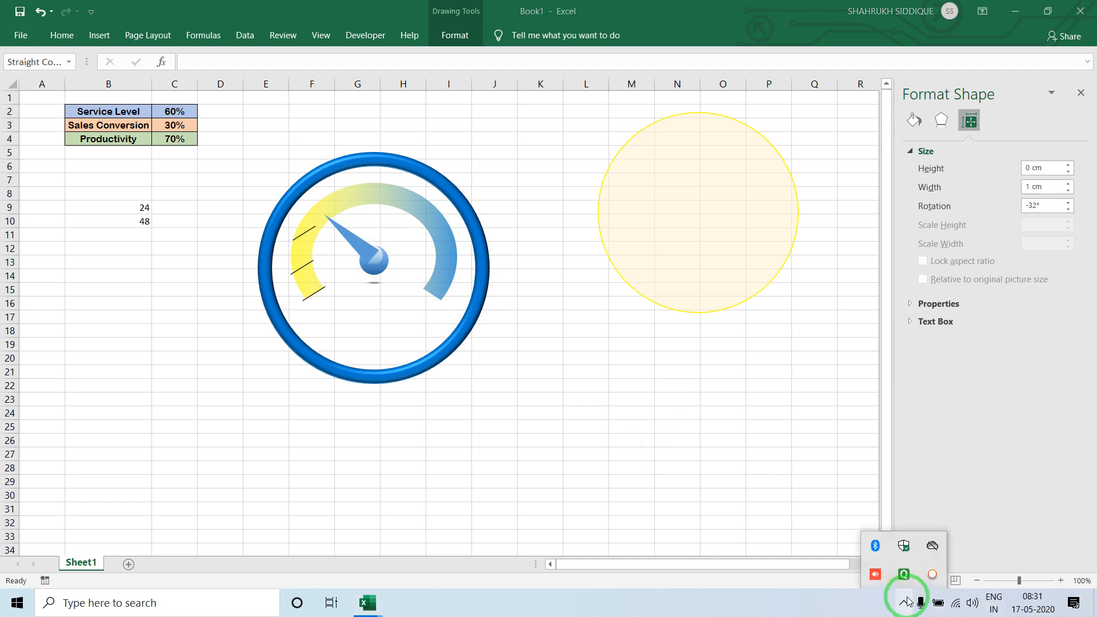
left_click(932, 575)
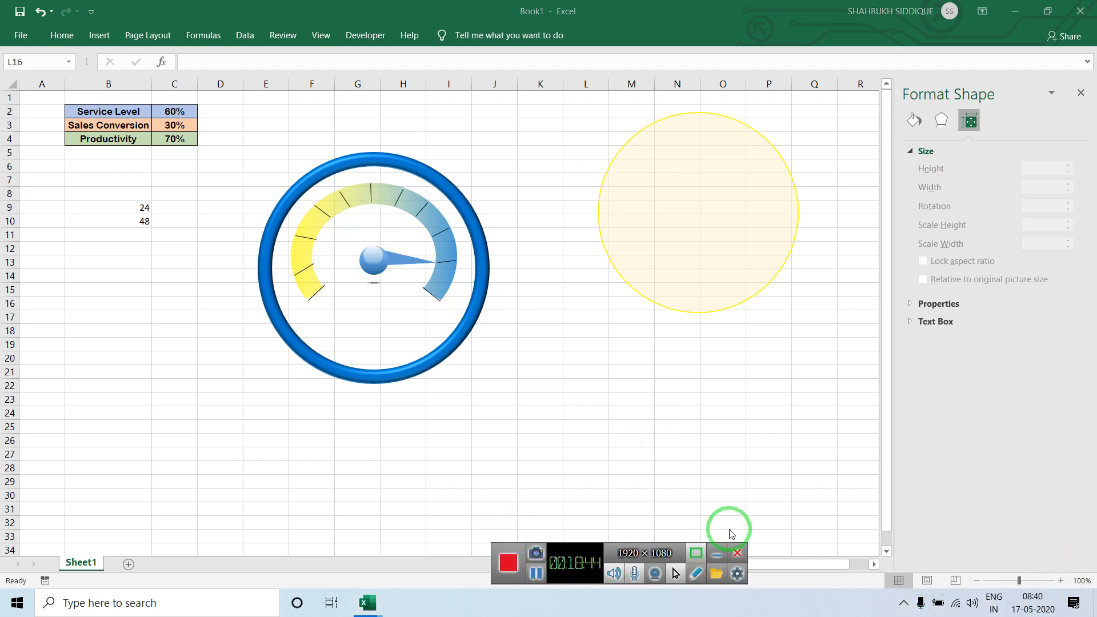
left_click(717, 557)
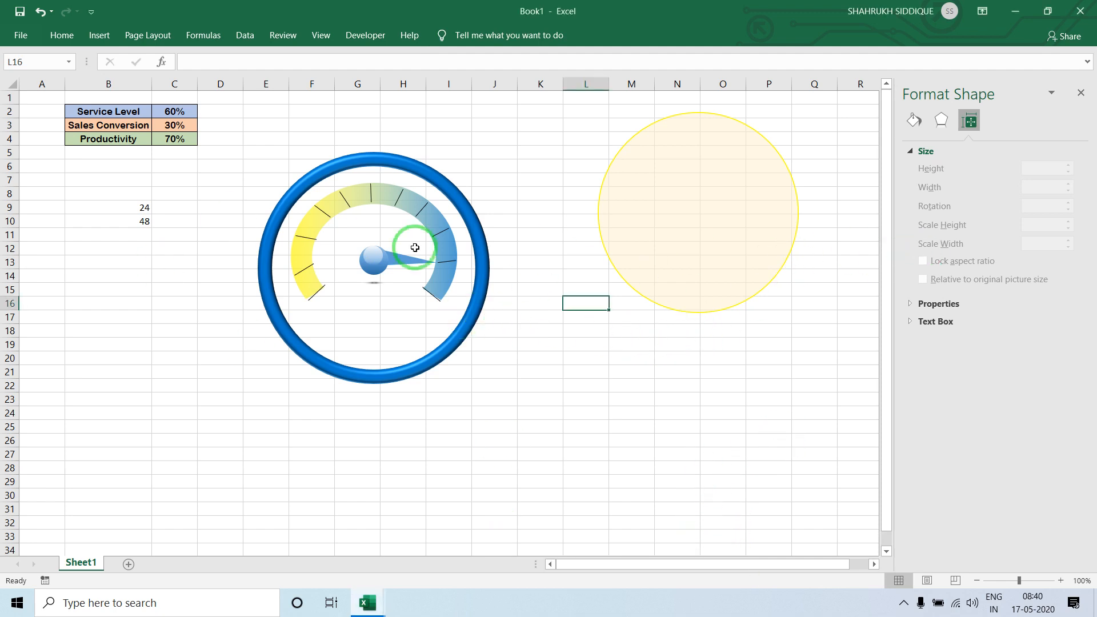
- Check the needle against the tick lines by setting the needle group's rotation to 0°, 24°, 48° and 72° in turn
left_click(393, 255)
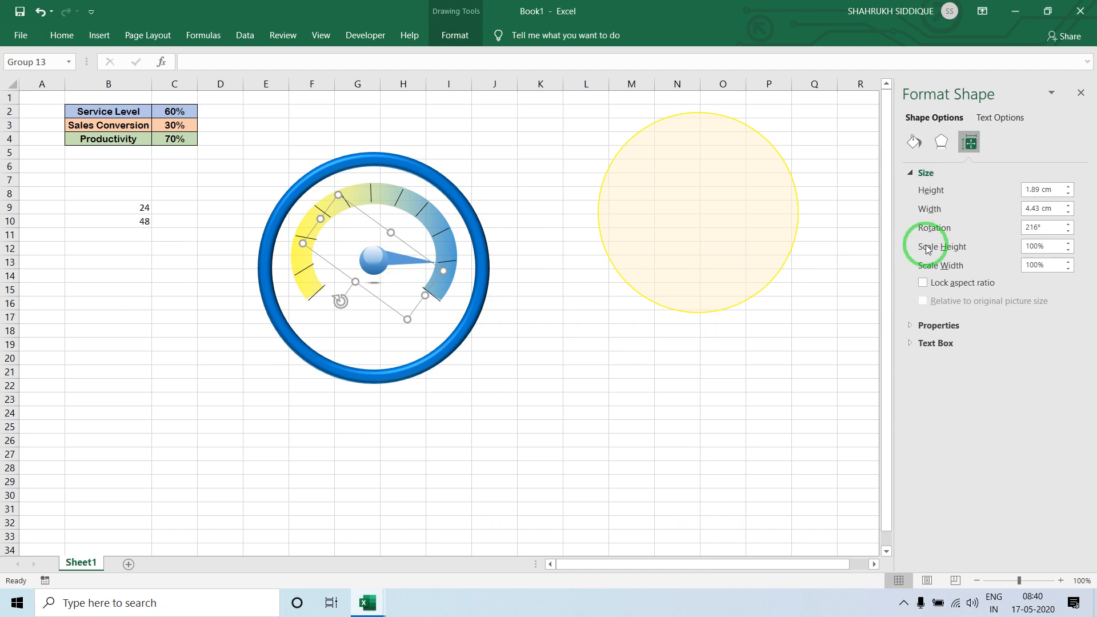
left_click(1053, 228)
key("Return")
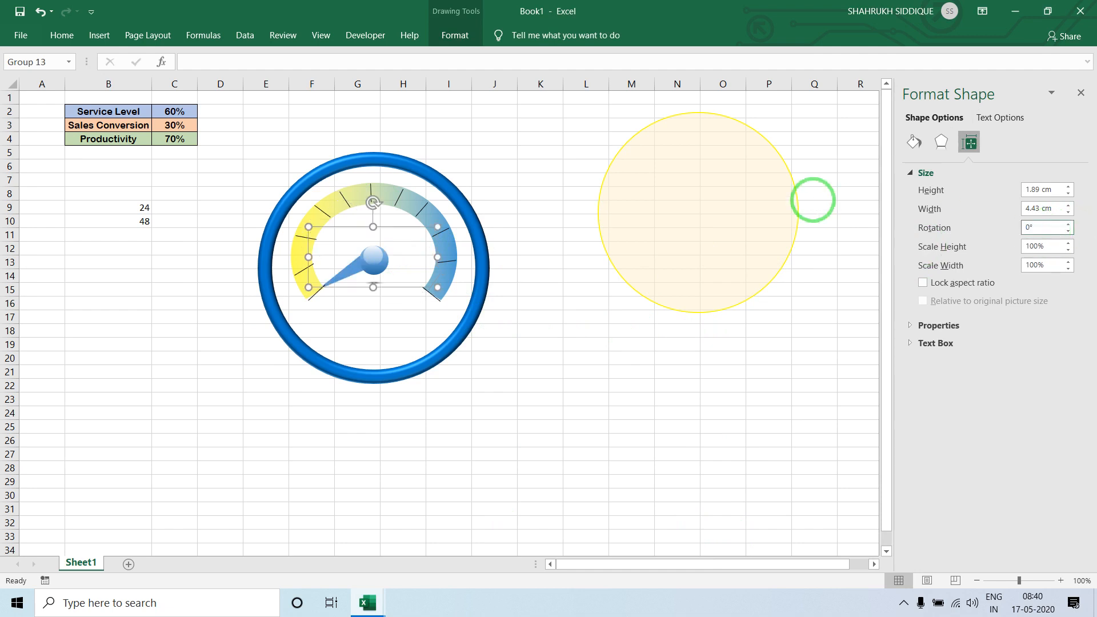
double_click(1038, 227)
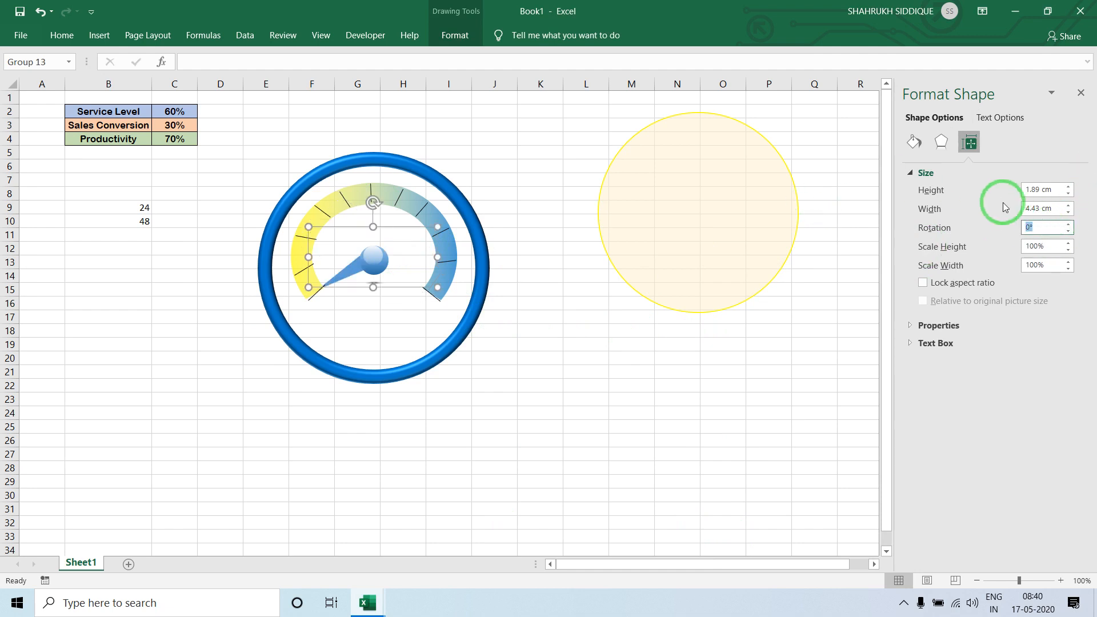
type("24")
key("Return")
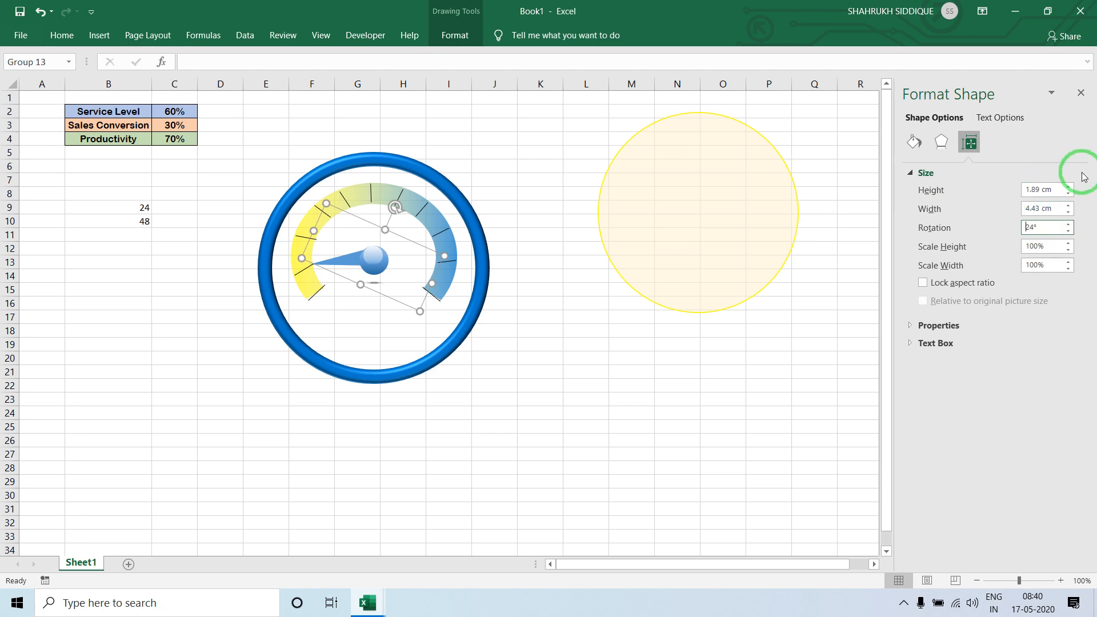
double_click(1039, 227)
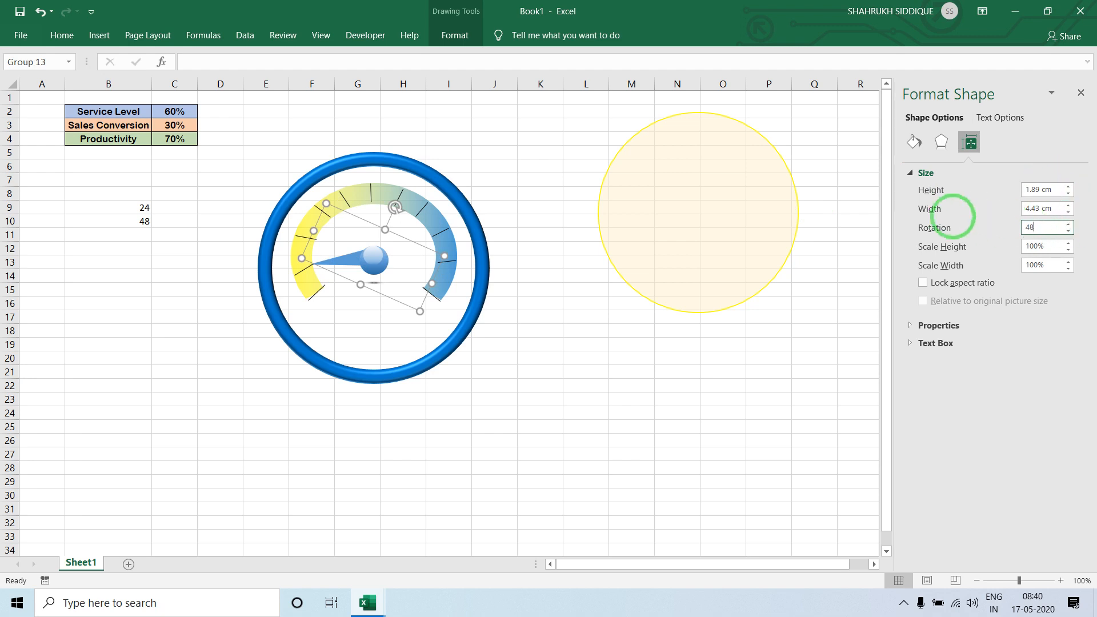
key("Return")
double_click(1028, 226)
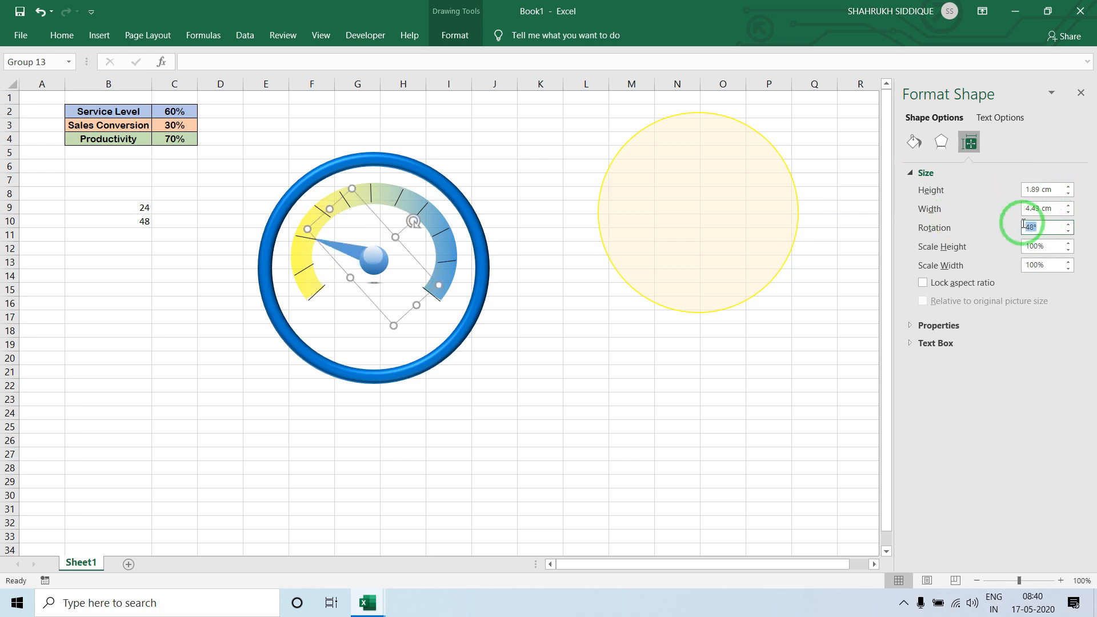
type("72")
key("Return")
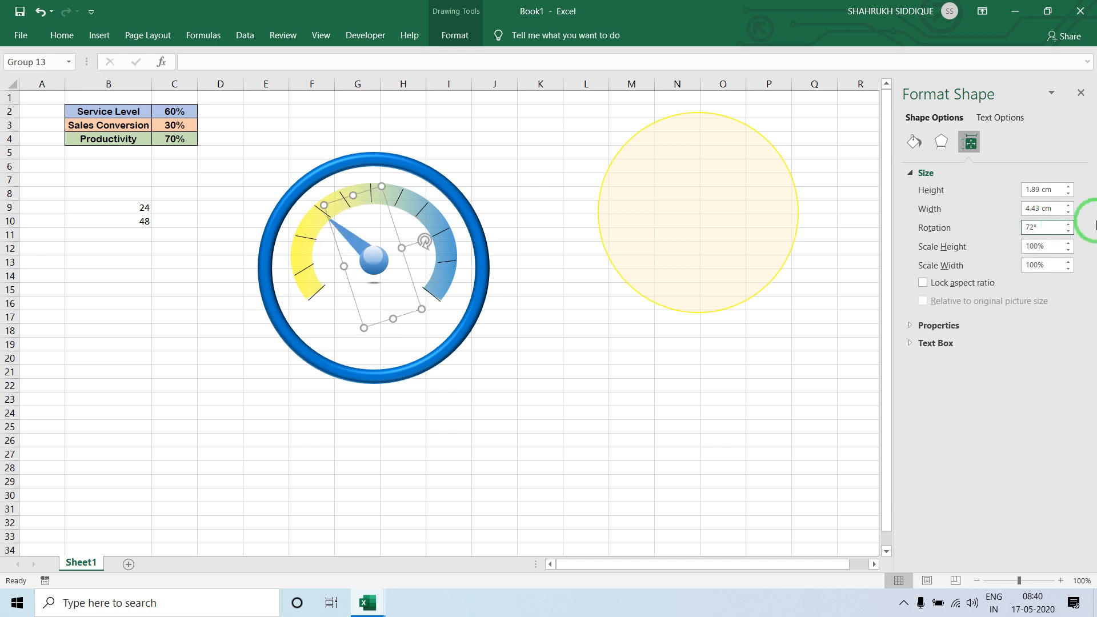
- Continue checking the tick lines by setting the needle group's rotation to 96°, 120°, 144° and 168° in turn
double_click(1053, 227)
type("96")
key("Return")
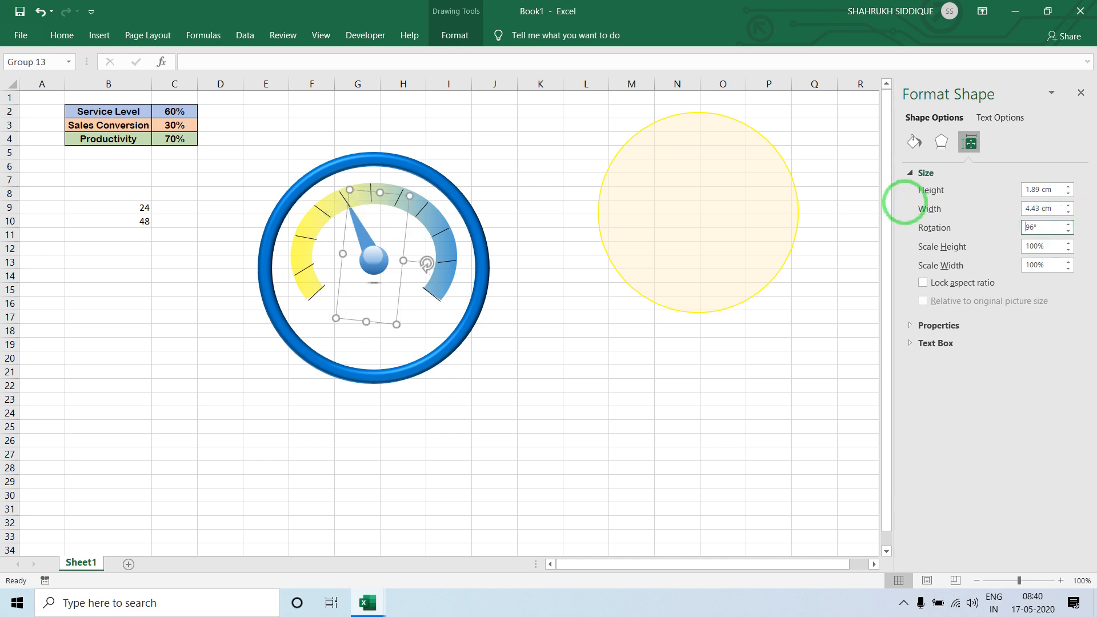
double_click(1014, 225)
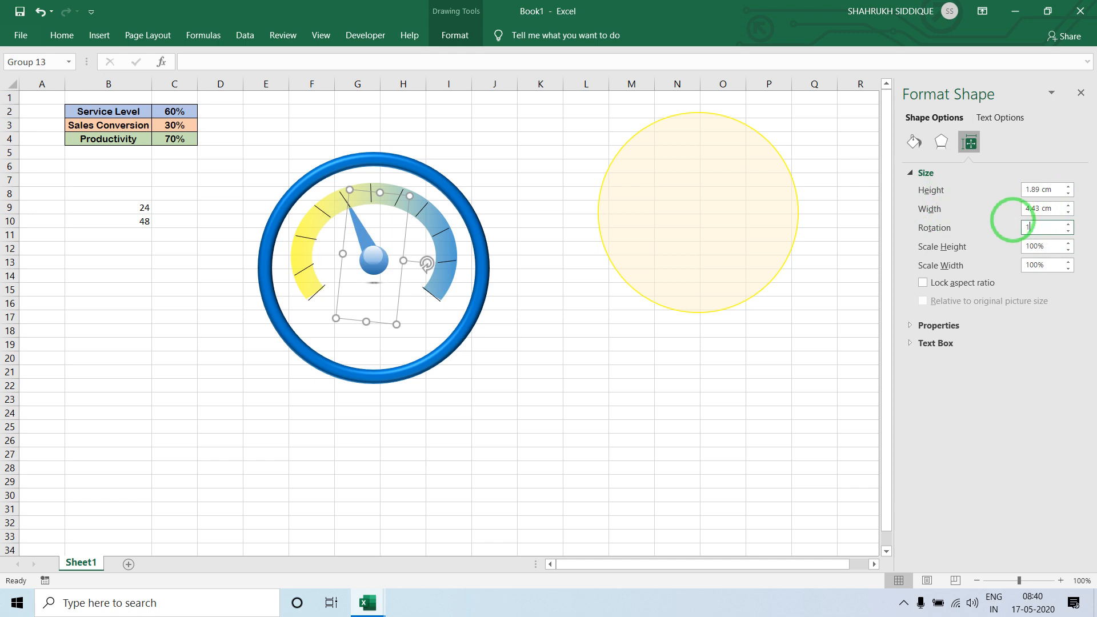
key("Return")
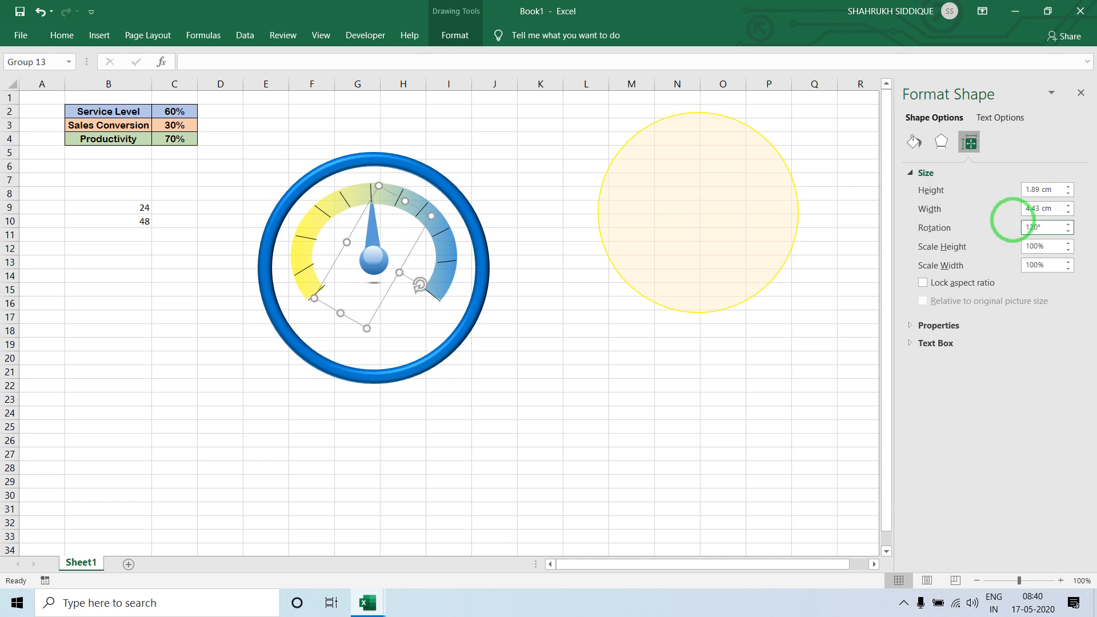
double_click(1051, 227)
key("Return")
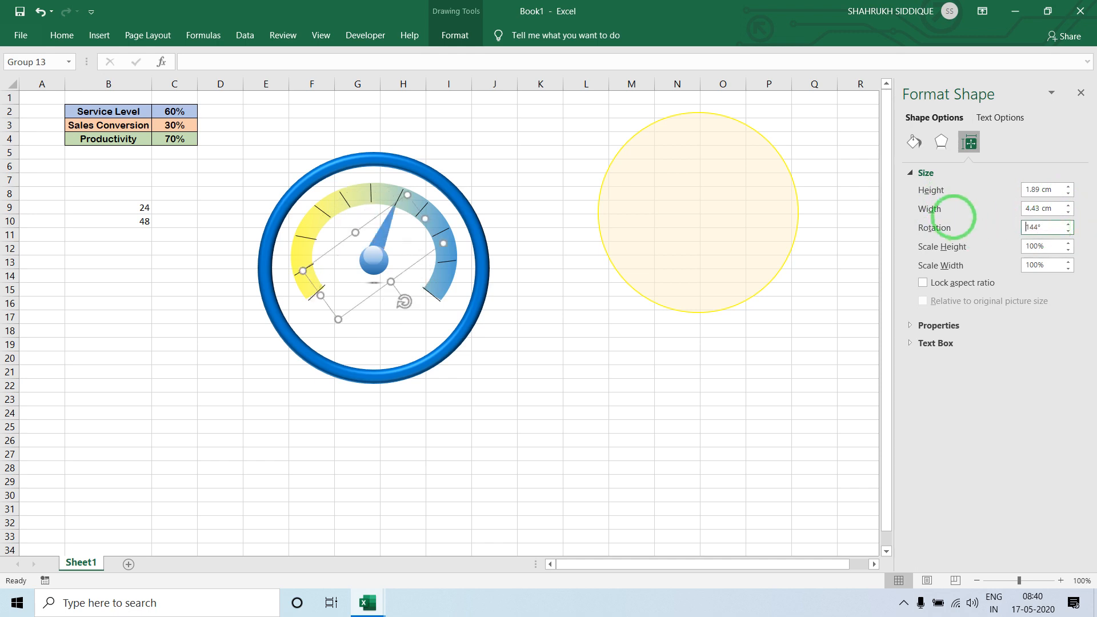
double_click(1047, 227)
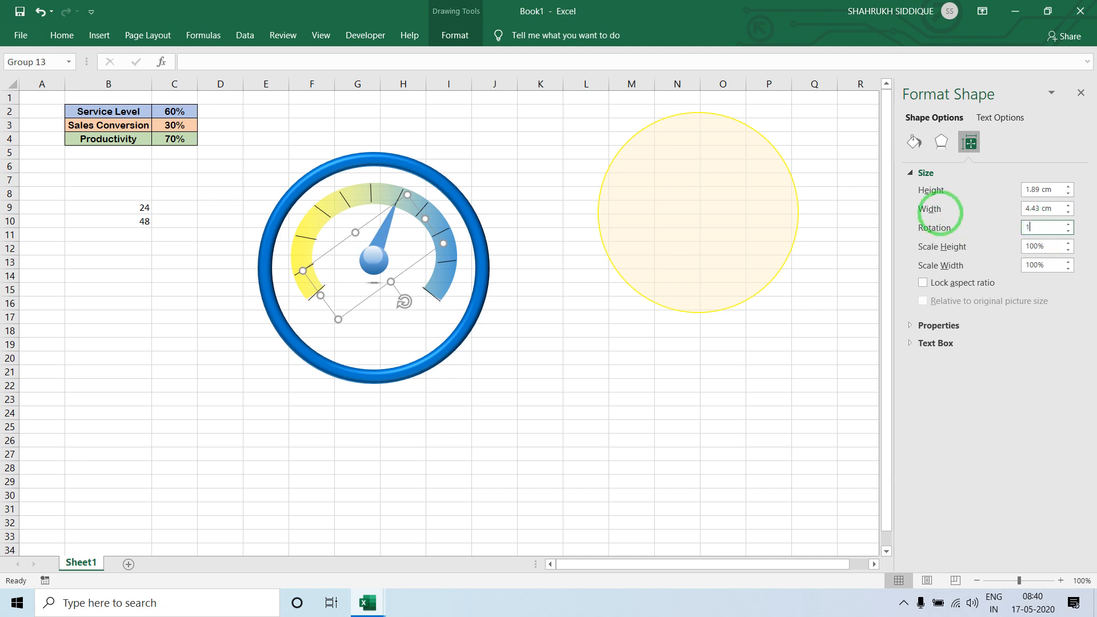
type("168")
key("Return")
- Rotate the needle group through 192° and 216° to 240° at the arc's final tick line, and deselect it
double_click(1047, 228)
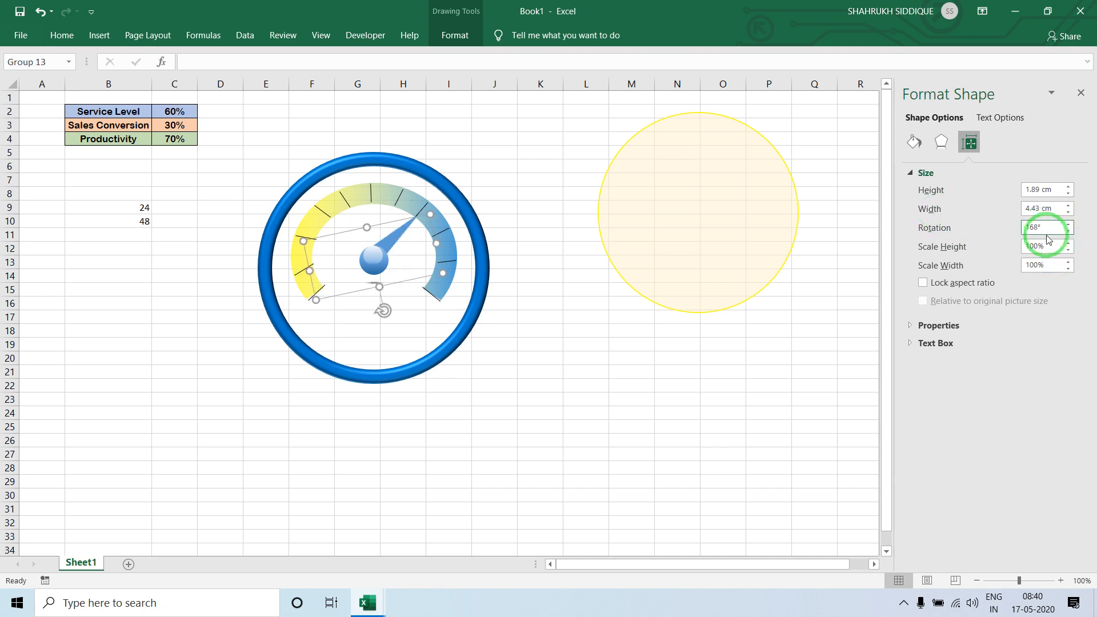
type("192")
key("Return")
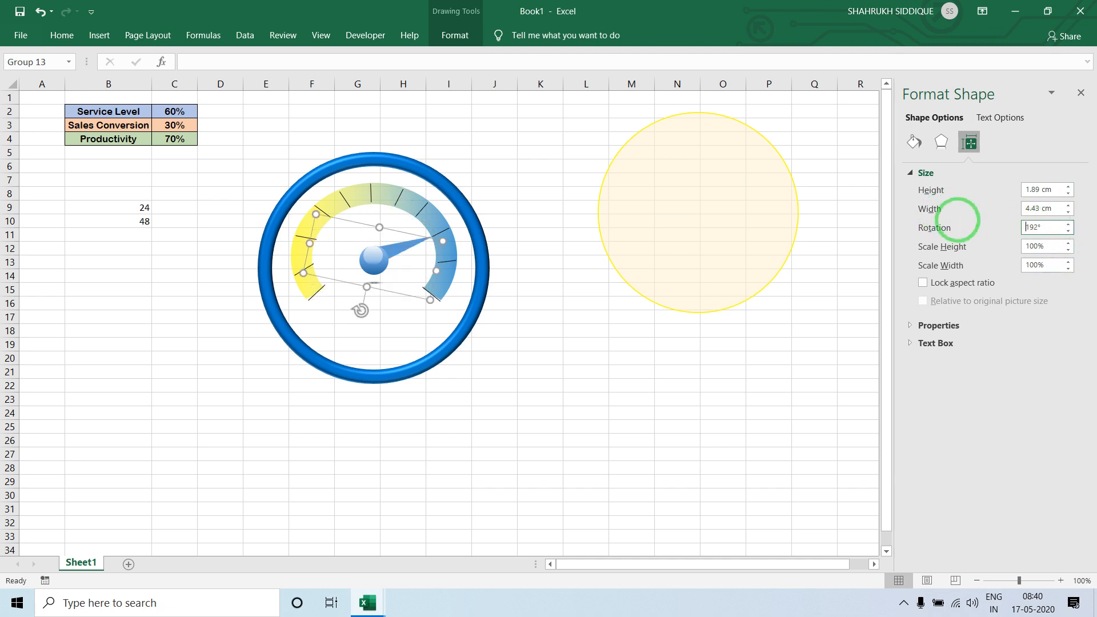
double_click(1048, 227)
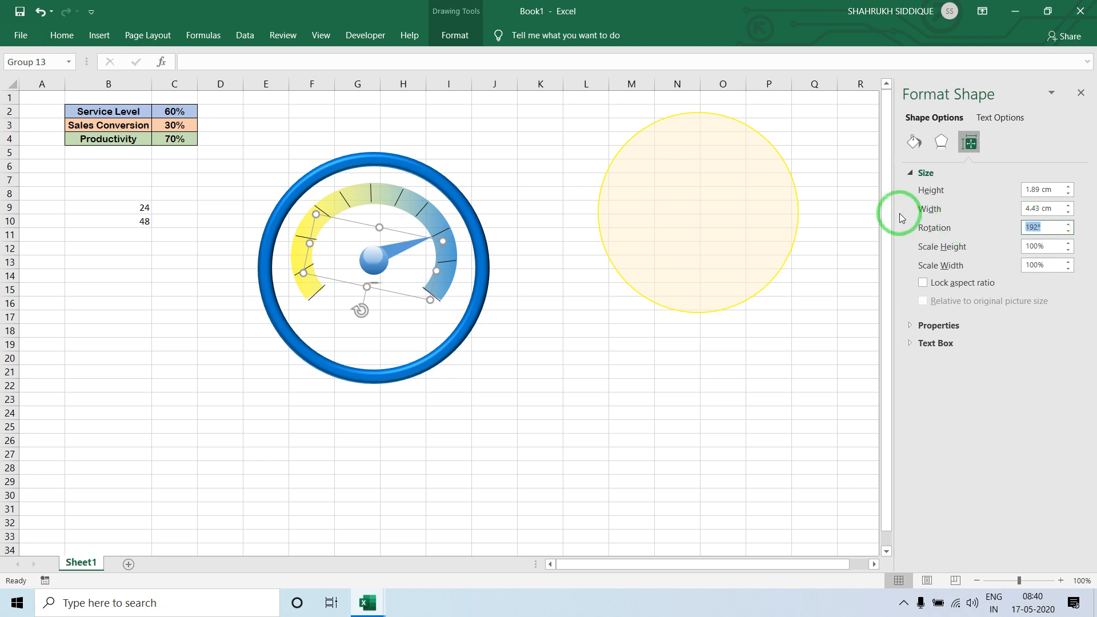
type("216")
key("Return")
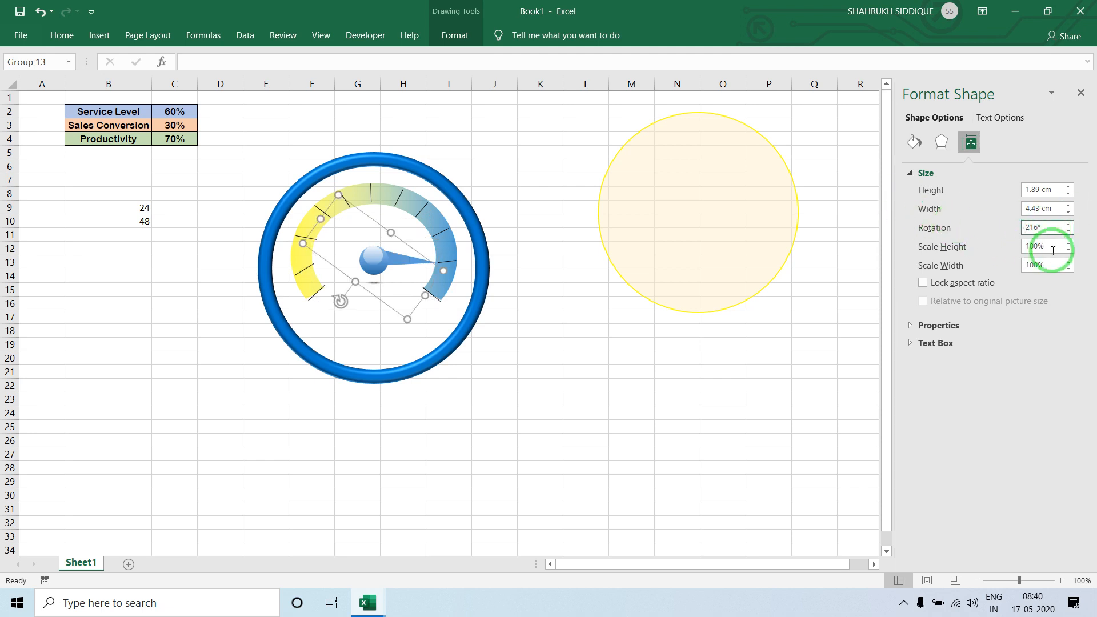
left_click_drag(1042, 226, 1035, 227)
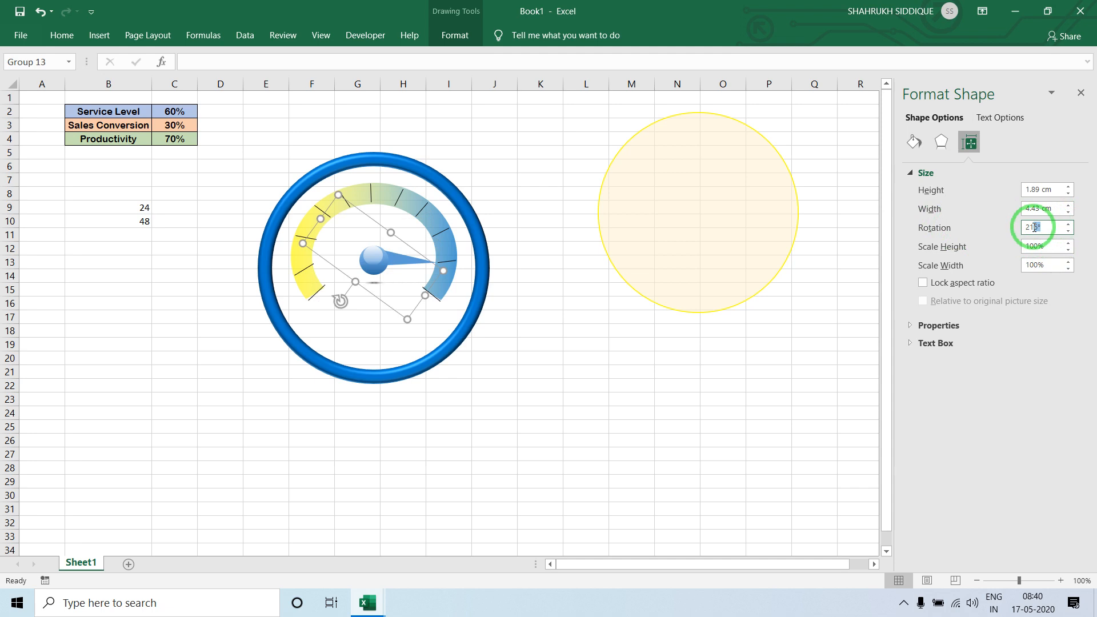
key("Return")
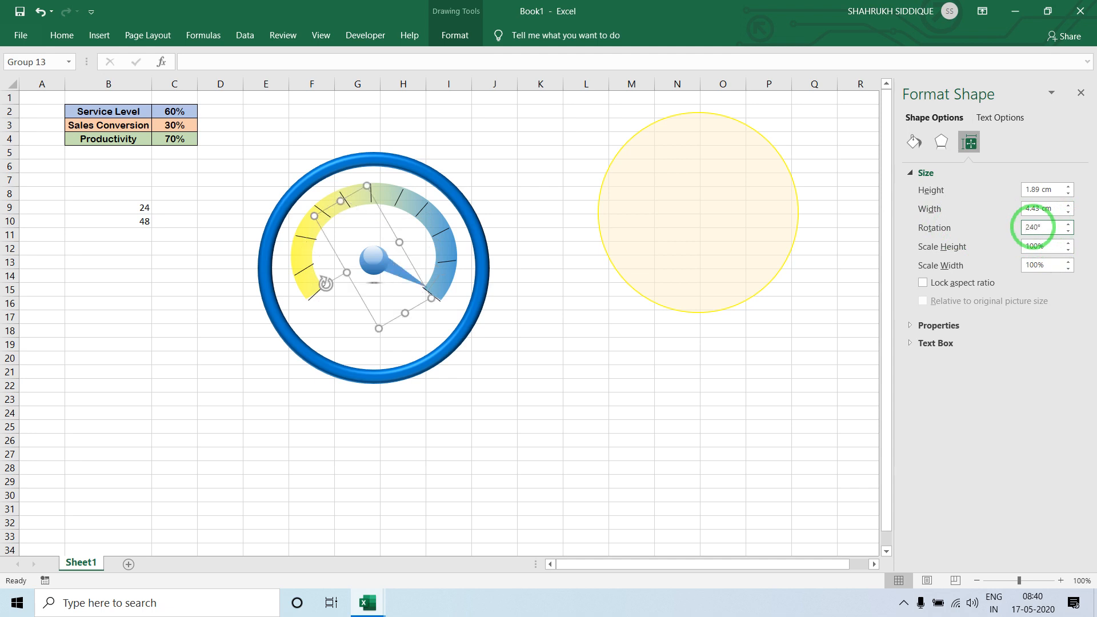
left_click(714, 344)
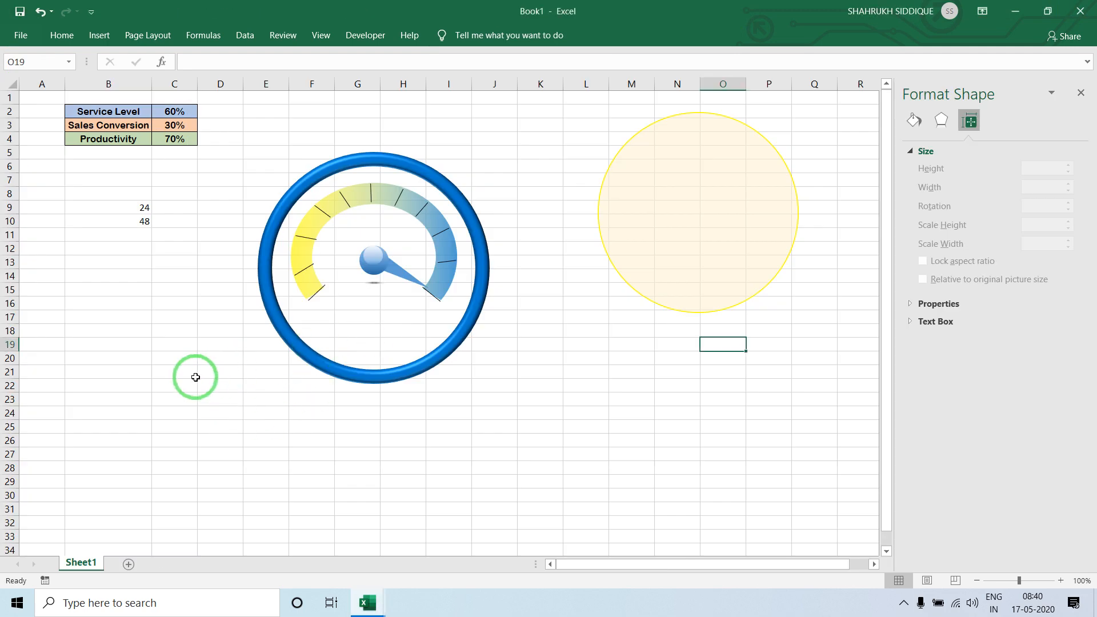
left_click(195, 377)
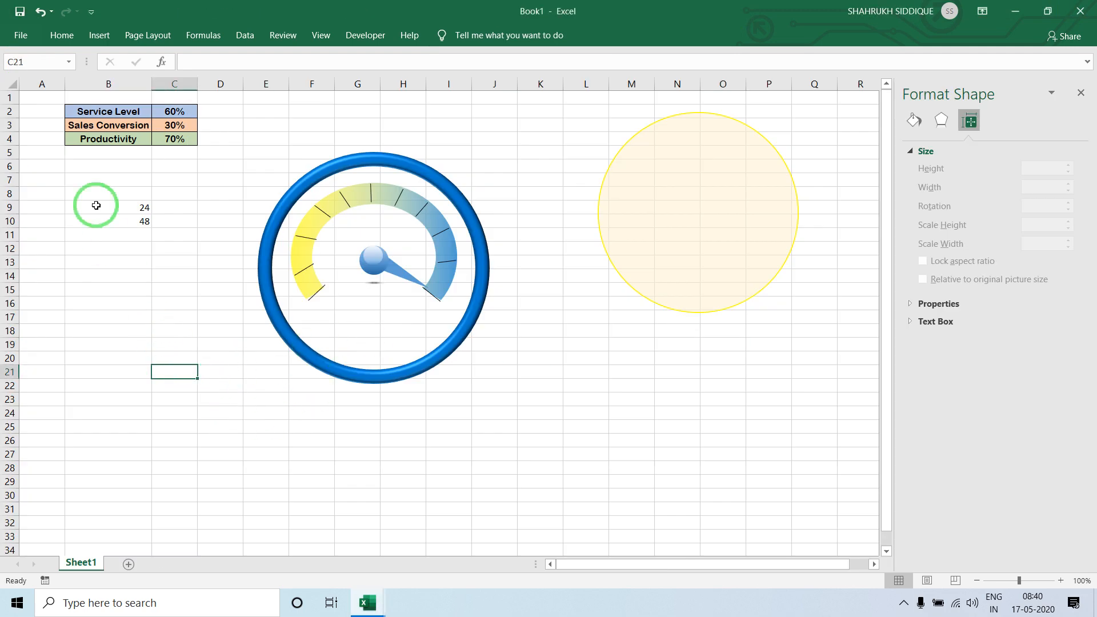
- Insert a small text box reading 0% just outside the arc beside the starting tick line
left_click(99, 36)
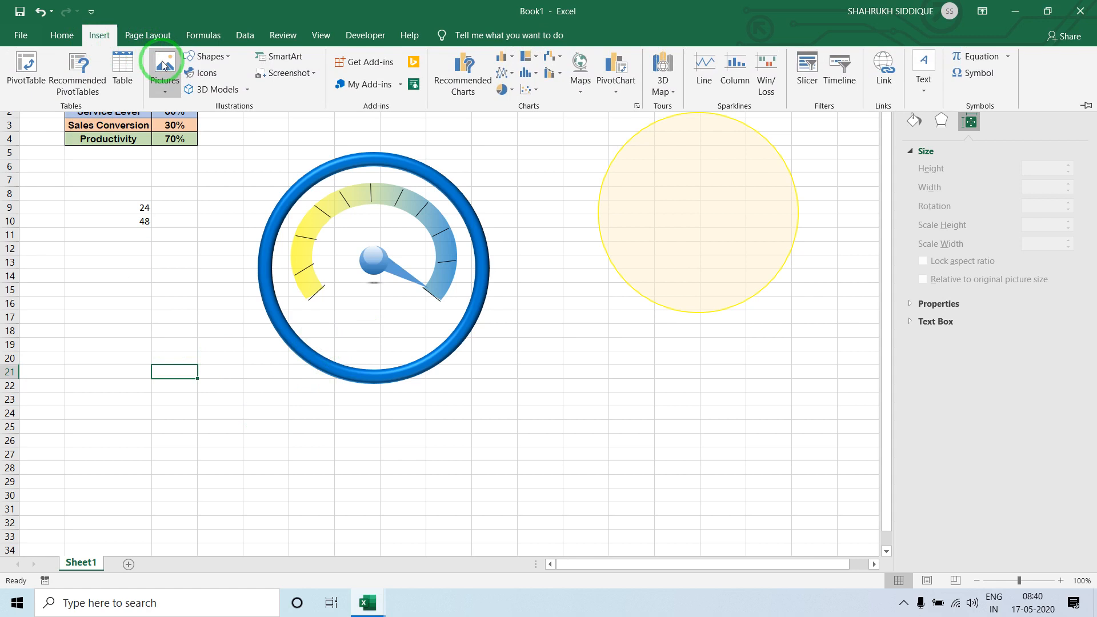
left_click(210, 56)
left_click(207, 92)
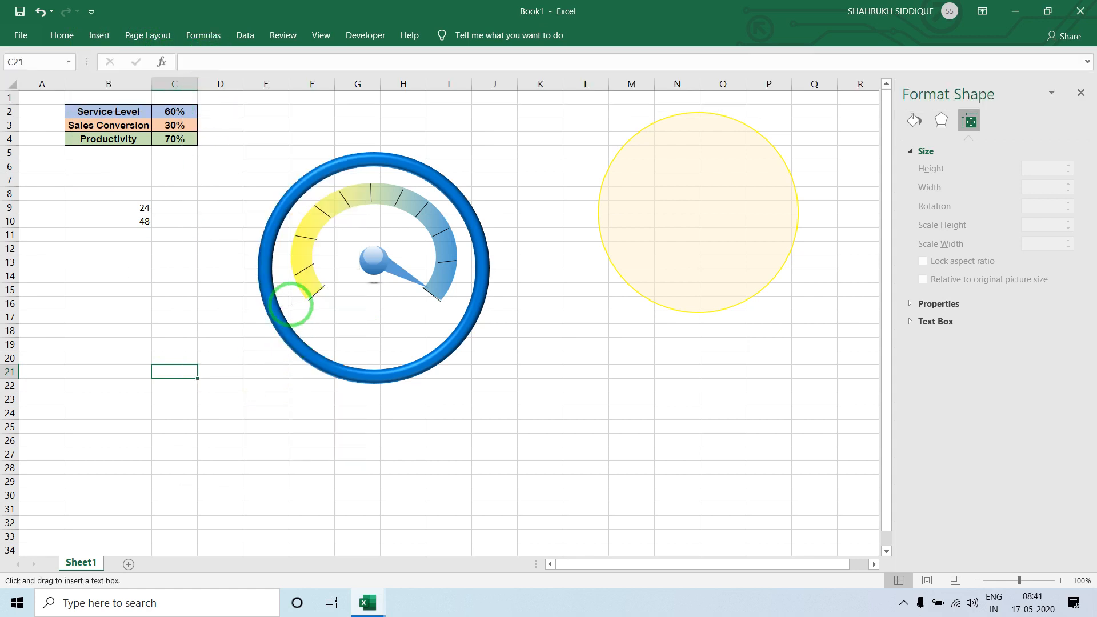
left_click_drag(291, 304, 305, 325)
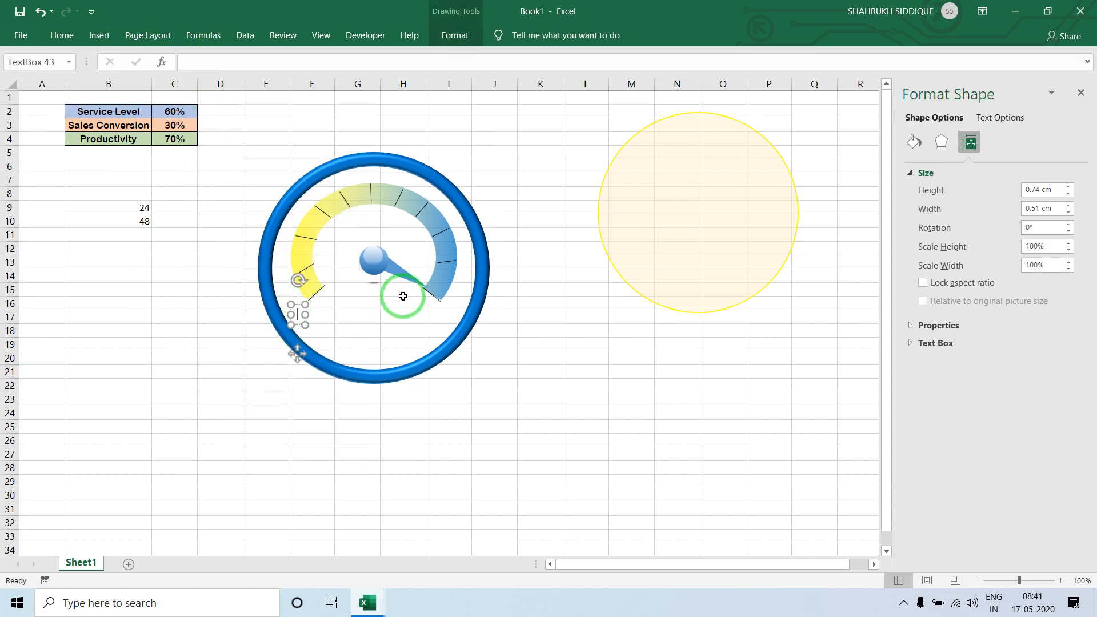
type("0%")
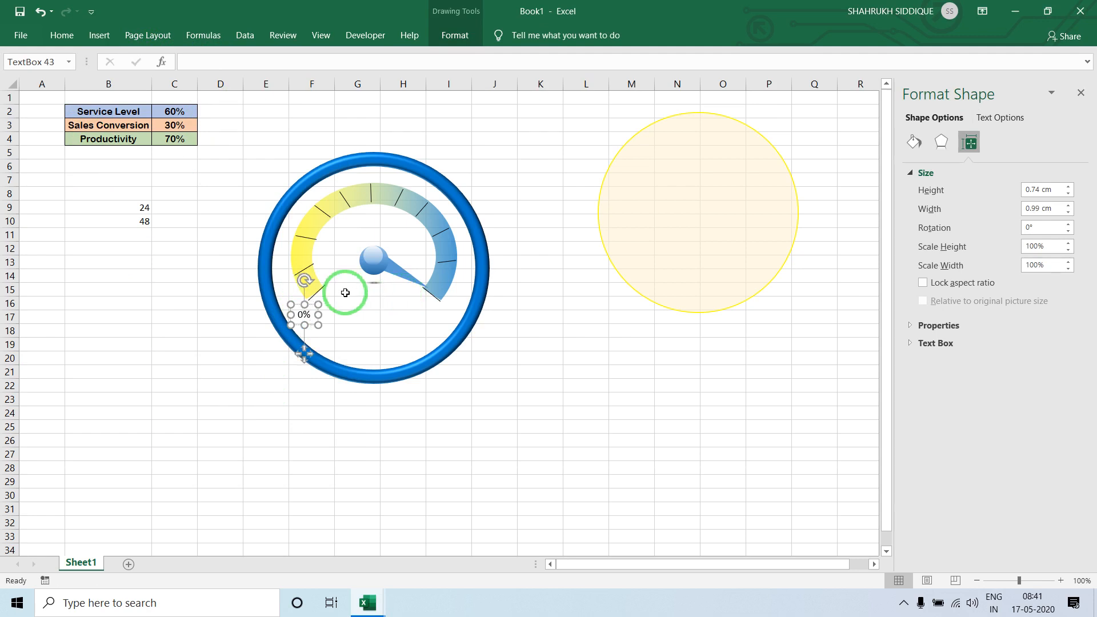
left_click_drag(309, 312, 307, 298)
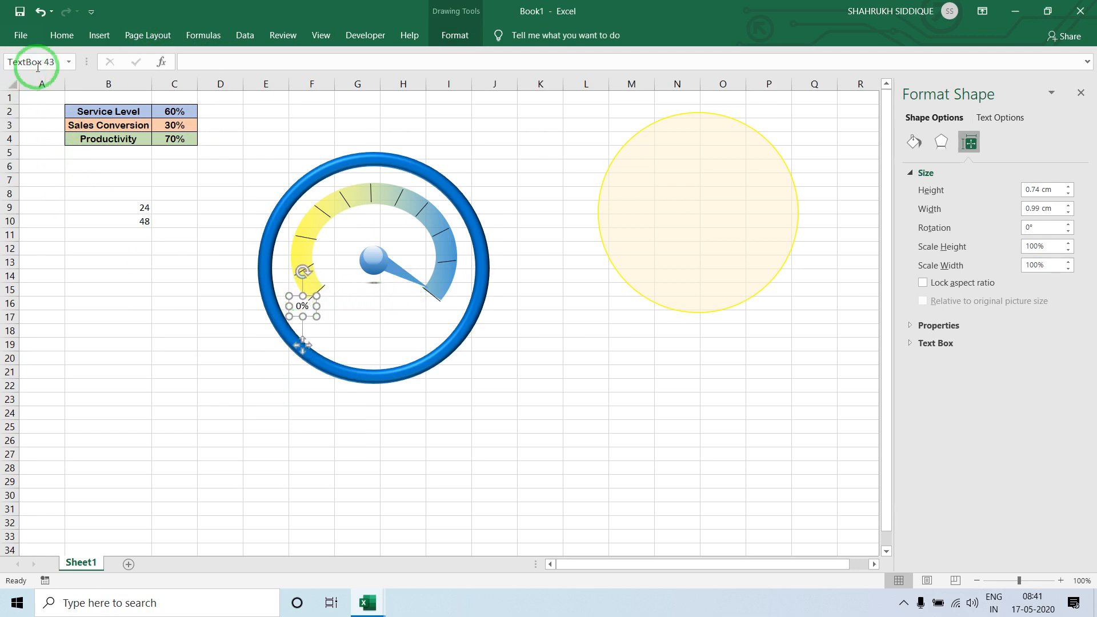
- Make the 0% label bold, set its font to Agency FB, and deselect it
left_click(60, 42)
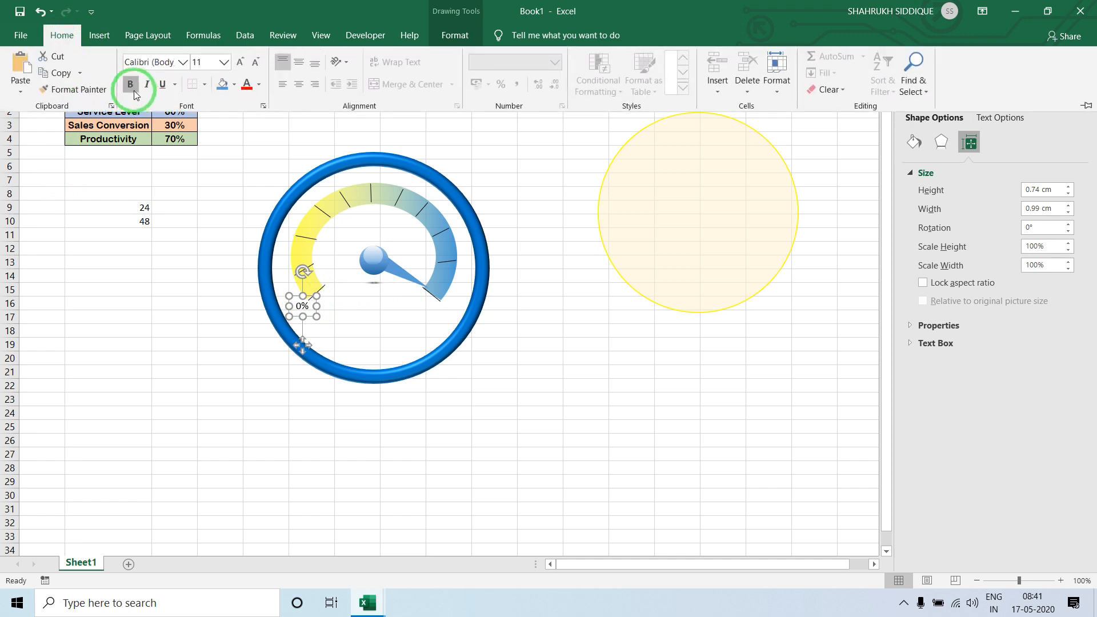
left_click(134, 89)
left_click(138, 61)
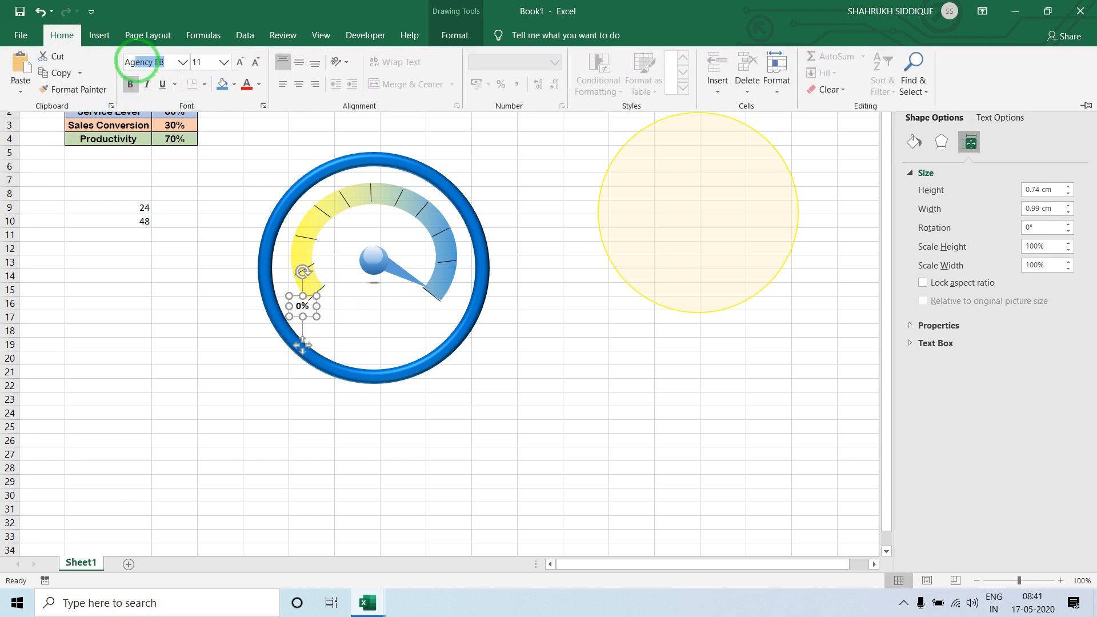
left_click(138, 260)
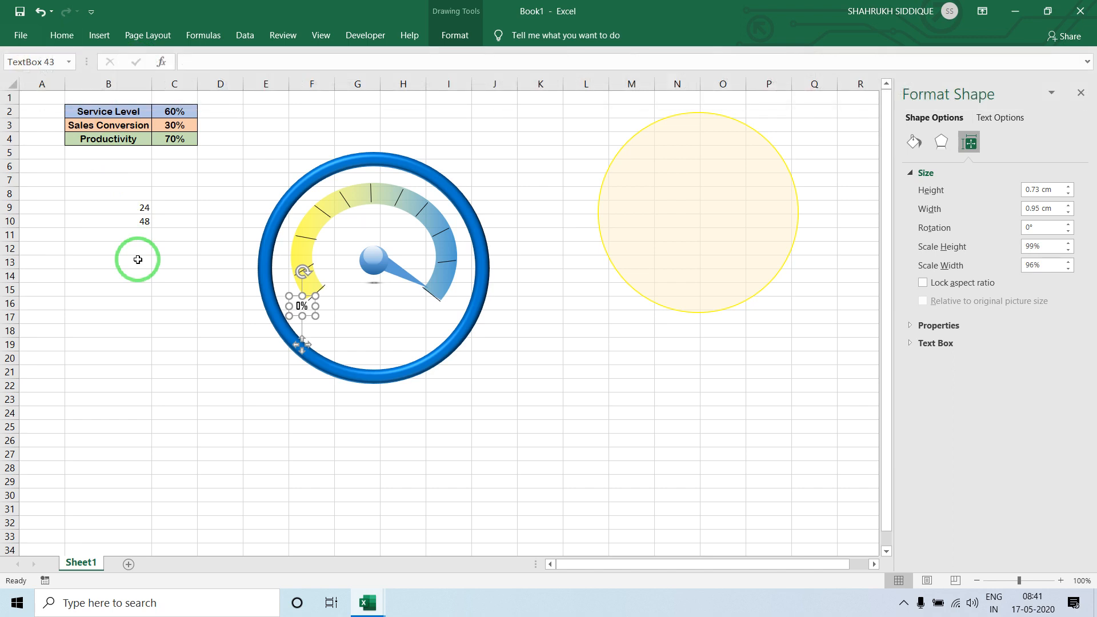
left_click(153, 374)
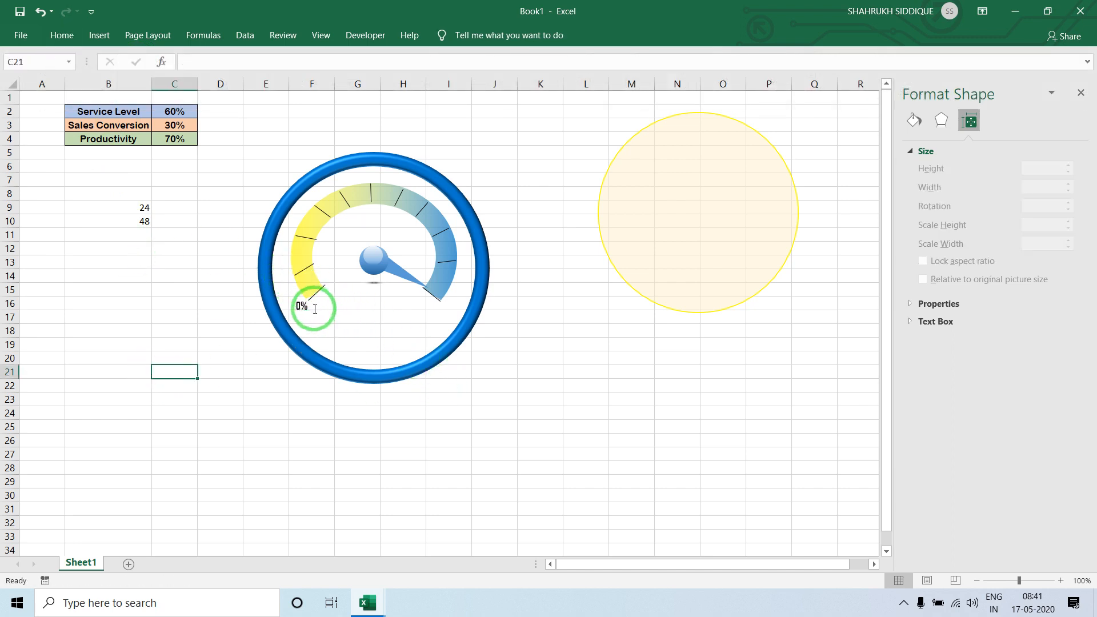
- Duplicate the 0% label and place six copies outside the arc, one beside each successive tick line
left_click(297, 305)
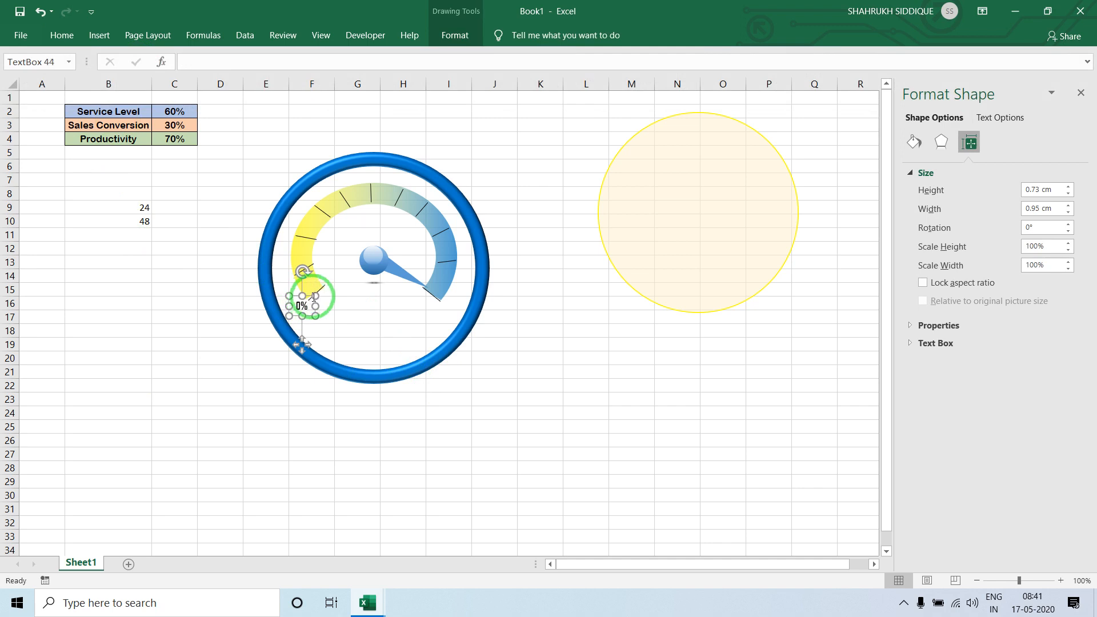
left_click_drag(315, 296, 313, 193)
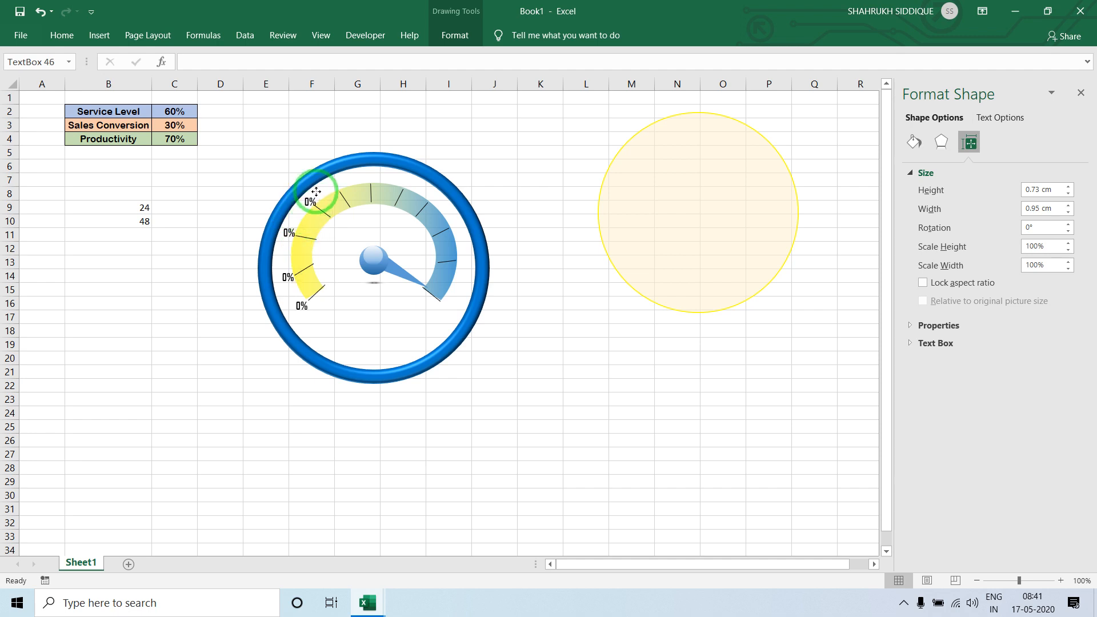
left_click_drag(318, 196, 415, 168)
key("ctrl+d")
key("ctrl+d")
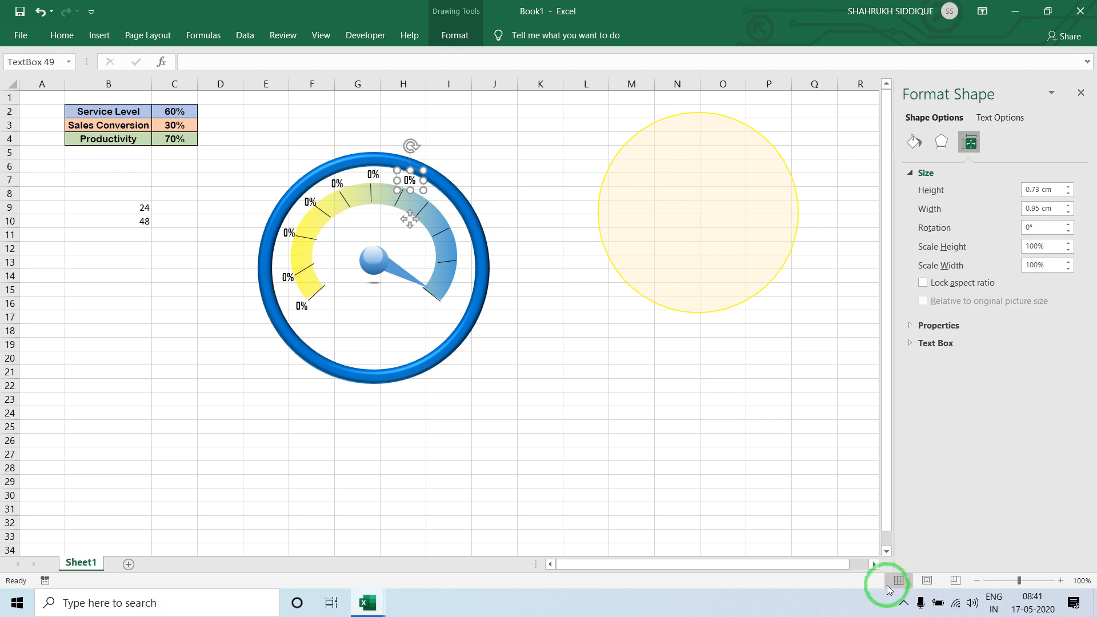
left_click(902, 602)
left_click(932, 574)
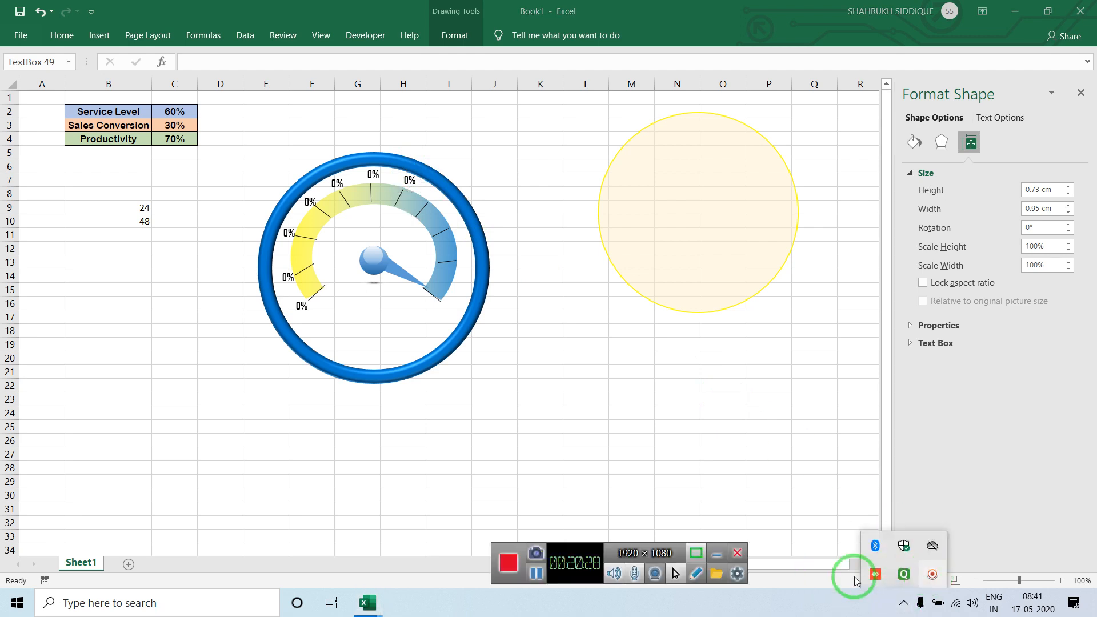
left_click(537, 573)
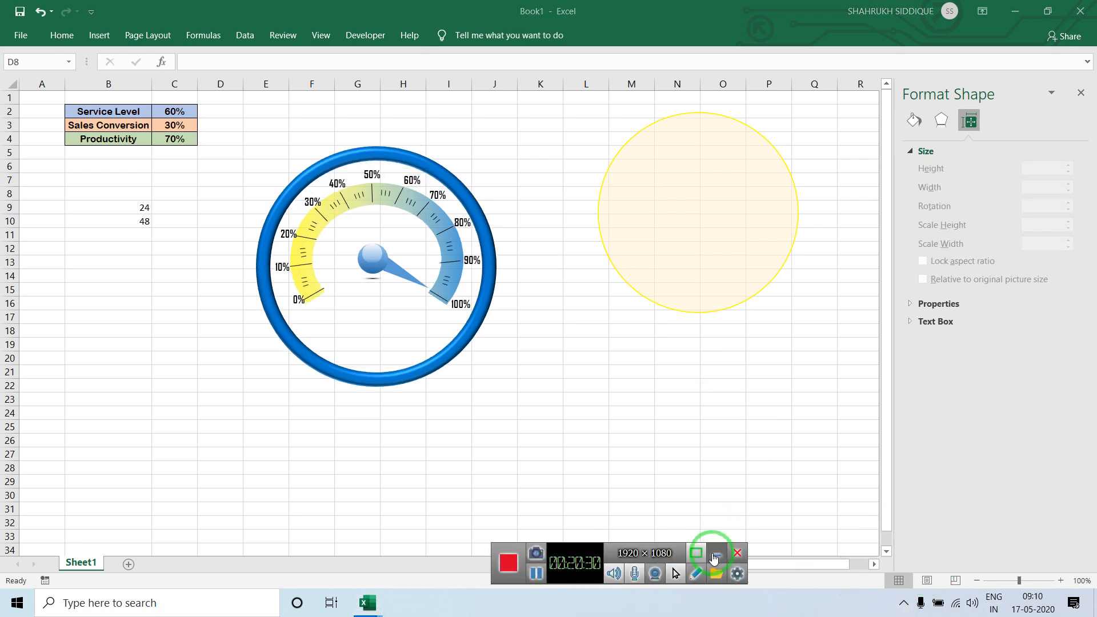
left_click(715, 555)
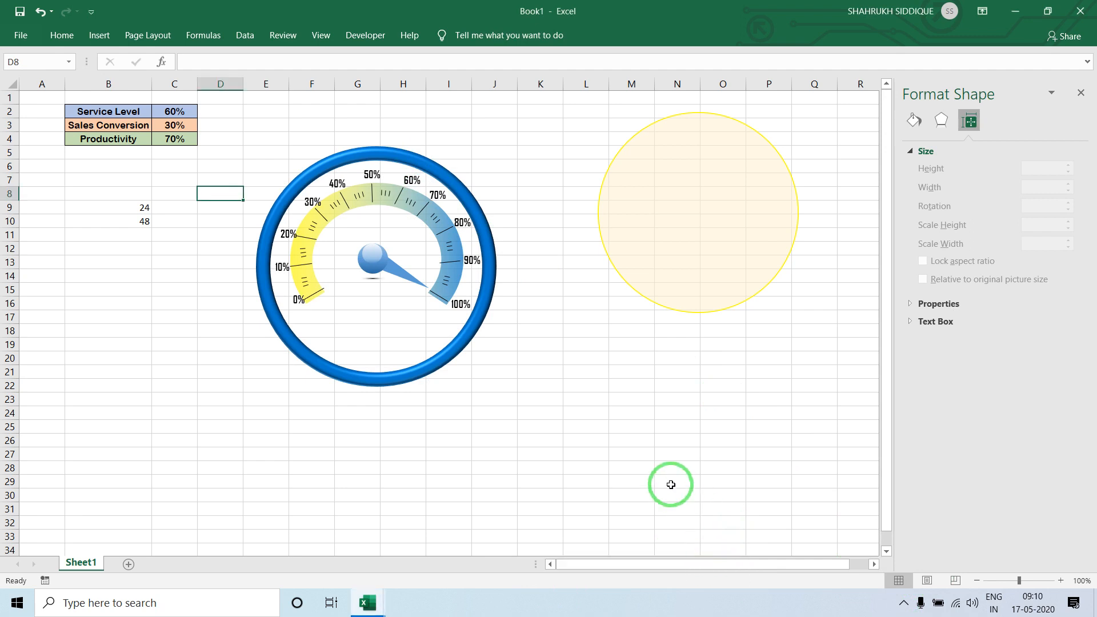
left_click(325, 110)
left_click_drag(319, 21, 317, 32)
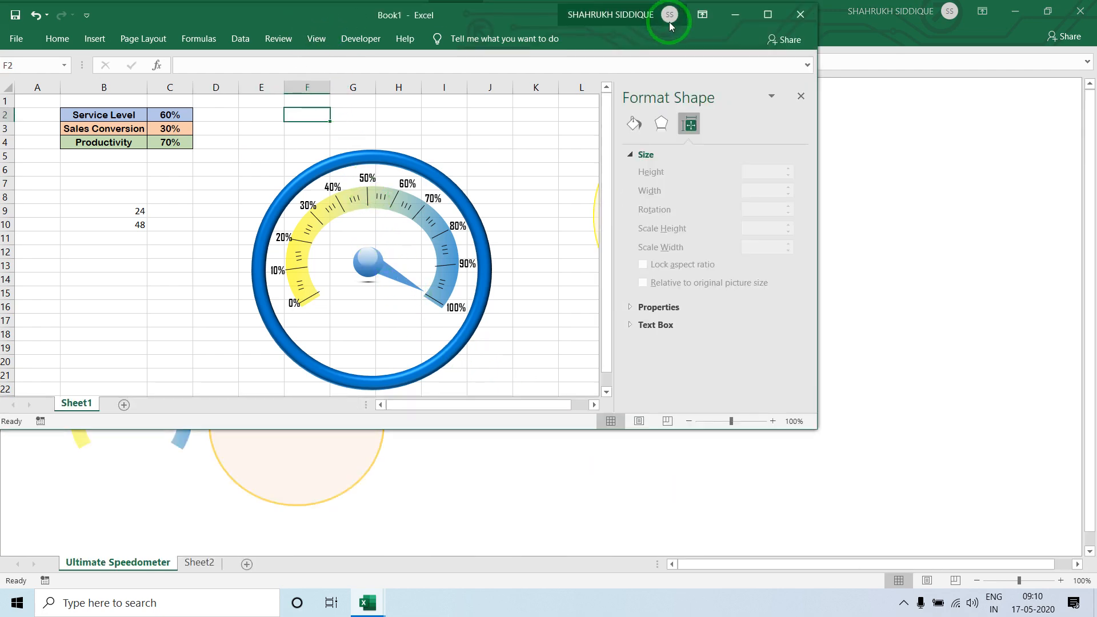
left_click(767, 16)
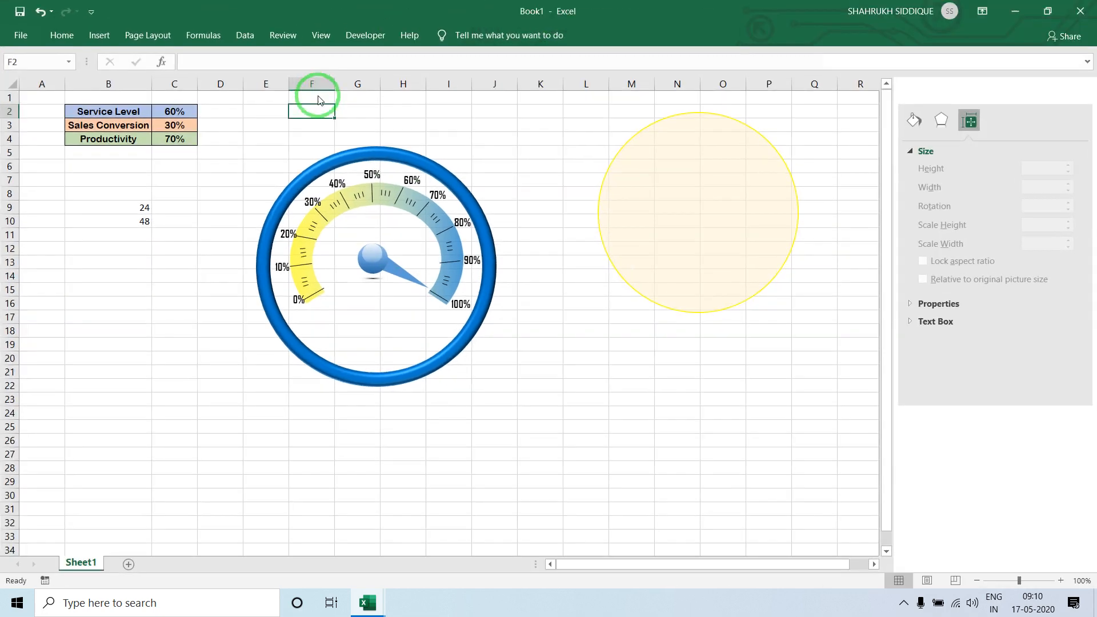
- Hide the sheet's gridlines and headings, and clear the helper values 24 and 48 below the table
left_click(318, 36)
left_click(180, 85)
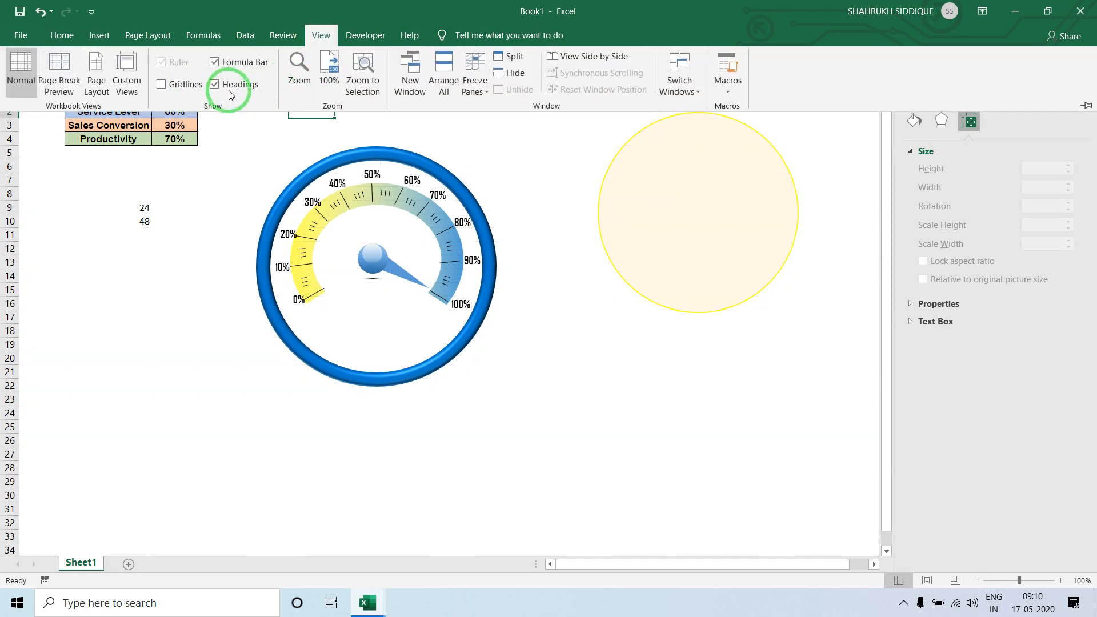
left_click(232, 86)
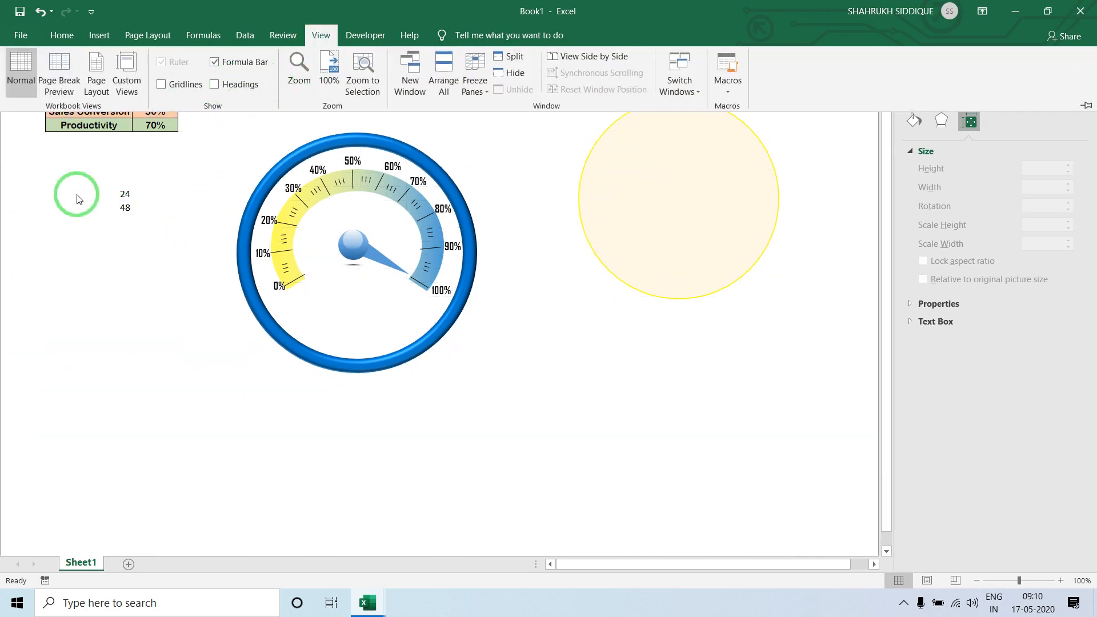
left_click(89, 194)
left_click_drag(91, 195, 134, 209)
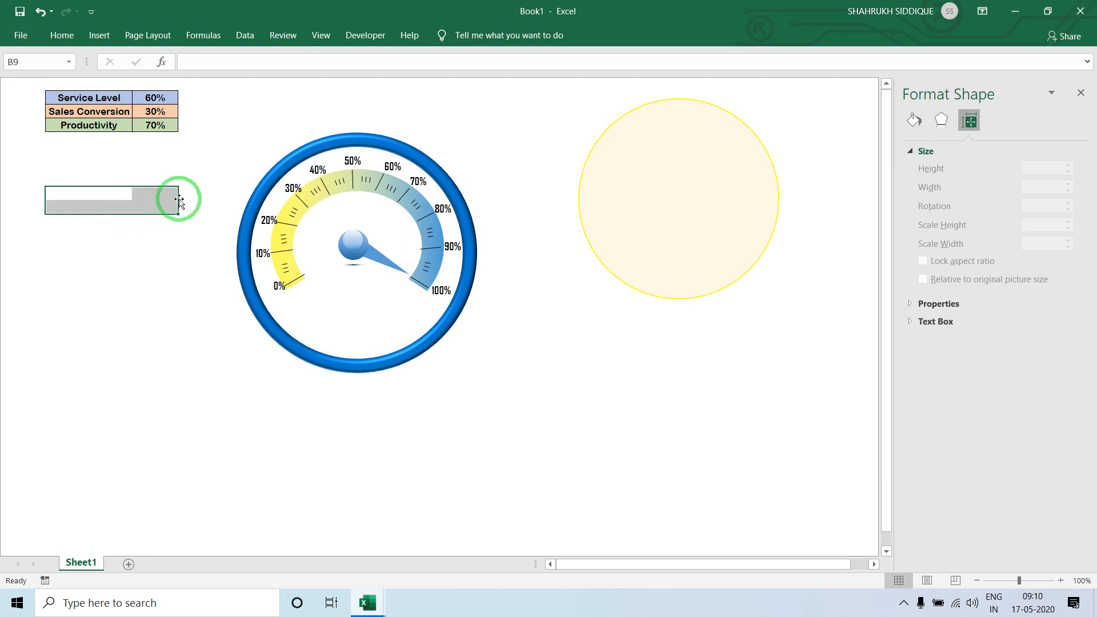
- Bring the cream circle to the front, move it over the gauge inside the blue ring, and deselect it
left_click(680, 98)
left_click_drag(680, 98, 645, 151)
right_click(611, 181)
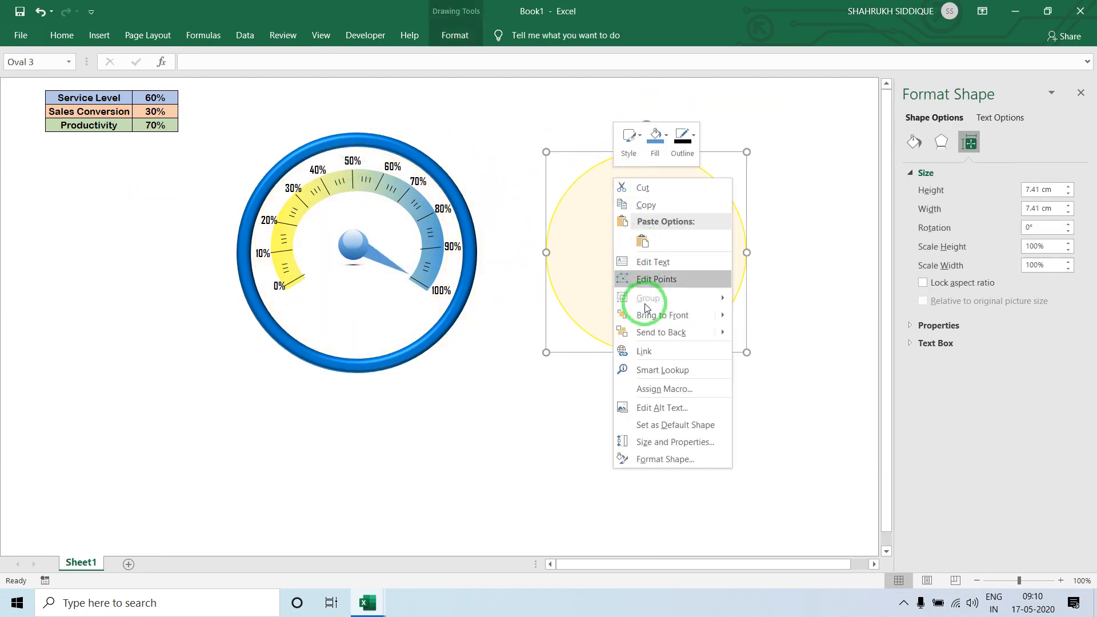
left_click(653, 321)
left_click_drag(583, 274, 346, 273)
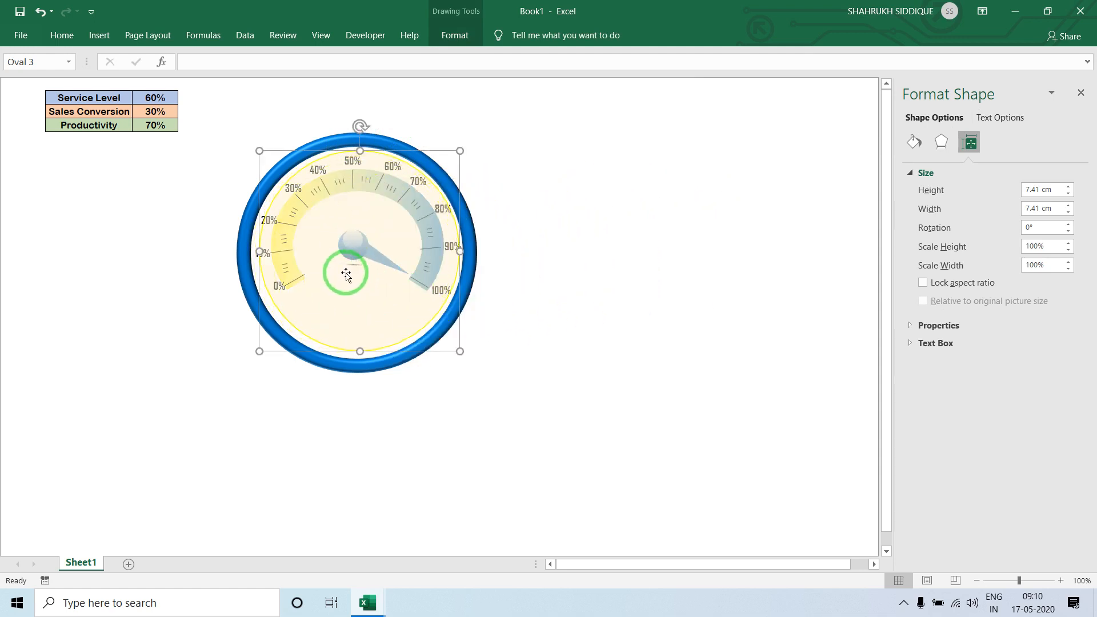
left_click(798, 179)
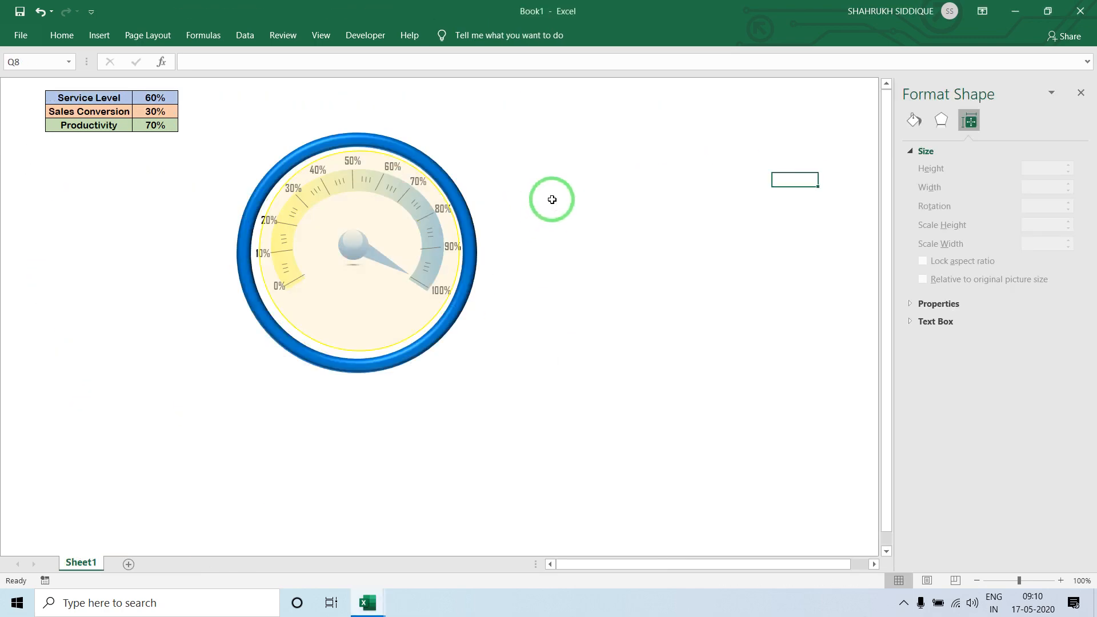
- Reposition and resize the cream circle to fill the inside of the blue ring, about 7.81 cm high and 7.75 cm wide
left_click_drag(434, 209, 411, 213)
left_click_drag(459, 350, 457, 358)
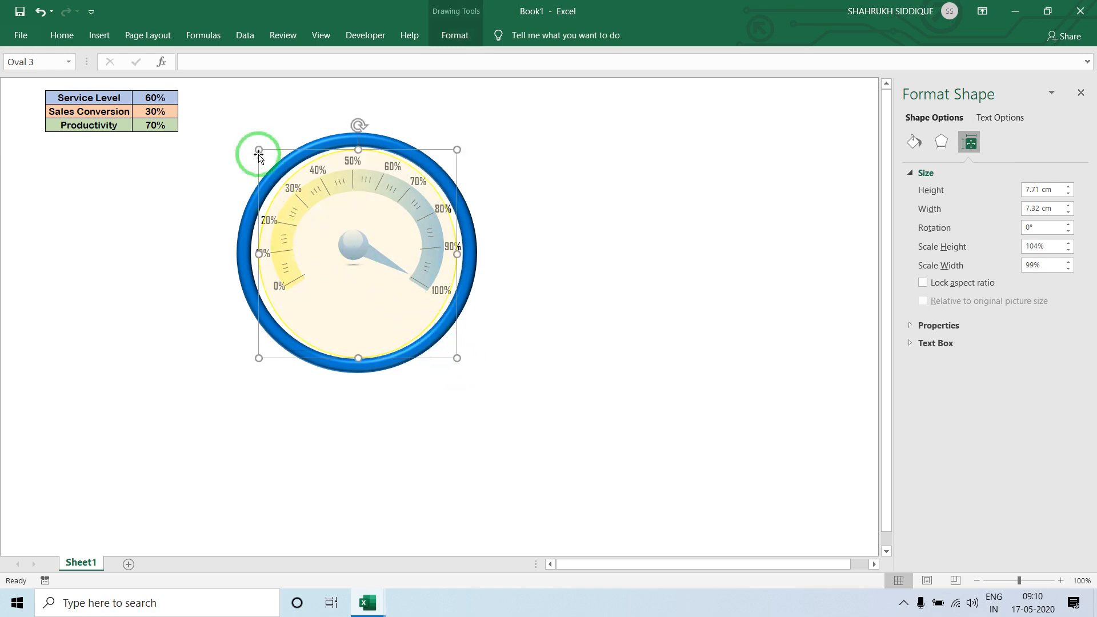
left_click_drag(258, 154, 255, 148)
left_click_drag(253, 147, 254, 147)
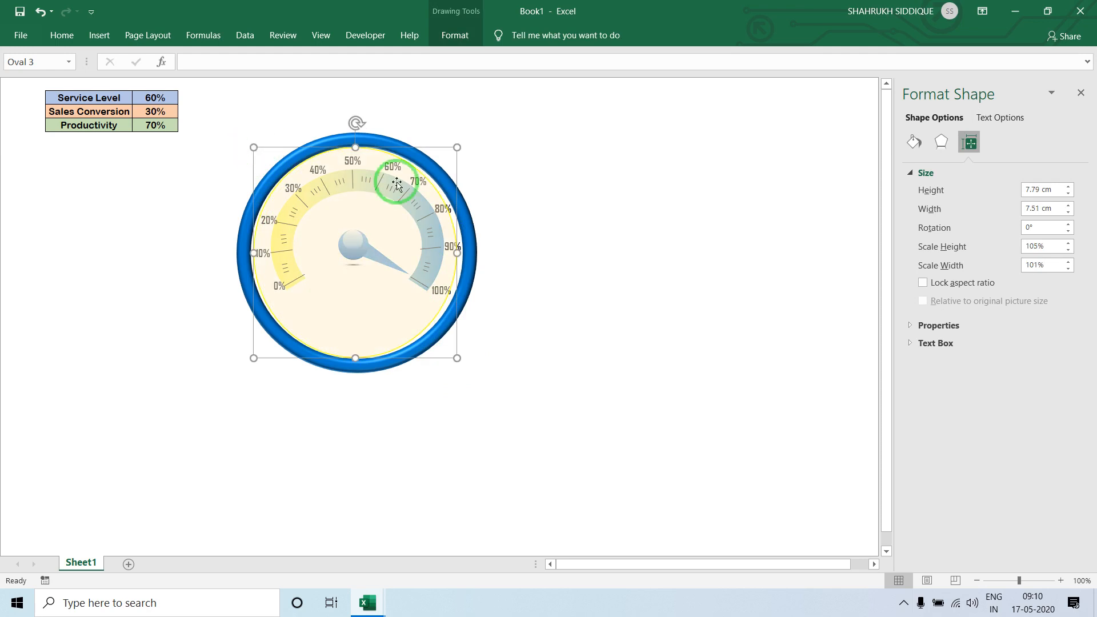
left_click_drag(457, 359, 463, 362)
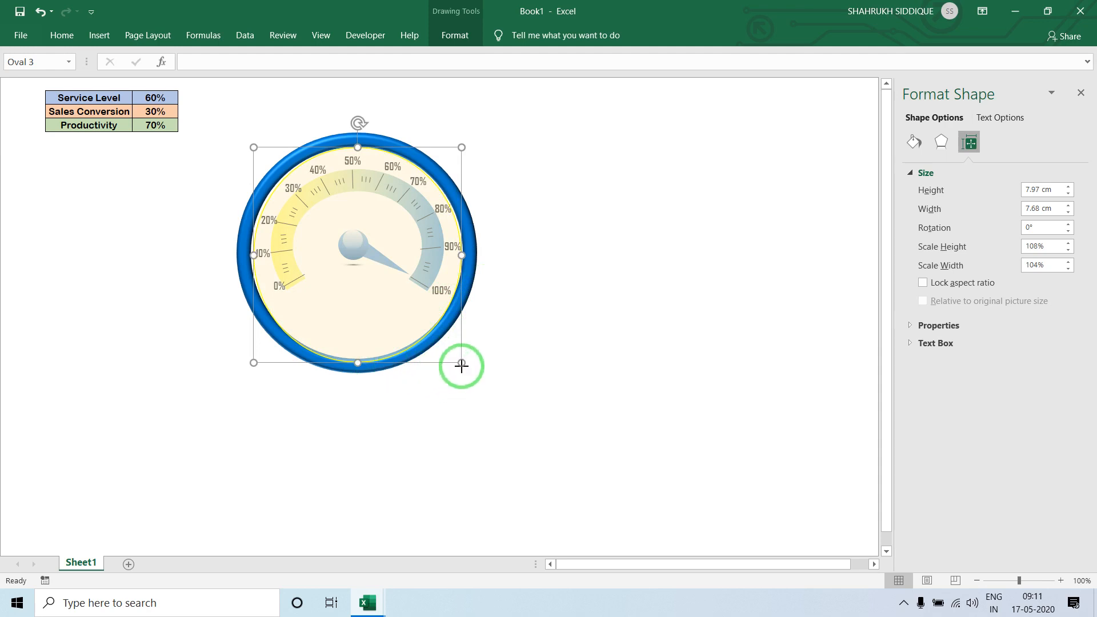
left_click_drag(462, 365, 467, 372)
left_click_drag(357, 367, 361, 358)
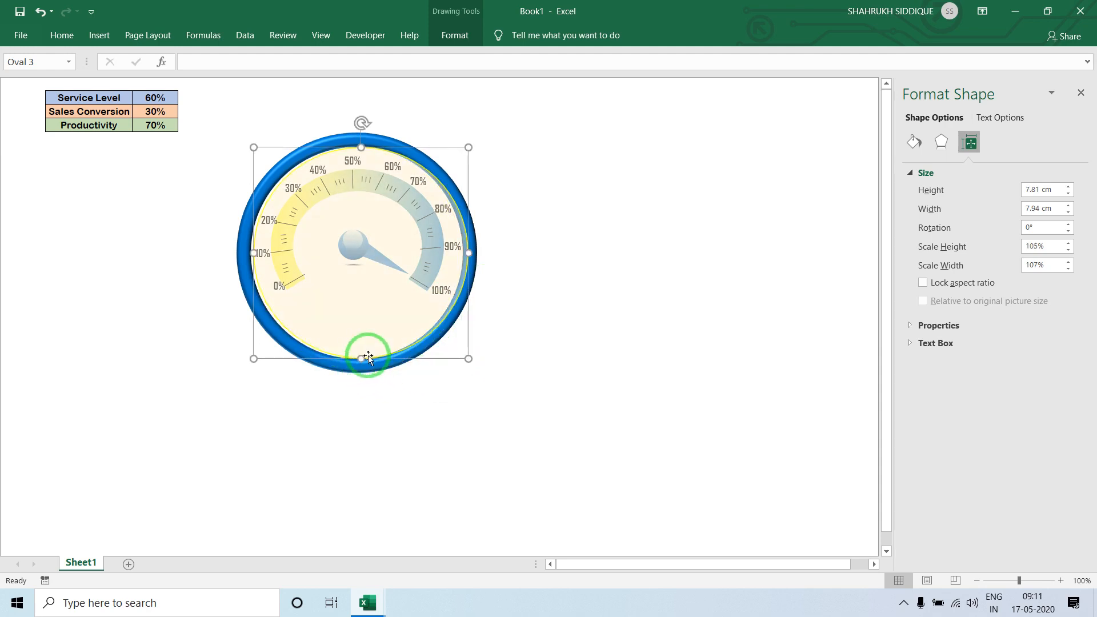
left_click(607, 249)
left_click(457, 248)
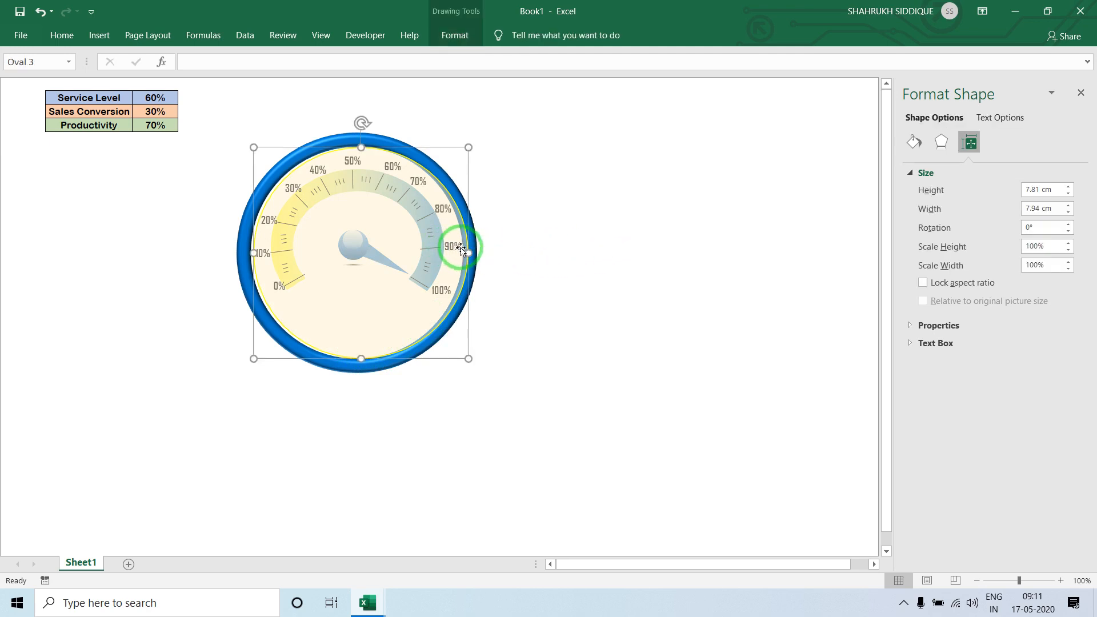
left_click_drag(467, 254, 463, 251)
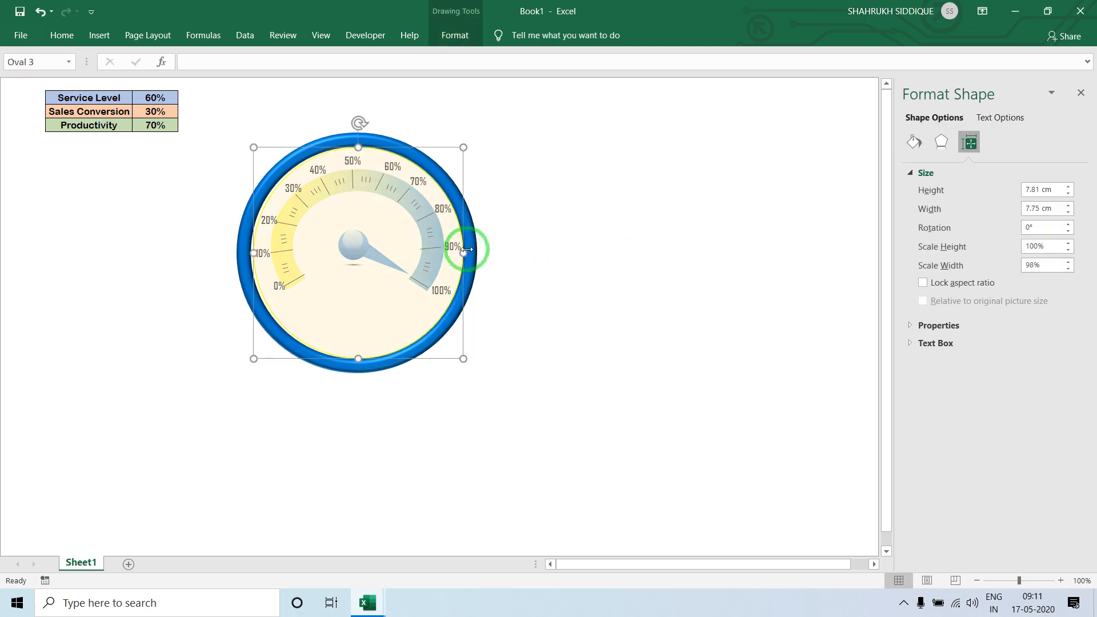
- Send the cream circle to the back behind the gauge parts and deselect it
right_click(445, 200)
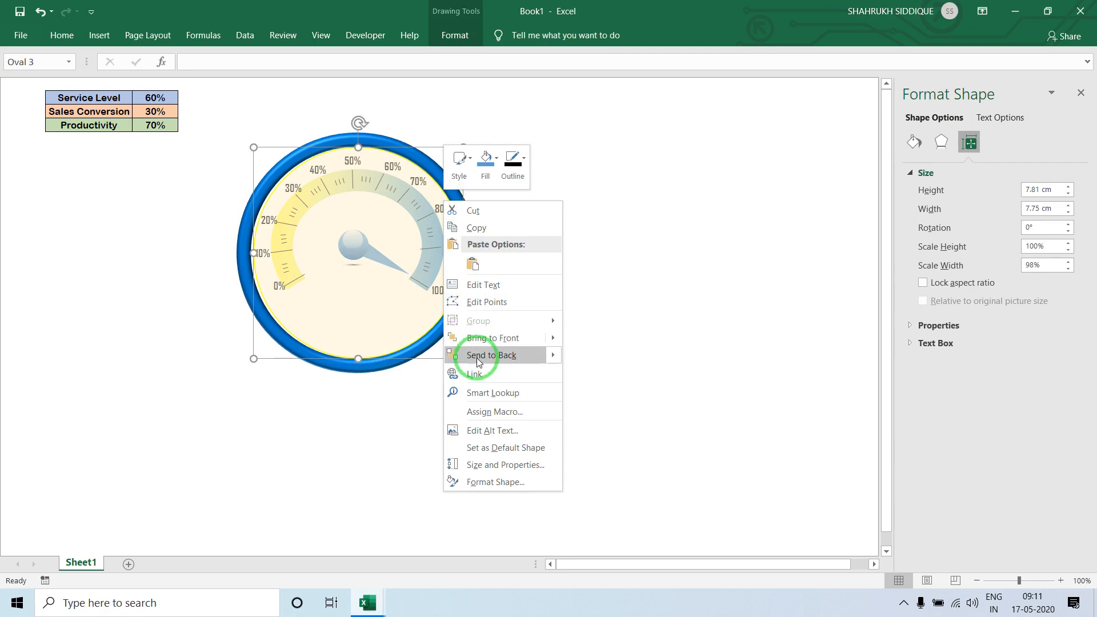
left_click(476, 356)
left_click(631, 207)
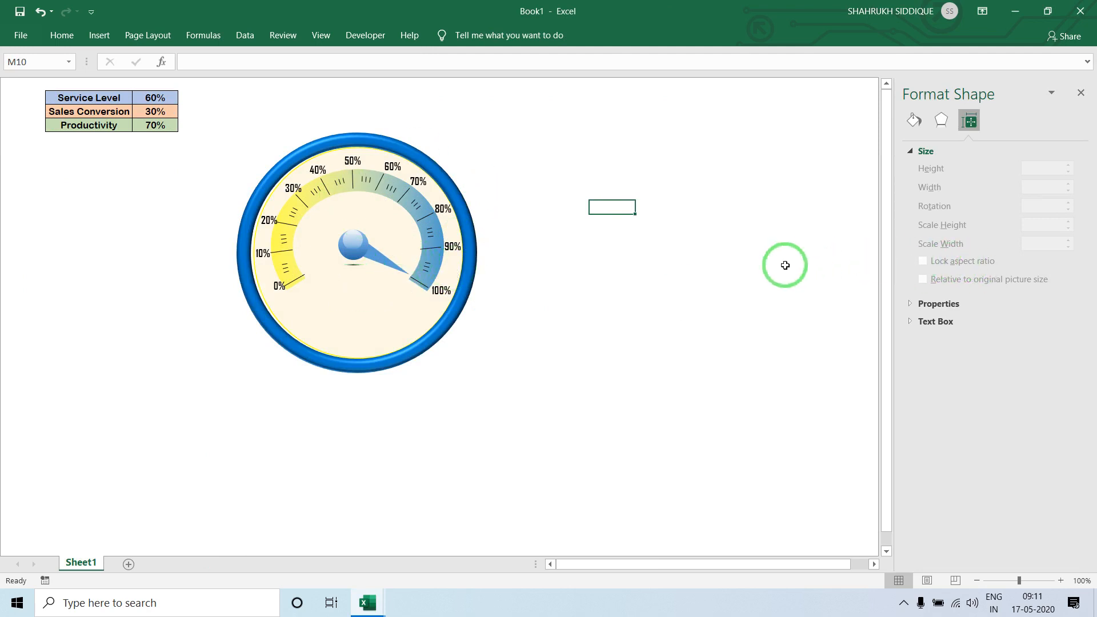
- Draw a rectangle about 0.53 cm high and 1.88 cm wide on the gauge face just below the needle hub
left_click(100, 36)
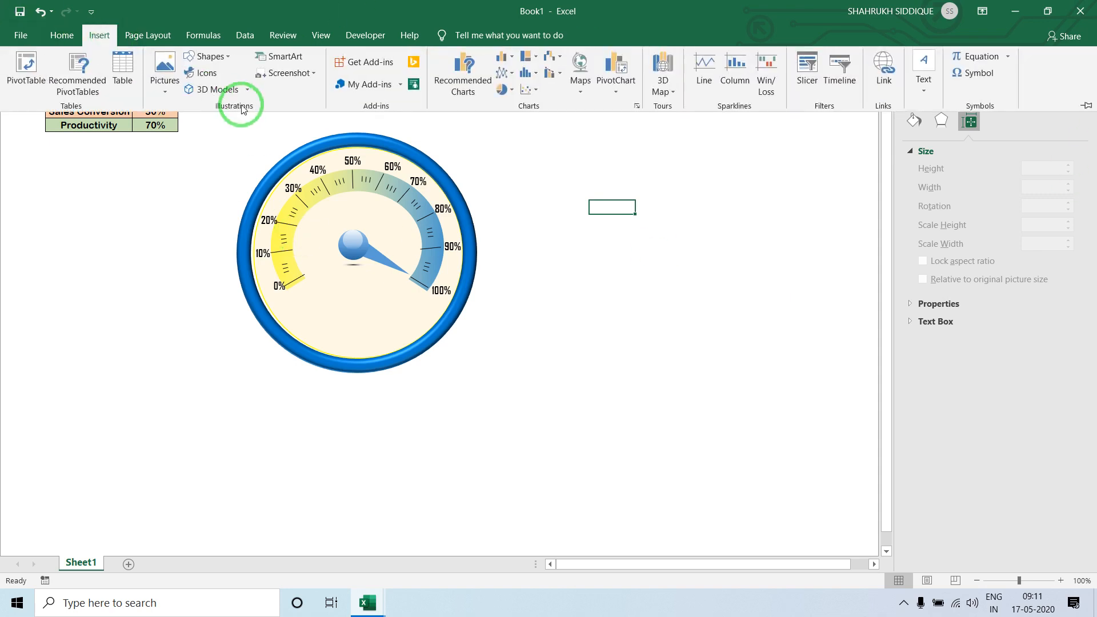
left_click(211, 57)
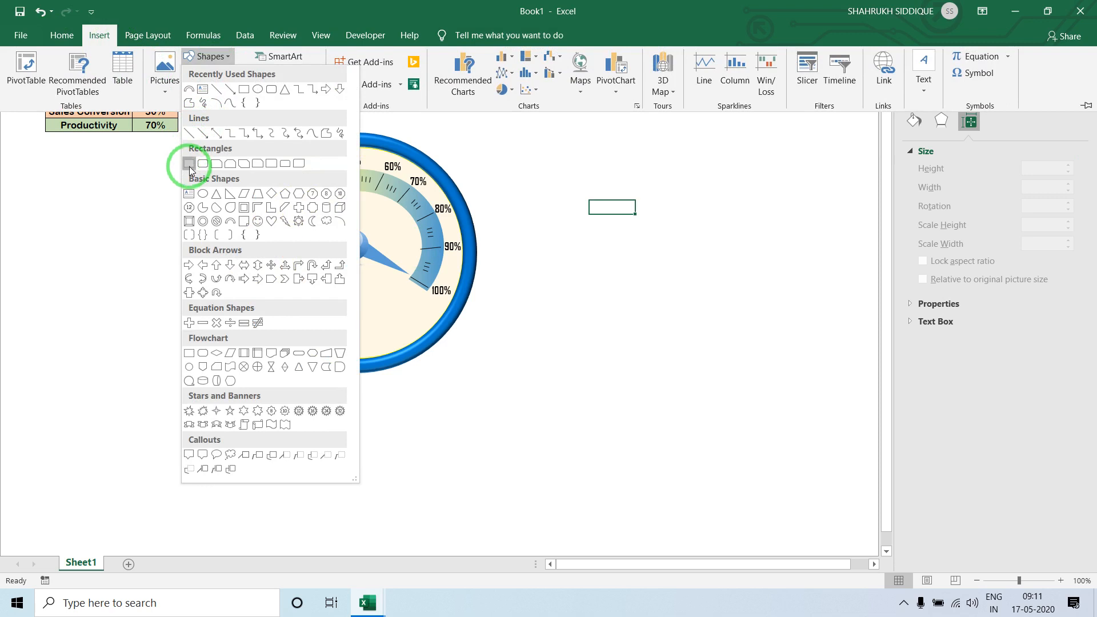
left_click(189, 164)
mouse_move(334, 281)
left_mouse_down()
mouse_move(387, 295)
mouse_move(369, 282)
left_mouse_up()
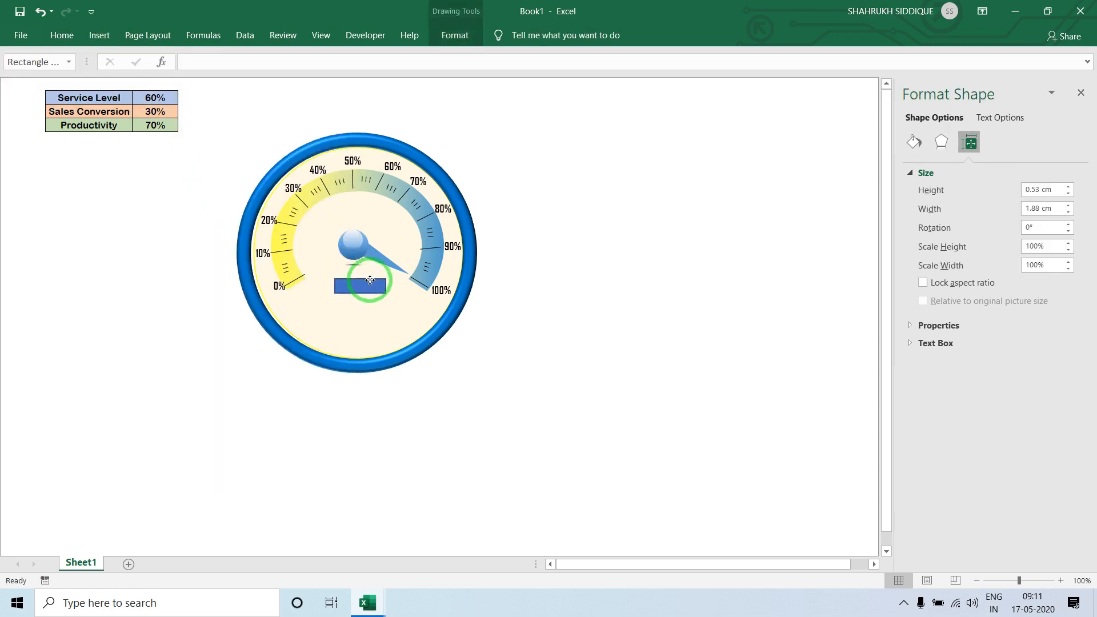
- Link the rectangle's text to the Service Level percentage with the formula =$C$2
left_click(276, 65)
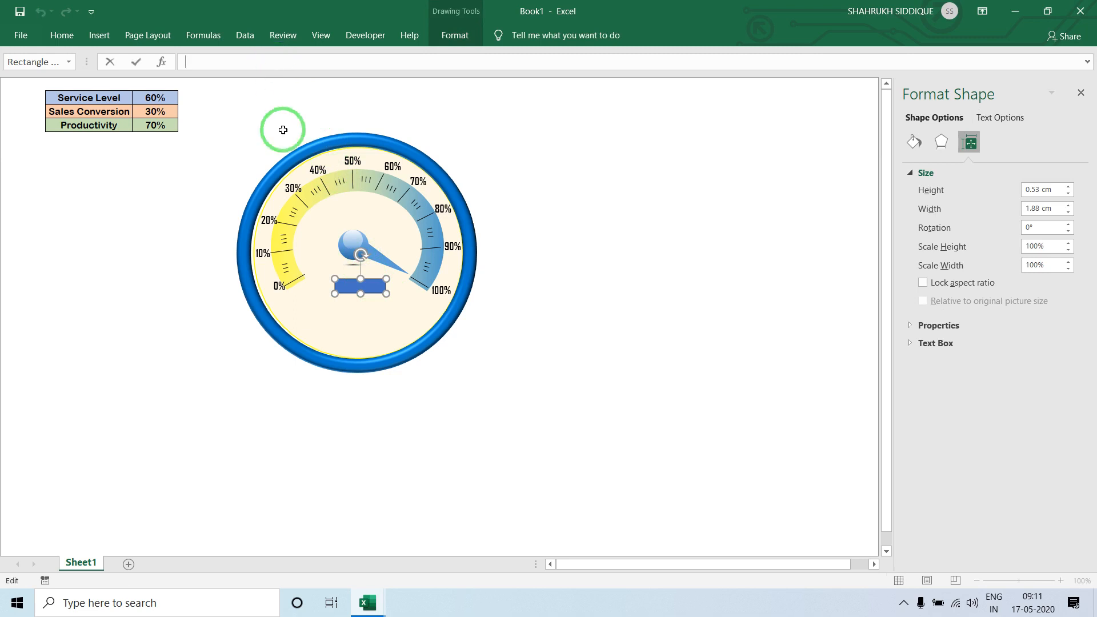
left_click(348, 282)
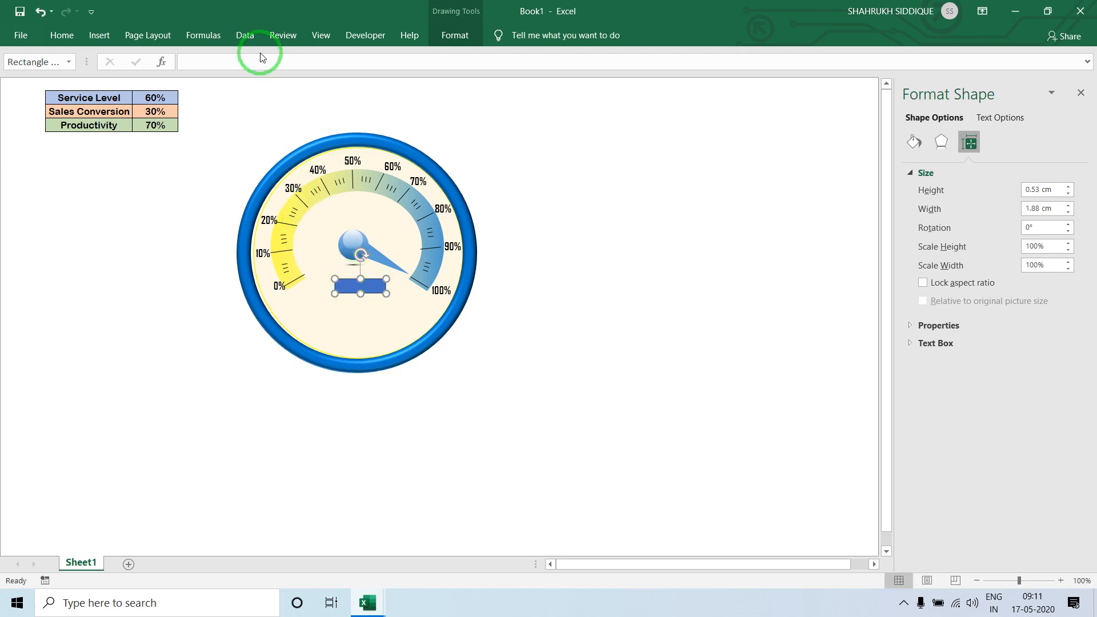
left_click(245, 64)
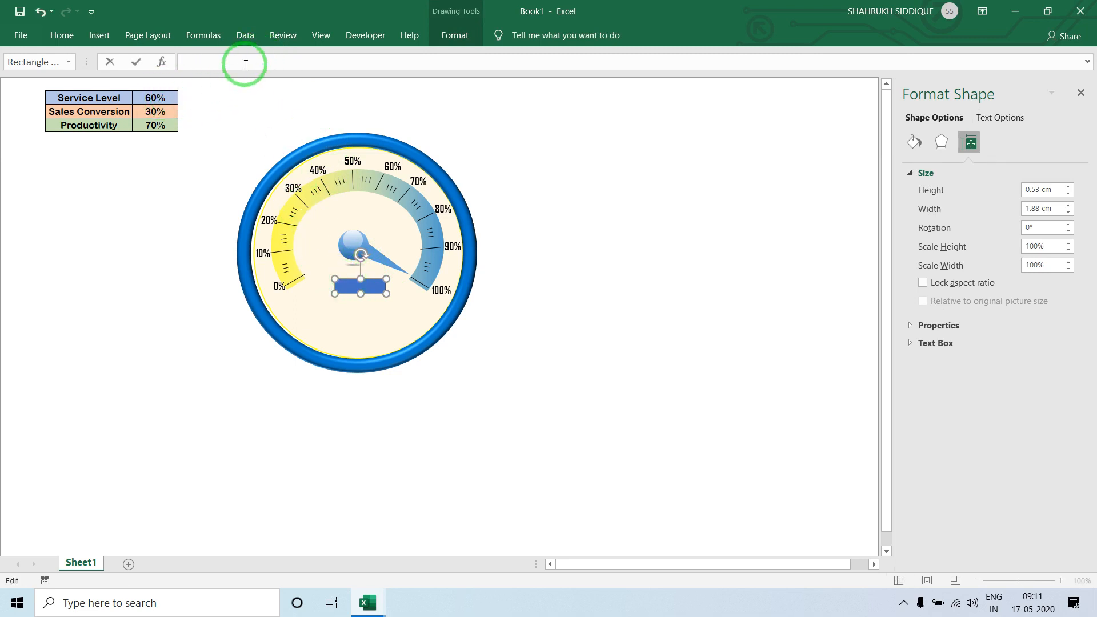
type("=")
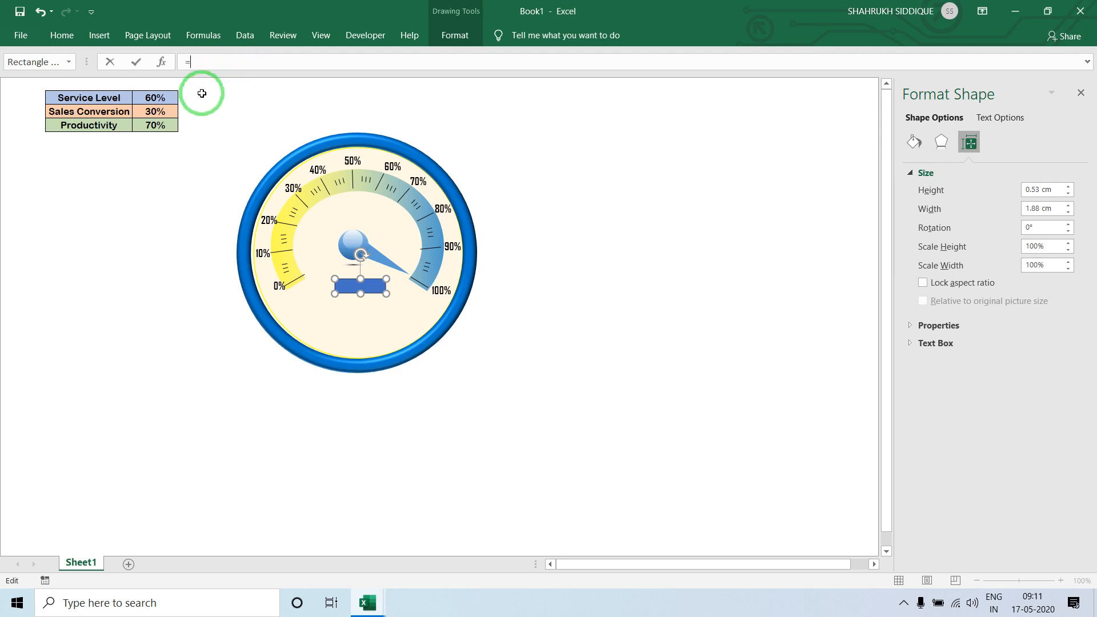
left_click(156, 99)
key("Return")
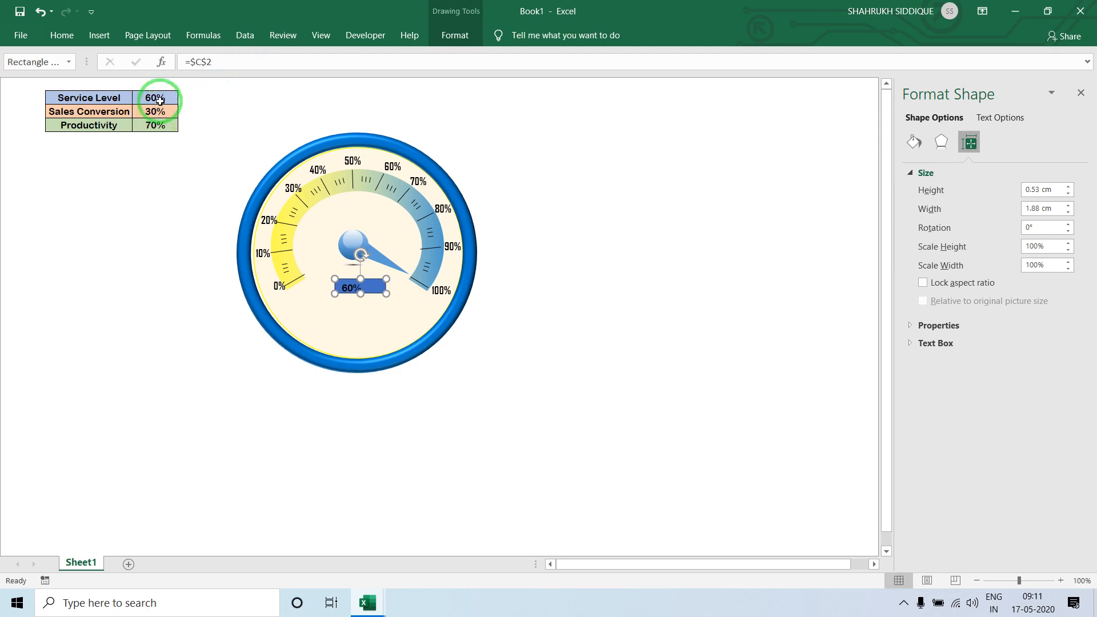
- Centre the linked percentage vertically and horizontally in the rectangle and set its font to Agency FB
left_click(61, 34)
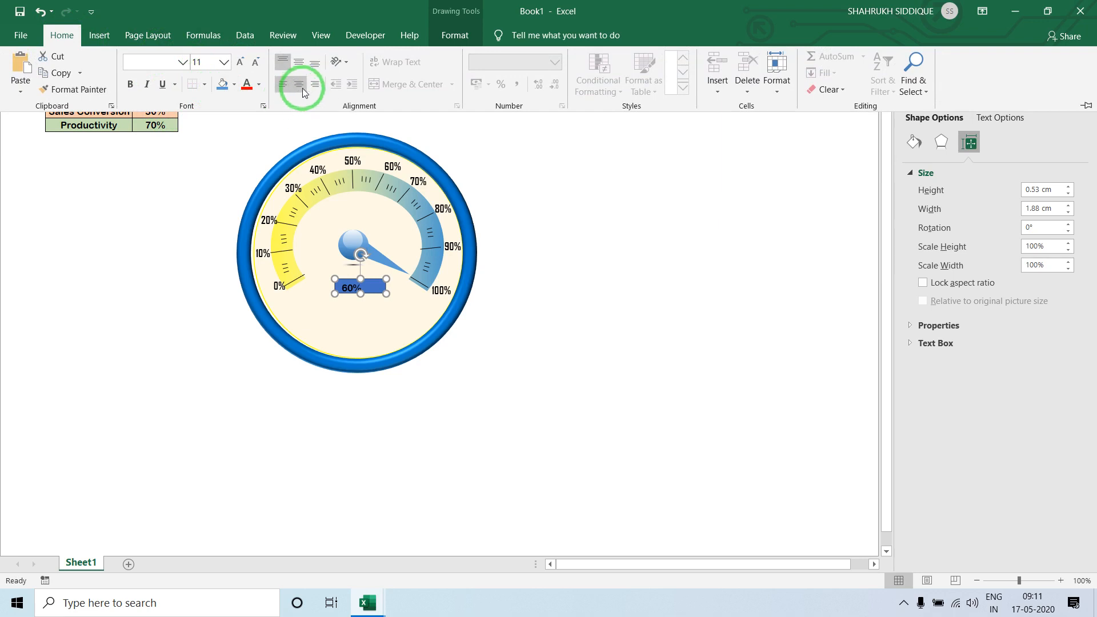
left_click(299, 67)
left_click(299, 84)
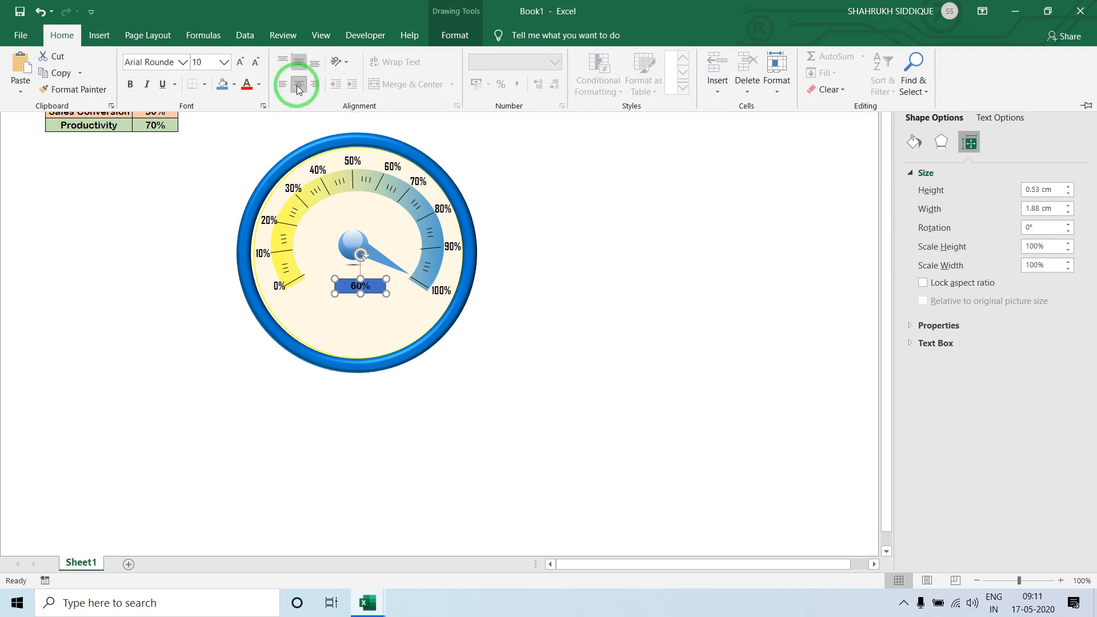
left_click(156, 62)
type("Agency FB")
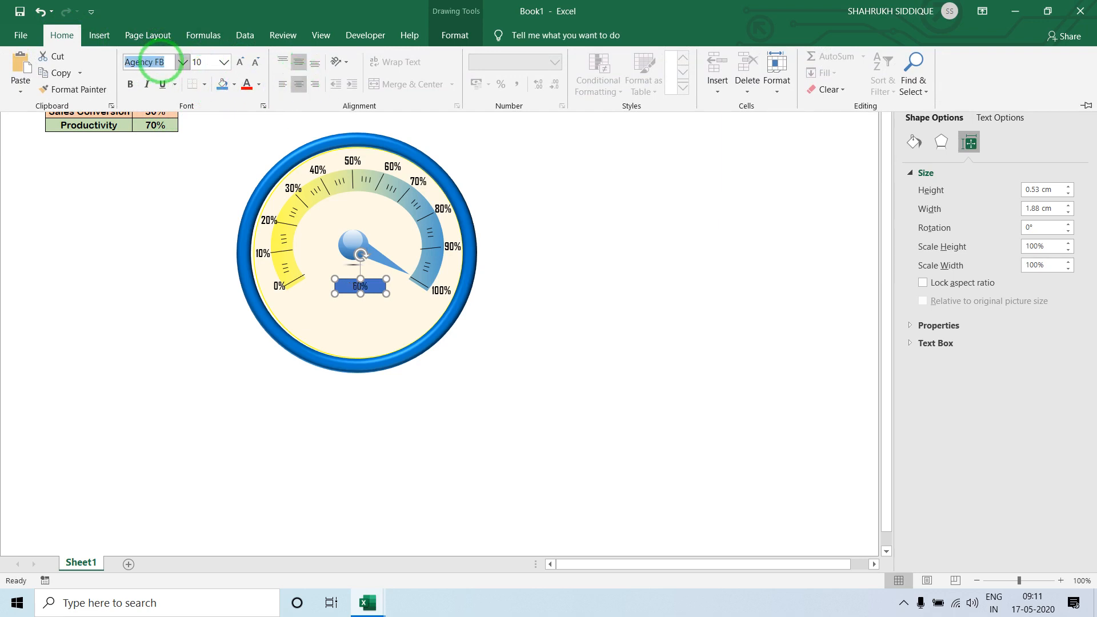
- Remove the fill and outline from the rectangle holding the linked percentage
left_click(455, 35)
left_click(512, 56)
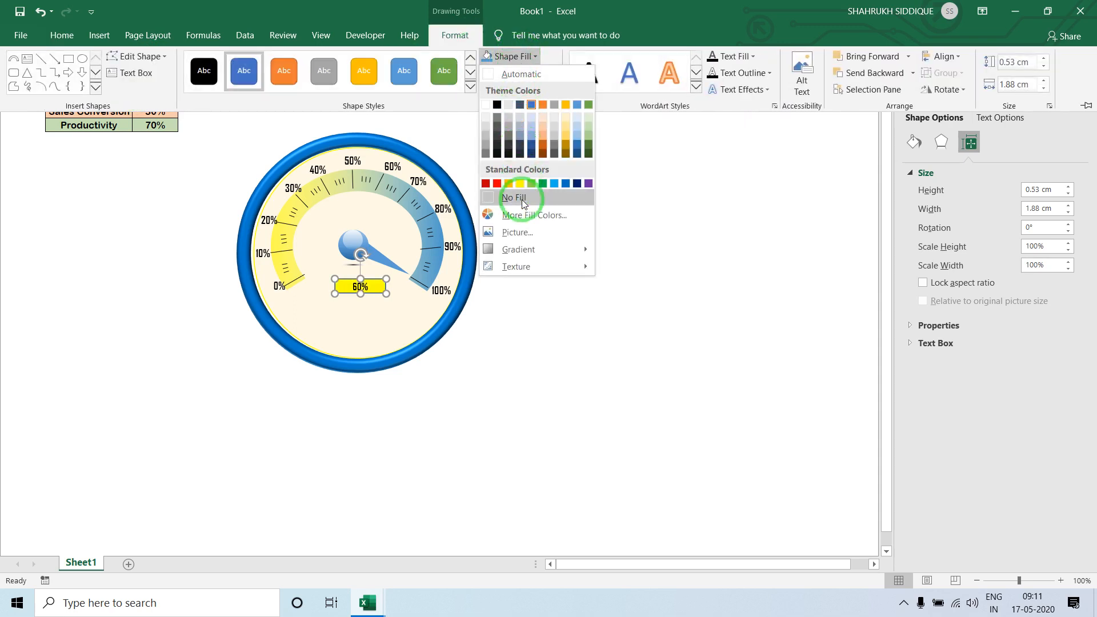
left_click(517, 198)
left_click(530, 73)
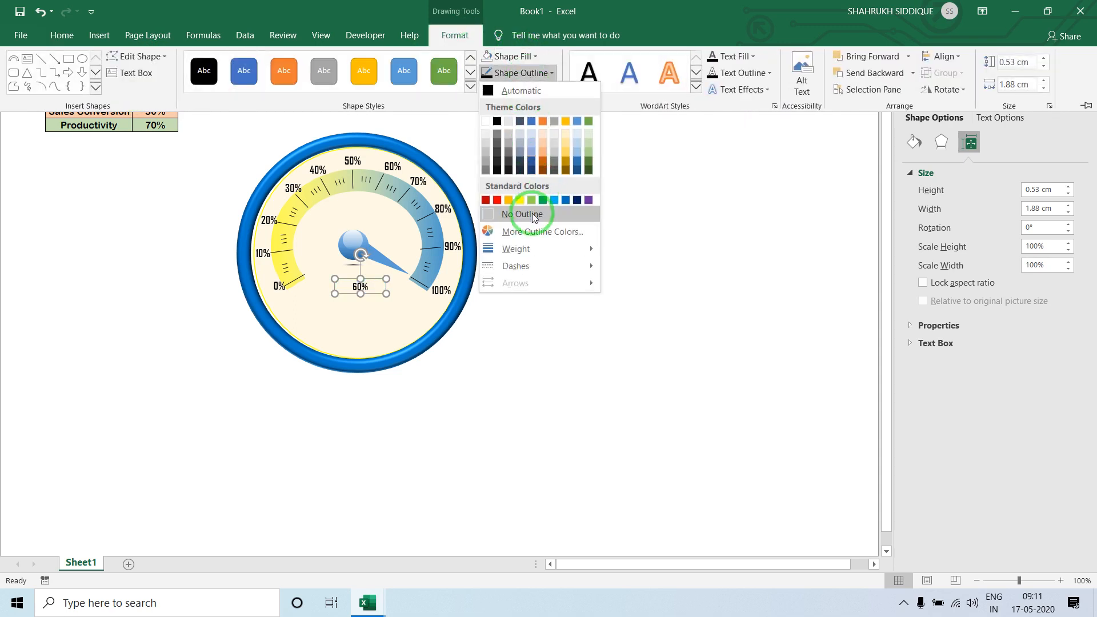
left_click(521, 213)
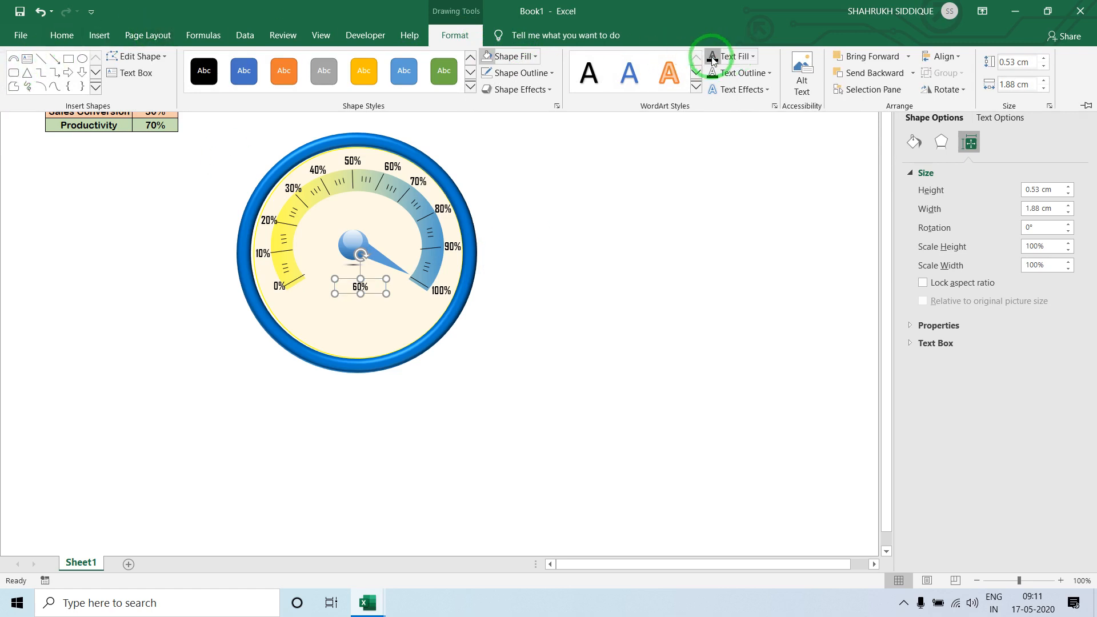
- Colour the linked percentage in the theme's light blue and increase its font size to 28
left_click(61, 36)
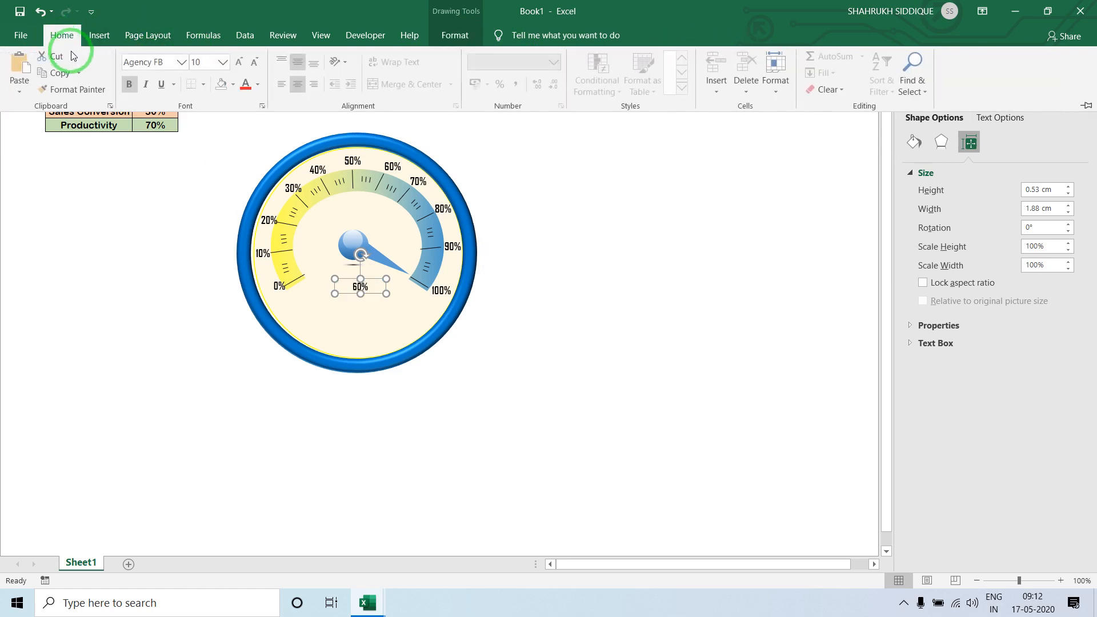
left_click(258, 84)
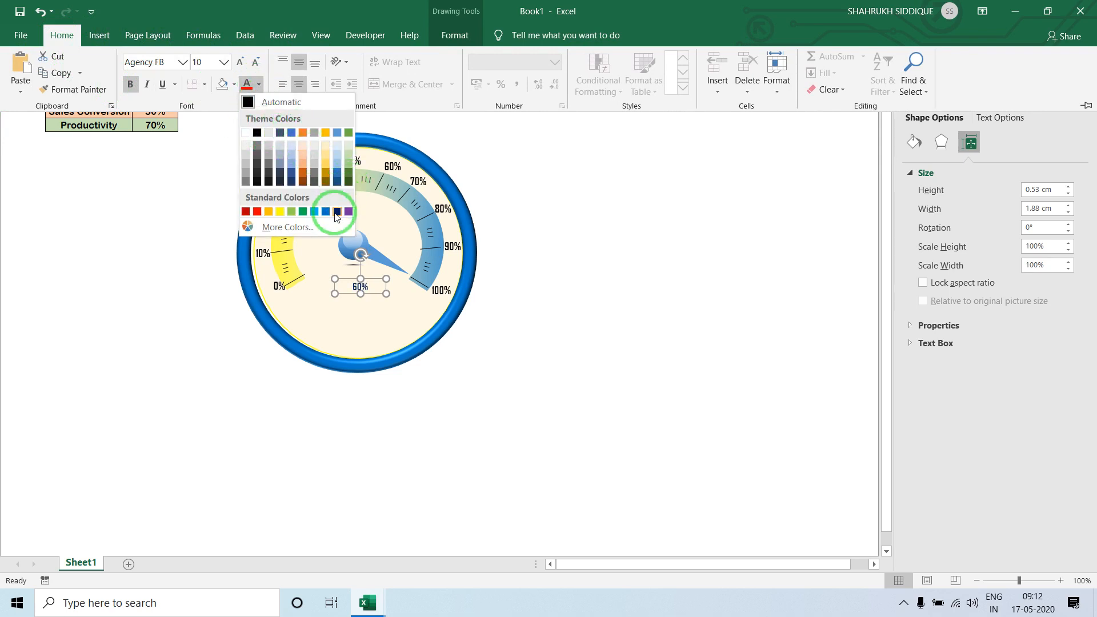
left_click(334, 136)
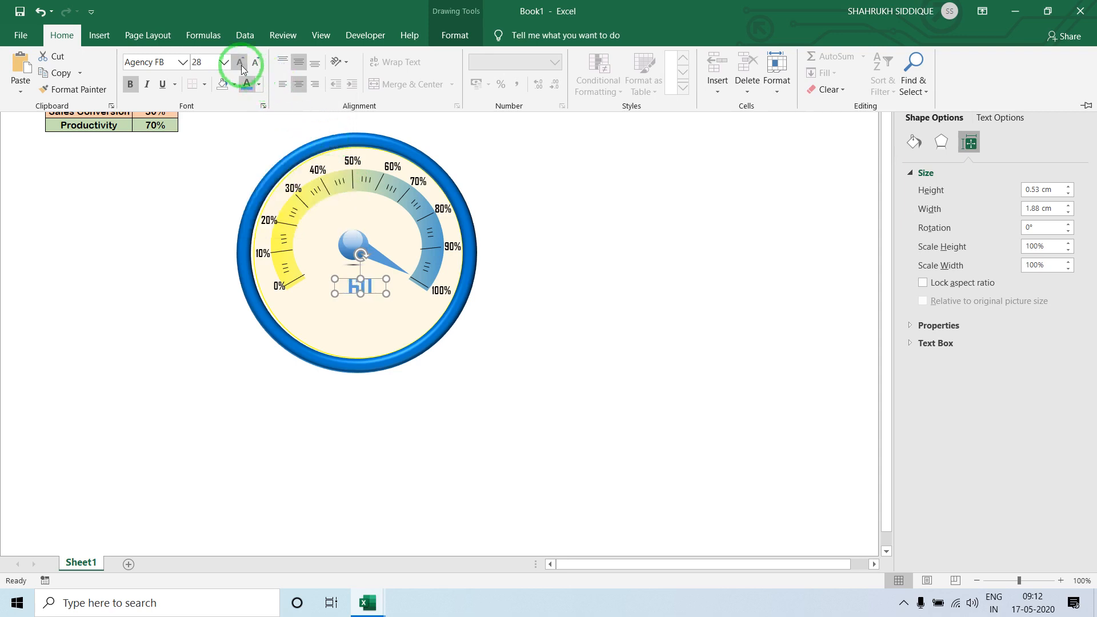
- Enlarge the linked percentage box to about 0.85 cm high and 2.37 cm wide so the whole value fits
left_click(387, 293)
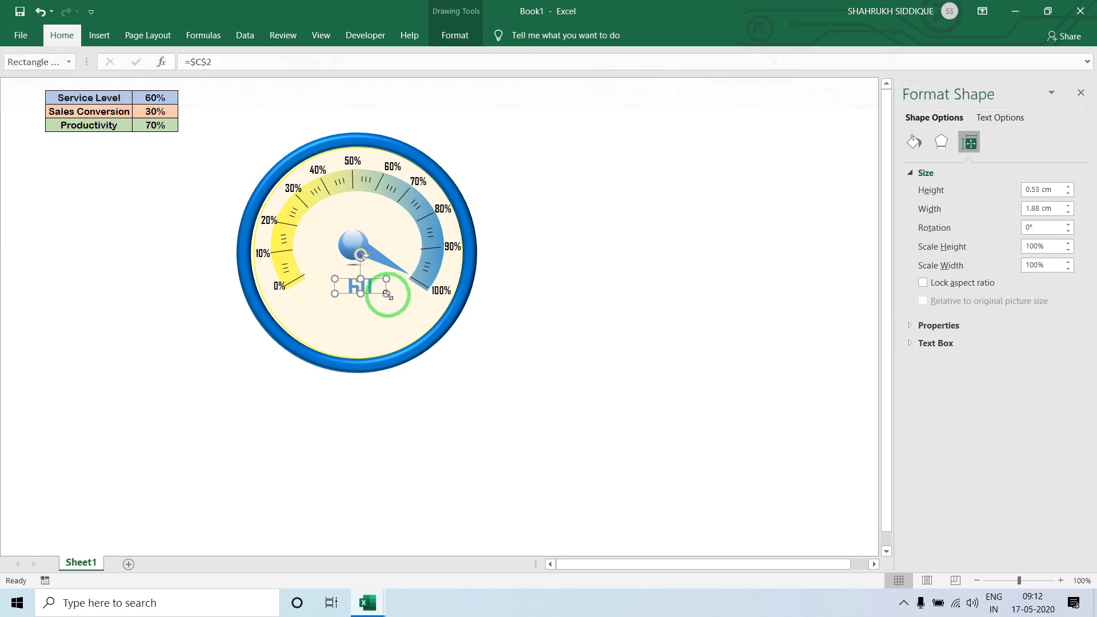
left_click_drag(386, 293, 343, 279)
left_click(367, 301)
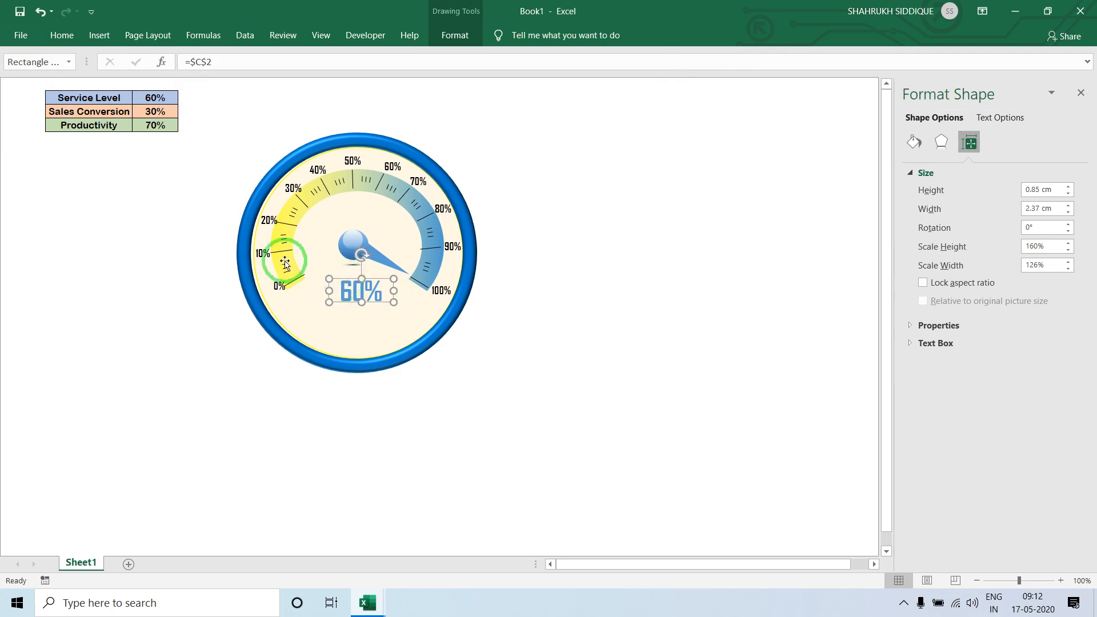
- Recolour the linked percentage below the needle in the standard dark blue
left_click(63, 35)
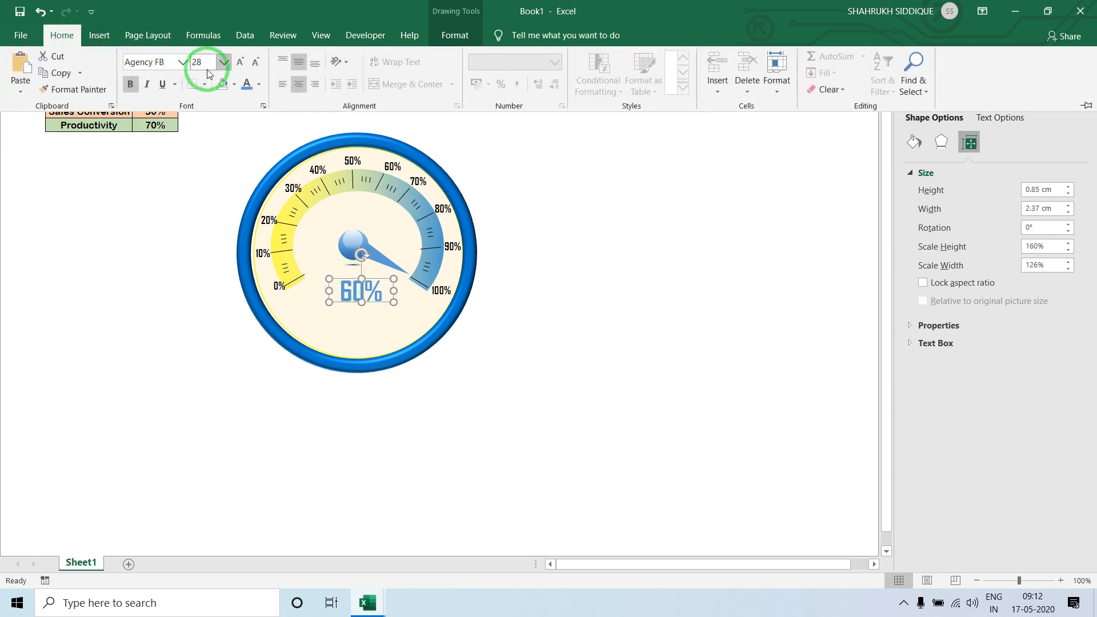
left_click(258, 85)
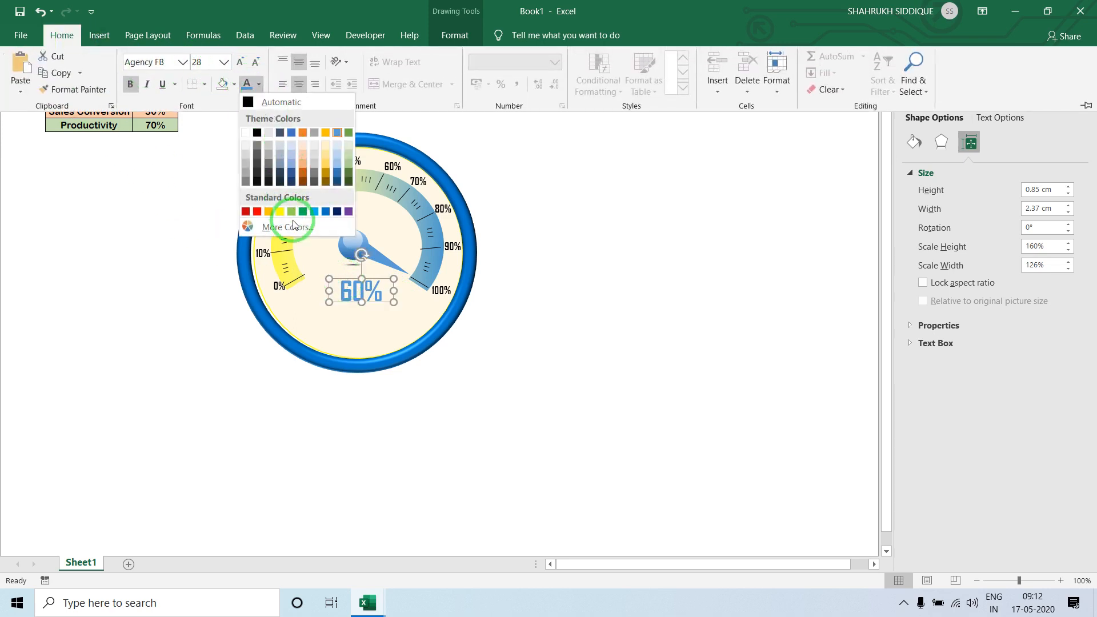
left_click(336, 213)
left_click(604, 227)
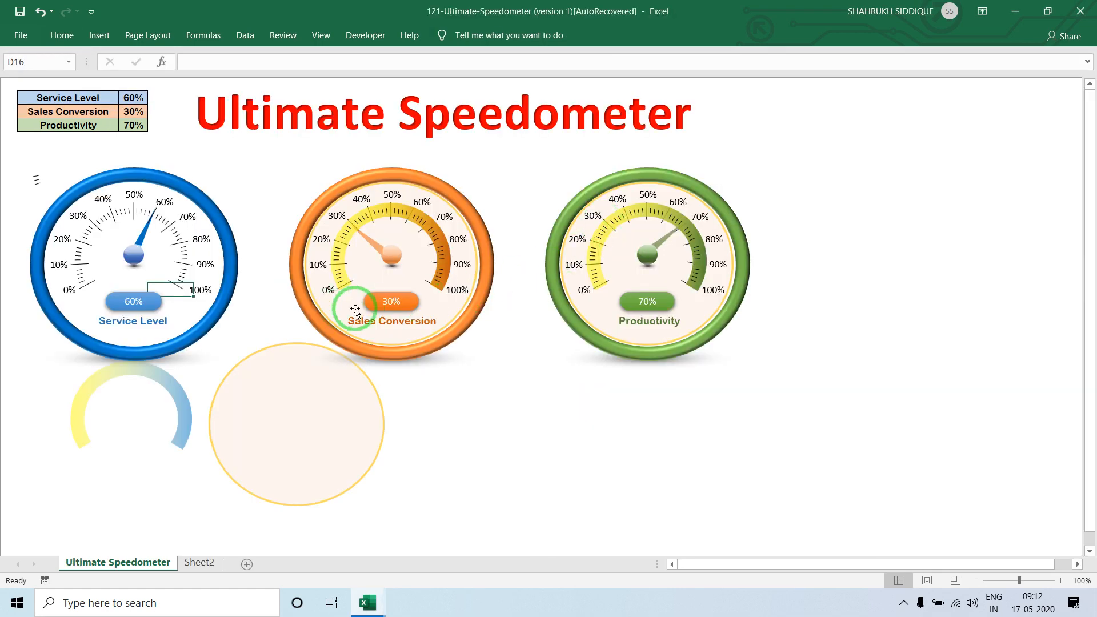
- Switch to the 121-Ultimate-Speedometer workbook and delete the grouped blue Service Level gauge together with its leftover blue needle
left_click(240, 389)
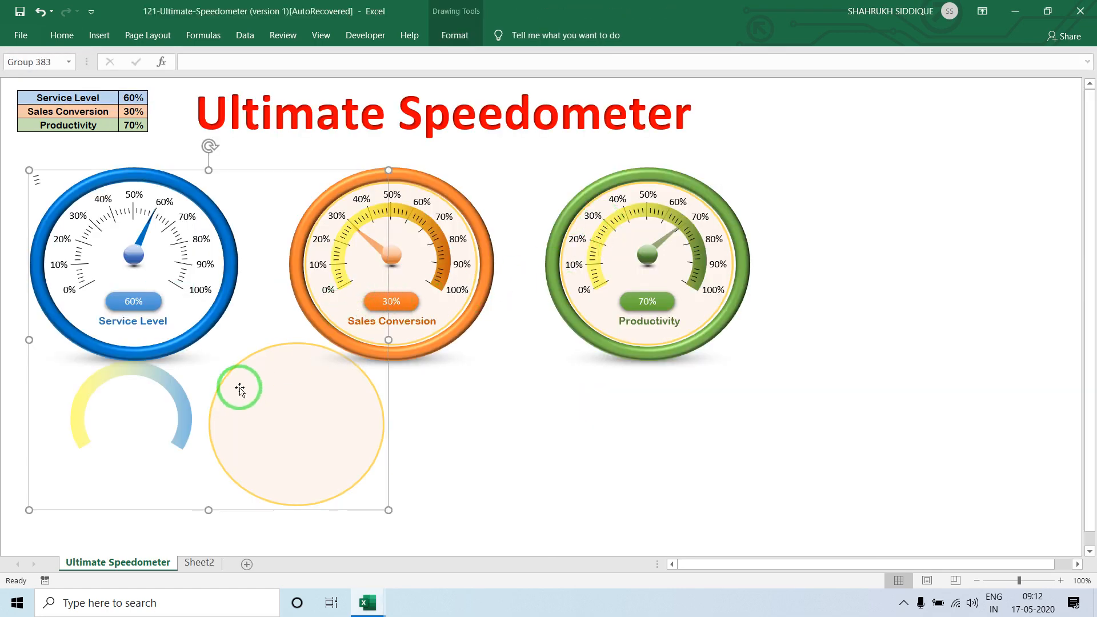
left_click_drag(240, 389, 179, 342)
key("Delete")
left_click(135, 240)
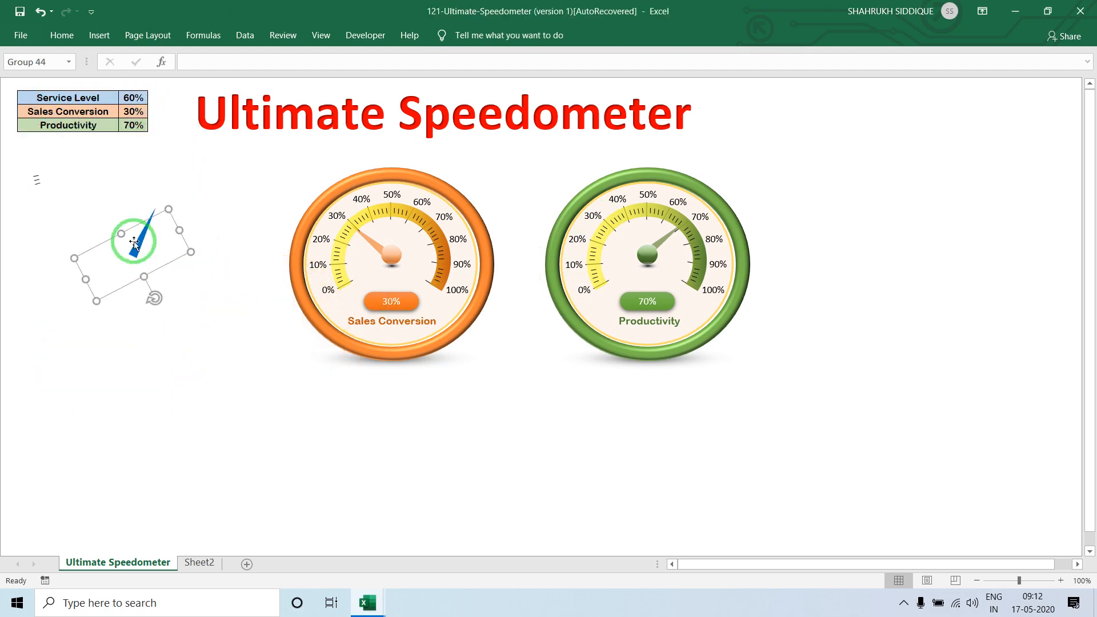
key("Delete")
left_click(351, 290)
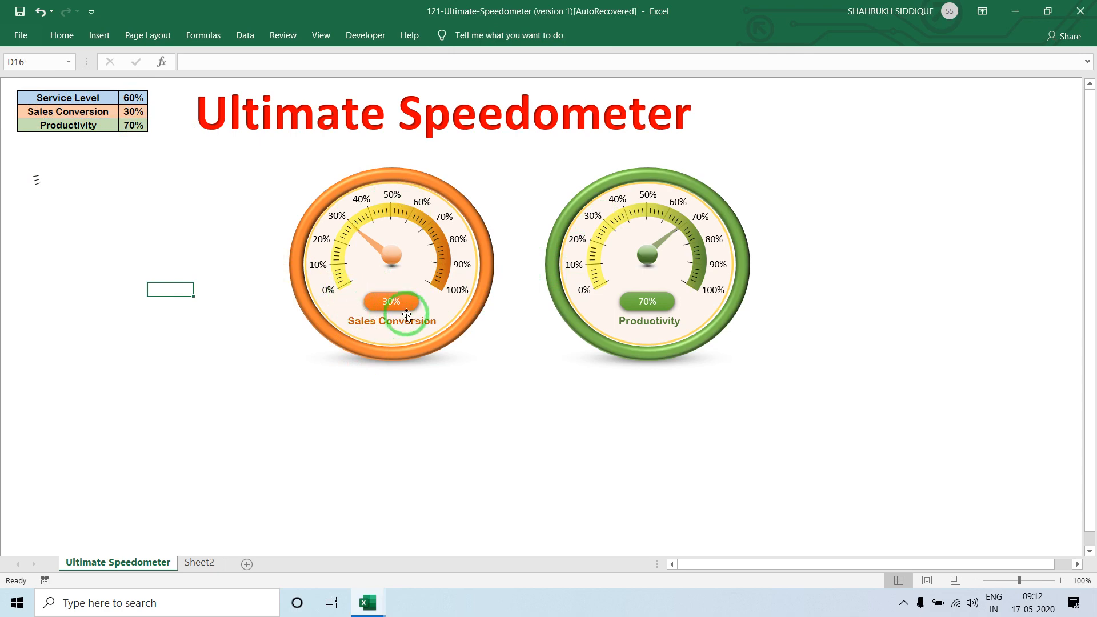
- In Book1, change the linked percentage box into a rounded rectangle and fully round its ends
left_click(349, 284)
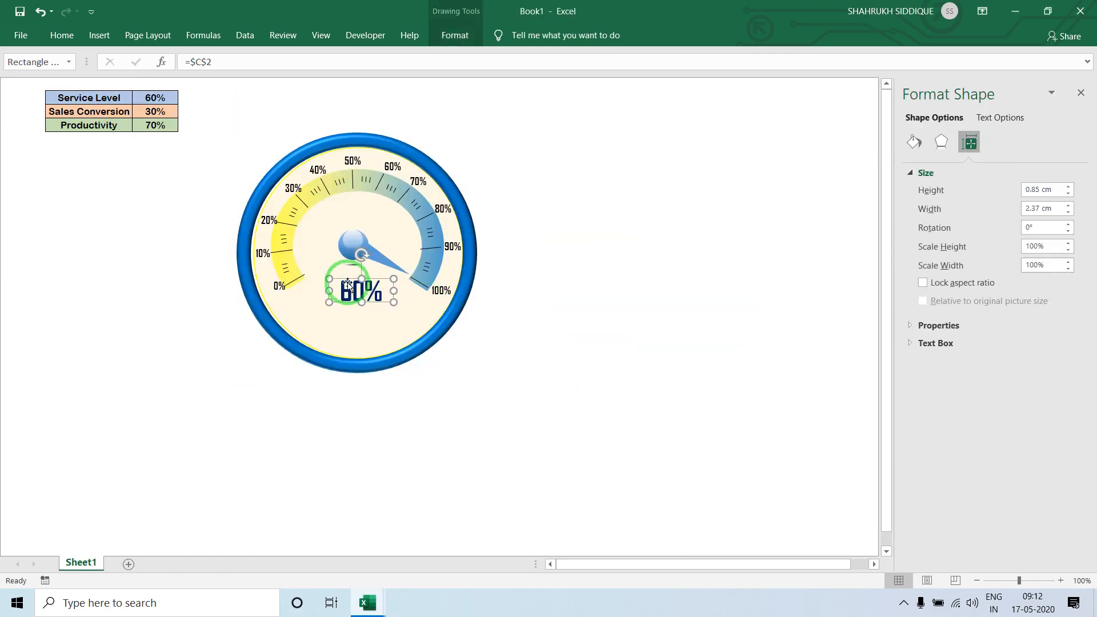
right_click(345, 278)
key("Escape")
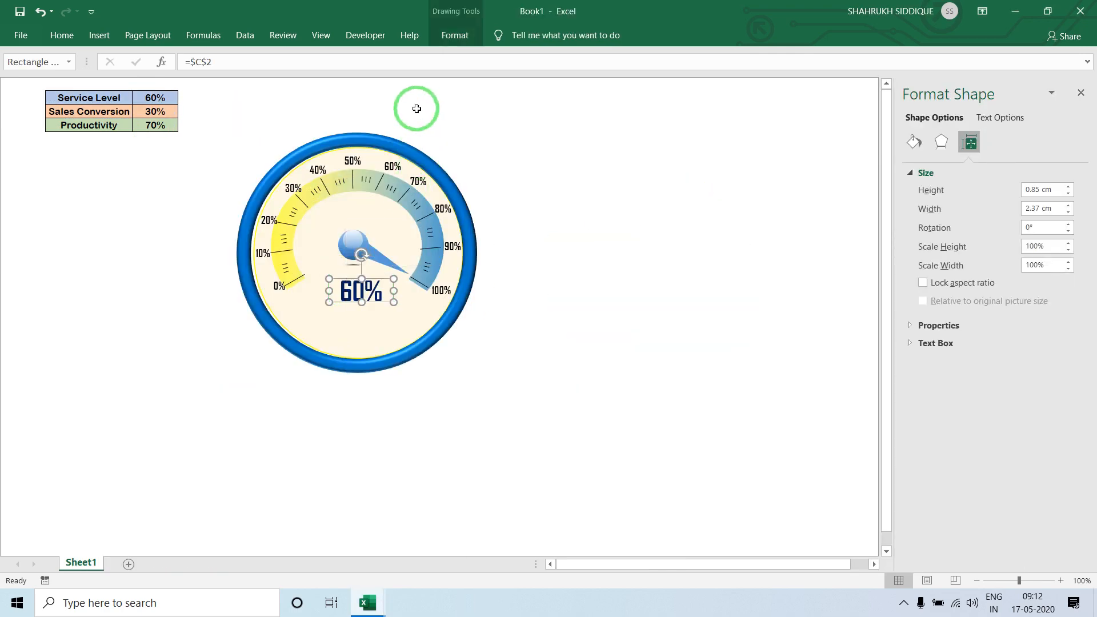
right_click(378, 280)
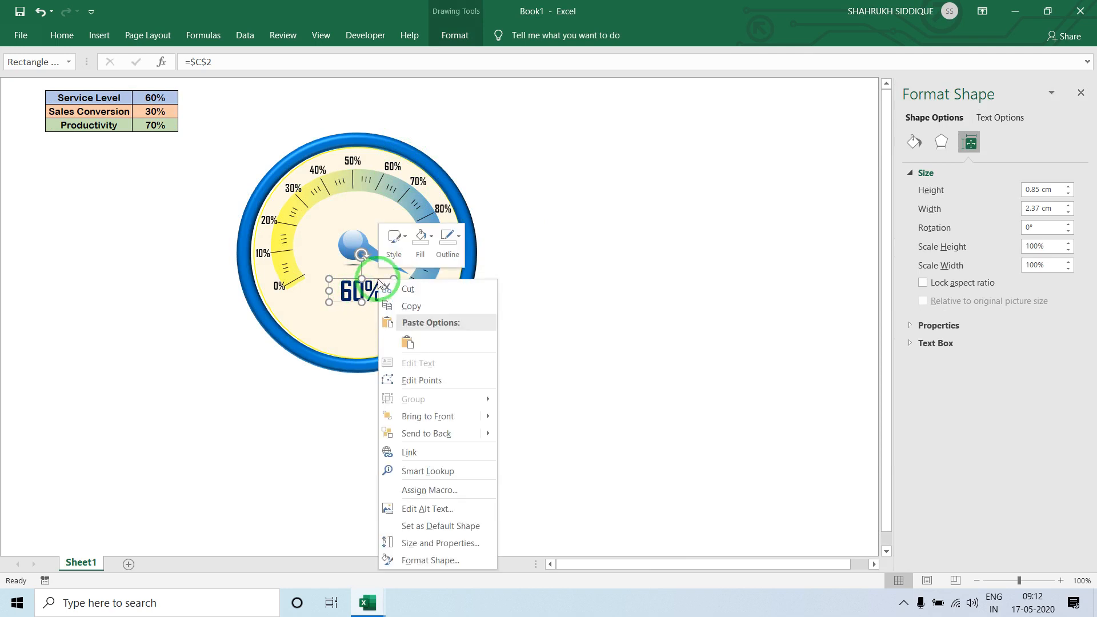
left_click(446, 46)
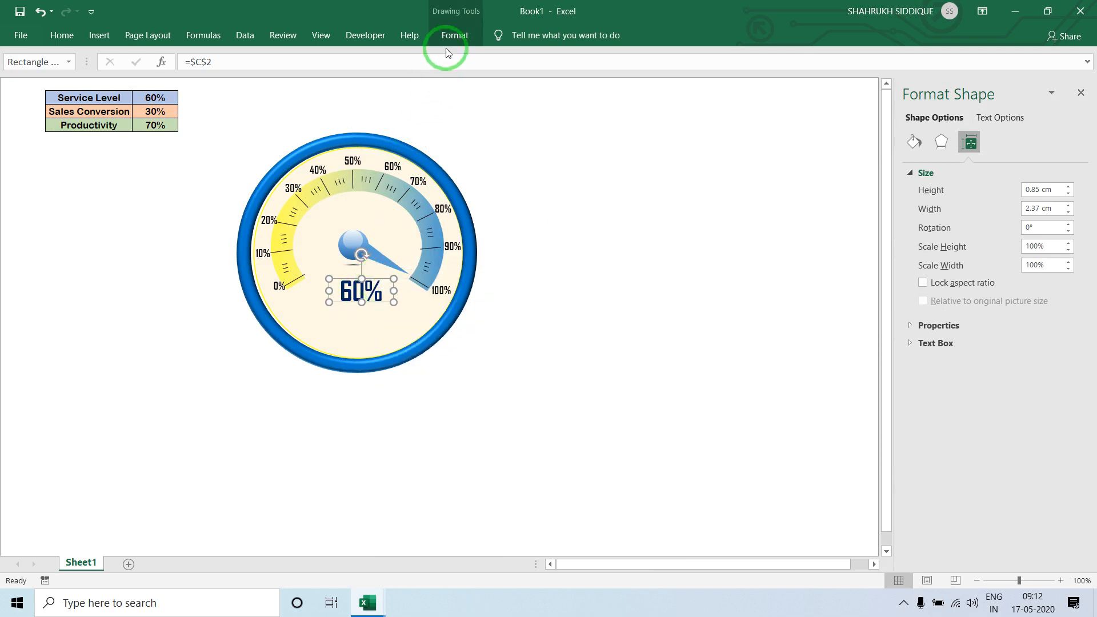
left_click(450, 44)
left_click(139, 56)
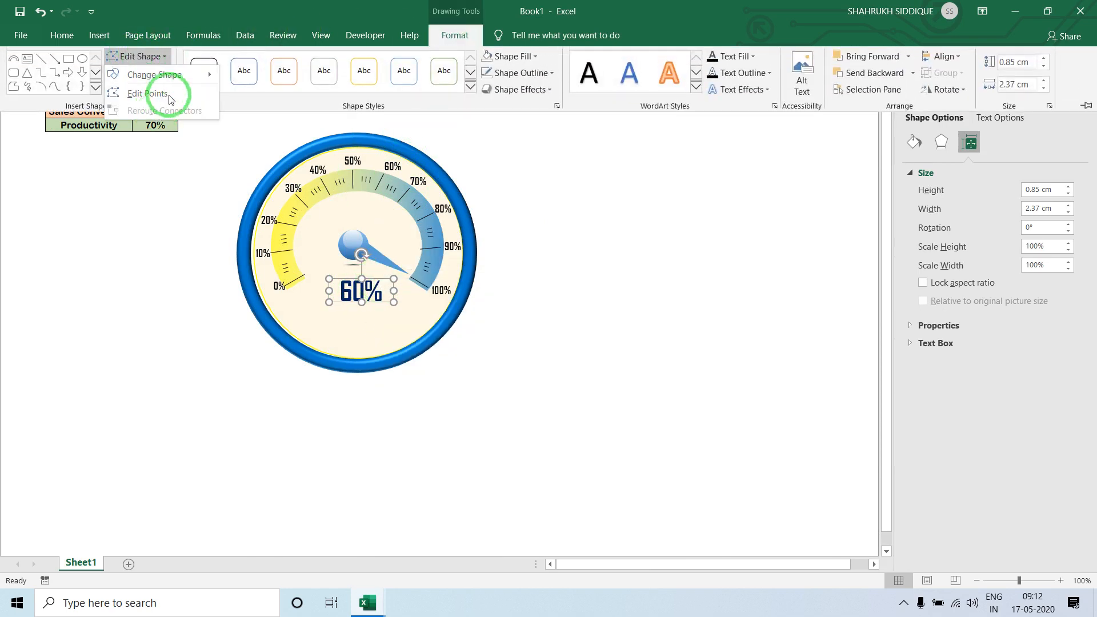
mouse_move(195, 76)
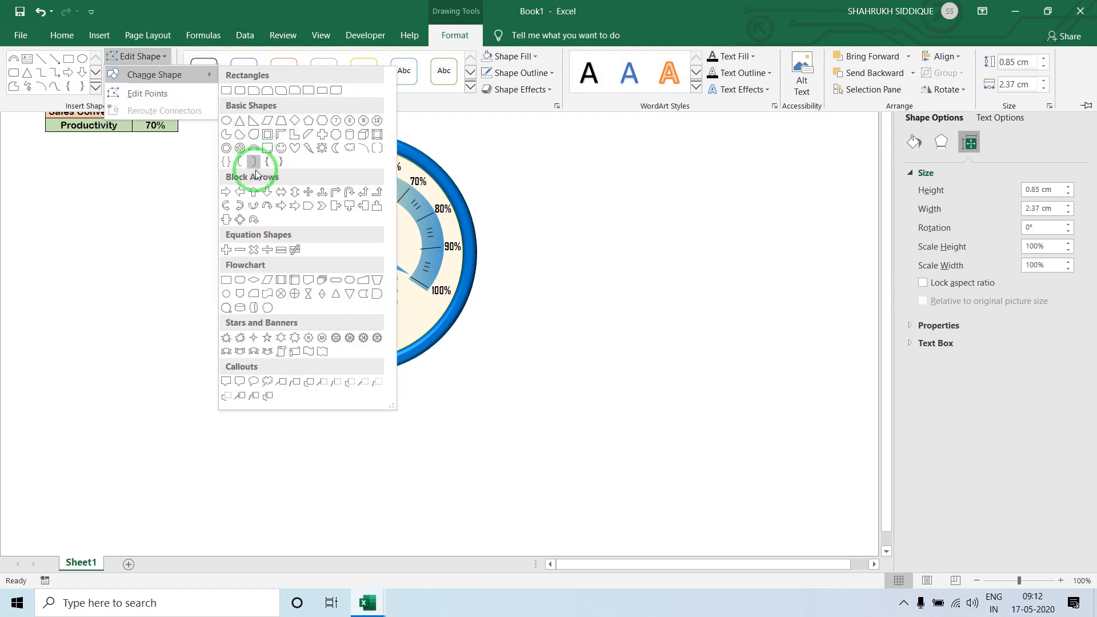
left_click(239, 90)
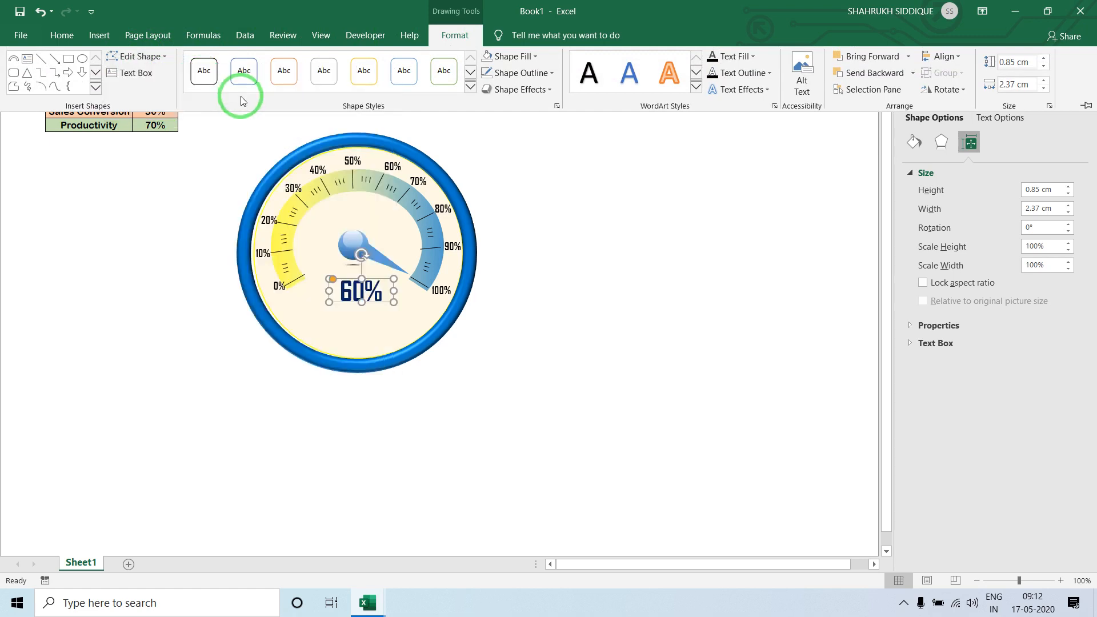
left_click(332, 278)
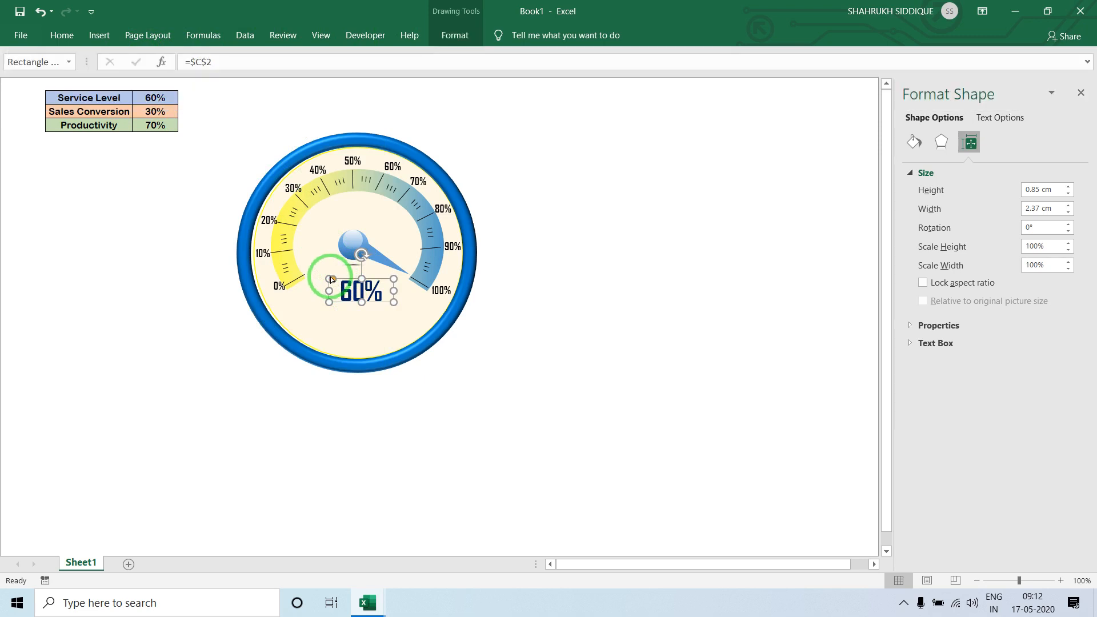
left_click_drag(330, 278, 341, 278)
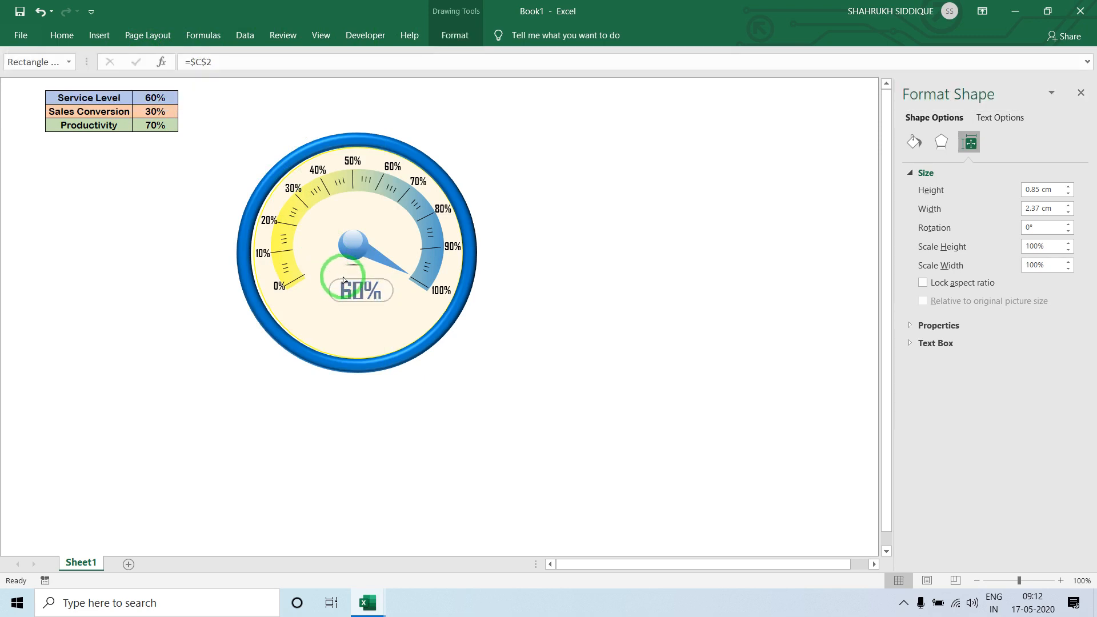
- Fill the rounded percentage box with the theme's light blue
left_click(455, 35)
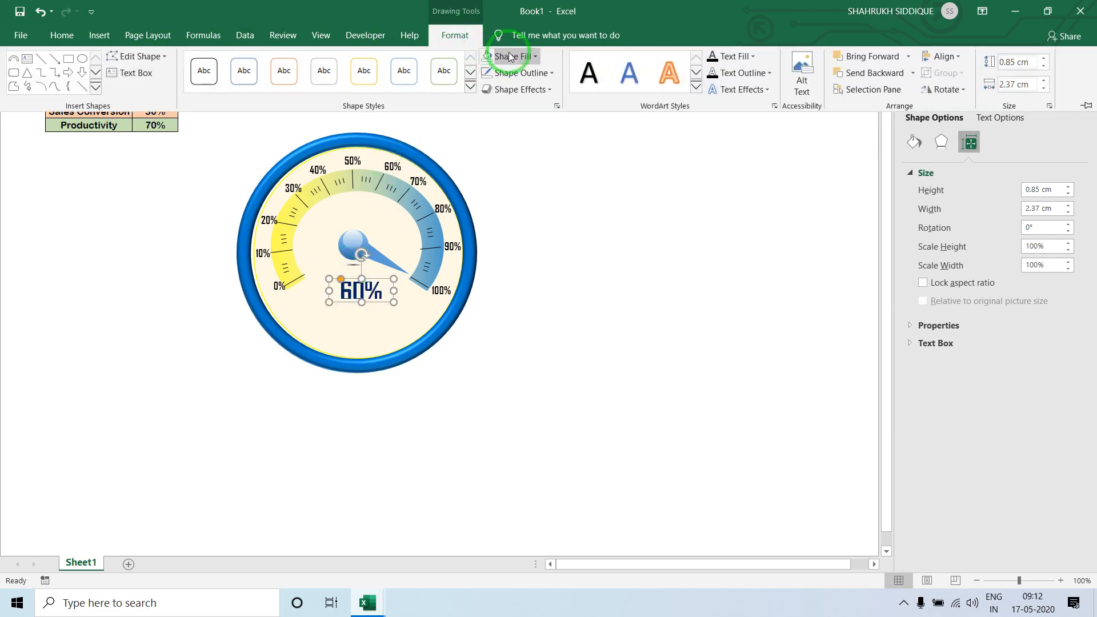
left_click(510, 56)
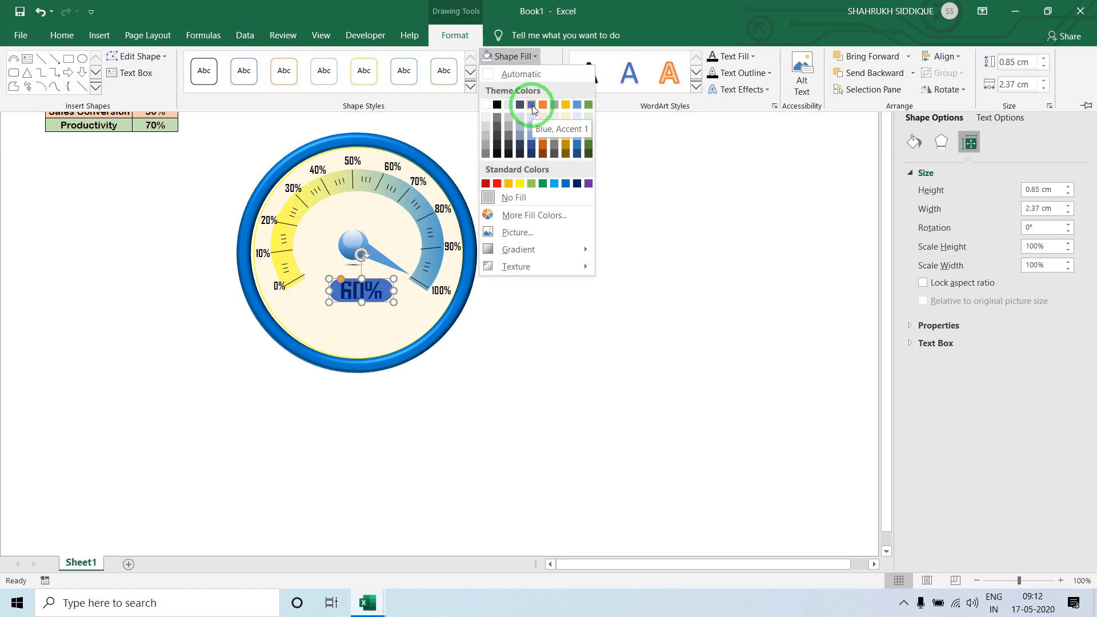
left_click(531, 105)
left_click(512, 55)
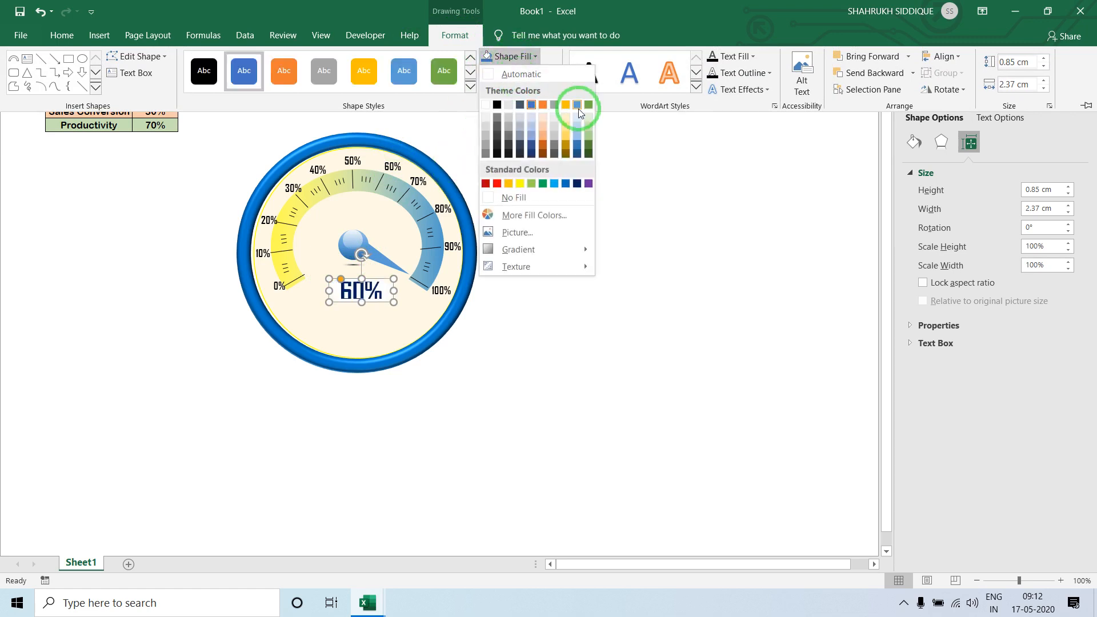
left_click(578, 105)
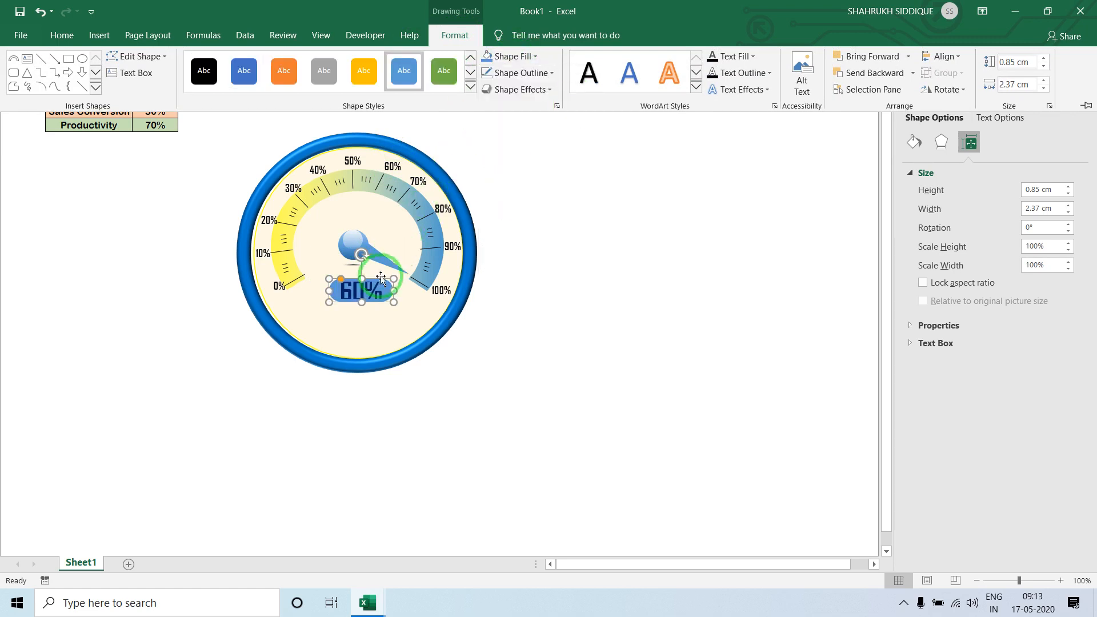
- Widen the percentage box to about 2.67 cm and reduce the font size of its text
left_click(362, 306)
left_click_drag(362, 303, 345, 281)
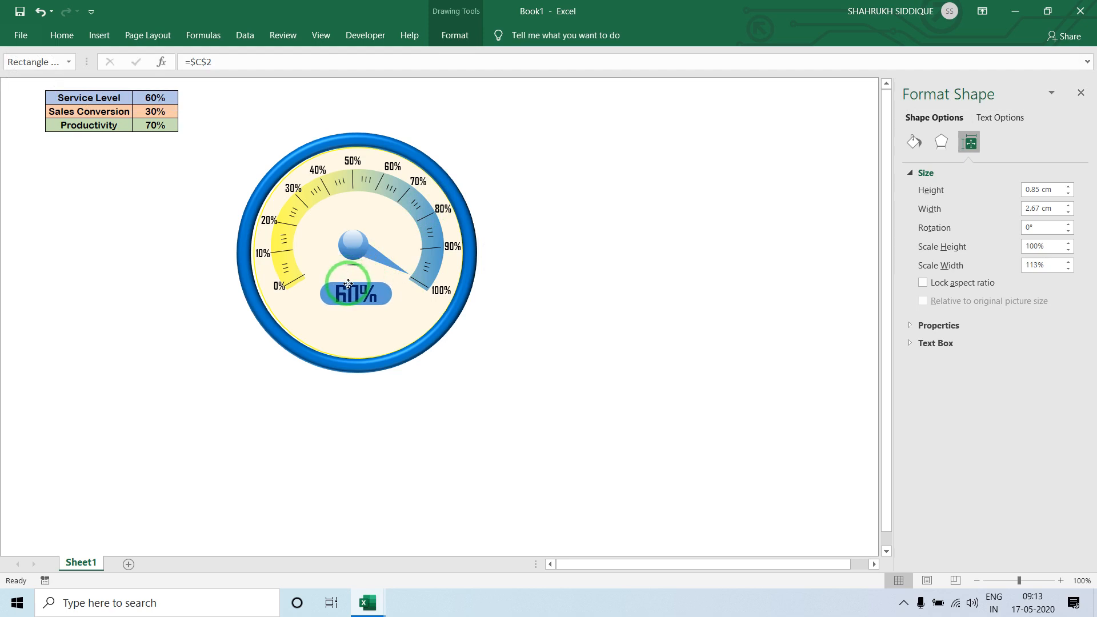
left_click(62, 35)
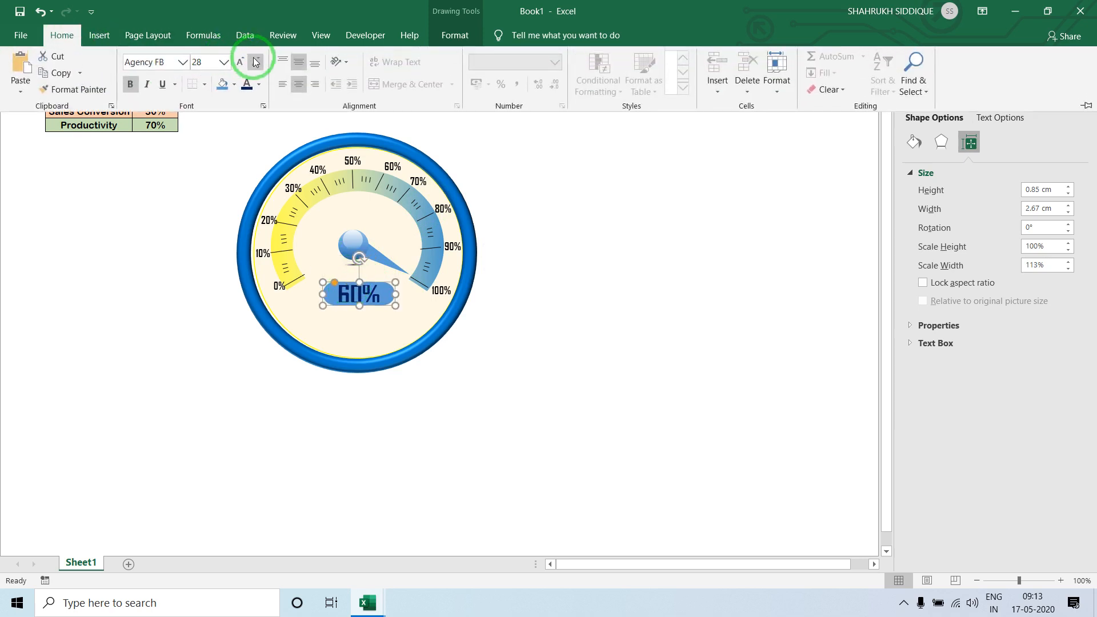
left_click(115, 233)
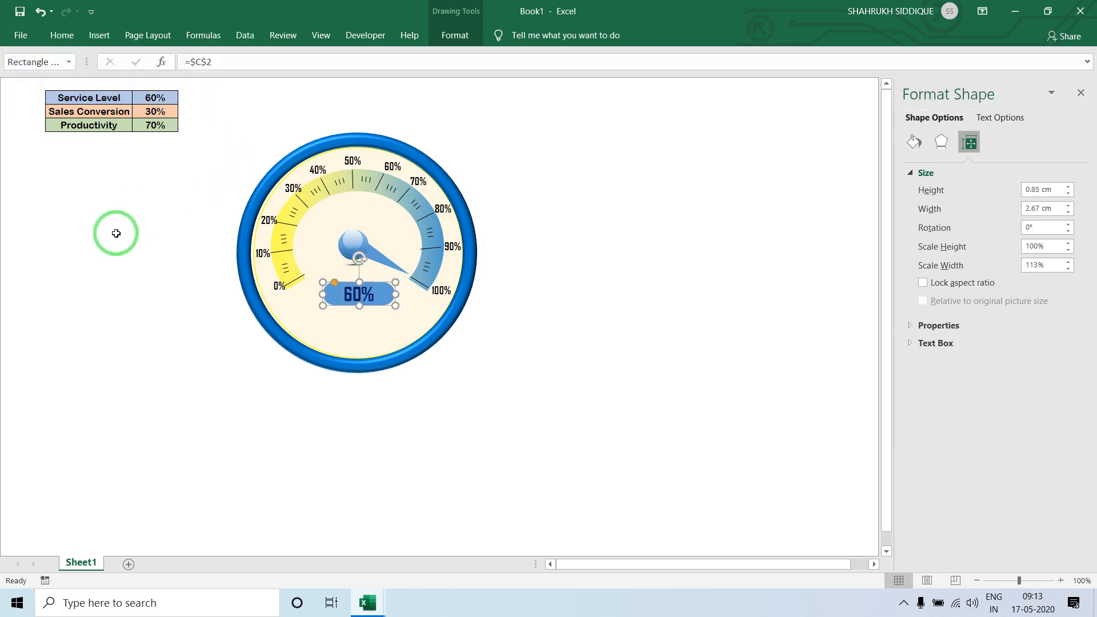
left_click(92, 227)
- Compare with the readout on the finished sample gauges and shift the percentage box slightly in the dial
key("alt+Tab")
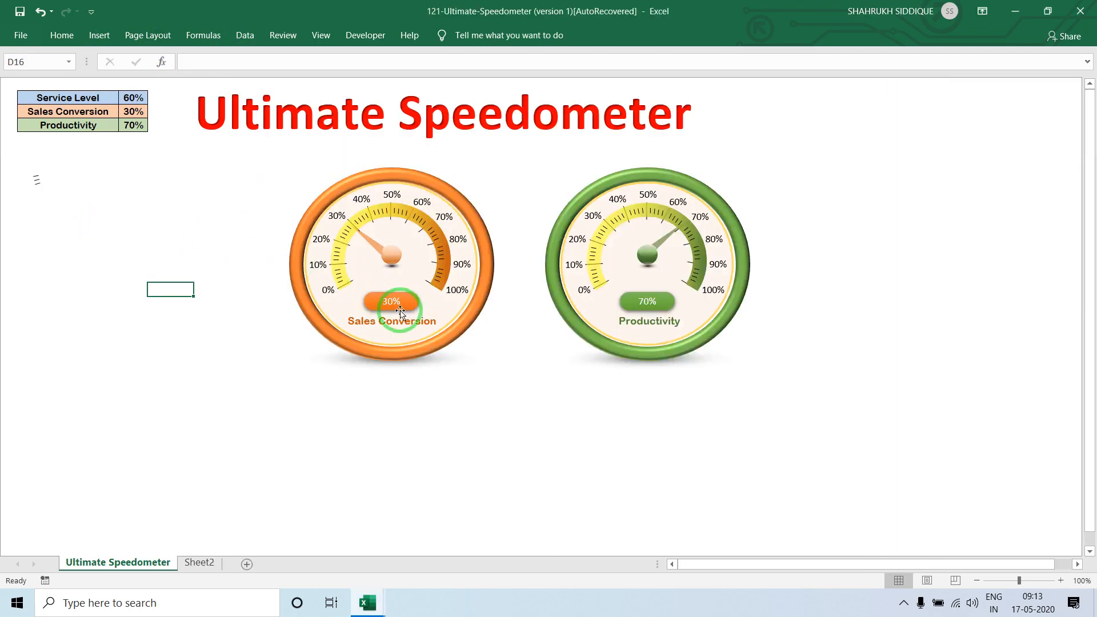
key("alt+Tab")
left_click_drag(392, 294, 396, 293)
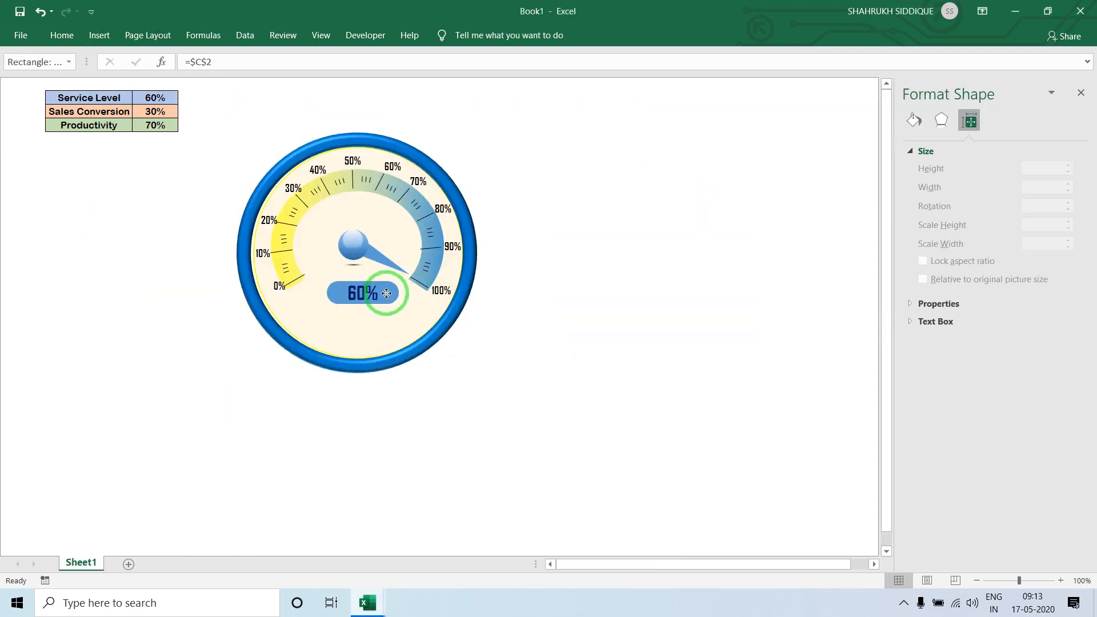
- Colour the linked percentage white and reduce its font size further
left_click(455, 37)
left_click(715, 56)
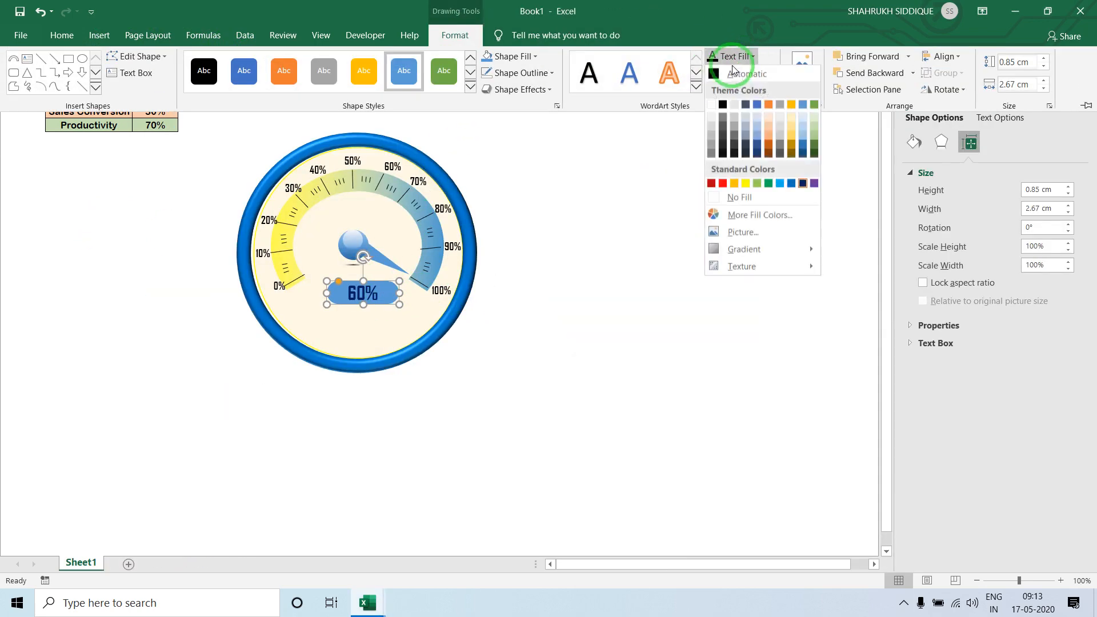
left_click(713, 109)
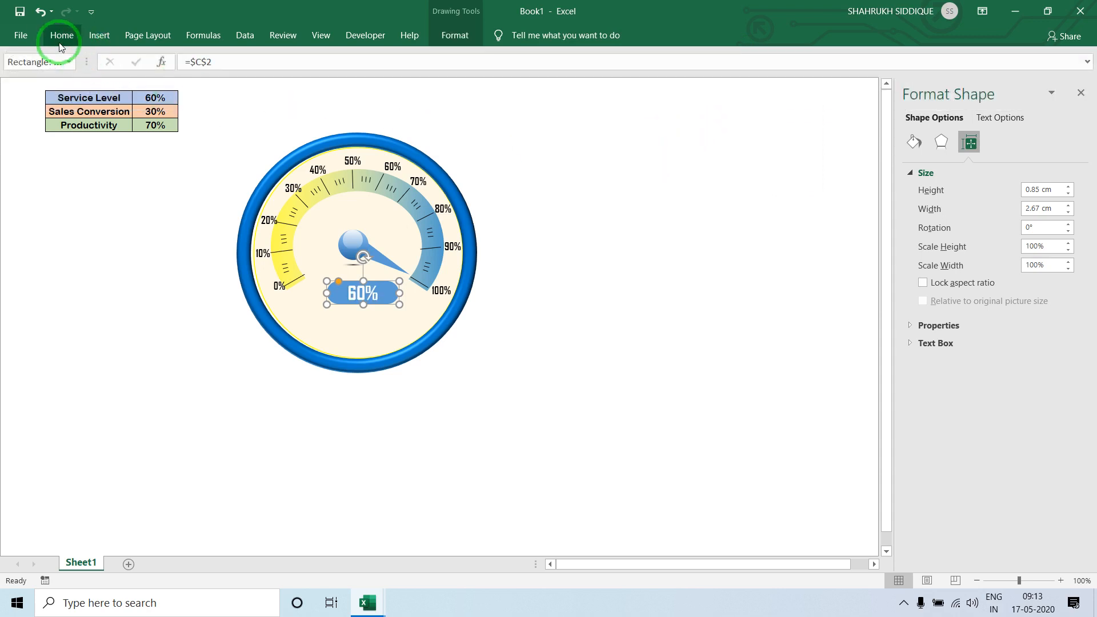
left_click(60, 35)
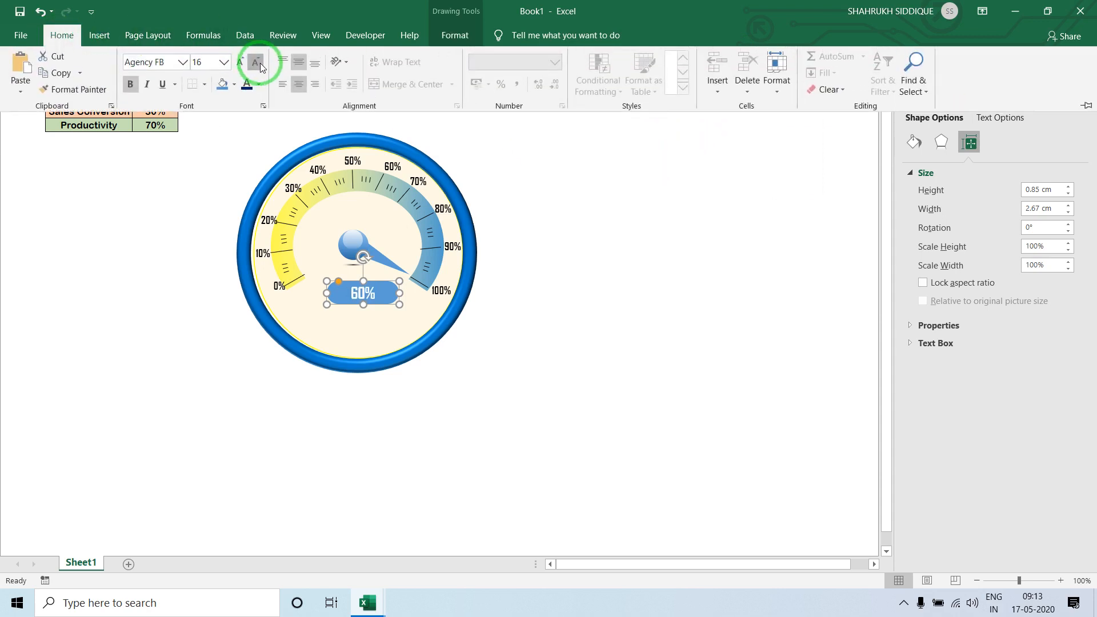
- Shrink the percentage box to about 0.83 cm high and 2.6 cm wide and centre it slightly lower beneath the needle hub
left_click(393, 311)
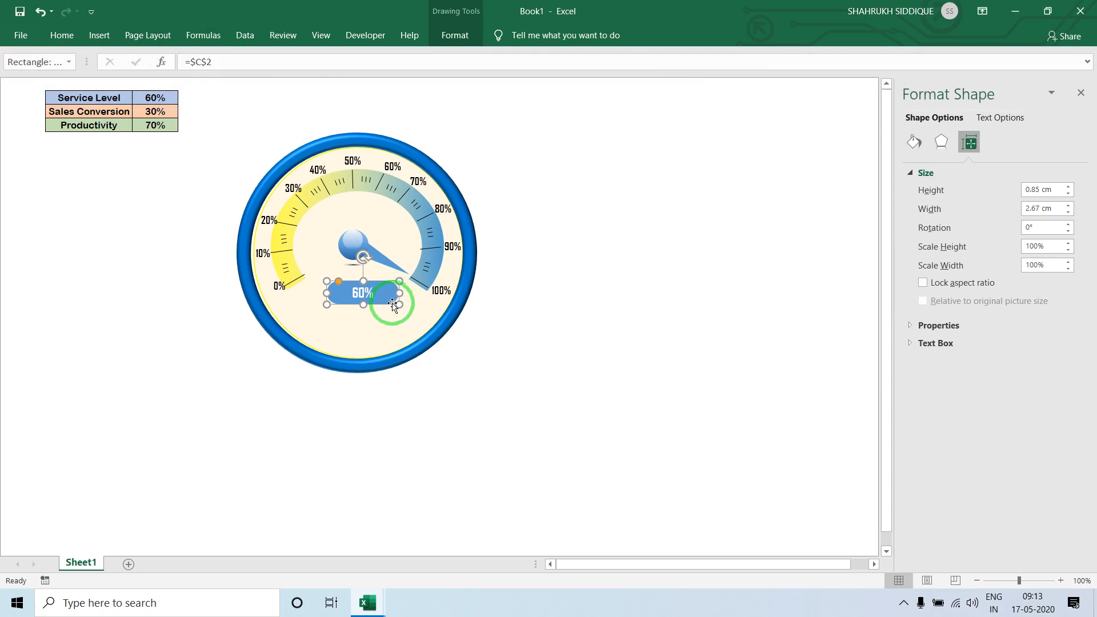
left_click_drag(396, 304, 387, 307)
left_click(519, 237)
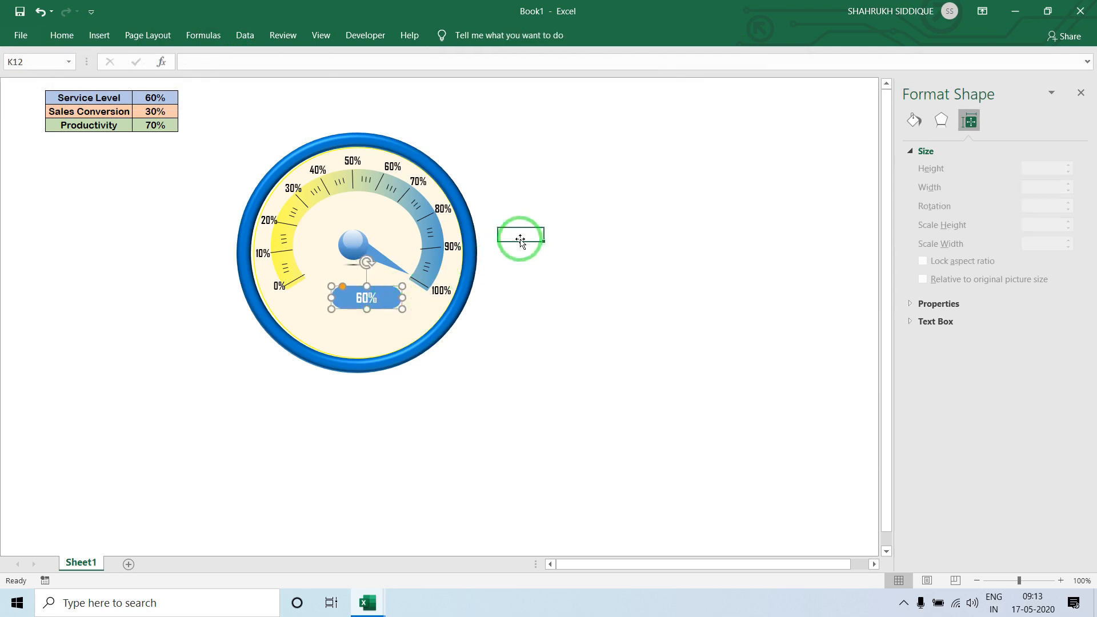
left_click(351, 294)
left_click(468, 234)
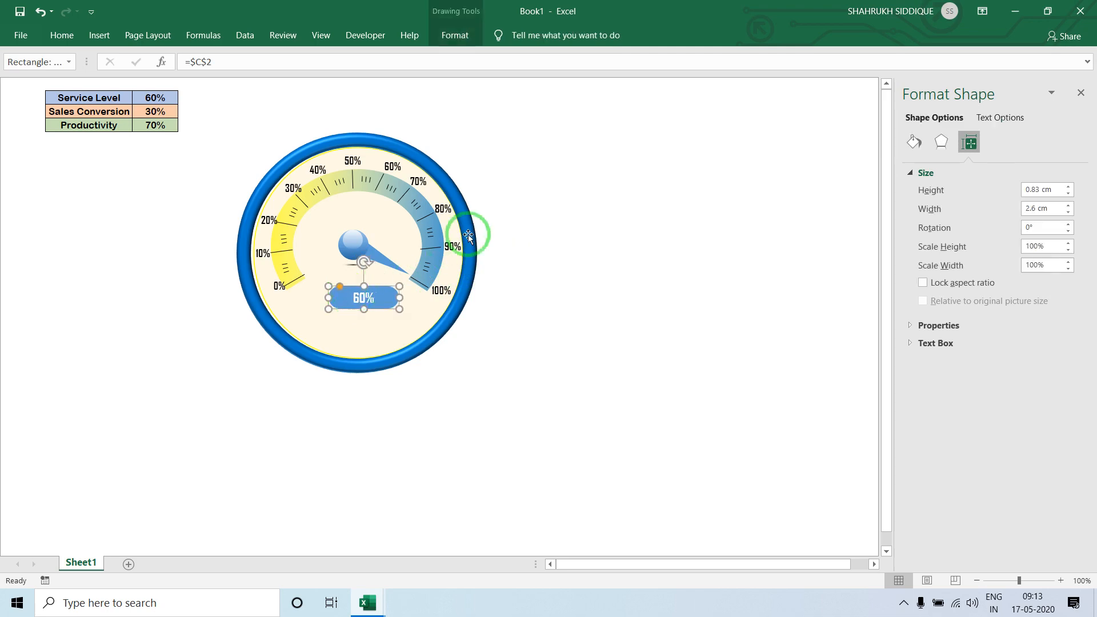
left_click(550, 188)
- Check the caption on the finished sample gauges and insert a plain black WordArt with a shadow on the new gauge
key("alt+Tab")
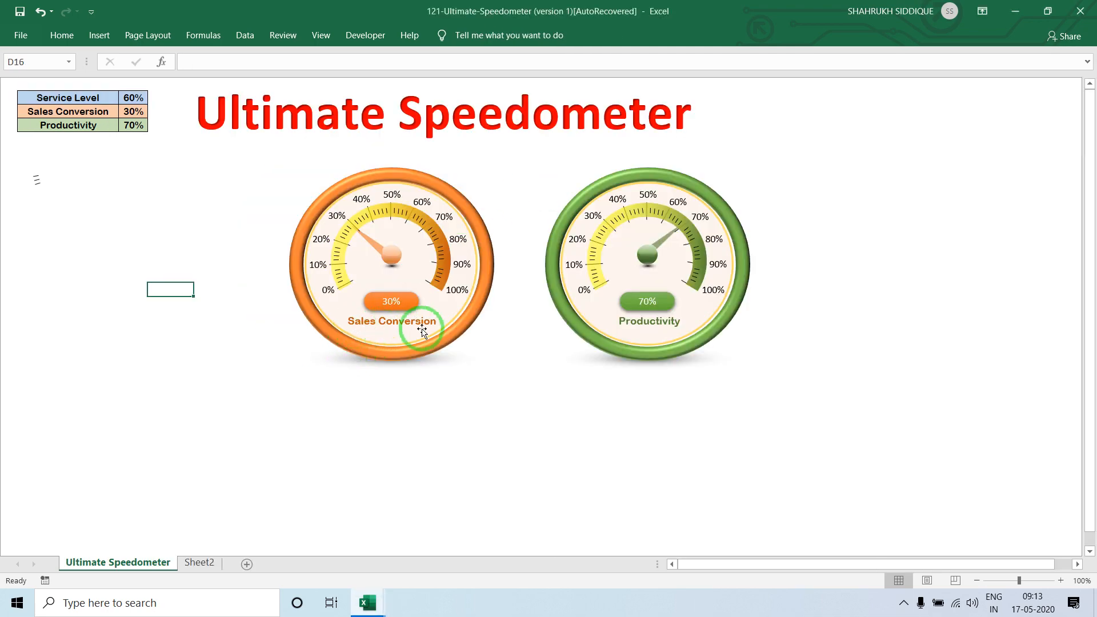
key("alt+Tab")
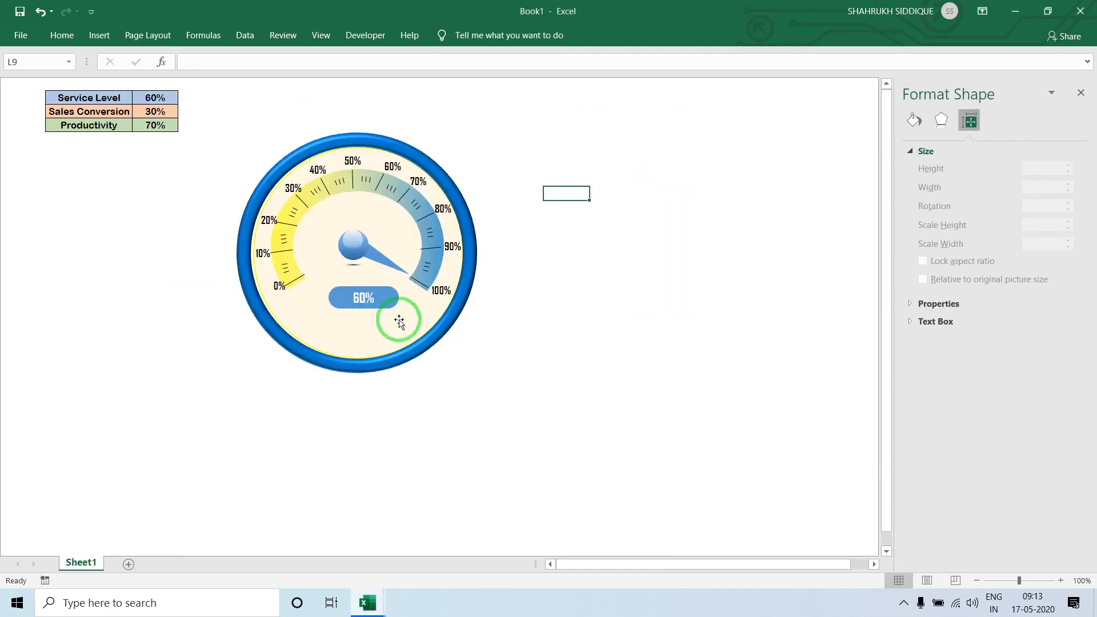
left_click(99, 35)
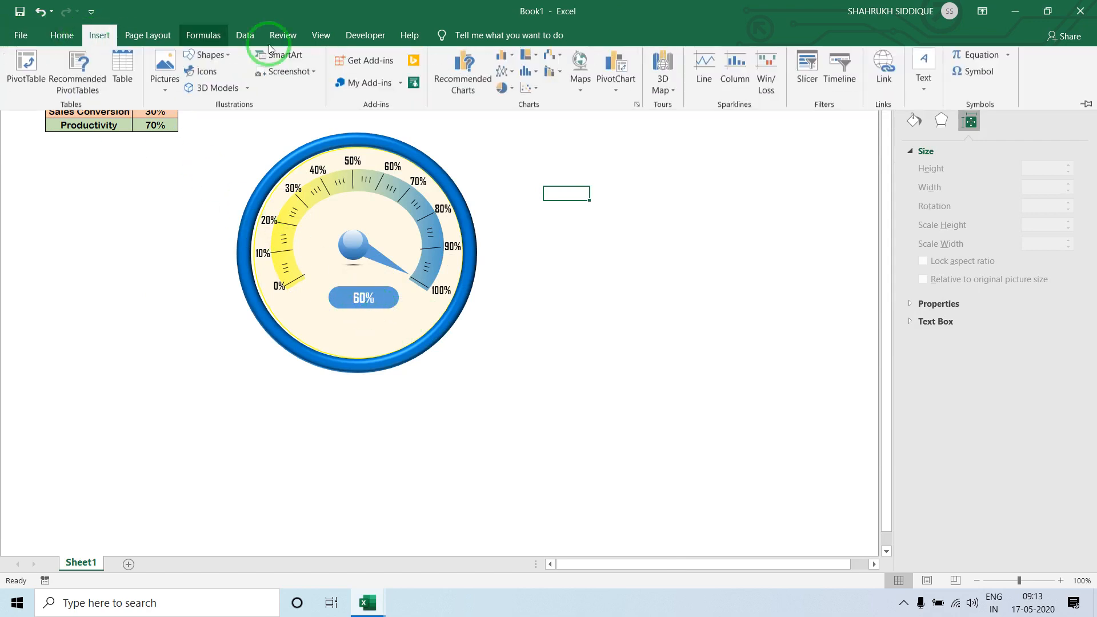
left_click(920, 86)
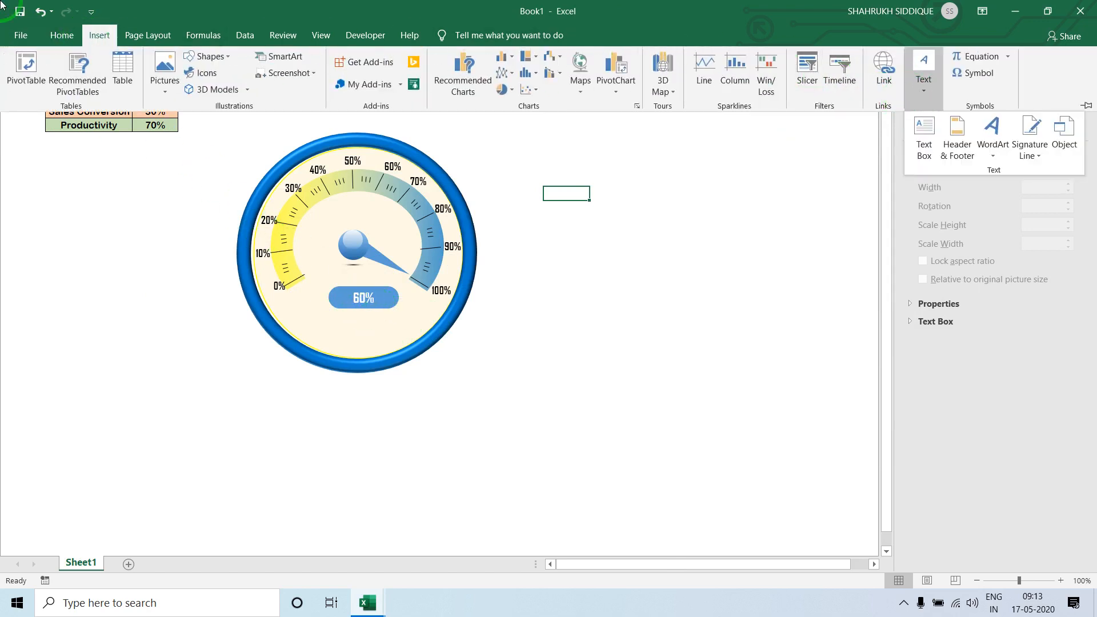
left_click(992, 134)
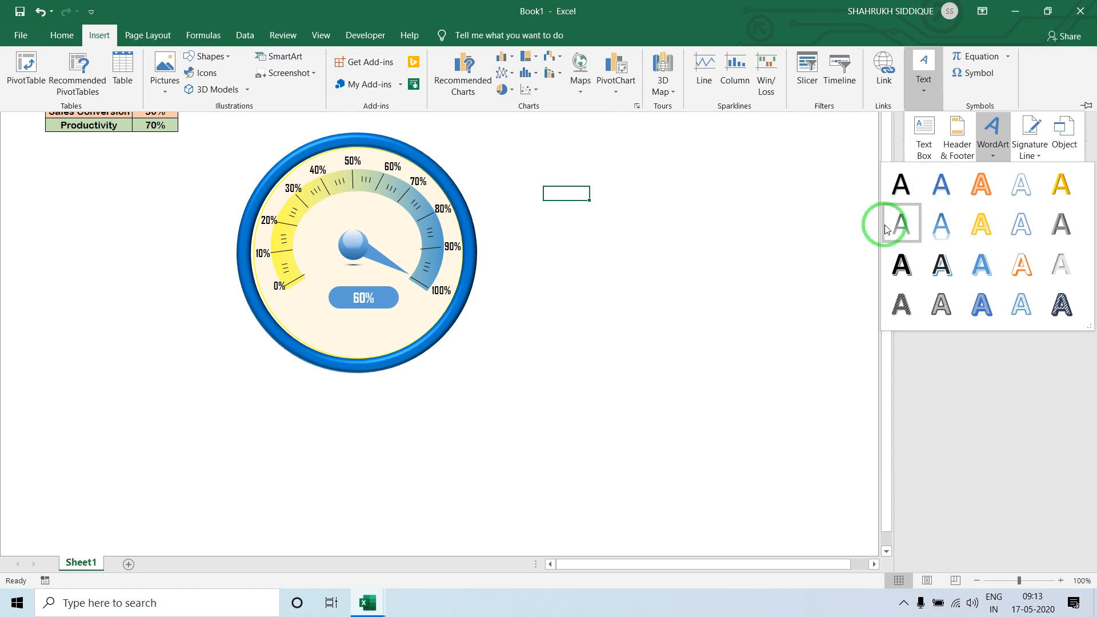
left_click(922, 191)
left_click(524, 280)
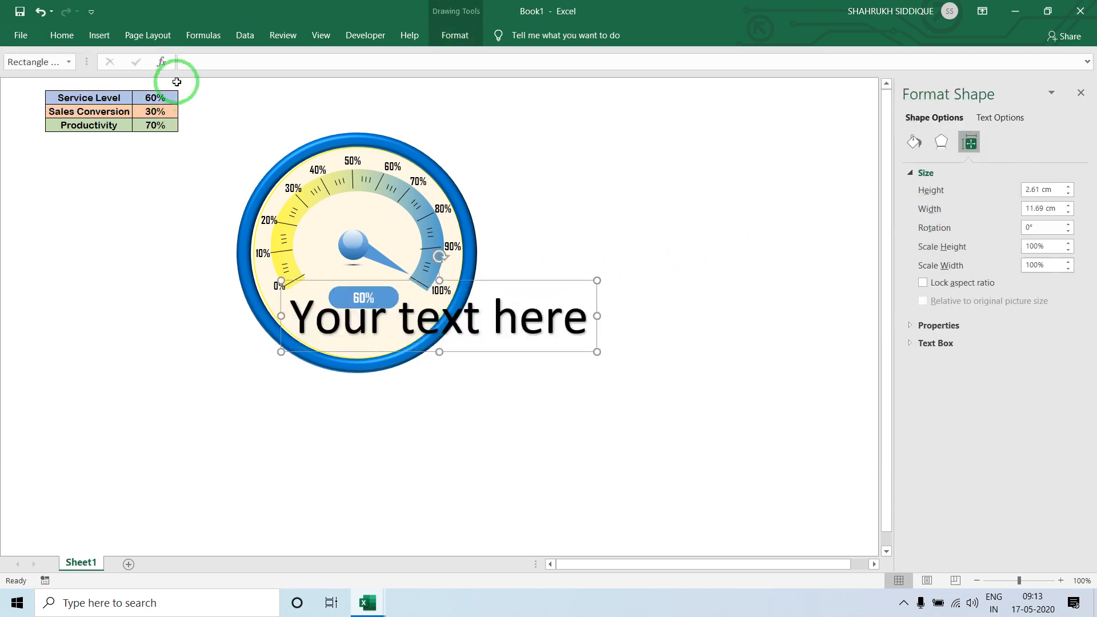
- Link the WordArt text to the Service Level label in cell B2
left_click(205, 63)
type("=")
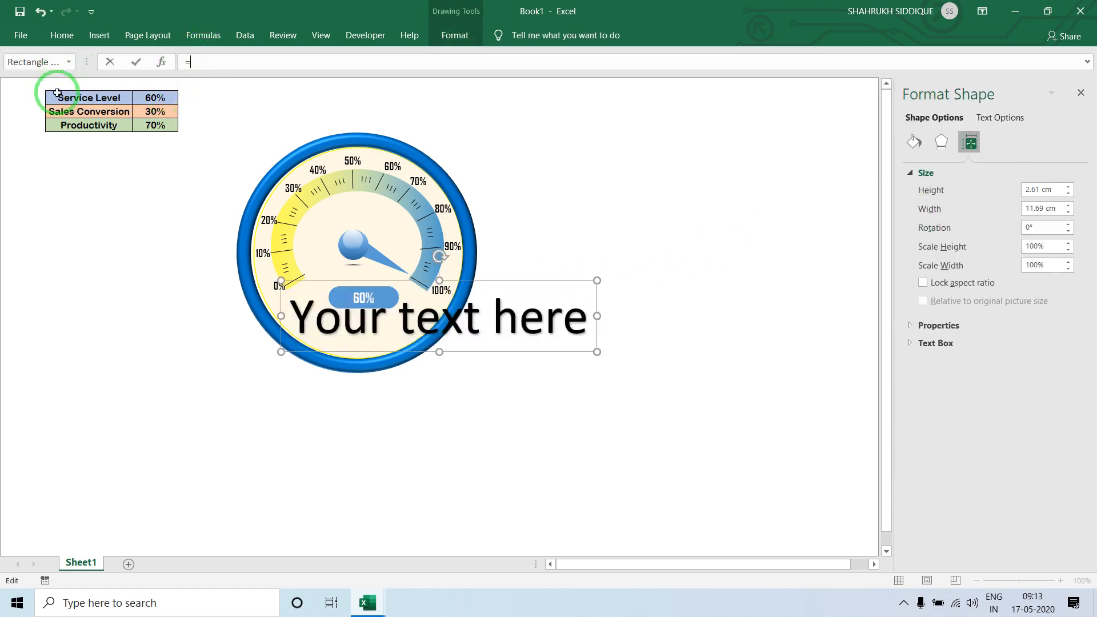
key("Return")
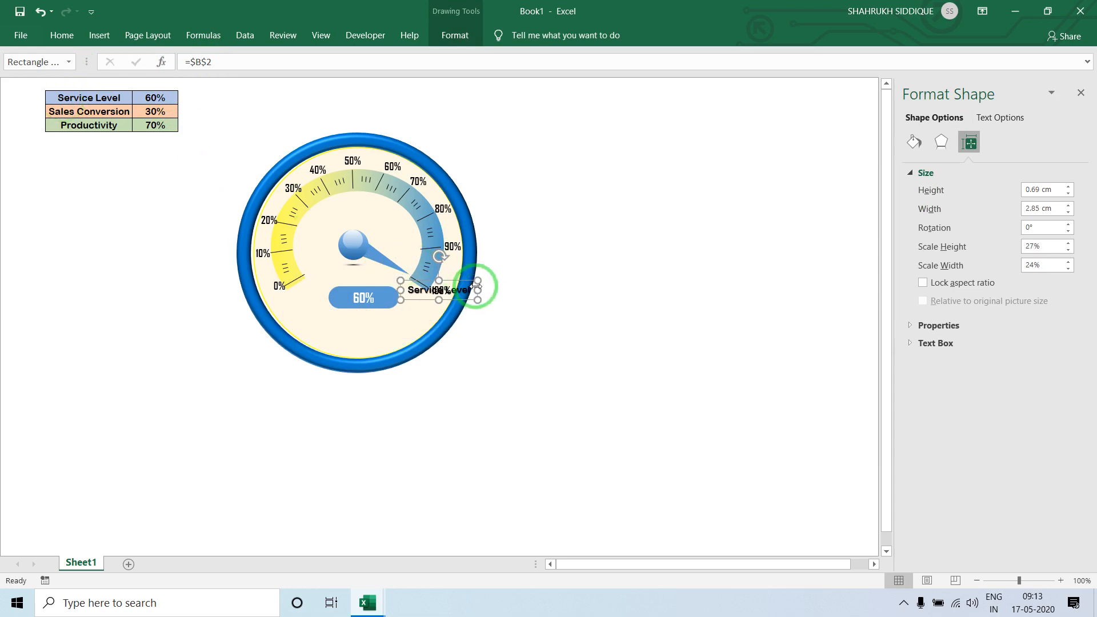
- Move the linked Service Level caption off the 100% label and place it beneath the percentage box
left_click(456, 282)
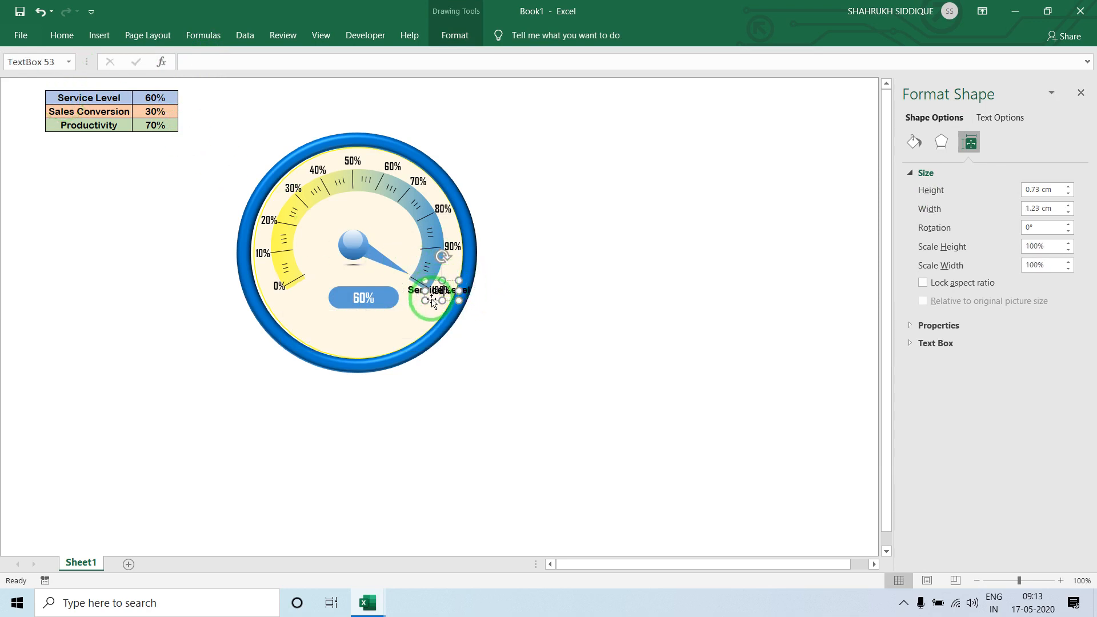
mouse_move(433, 301)
left_mouse_down()
mouse_move(347, 332)
mouse_move(421, 303)
left_mouse_up()
left_click(415, 294)
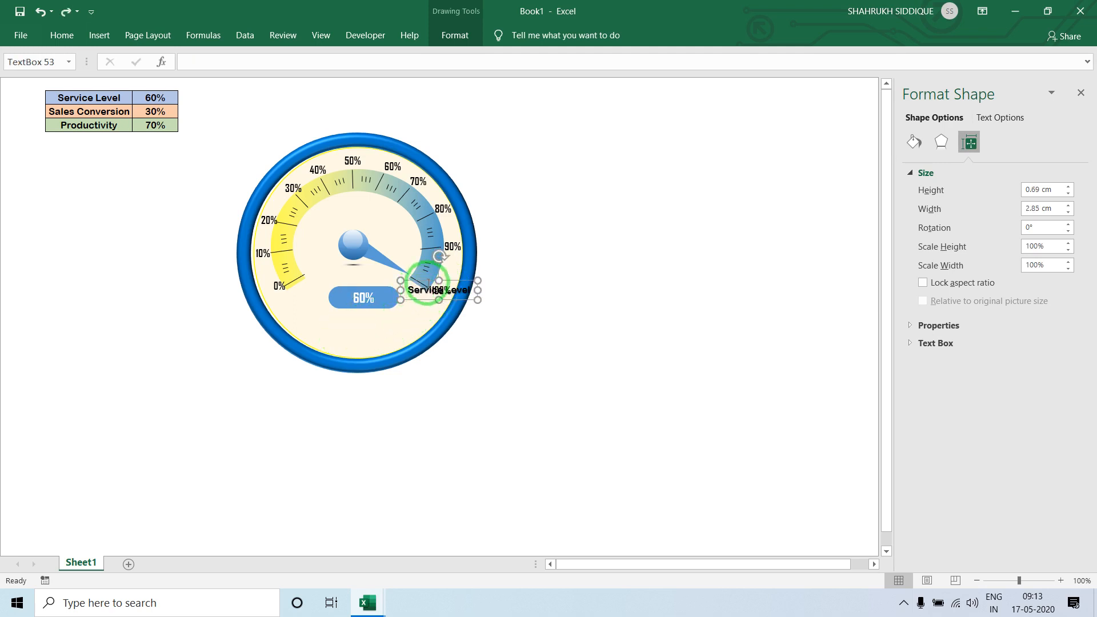
left_click(429, 282)
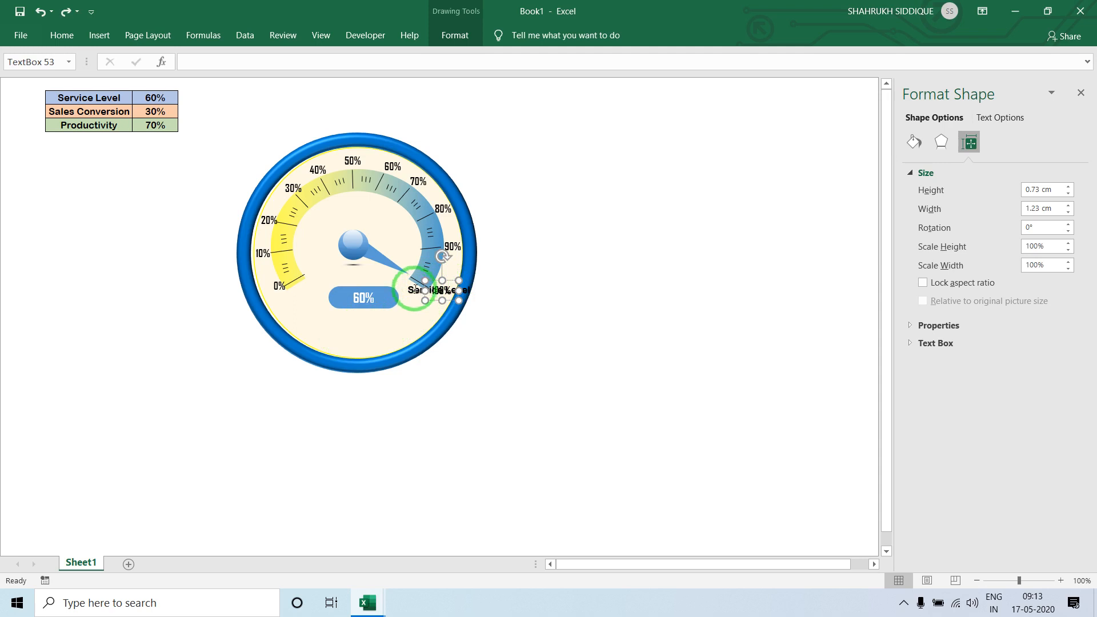
key("Escape")
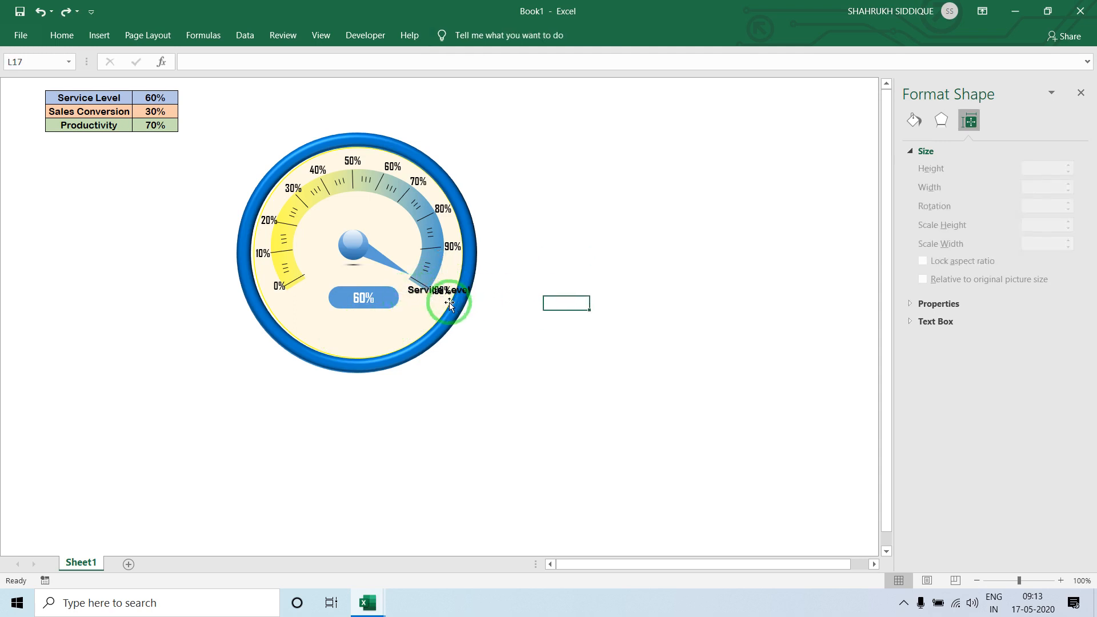
left_click(424, 289)
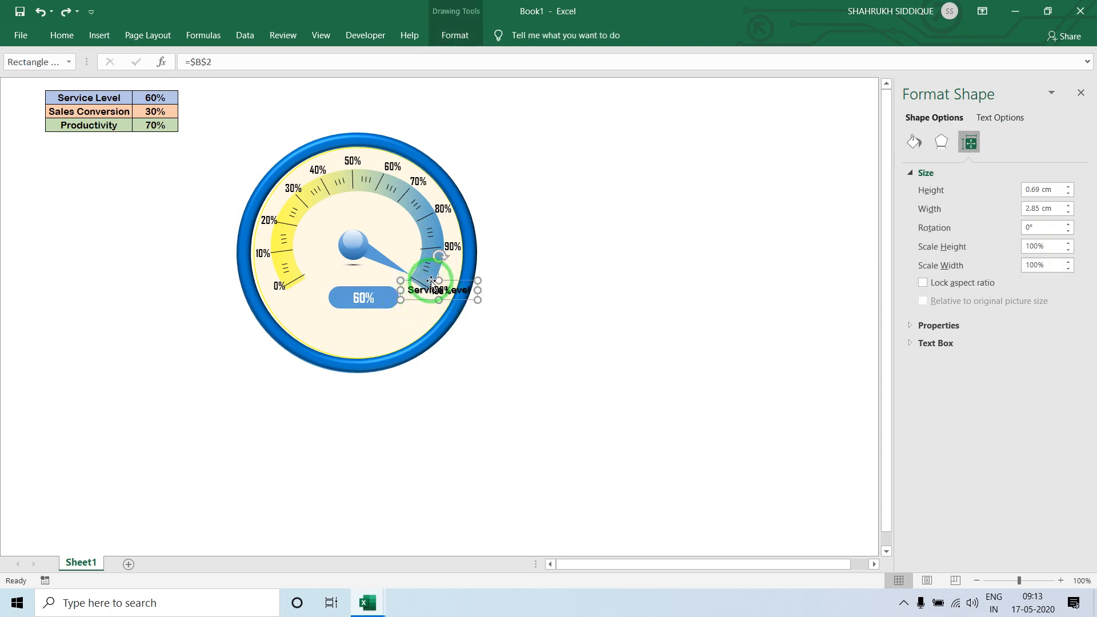
left_click_drag(430, 283, 364, 321)
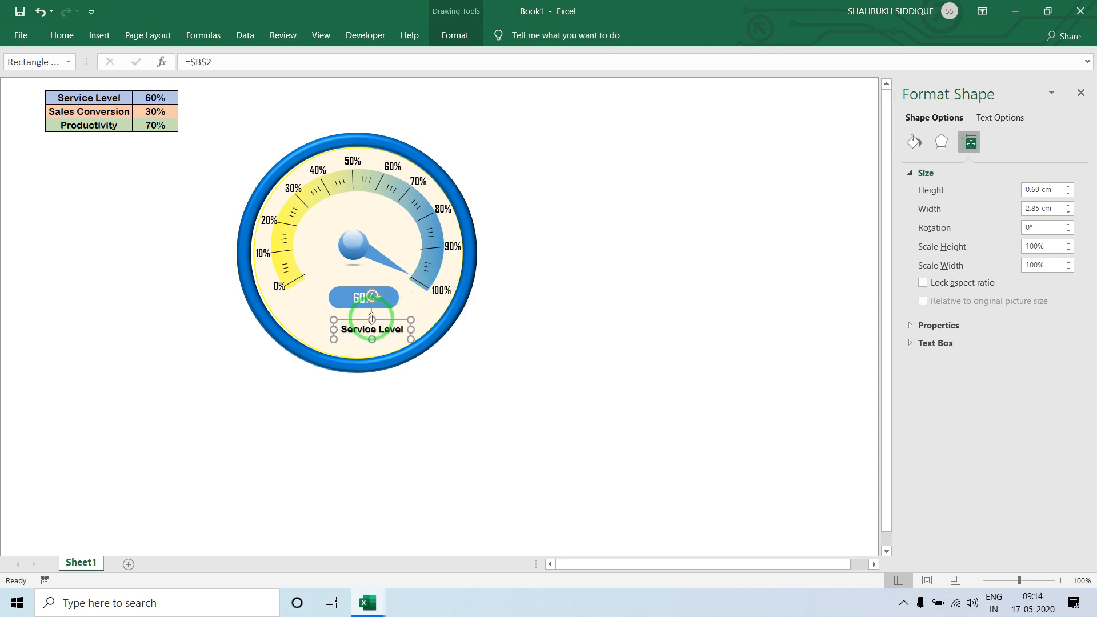
left_click_drag(387, 322, 373, 323)
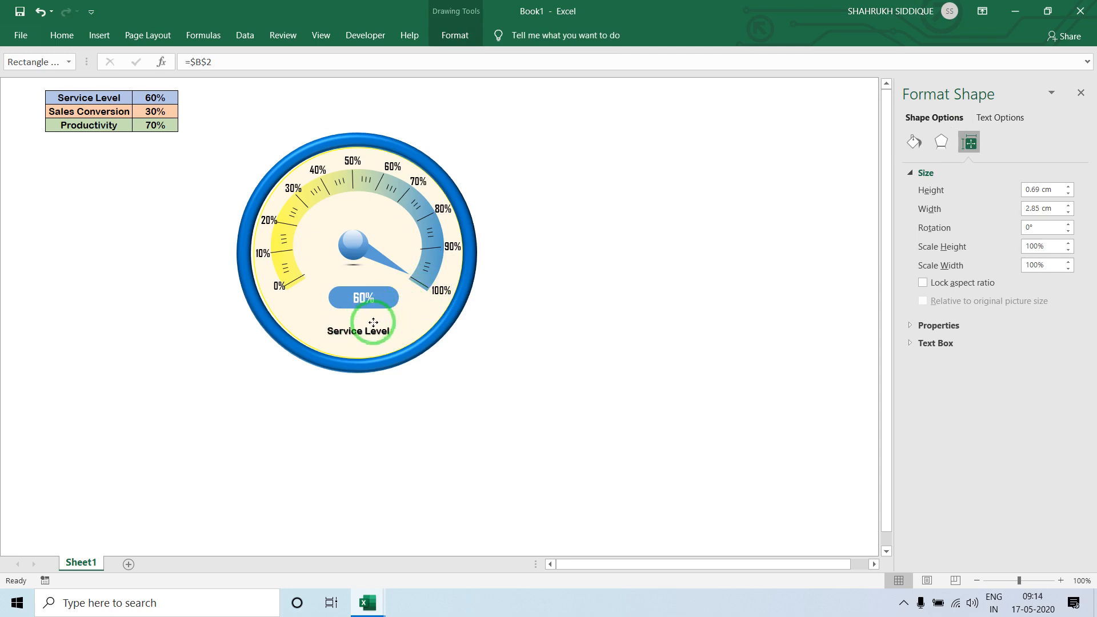
- Colour the Service Level caption light blue, make it bold and enlarge its text to size 12
left_click(62, 35)
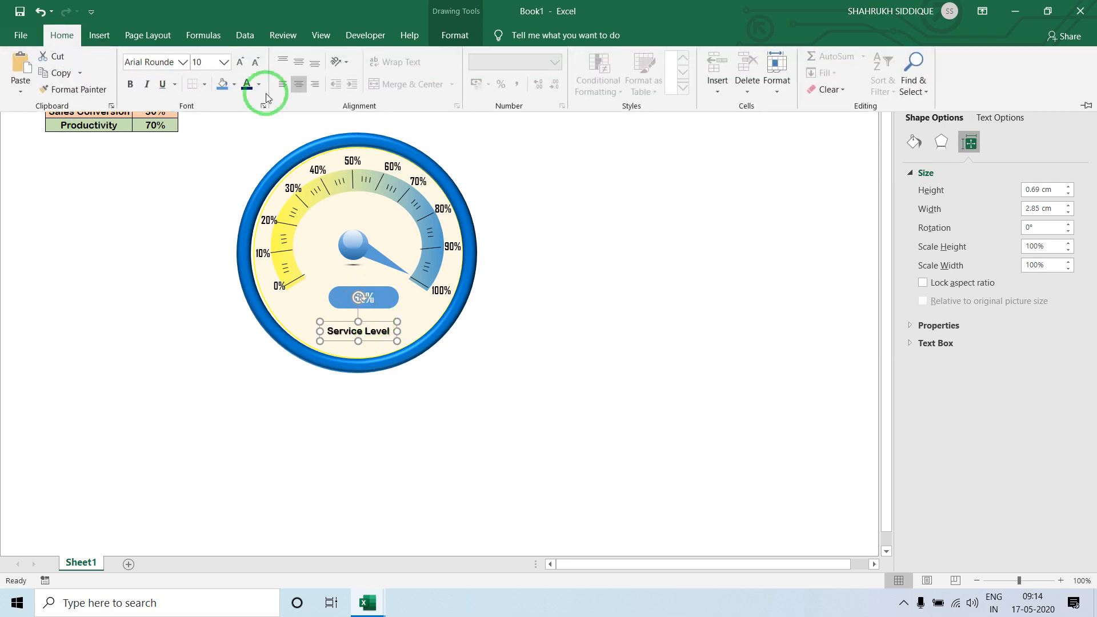
left_click(258, 85)
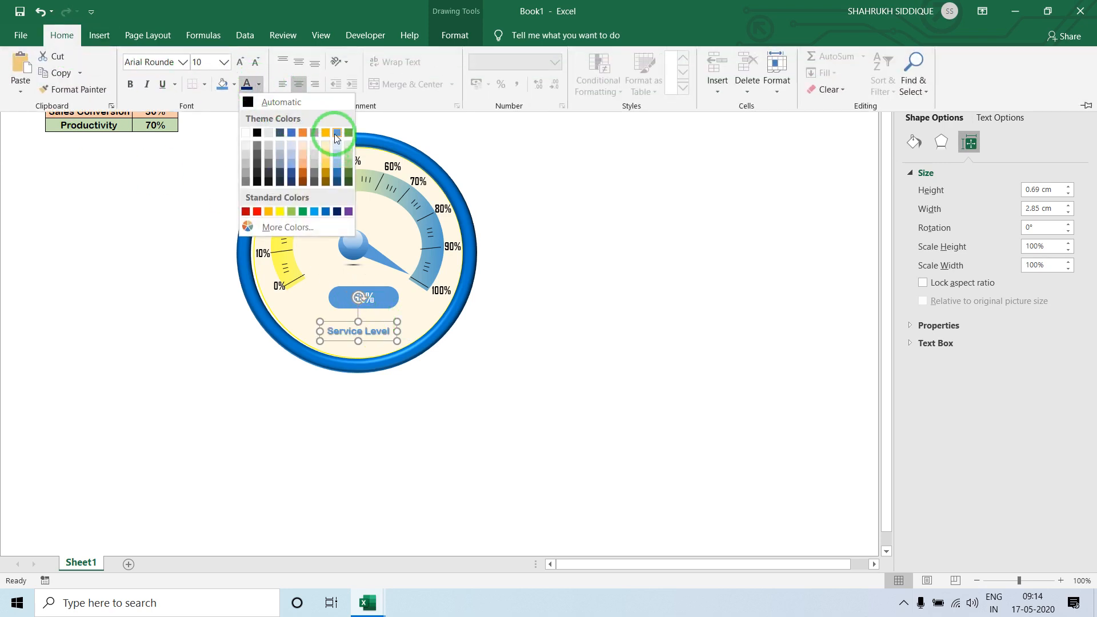
left_click(337, 134)
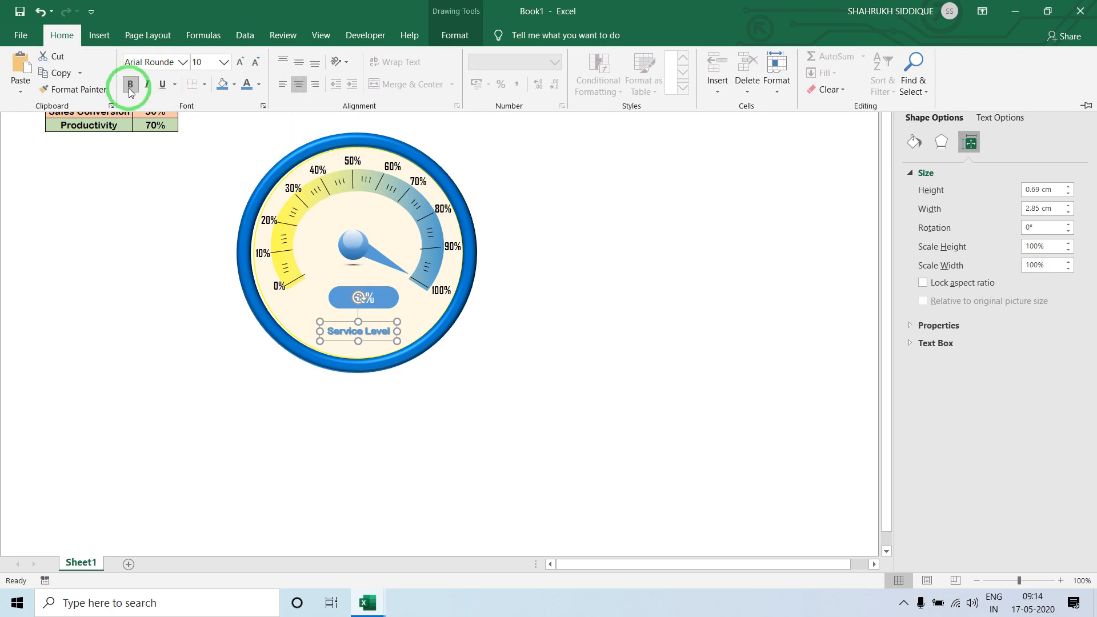
left_click(240, 62)
left_click(240, 62)
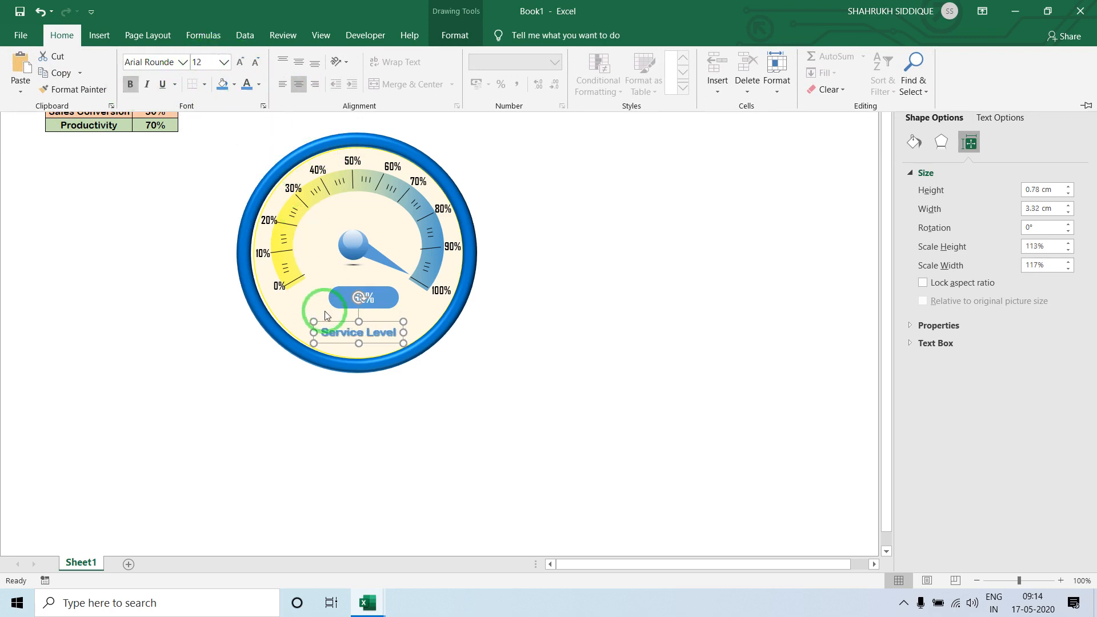
- Widen the caption box to about 4.17 cm, place it slightly closer to the percentage box and centre its text
left_click(313, 332)
left_click_drag(313, 331, 345, 318)
mouse_move(411, 329)
left_mouse_down()
mouse_move(422, 328)
mouse_move(403, 314)
left_mouse_up()
left_click(72, 47)
left_click(306, 91)
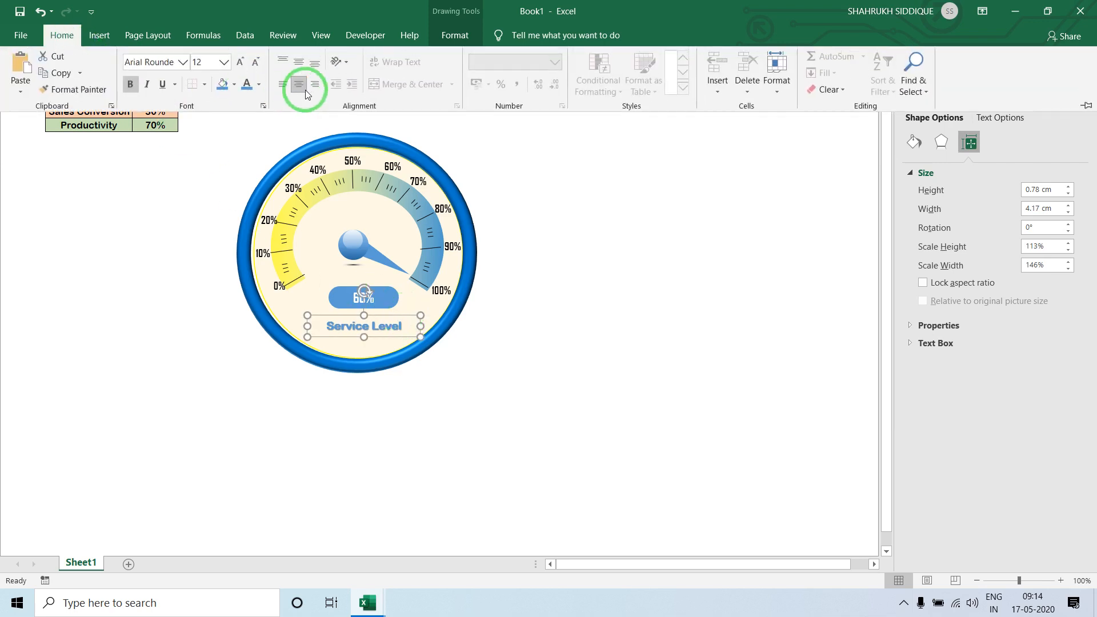
- Change the caption's text colour to dark blue and shift it slightly left to centre it in the dial
left_click(263, 83)
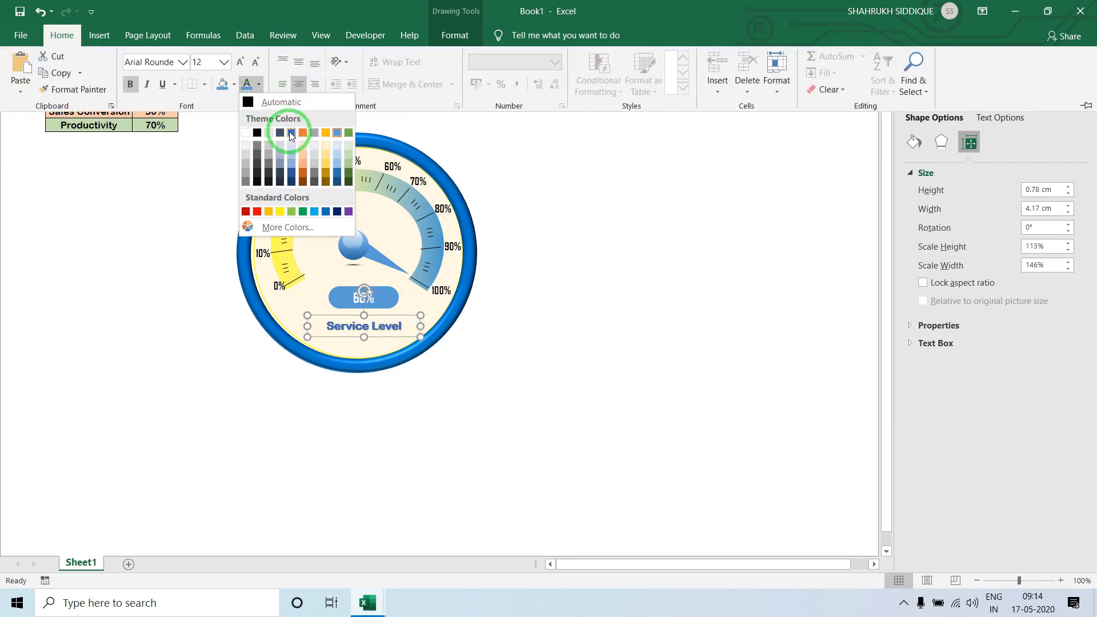
left_click(336, 211)
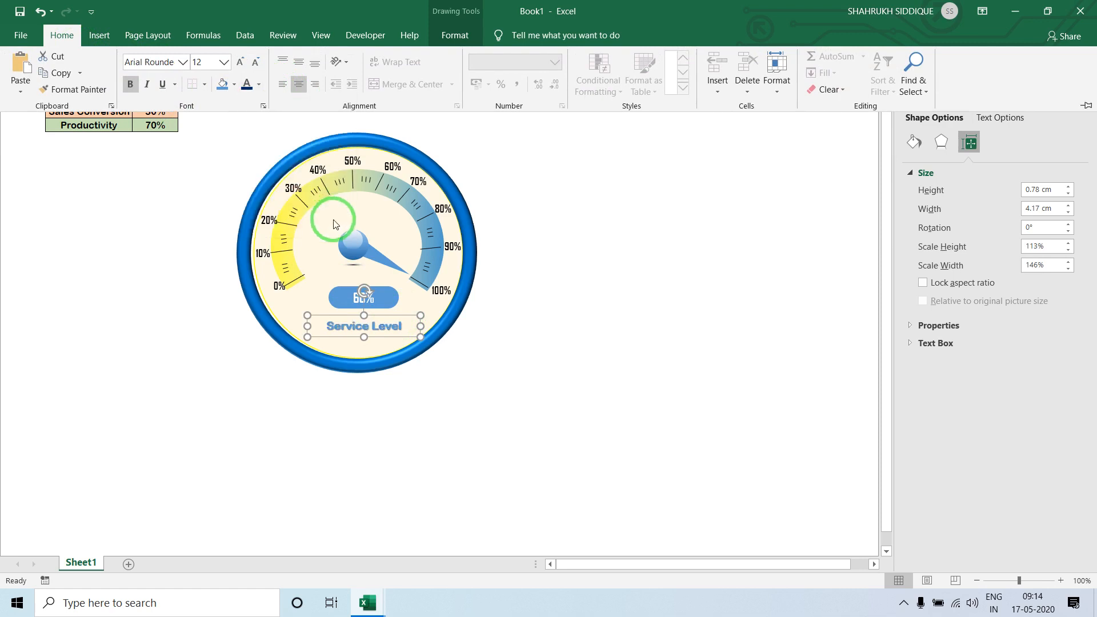
left_click(300, 329)
left_click_drag(300, 328, 293, 326)
left_click(109, 372)
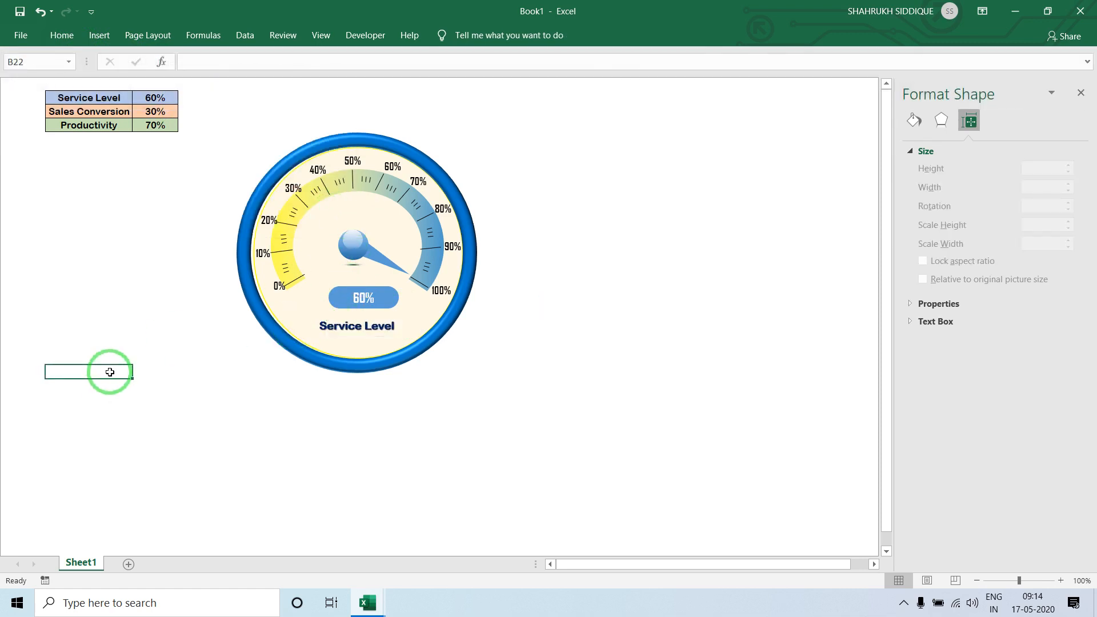
- Compare with the finished sample gauges and move the percentage box slightly up and left beneath the needle hub
key("alt+Tab")
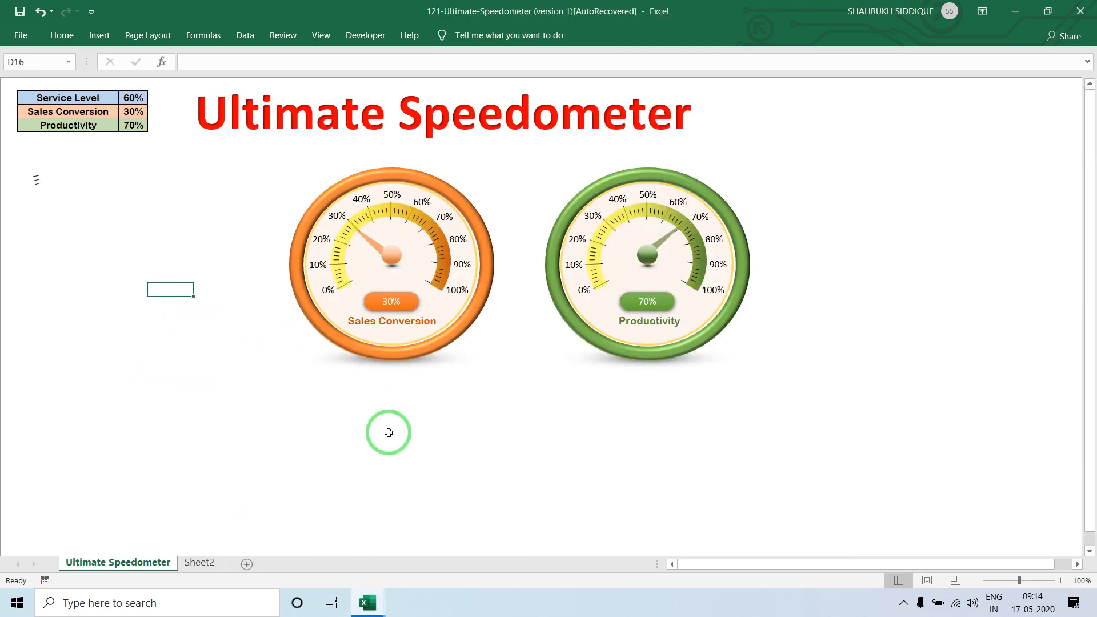
key("alt+Tab")
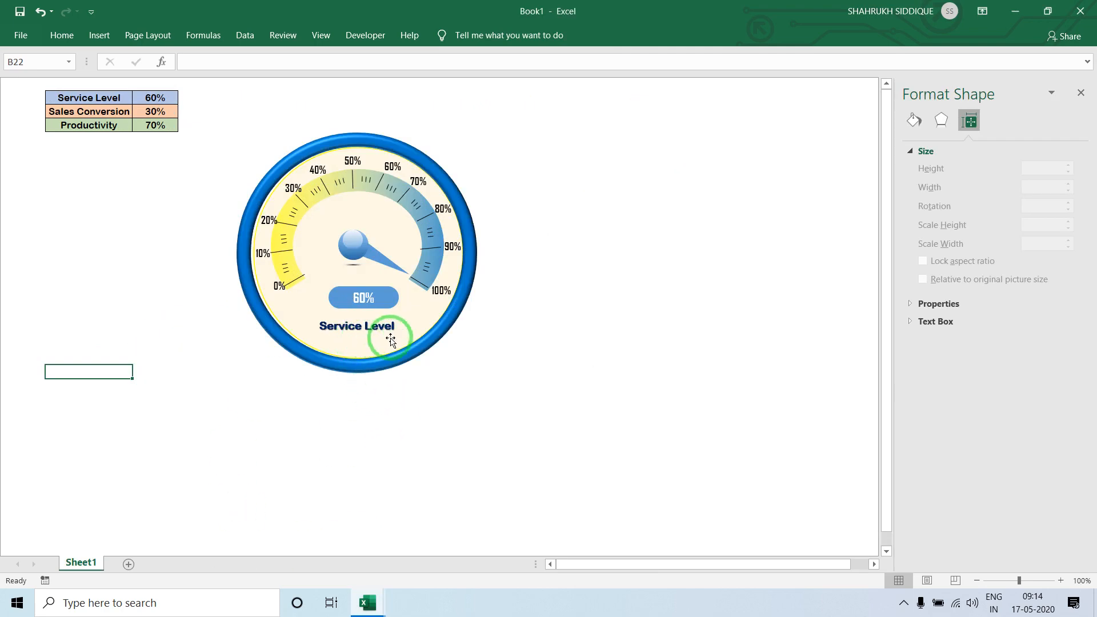
key("alt+Tab")
key("alt+Tab")
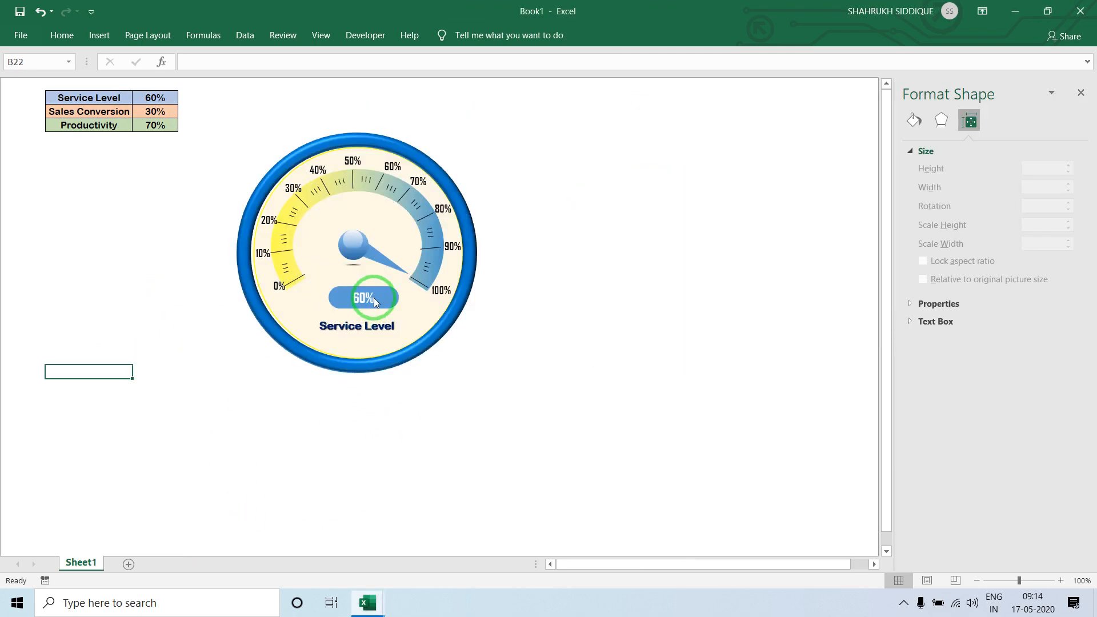
left_click(345, 293)
left_click_drag(348, 290, 343, 283)
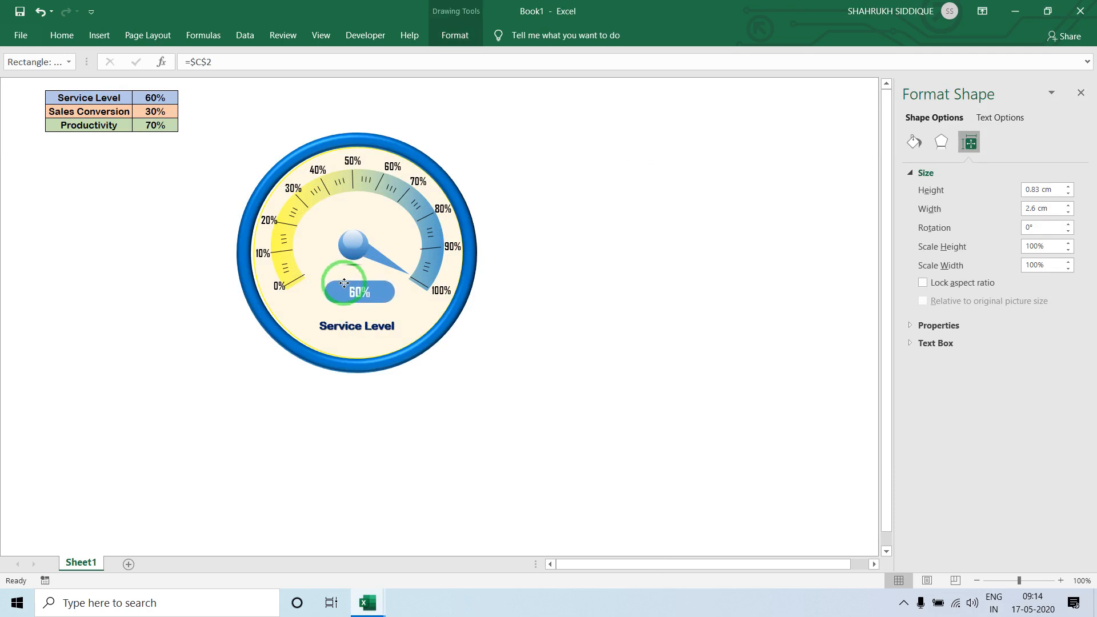
- Fill the percentage box with a darker theme blue
left_click(61, 34)
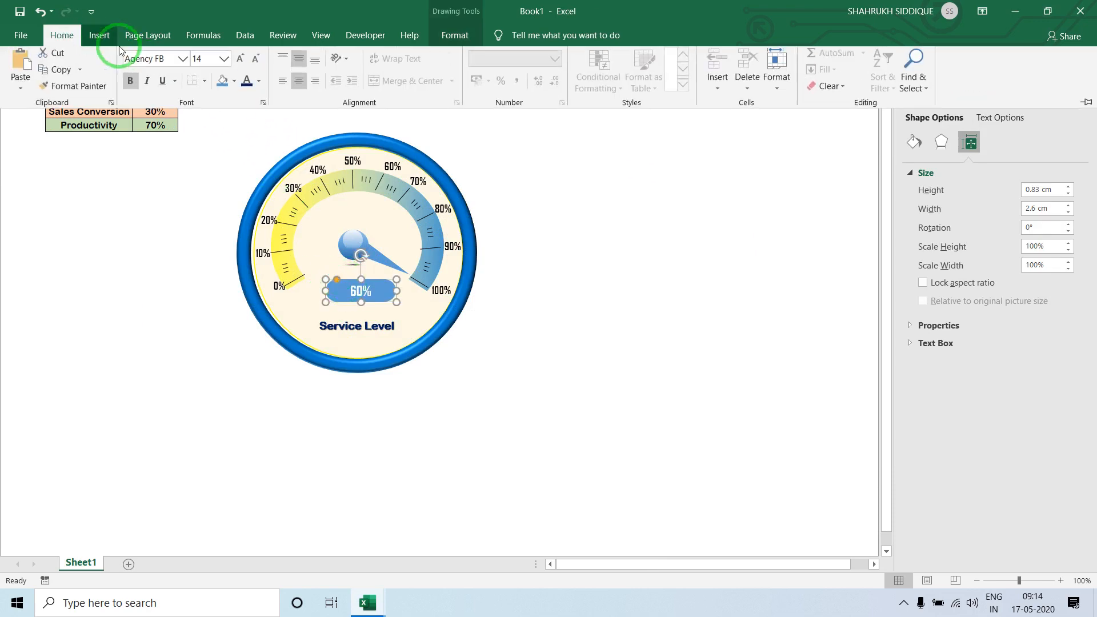
left_click(233, 85)
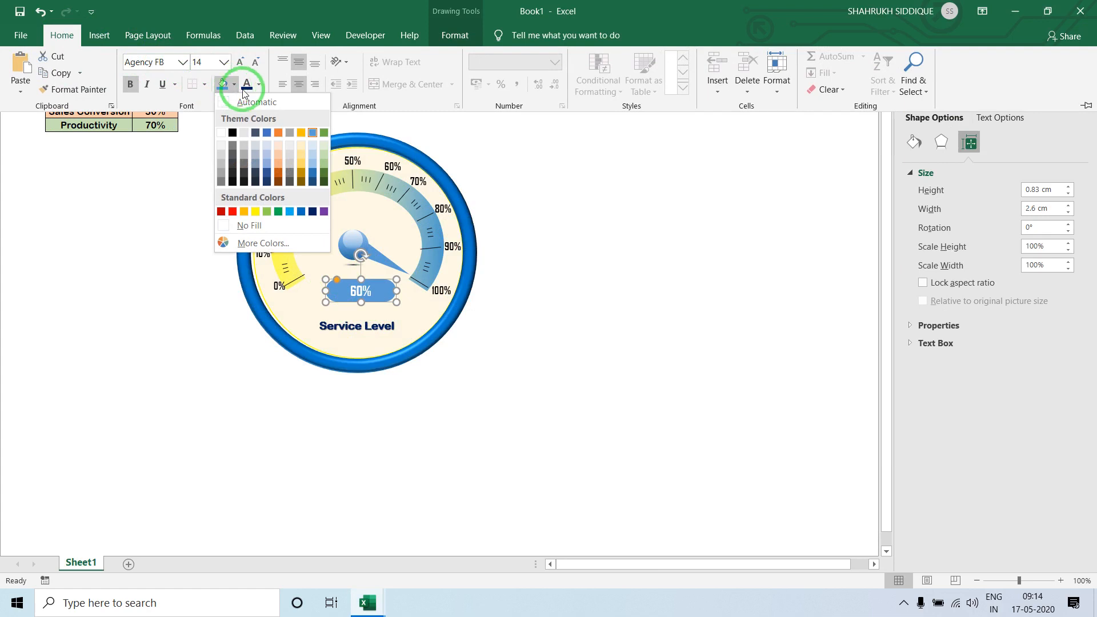
left_click(268, 175)
left_click(158, 274)
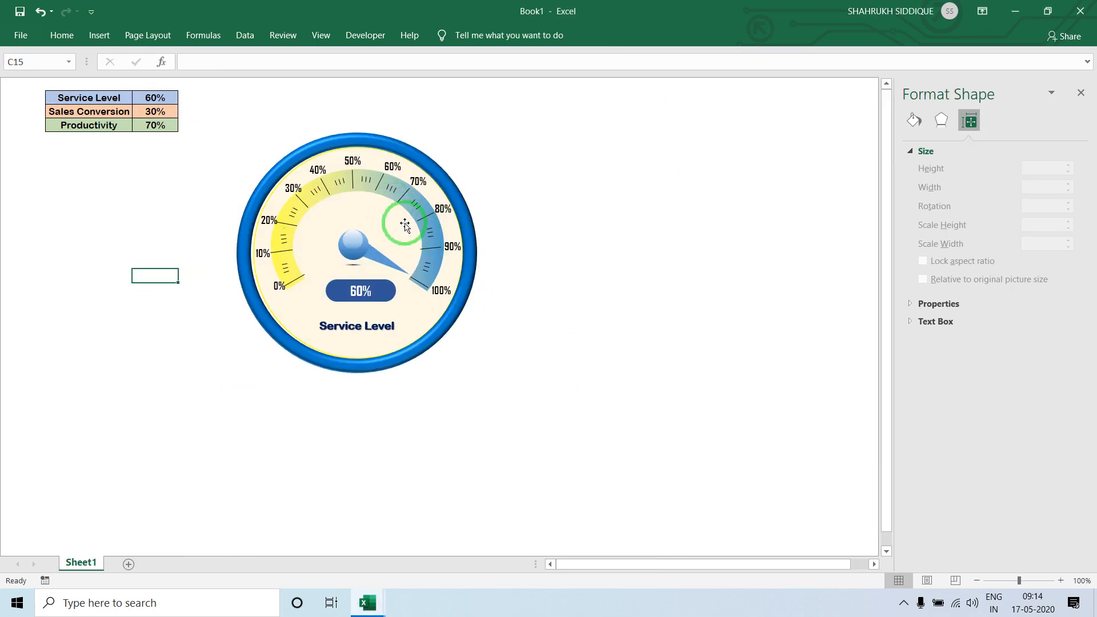
- Select all the shapes of the gauge and group them into one object
left_click(449, 190)
key("ctrl+shift+g")
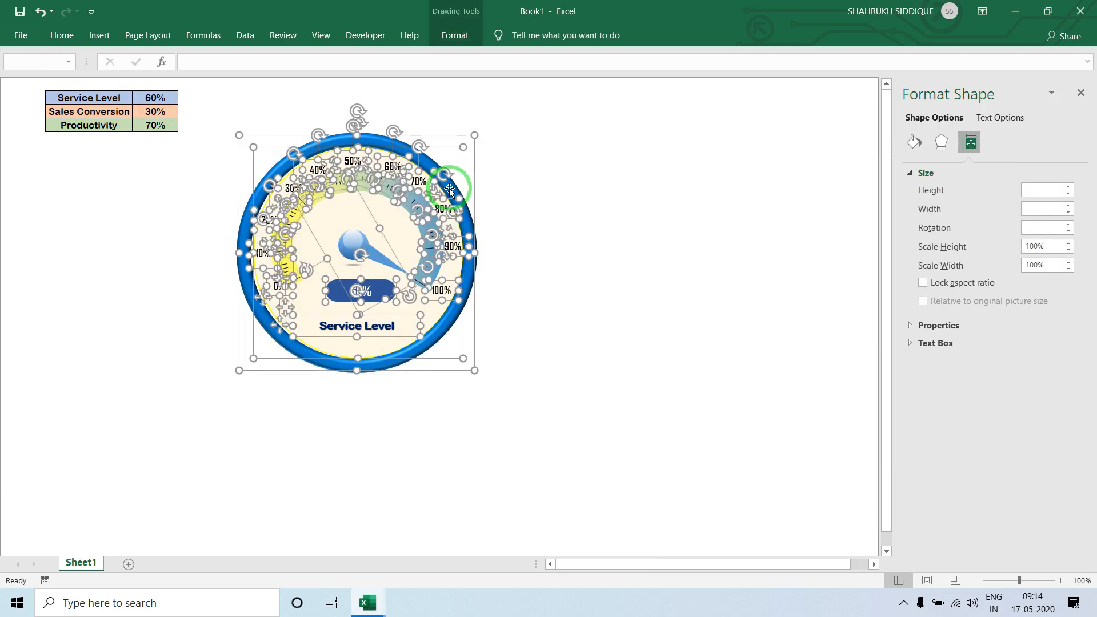
right_click(476, 165)
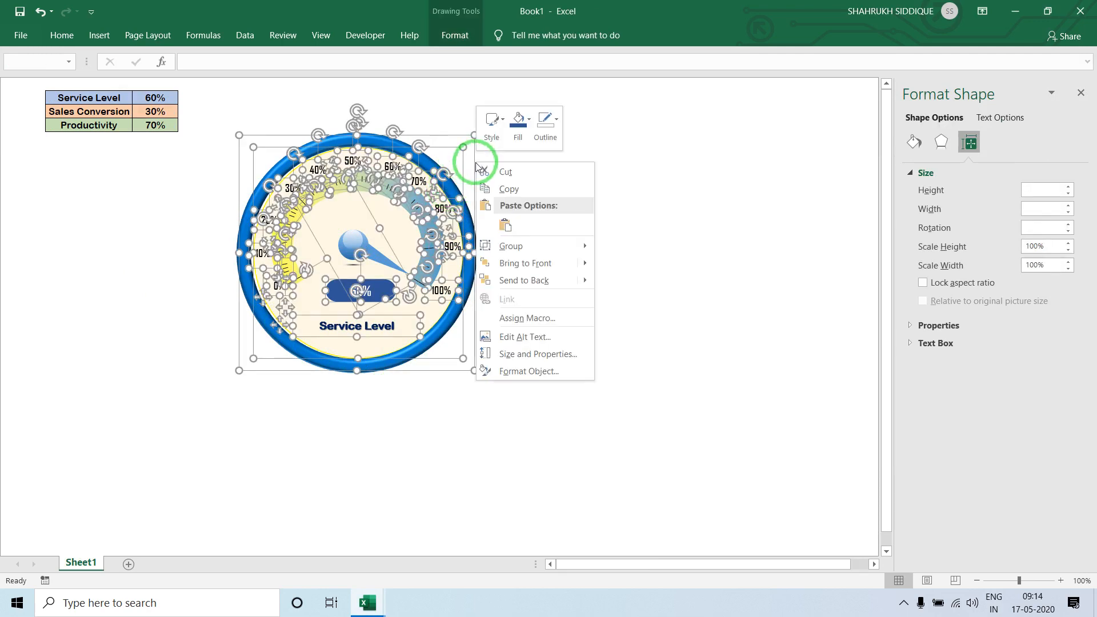
mouse_move(506, 245)
left_click(625, 248)
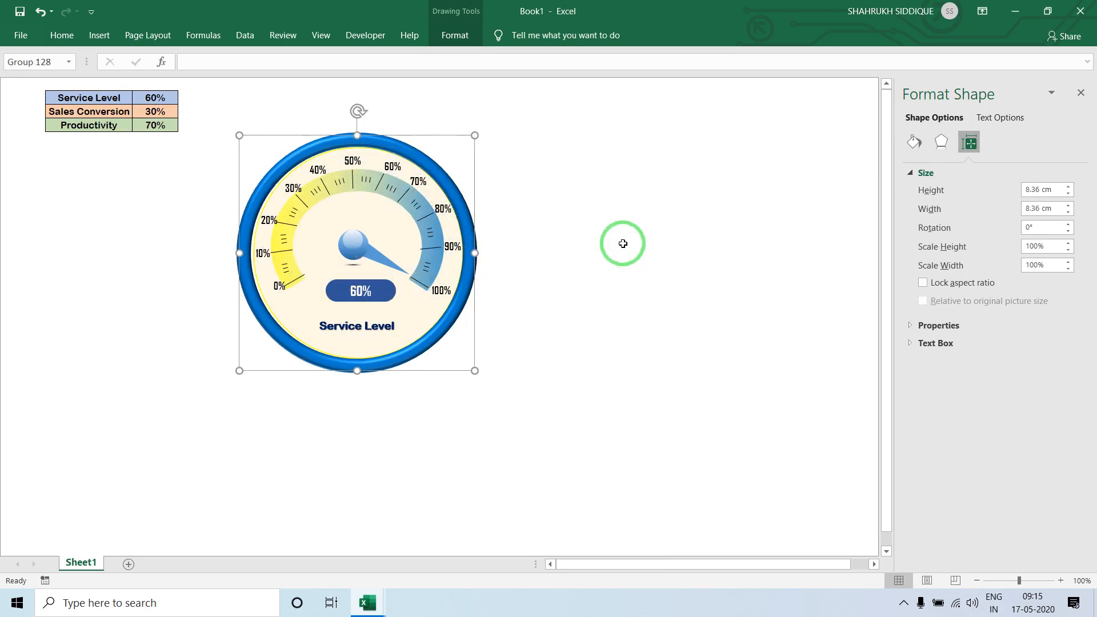
- Shift the grouped gauge slightly right and down on the sheet, and select the group again
mouse_move(445, 142)
left_mouse_down()
mouse_move(414, 137)
mouse_move(482, 182)
mouse_move(416, 139)
mouse_move(451, 144)
left_mouse_up()
left_click(594, 139)
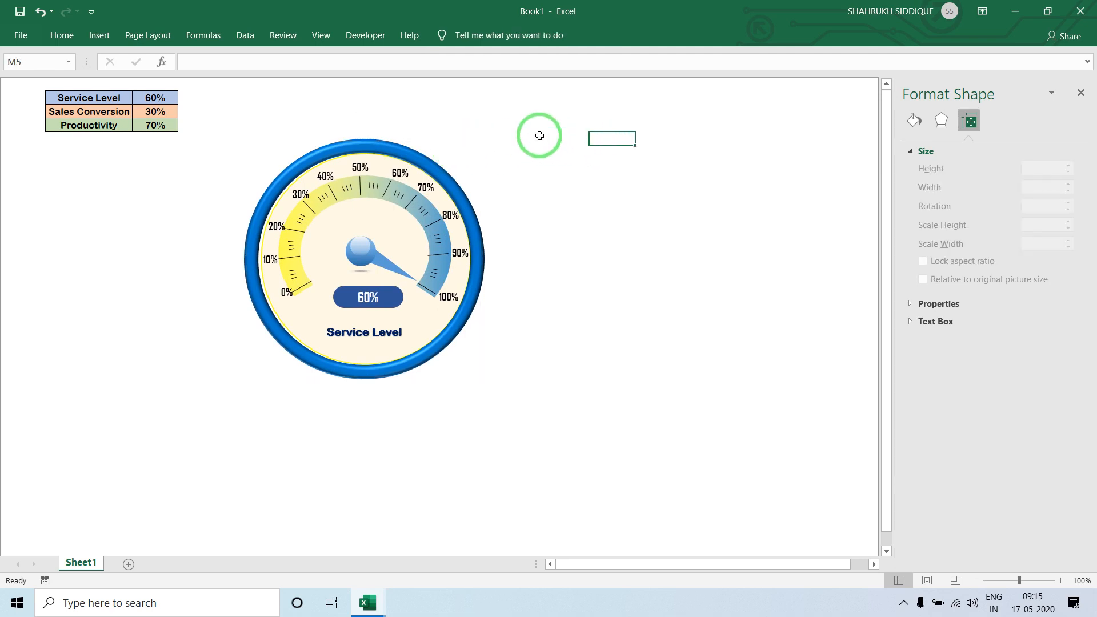
left_click(384, 262)
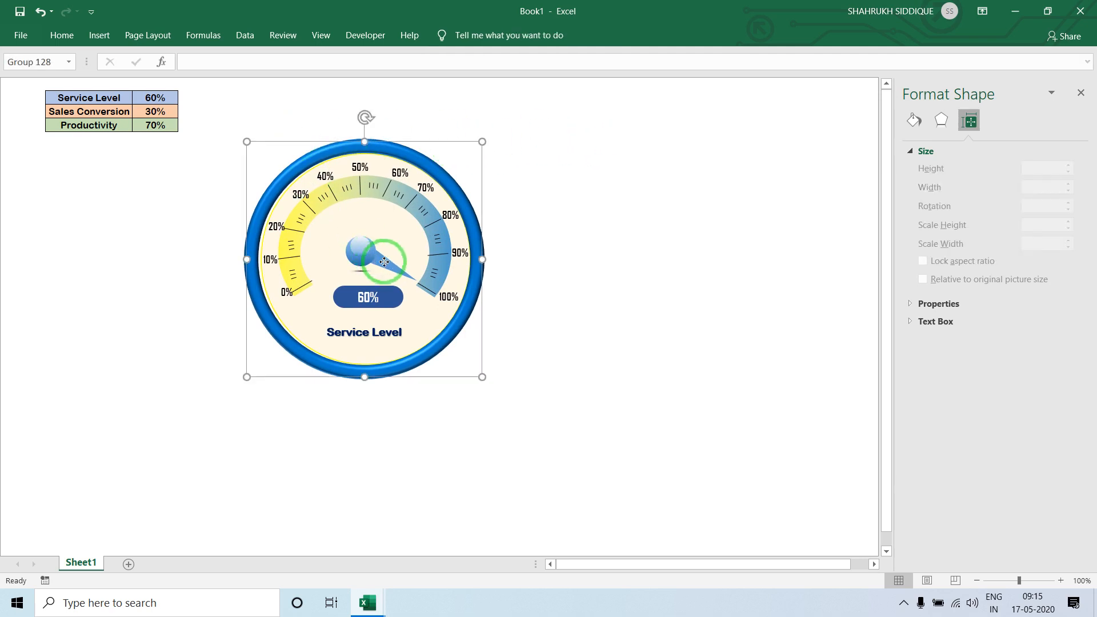
- Select the needle within the grouped gauge and widen the Name Box to fit its full name
left_click(384, 262)
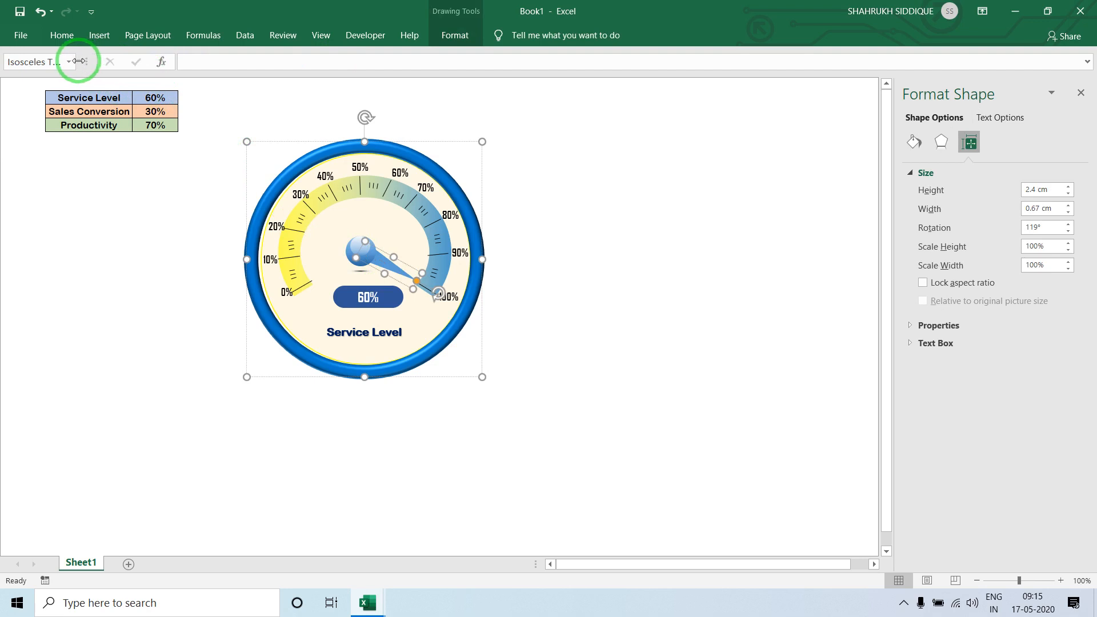
left_click_drag(79, 61, 162, 61)
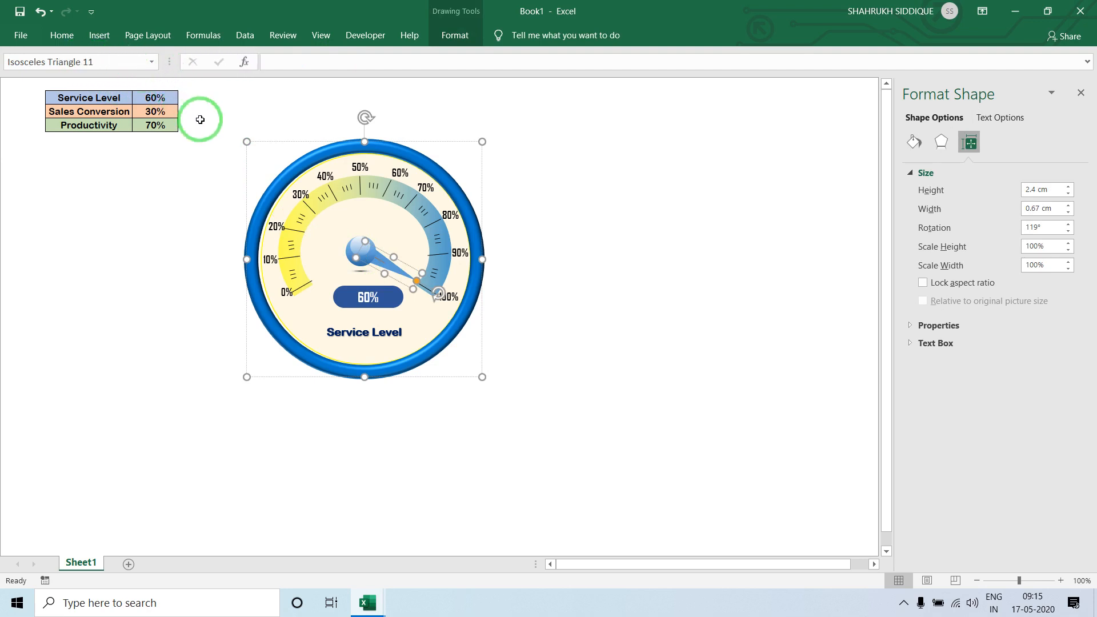
left_click(238, 110)
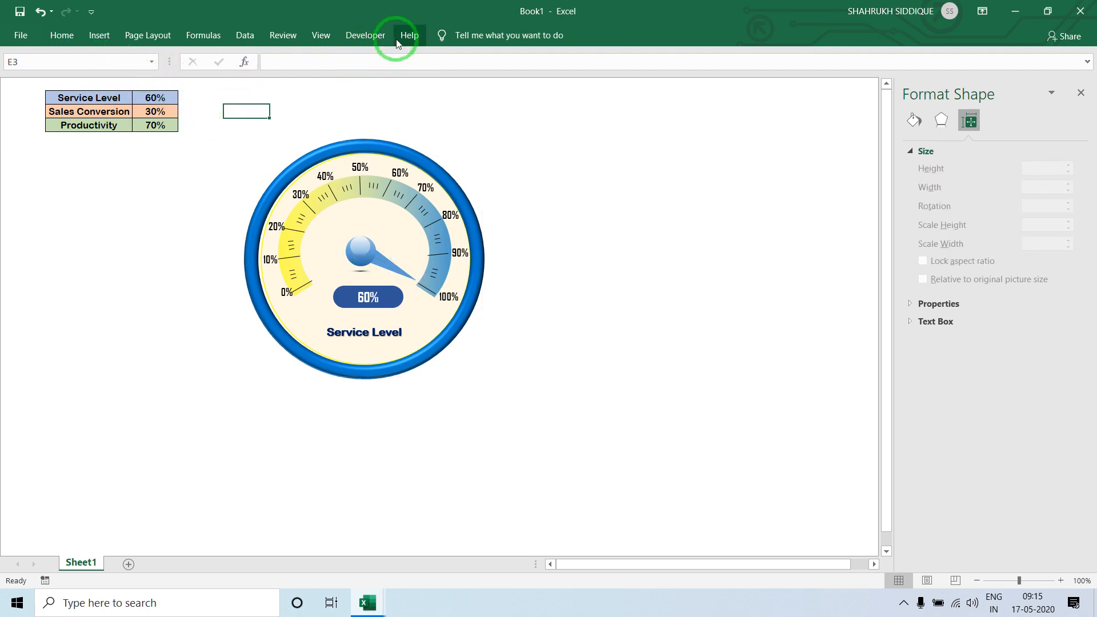
- Examine the names of individual shapes inside the grouped gauge, including the needle, face and hub
left_click(364, 36)
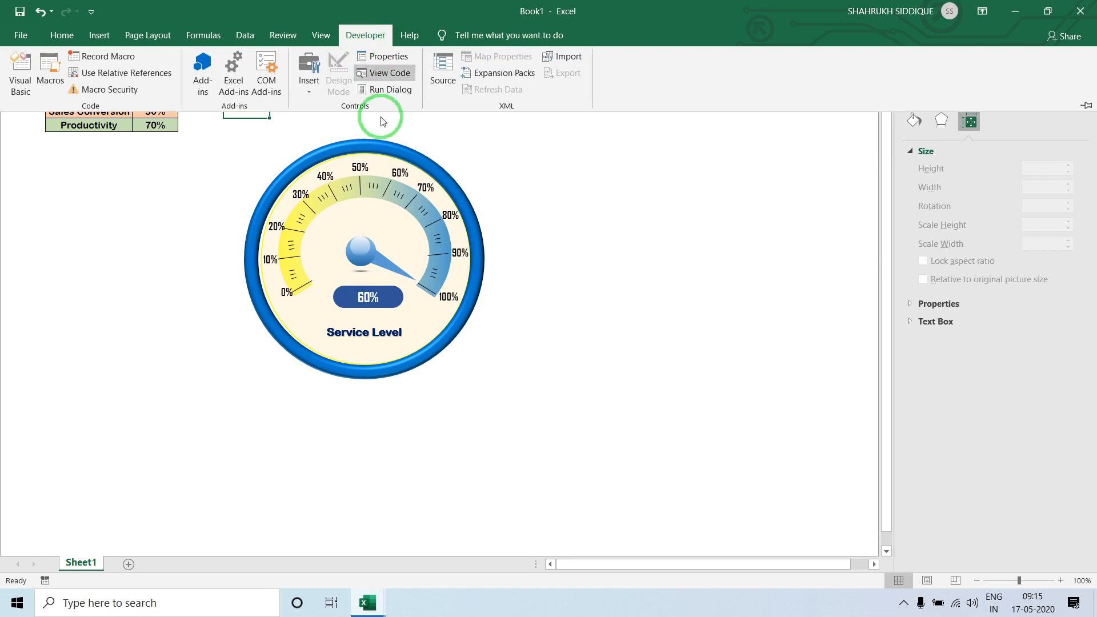
left_click(424, 151)
left_click(423, 151)
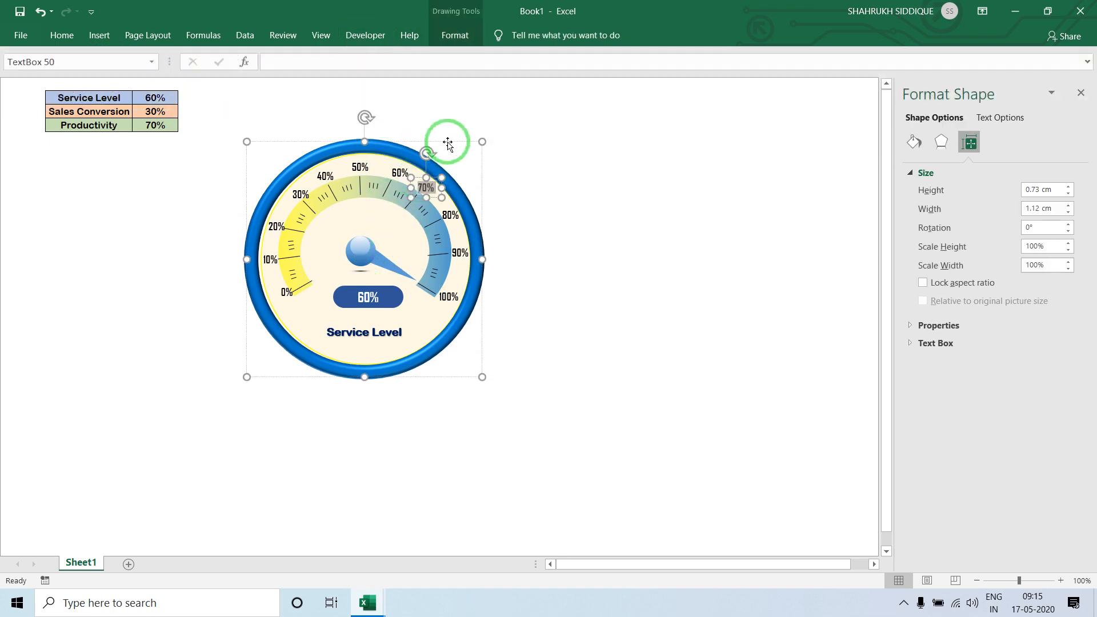
left_click(548, 156)
left_click(364, 246)
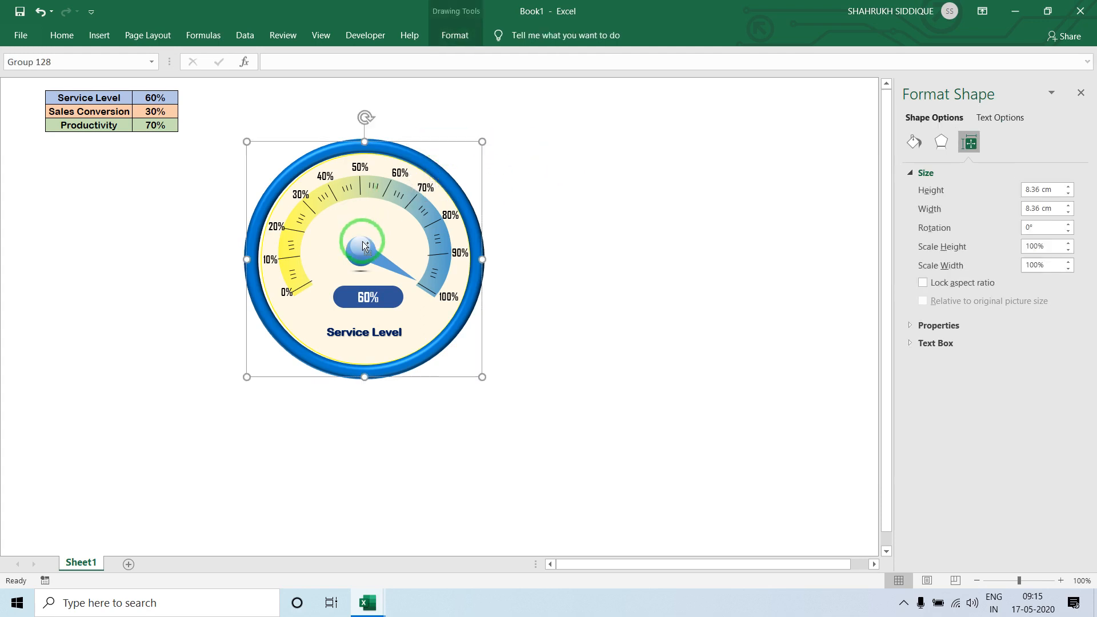
left_click(389, 264)
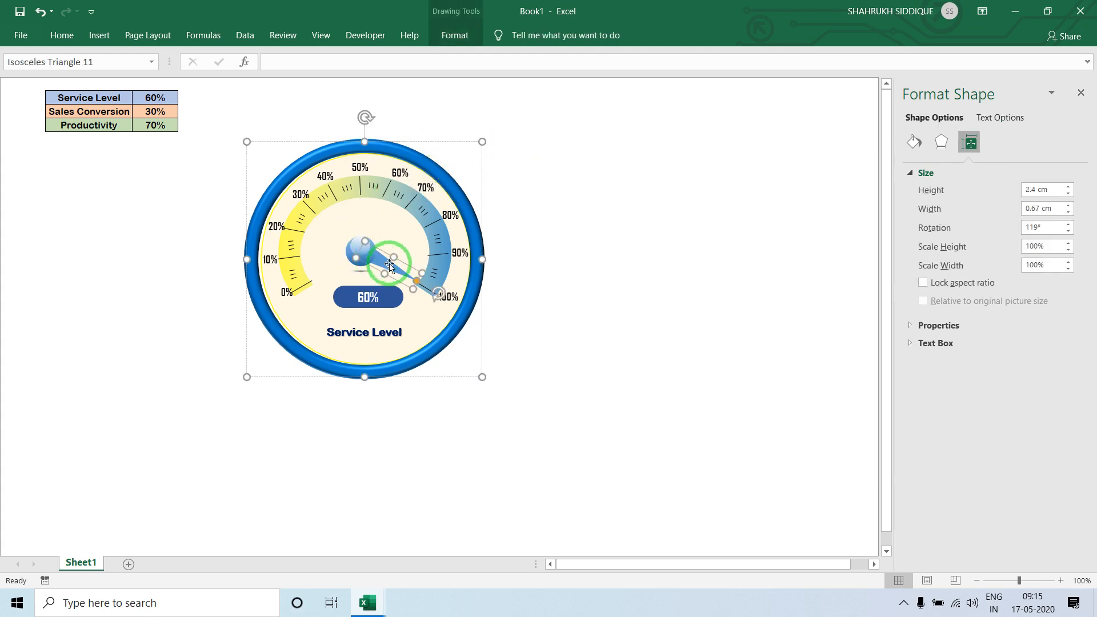
right_click(390, 262)
left_click(346, 235)
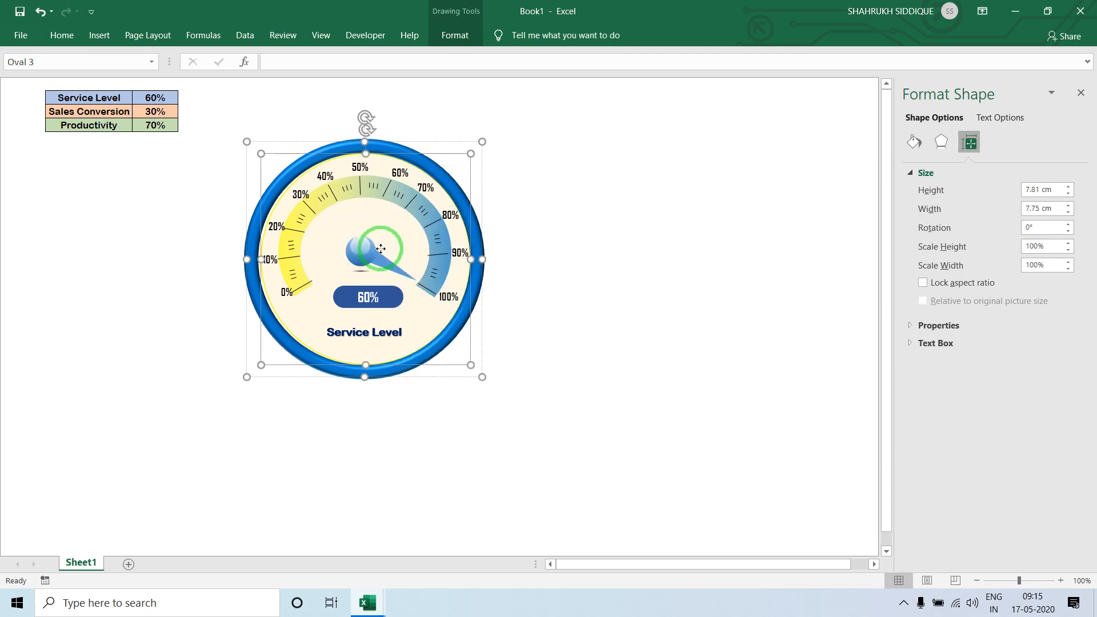
left_click(393, 266)
left_click(356, 246)
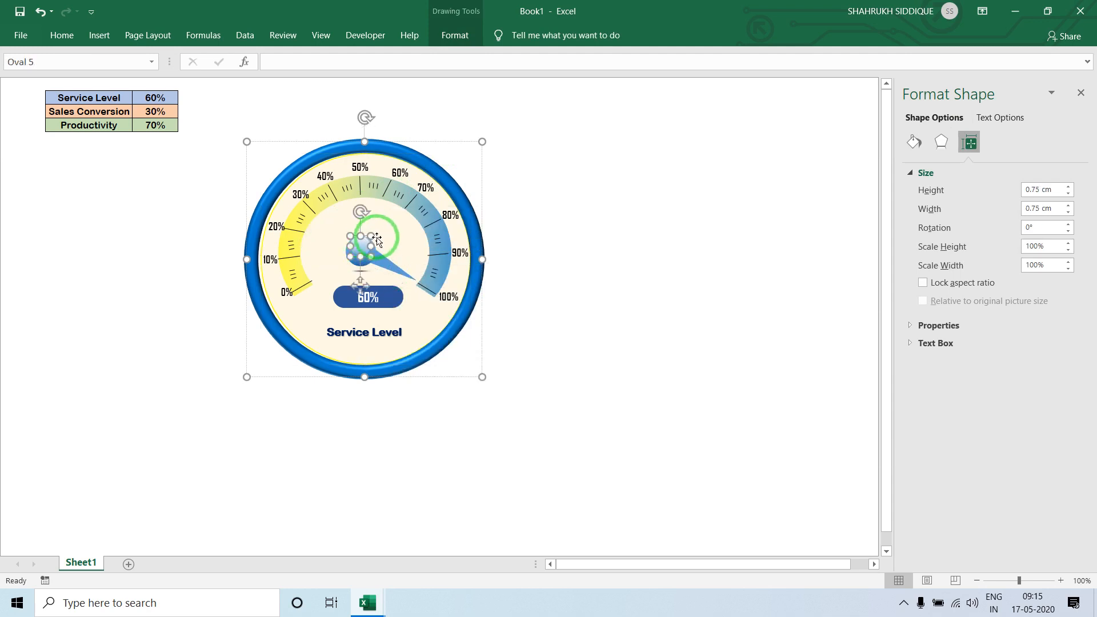
- Ungroup the complete gauge into its component shapes and clear the selection
left_click(388, 269)
right_click(392, 267)
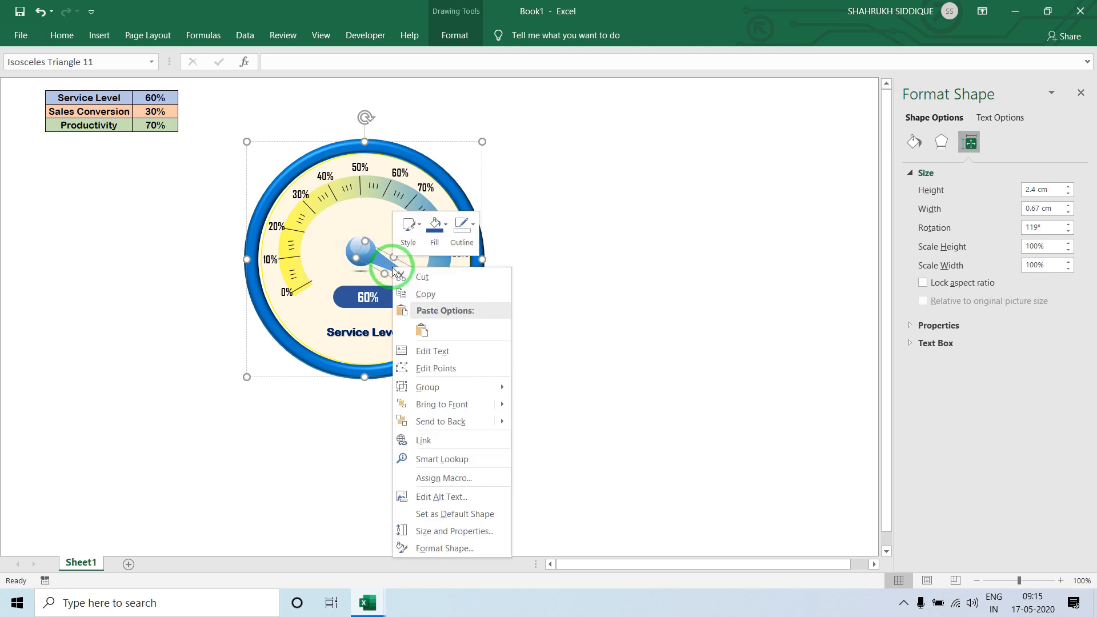
mouse_move(485, 388)
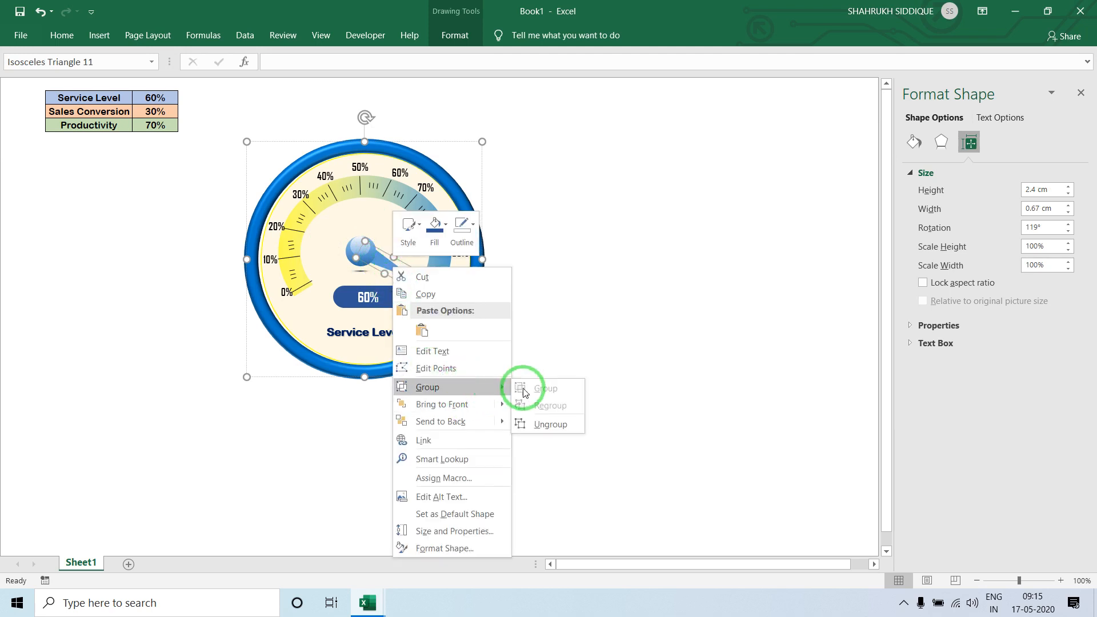
left_click(545, 424)
left_click(599, 374)
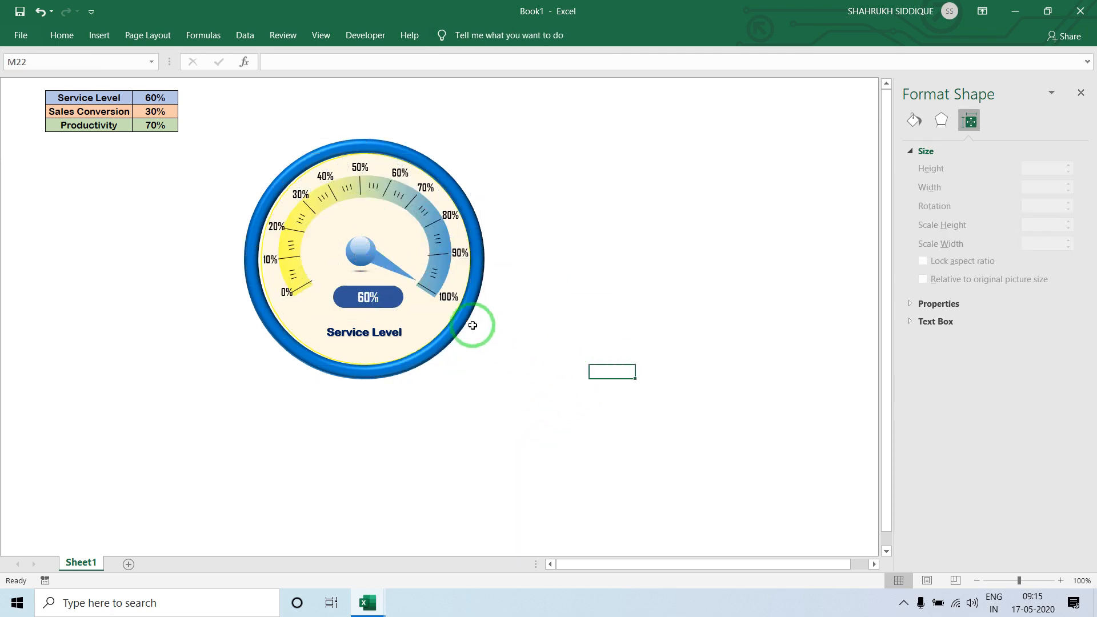
- Ungroup the needle's own group into its two separate triangles
left_click(396, 269)
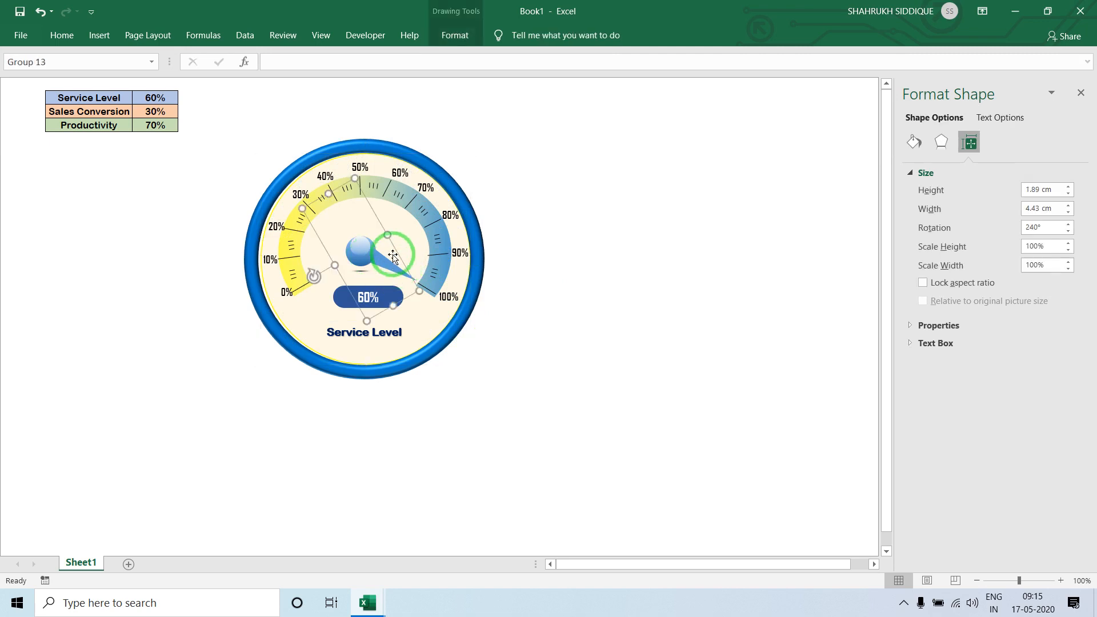
right_click(392, 246)
mouse_move(489, 329)
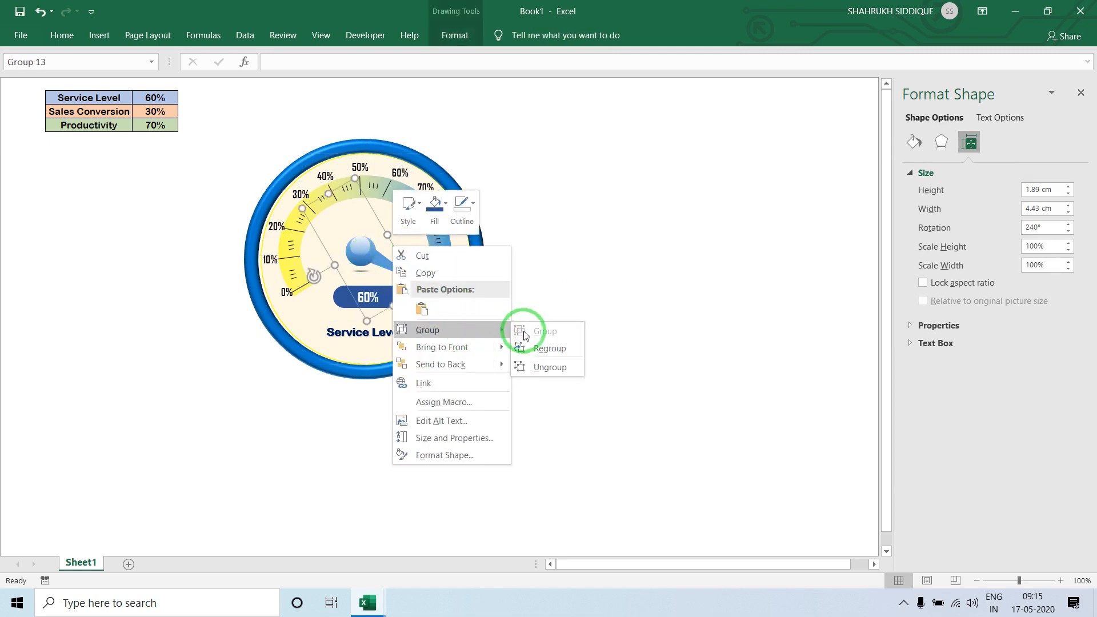
left_click(550, 366)
left_click(607, 290)
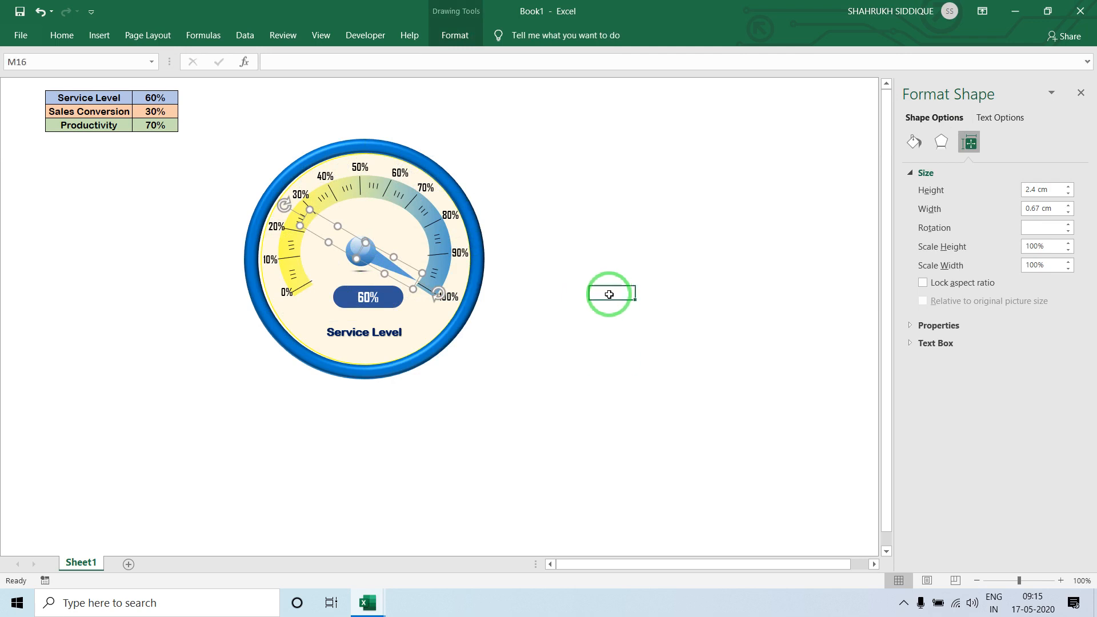
- Check the needle triangle and the gauge face as individually selectable shapes
left_click(395, 269)
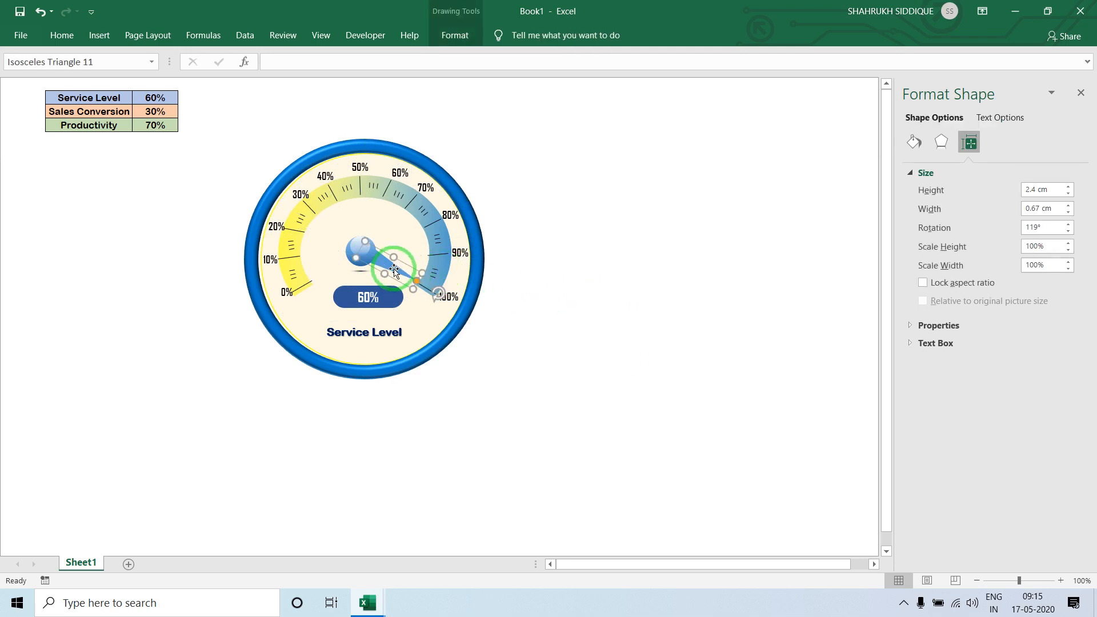
left_click(317, 232)
left_click(357, 239)
left_click(374, 260)
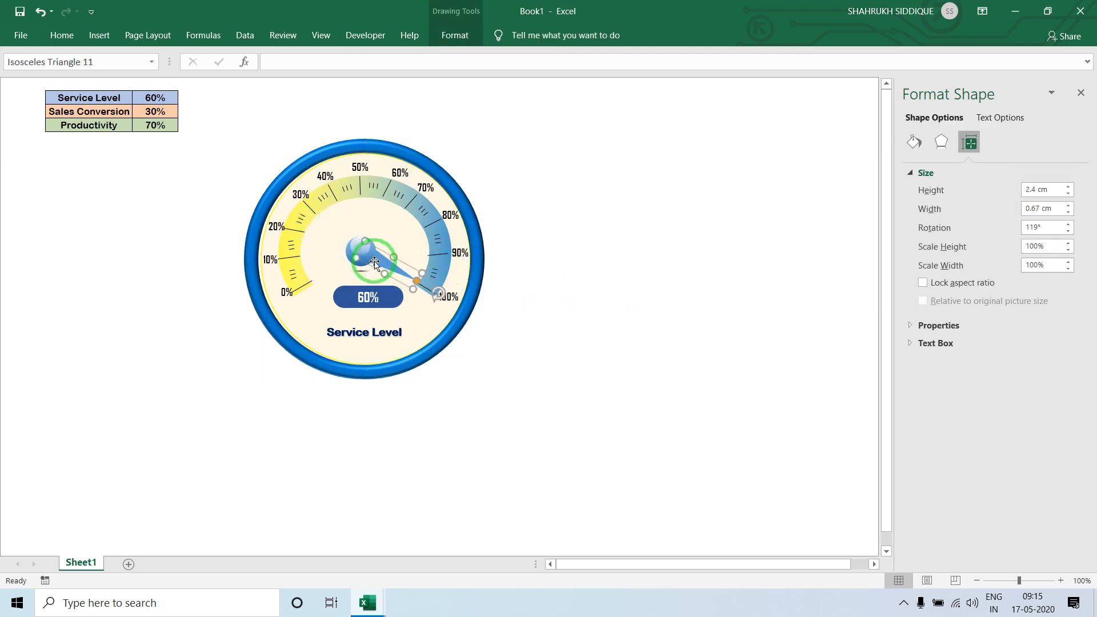
left_click(378, 238)
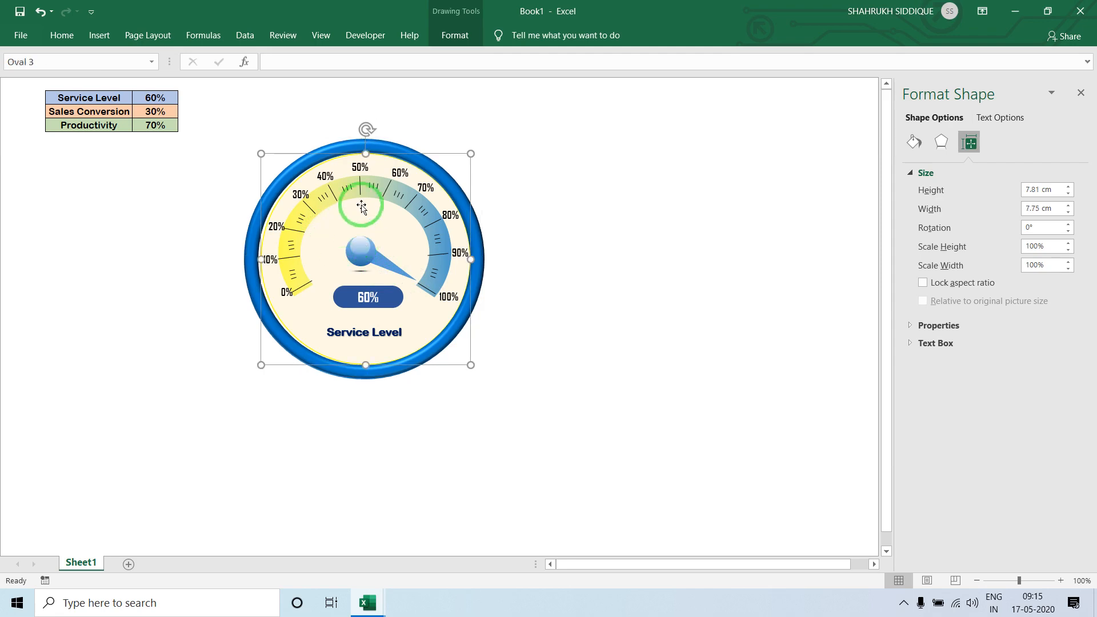
- Open the Visual Basic editor and locate the shape name "Group 10" in the Worksheet_Change code, returning to the sheet
left_click(370, 111)
left_click(357, 33)
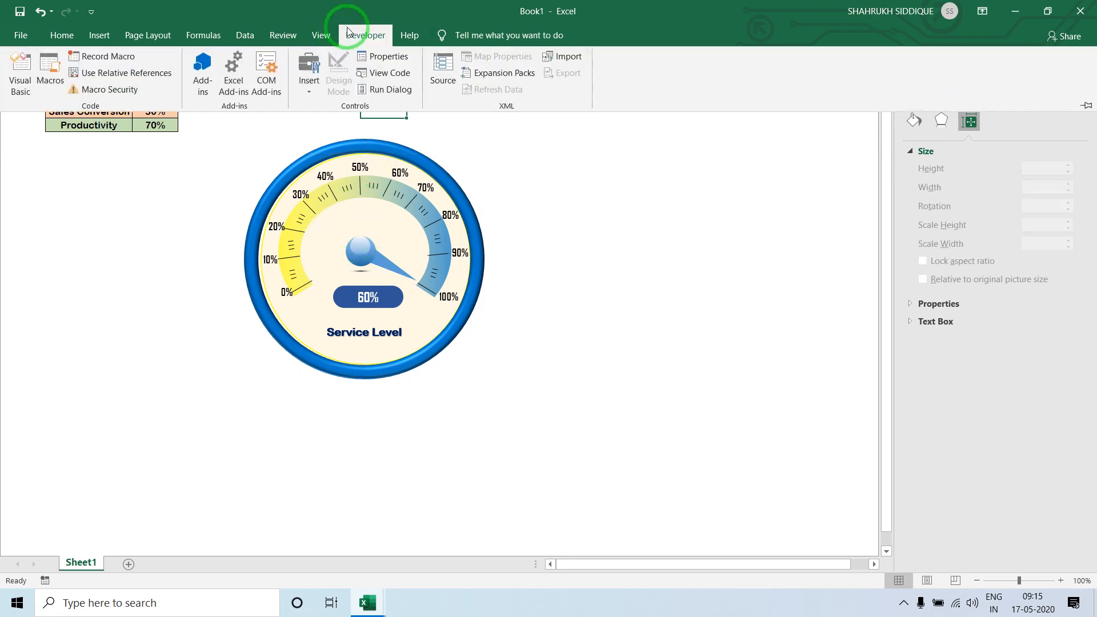
left_click(11, 77)
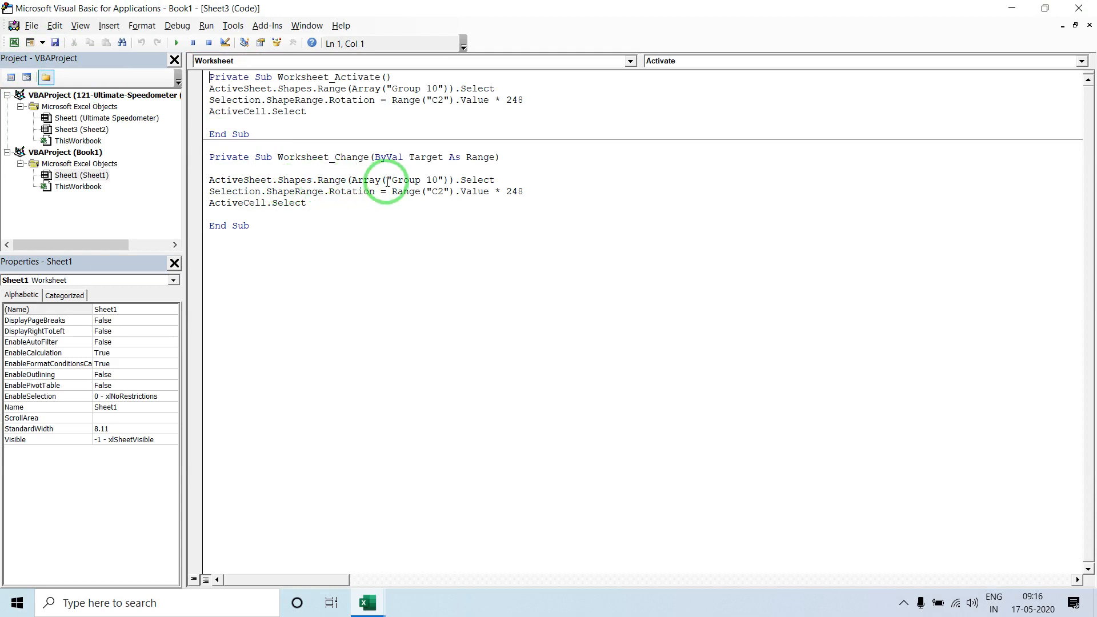
left_click_drag(396, 181, 435, 180)
key("alt+F11")
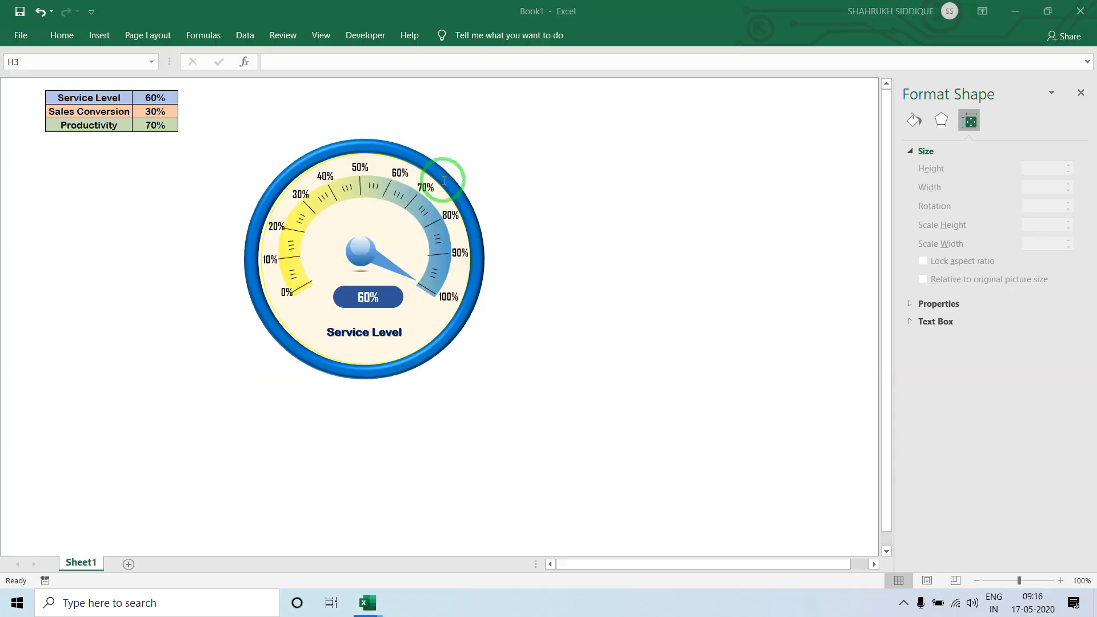
- Undo the needle ungrouping and select the restored needle group to read its name
left_click(383, 262)
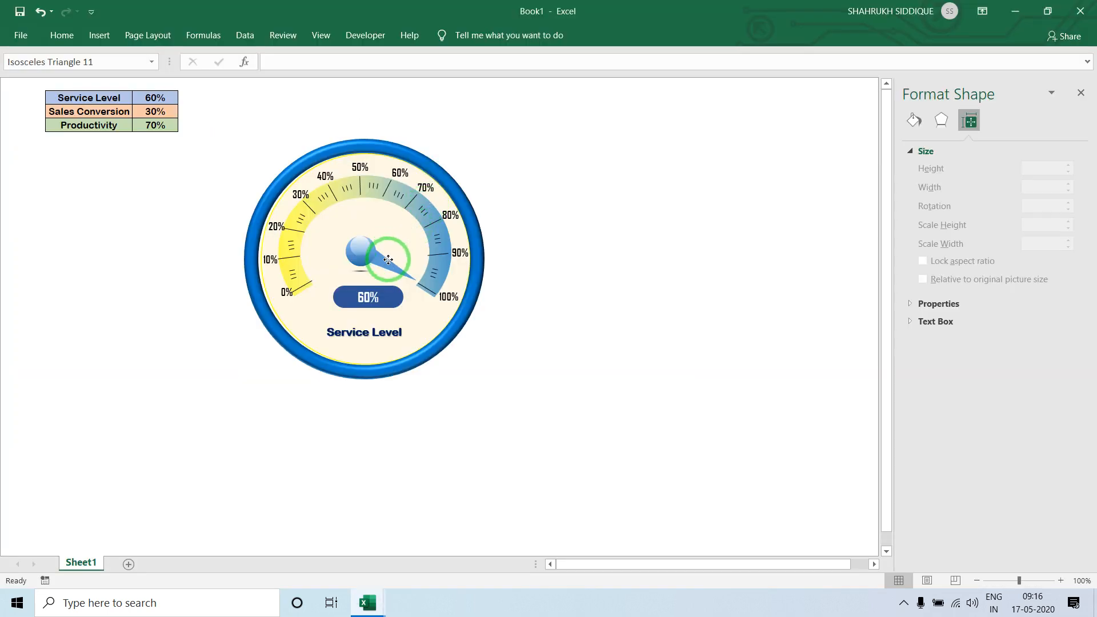
left_click(342, 237)
left_click(590, 204)
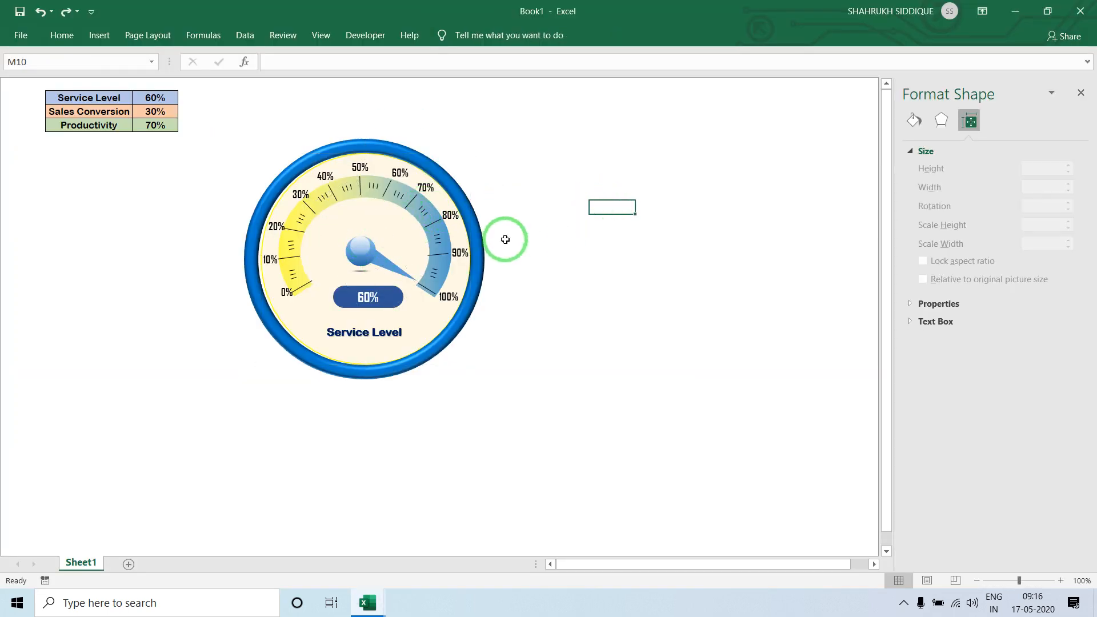
left_click(369, 249)
left_click(386, 261)
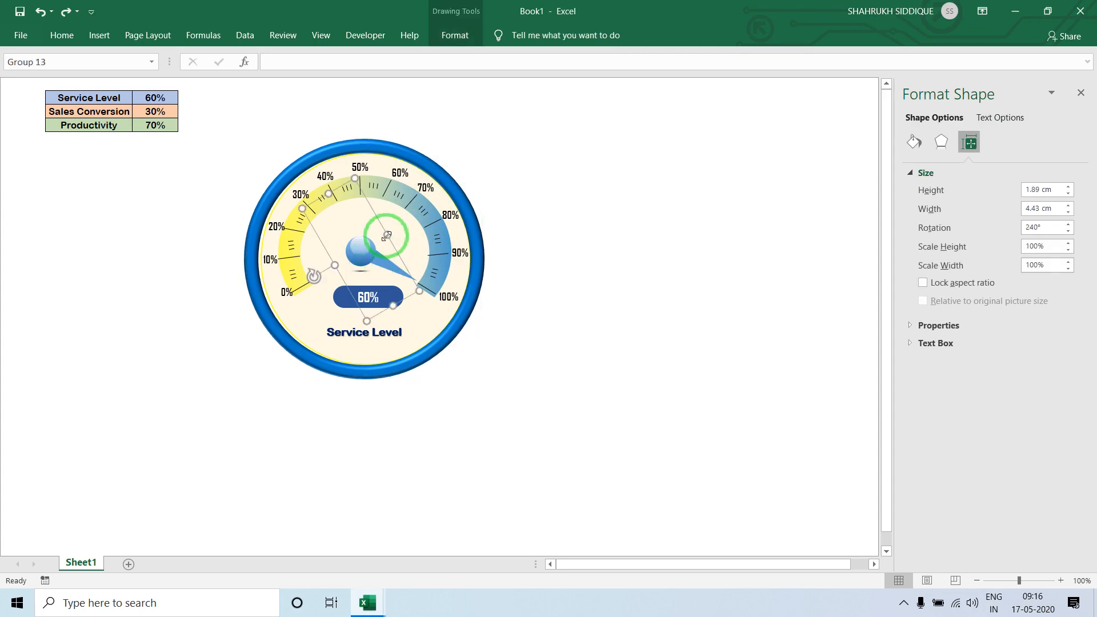
- Set the shape name to "Group 13" in Sheet2's Worksheet_Change code and copy the procedure's three code lines
key("alt+F11")
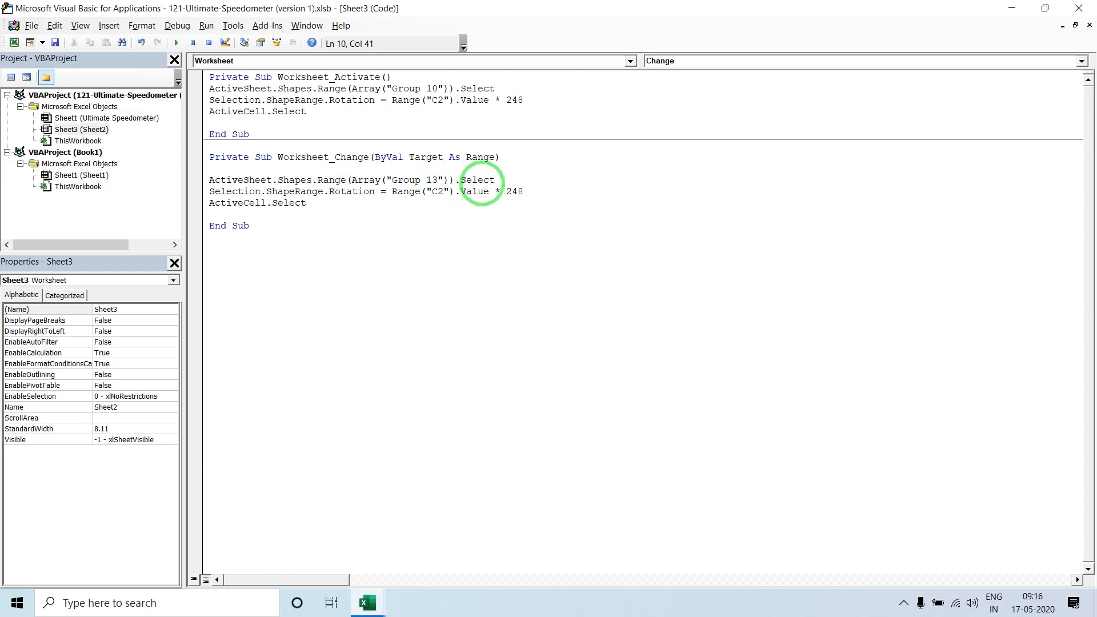
left_click_drag(307, 203, 199, 176)
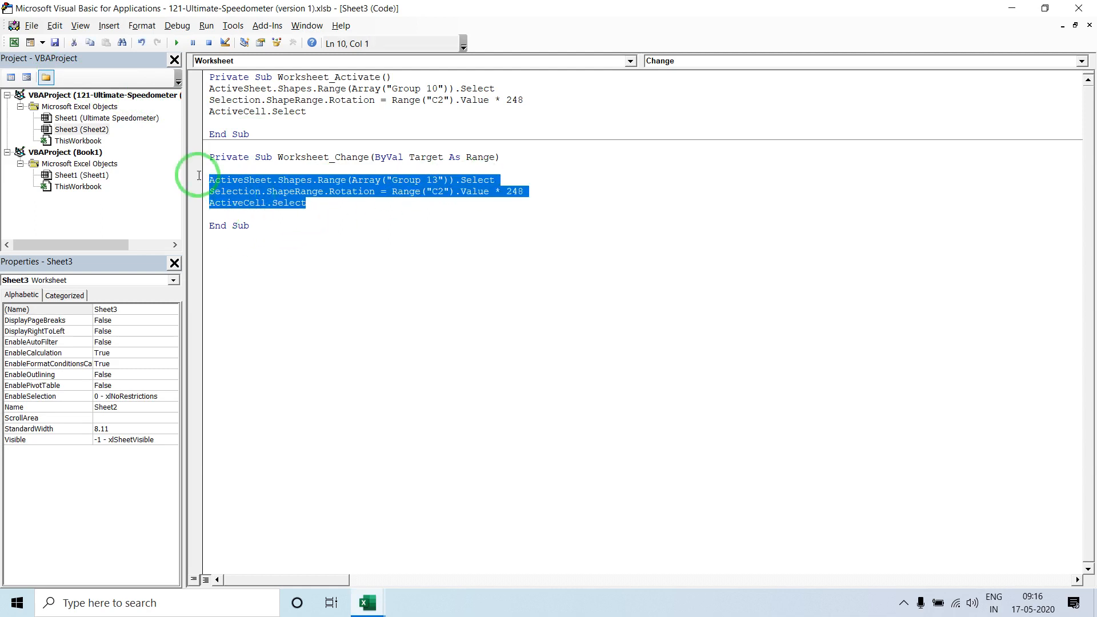
right_click(252, 184)
left_click(285, 206)
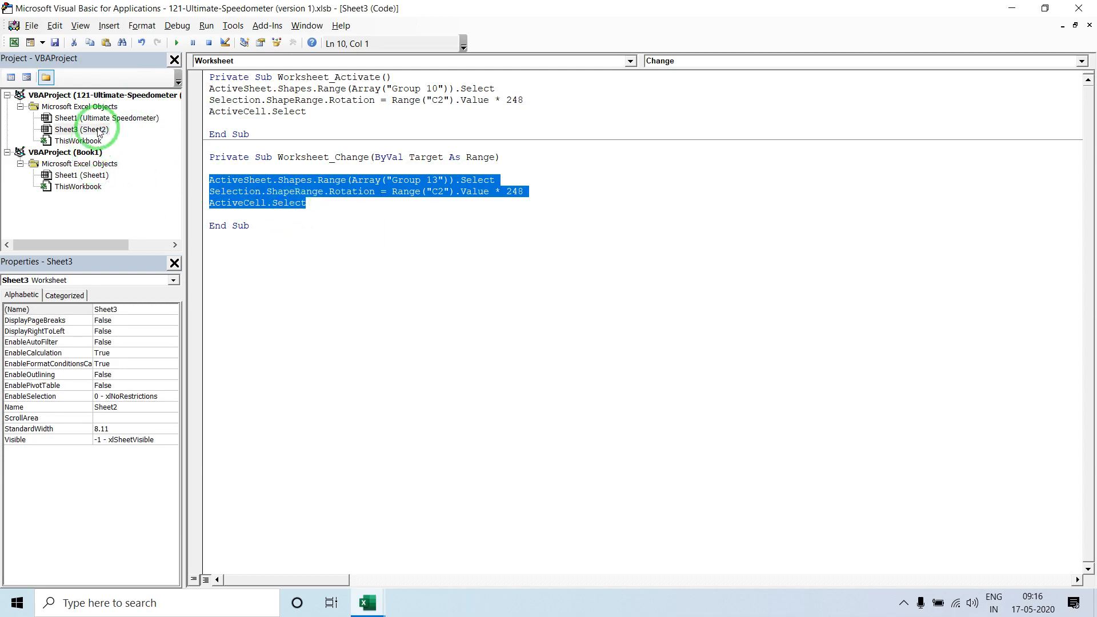
- Open the code module of Sheet1 in Book1 and create a Worksheet SelectionChange procedure
left_click(93, 153)
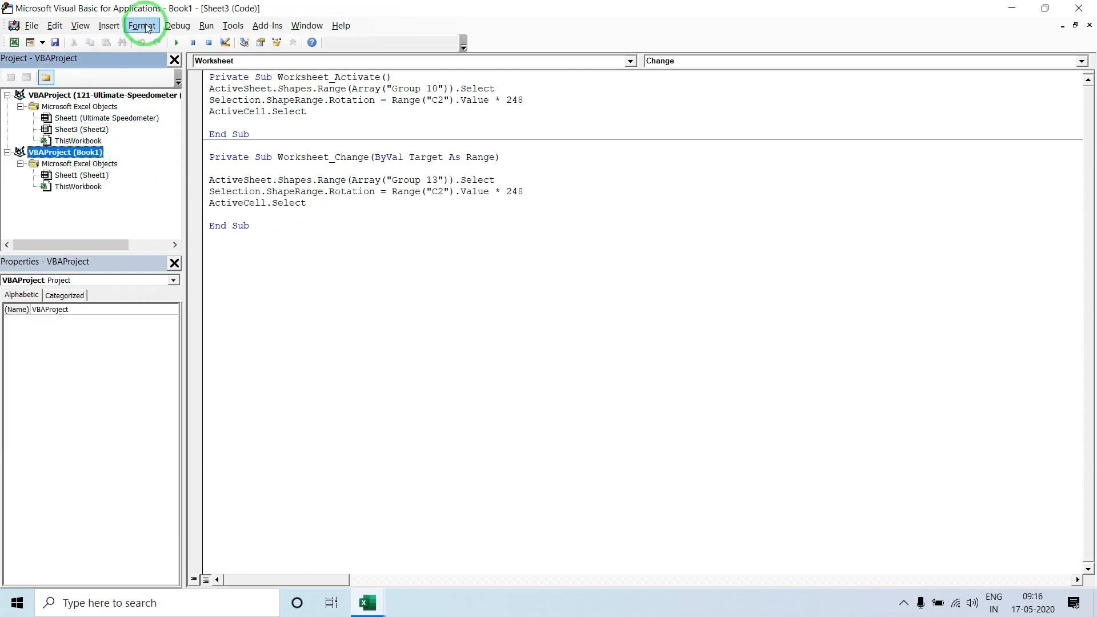
left_click(84, 176)
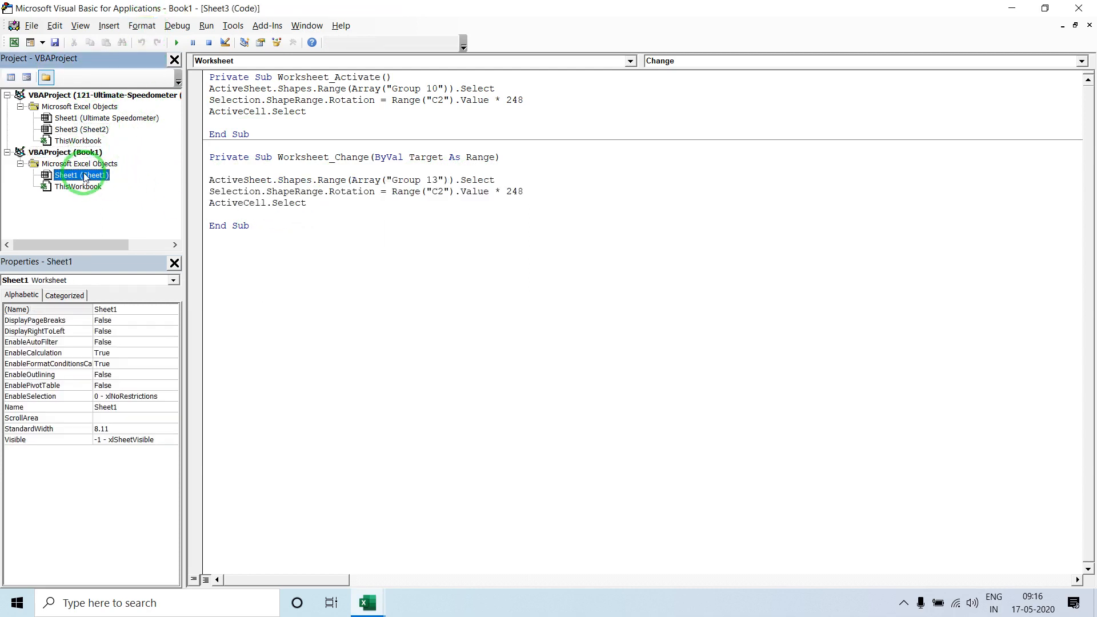
double_click(84, 177)
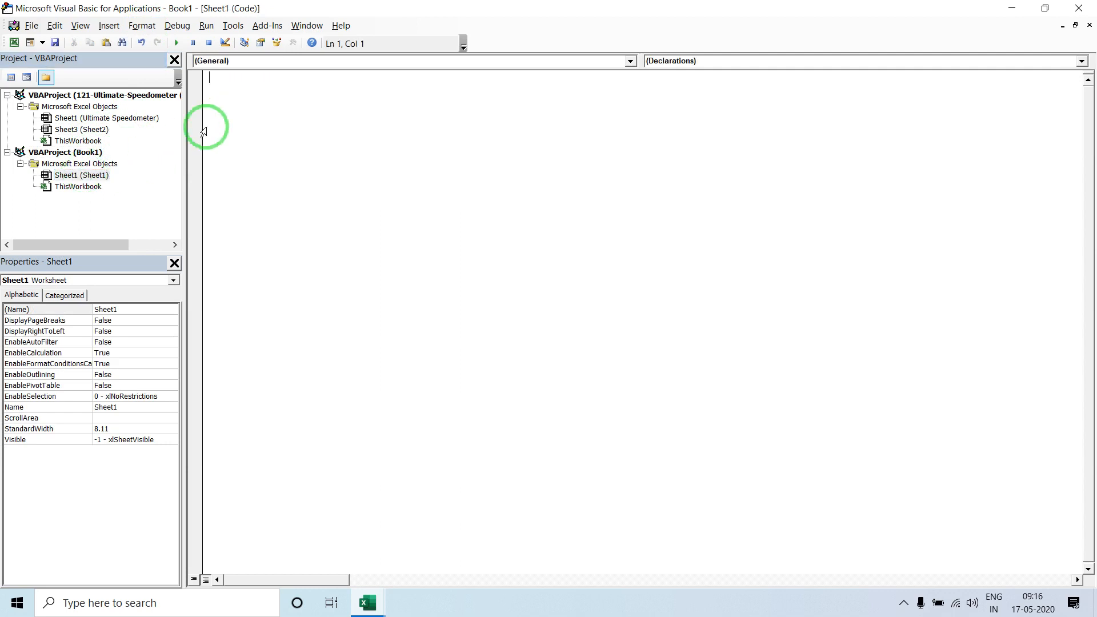
left_click(264, 61)
left_click(256, 85)
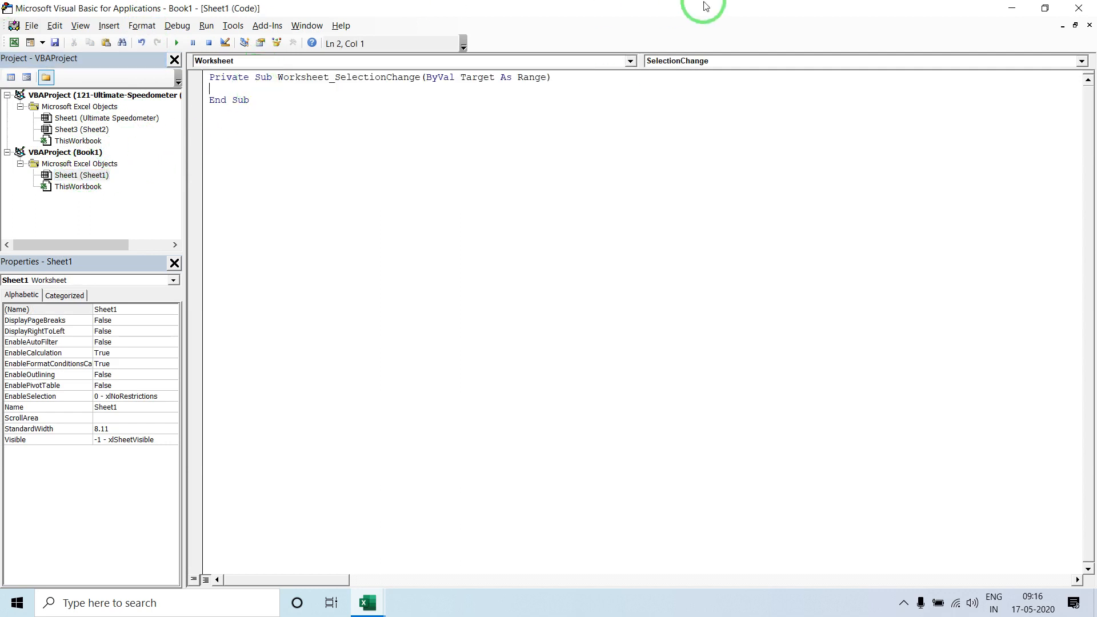
left_click(731, 61)
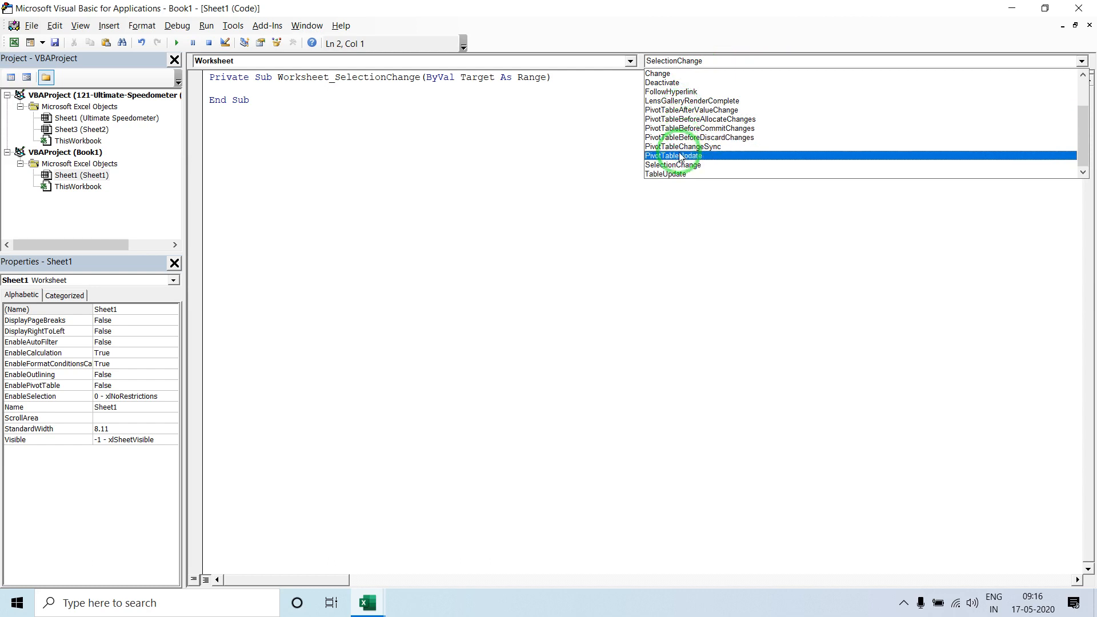
left_click(678, 165)
- Paste the copied needle rotation code into the SelectionChange procedure without blank lines and compare it with the sheet
left_click(323, 86)
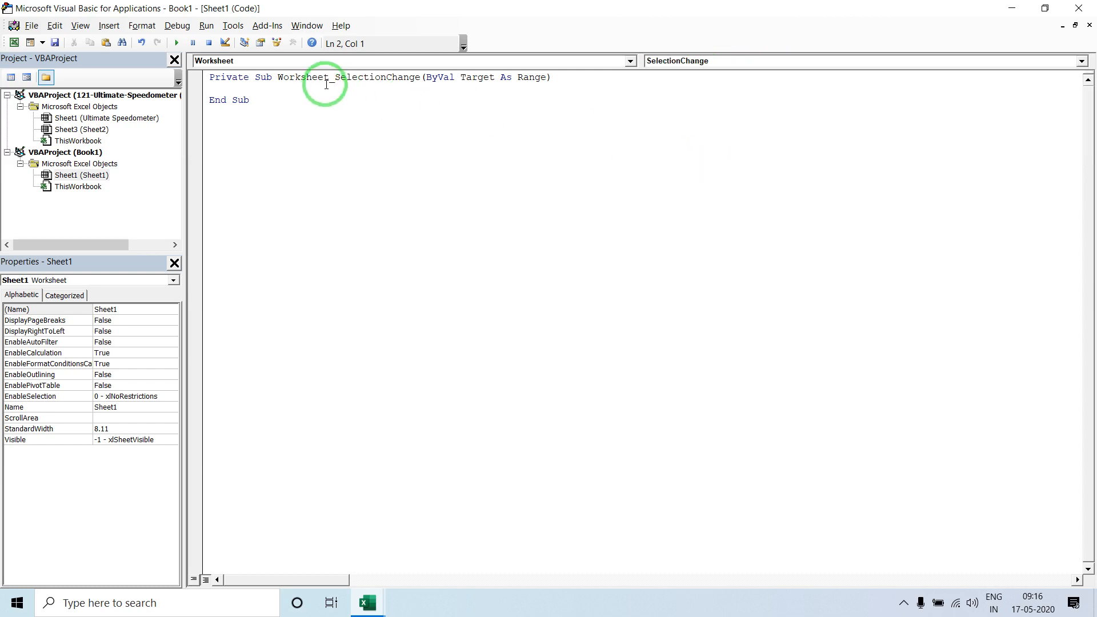
key("ctrl+v")
left_click(242, 199)
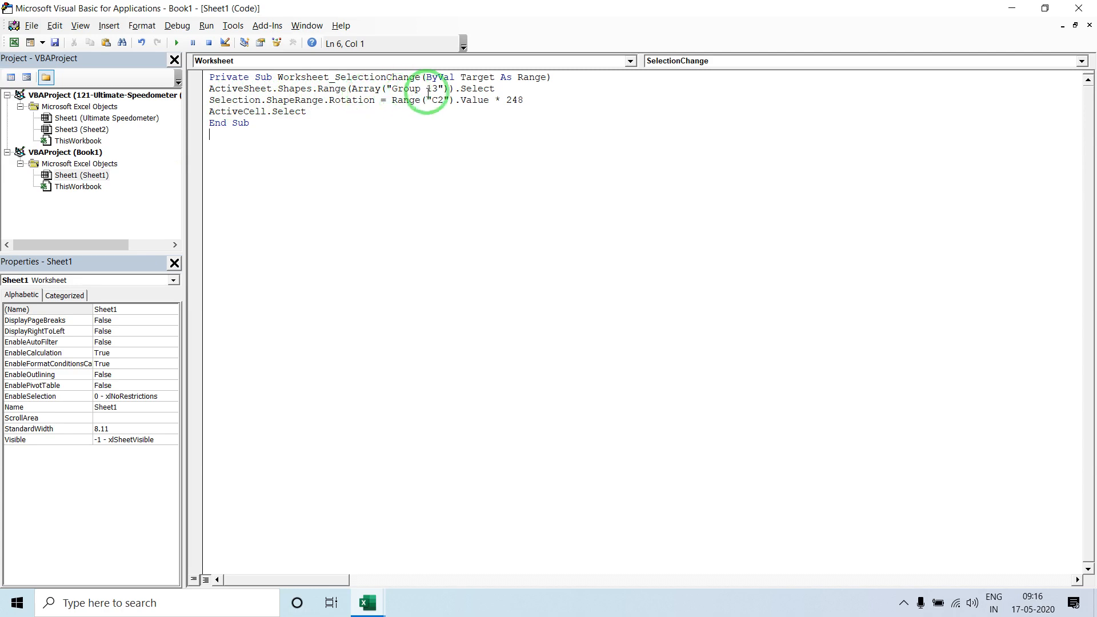
key("alt+Tab")
key("alt+Tab")
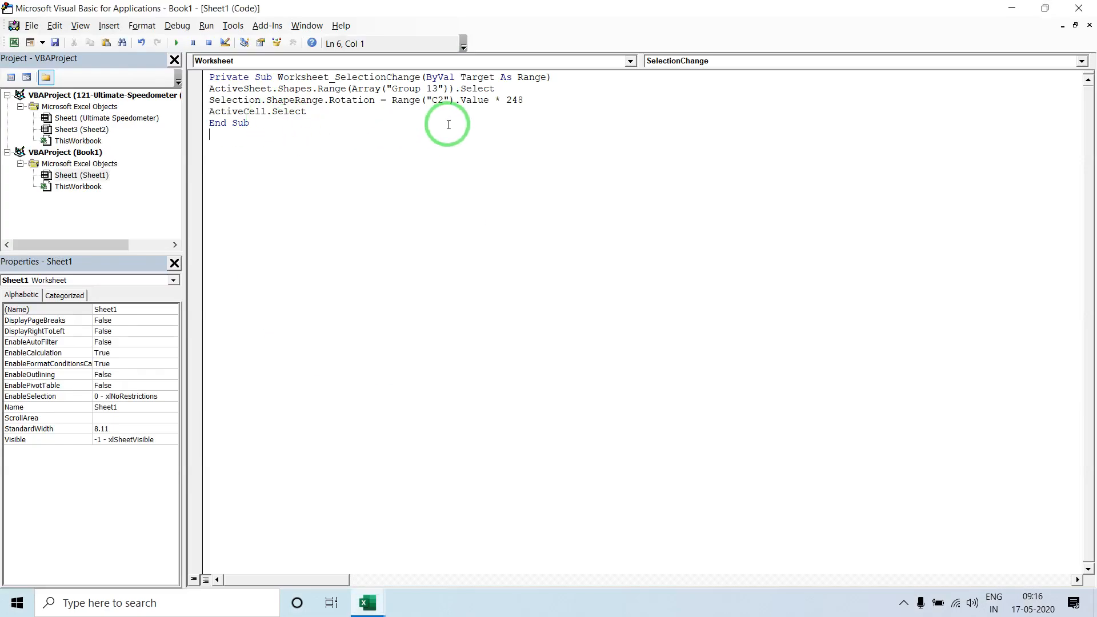
- Check the needle's name against the SelectionChange code and set the multiplier in the rotation line to 240
key("alt+Tab")
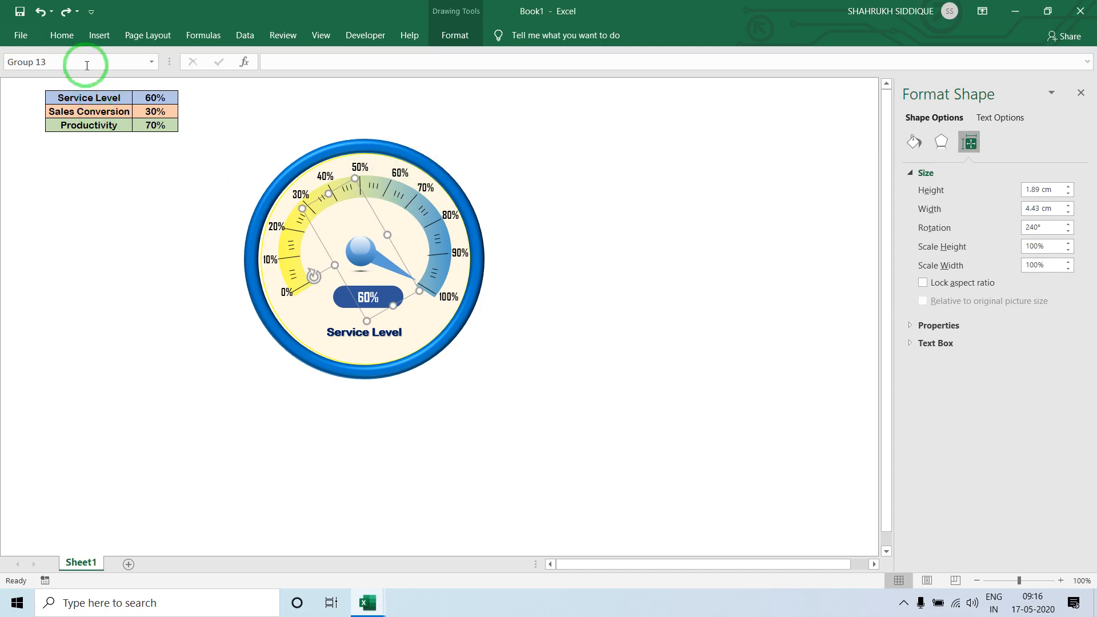
key("alt+Tab")
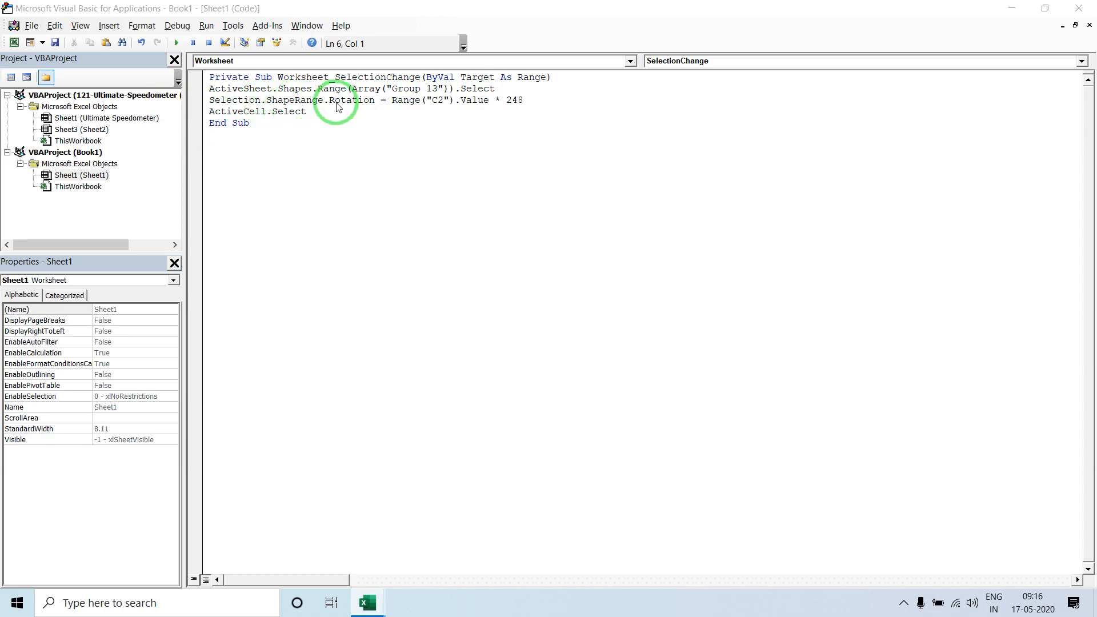
key("alt+Tab")
key("alt+Tab")
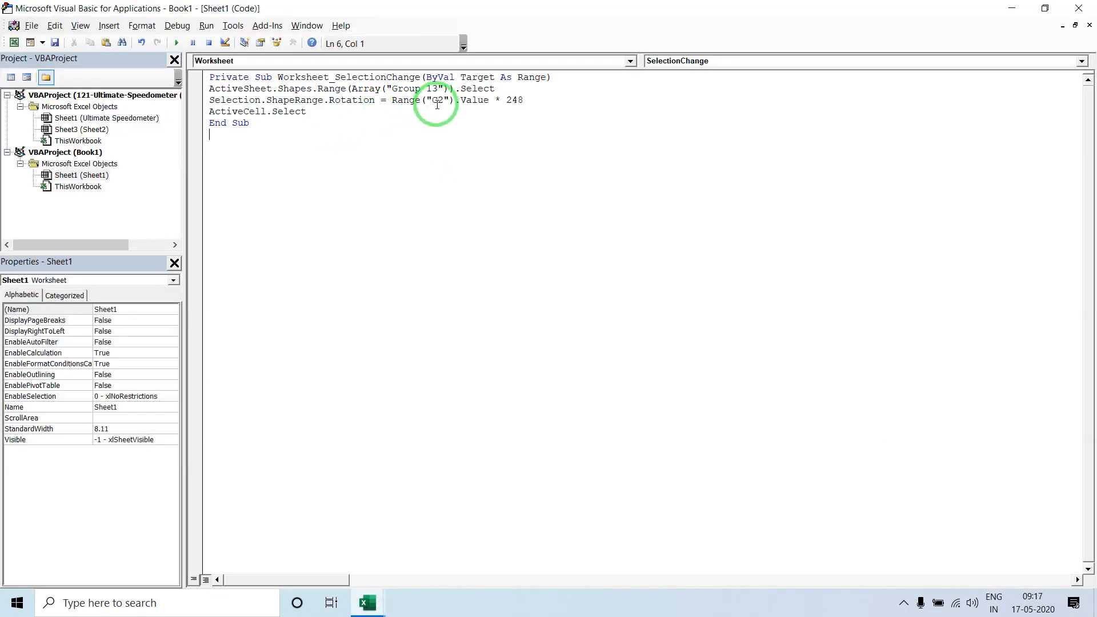
left_click(523, 101)
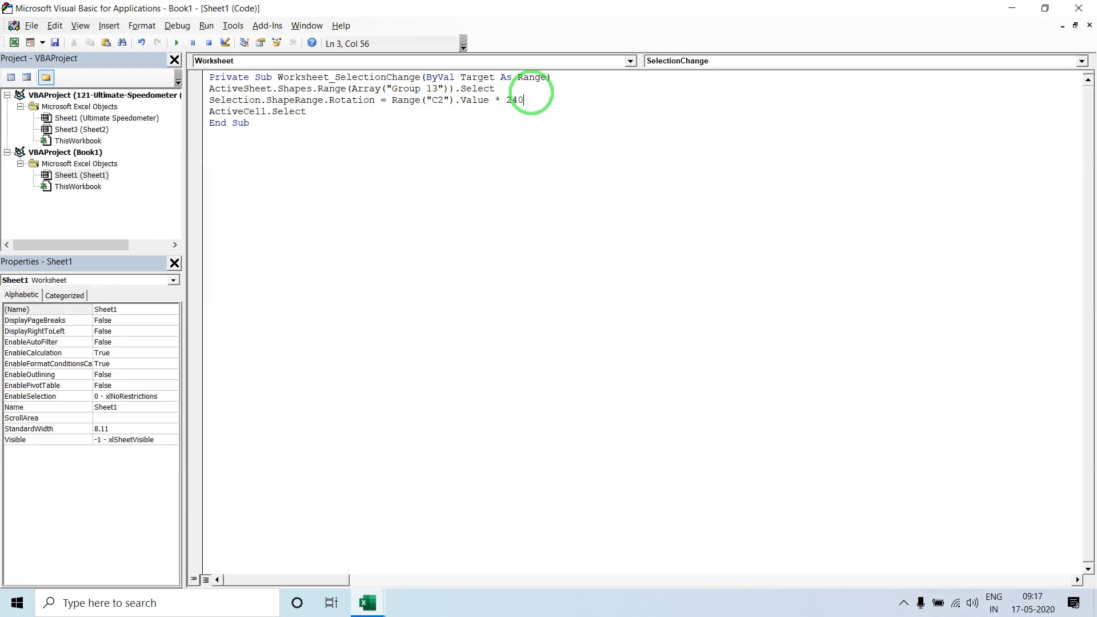
- Select C2 and nearby cells on Sheet1 to test the needle rotation, and compare C2 with the reference in the code
key("alt+F11")
left_click(157, 98)
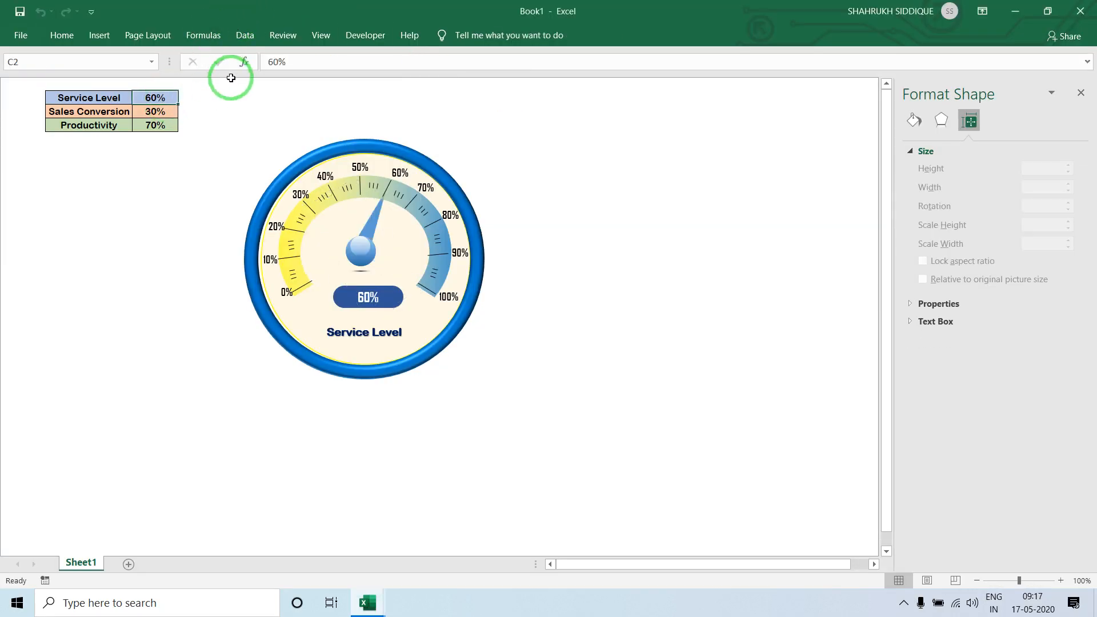
left_click(226, 85)
left_click(197, 83)
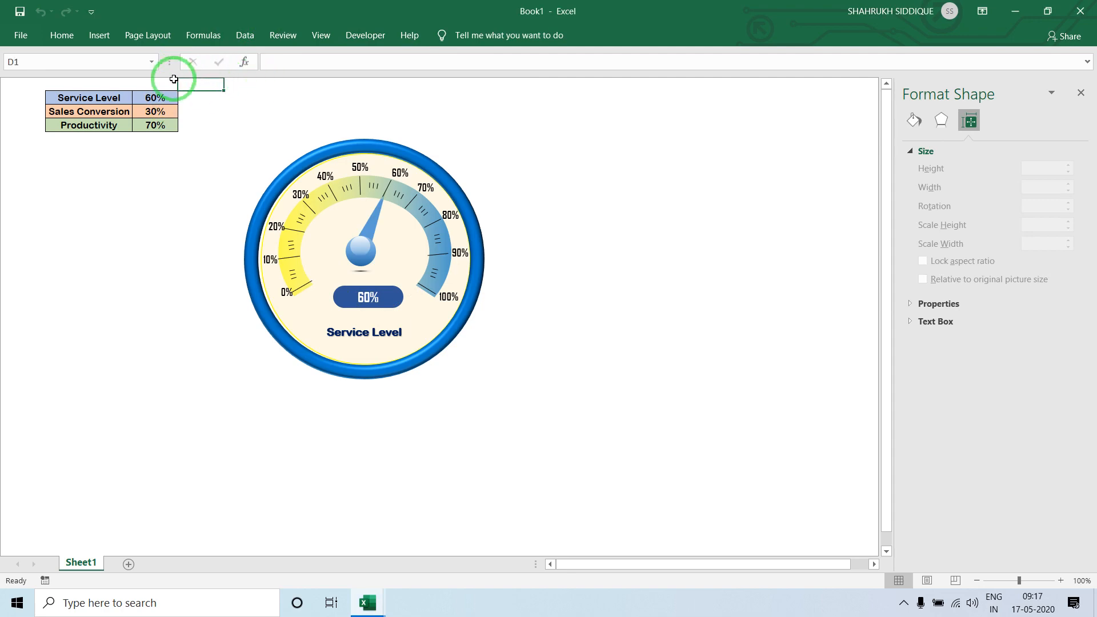
key("alt+F11")
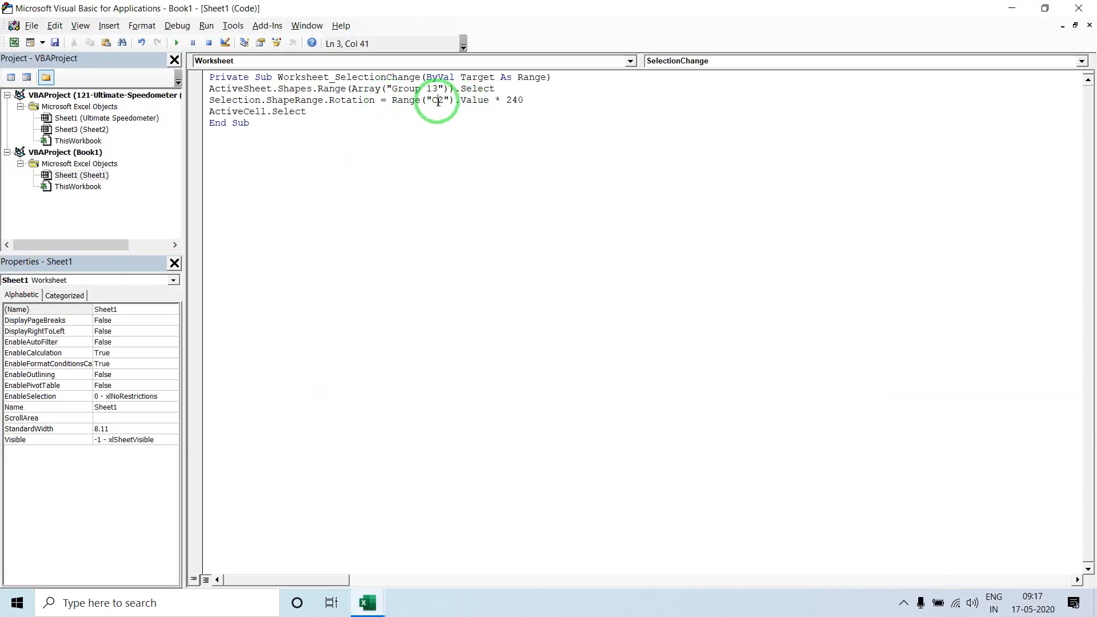
key("alt+F11")
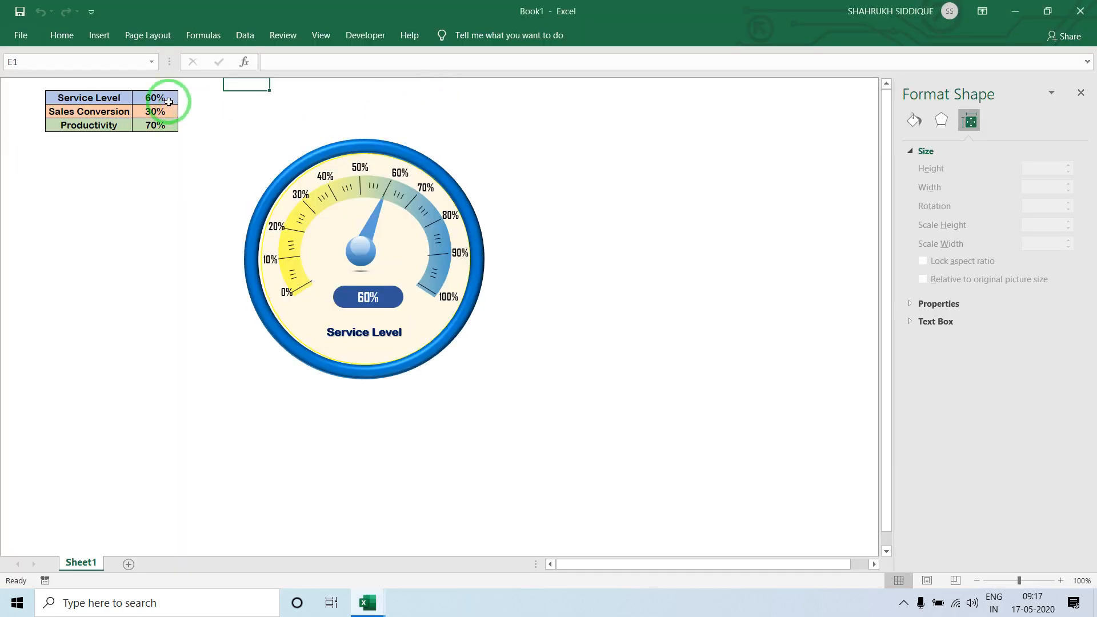
key("alt+F11")
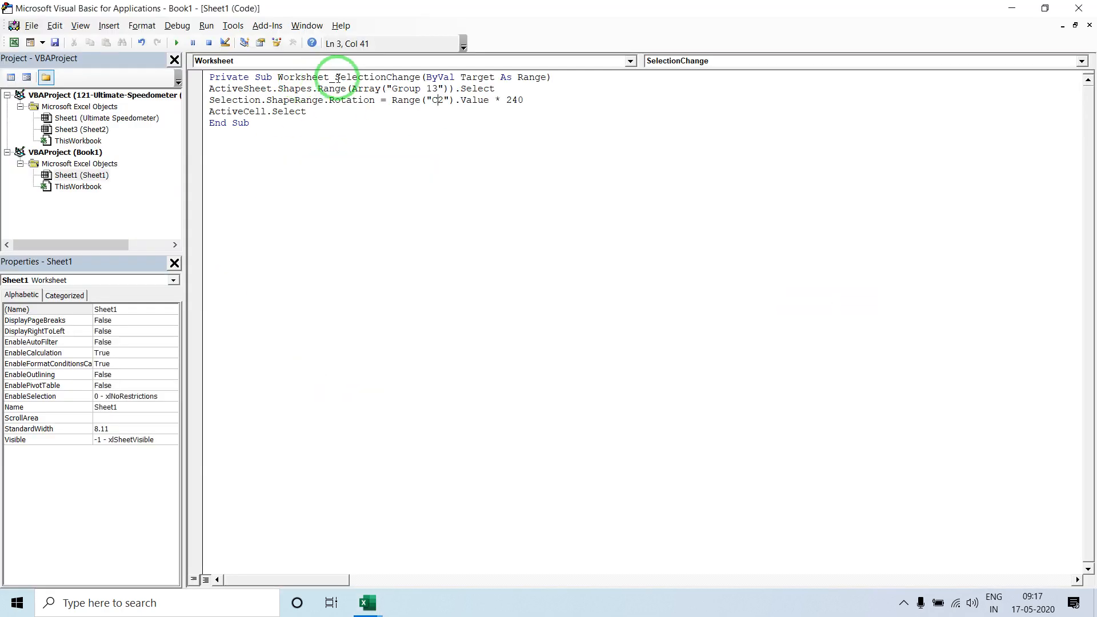
left_click(437, 98)
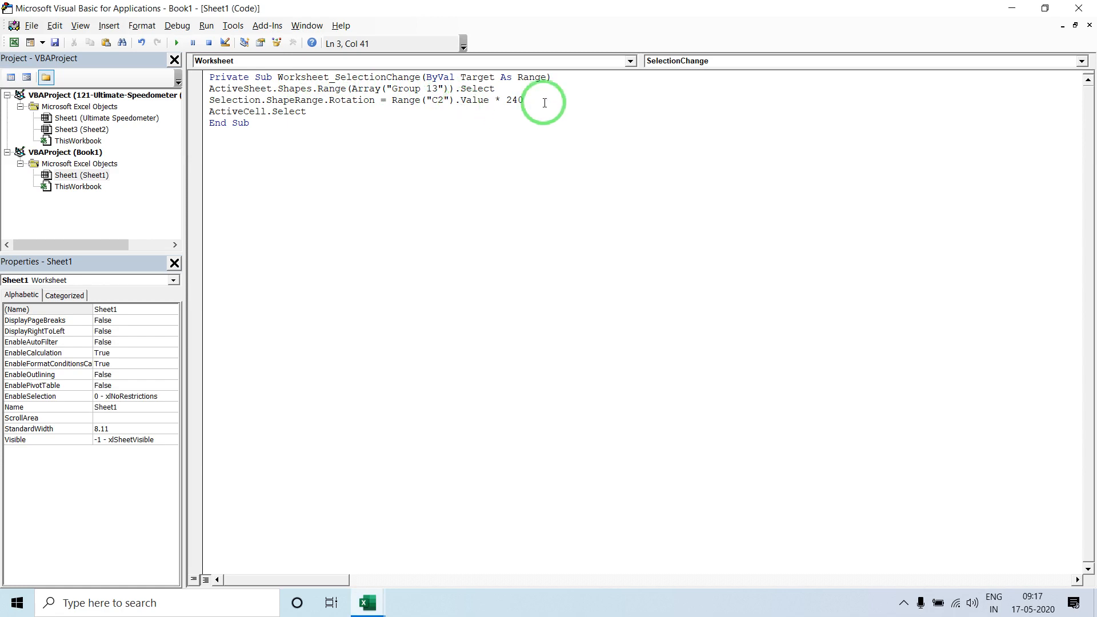
- Enter the formula =240*C2 in cell E1 to calculate the needle's rotation angle
key("alt+F11")
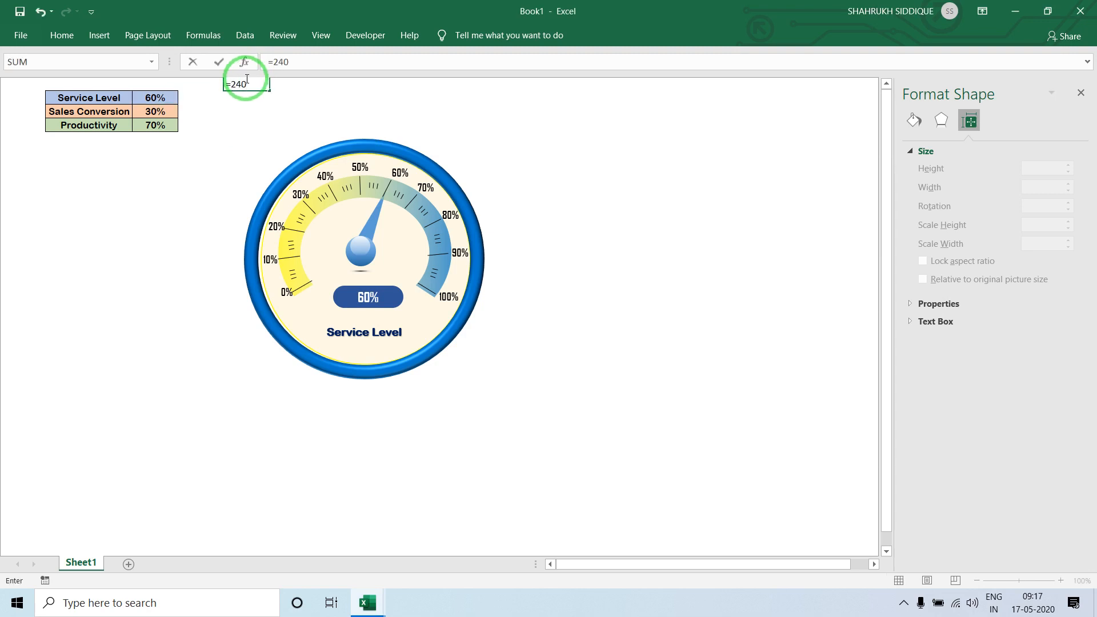
key("Left")
key("Left")
key("Return")
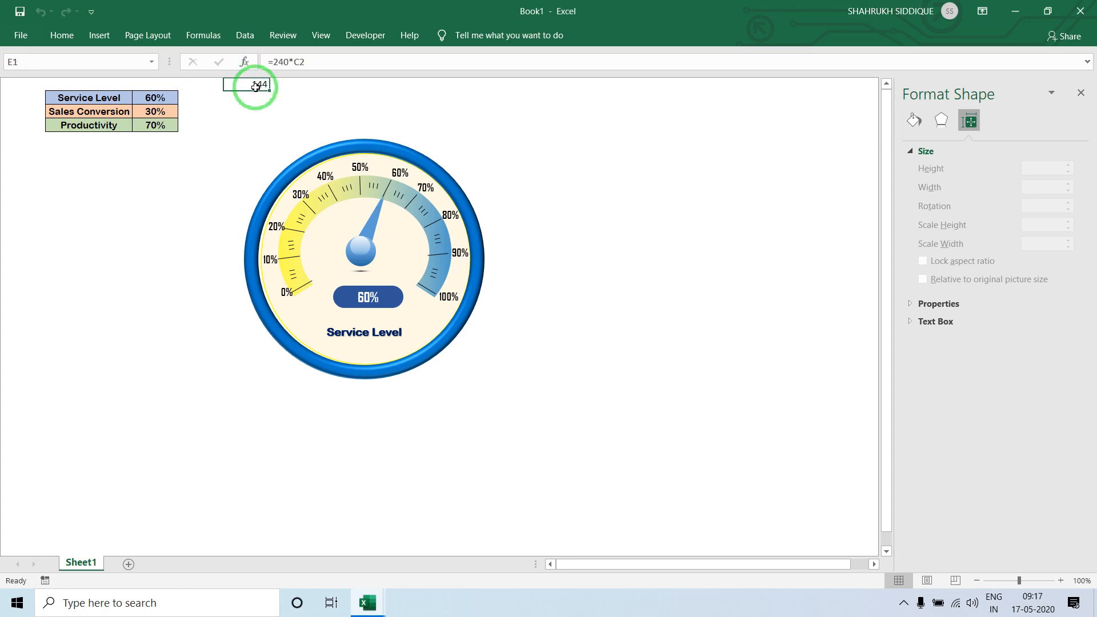
key("alt+Tab")
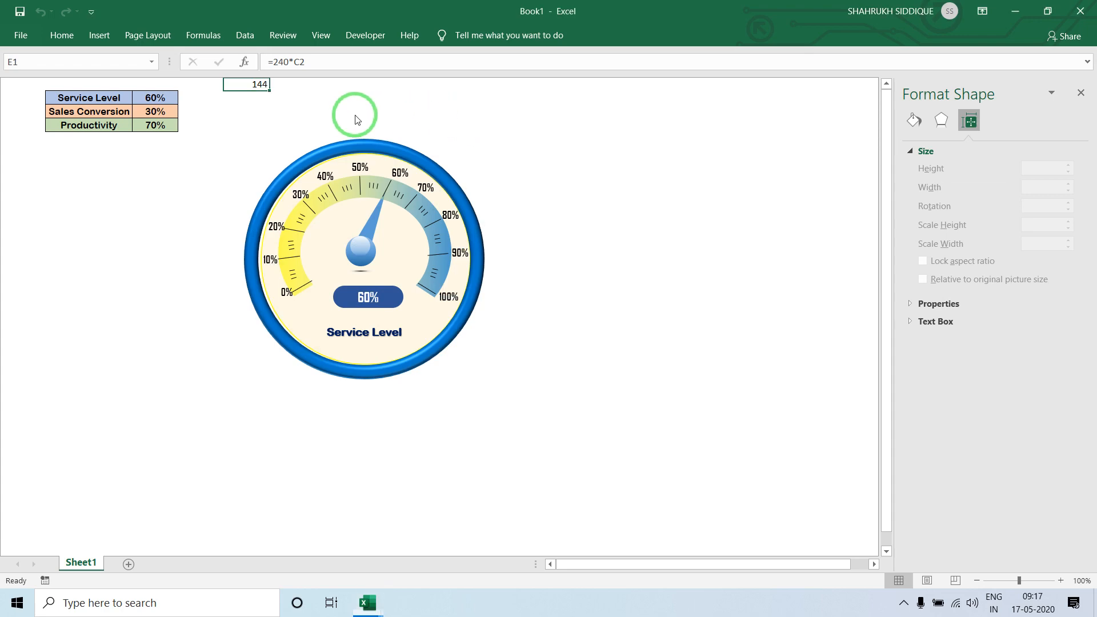
- Remove the extra spaces inside the C2 reference in the rotation line and return to the worksheet
key("alt+F11")
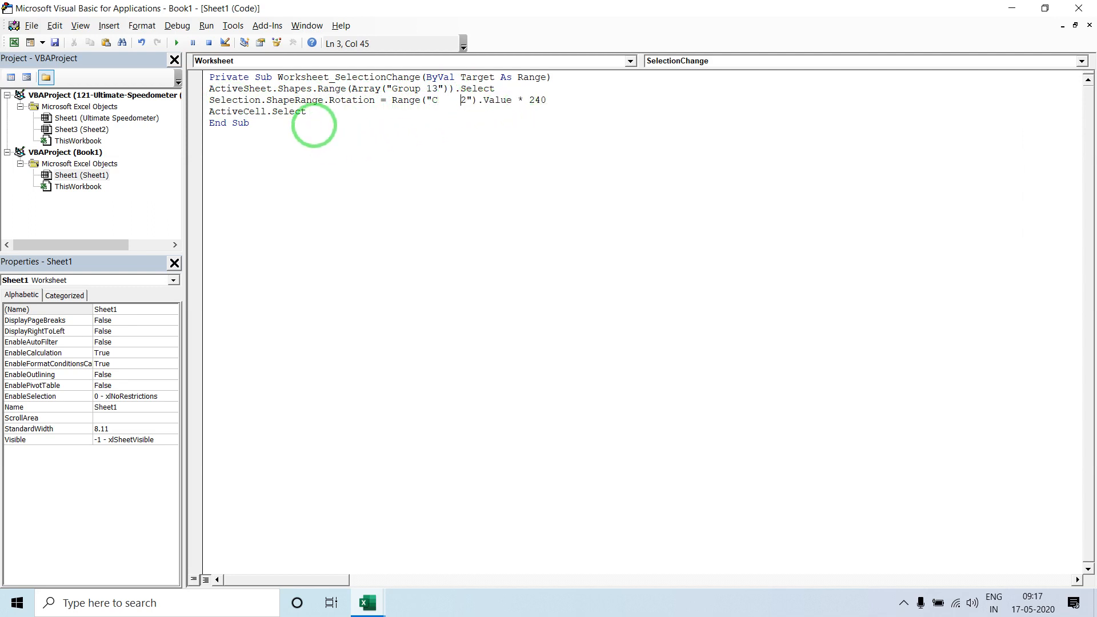
key("BackSpace")
key("BackSpace")
key("BackSpace")
key("BackSpace")
key("alt+F11")
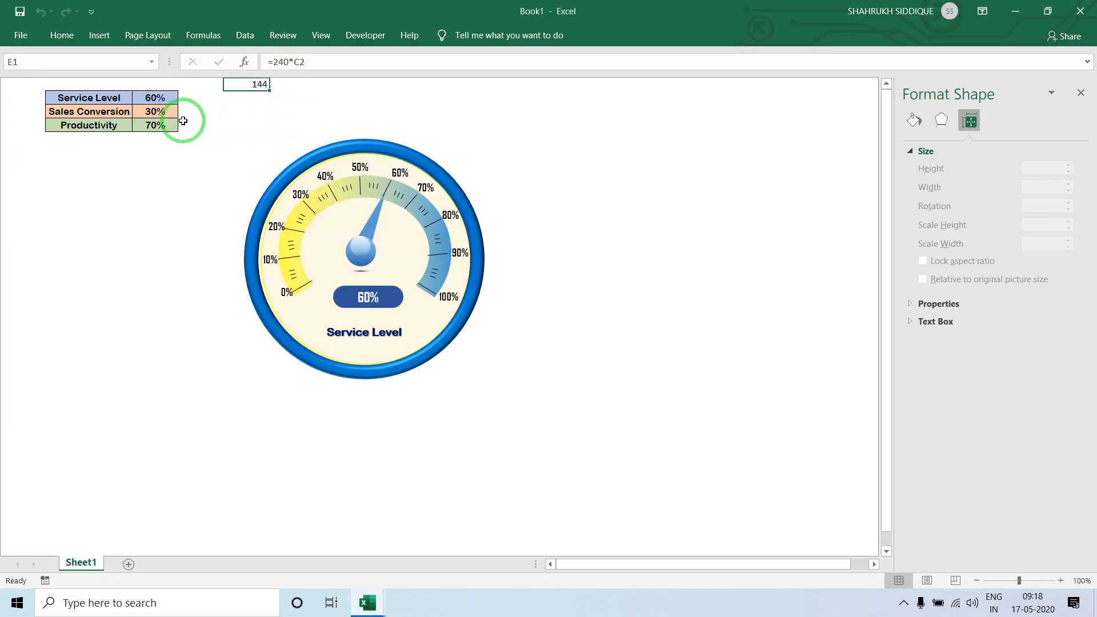
- Set the Service Level value in C2 to 20% and check the needle against the SelectionChange code
left_click(159, 103)
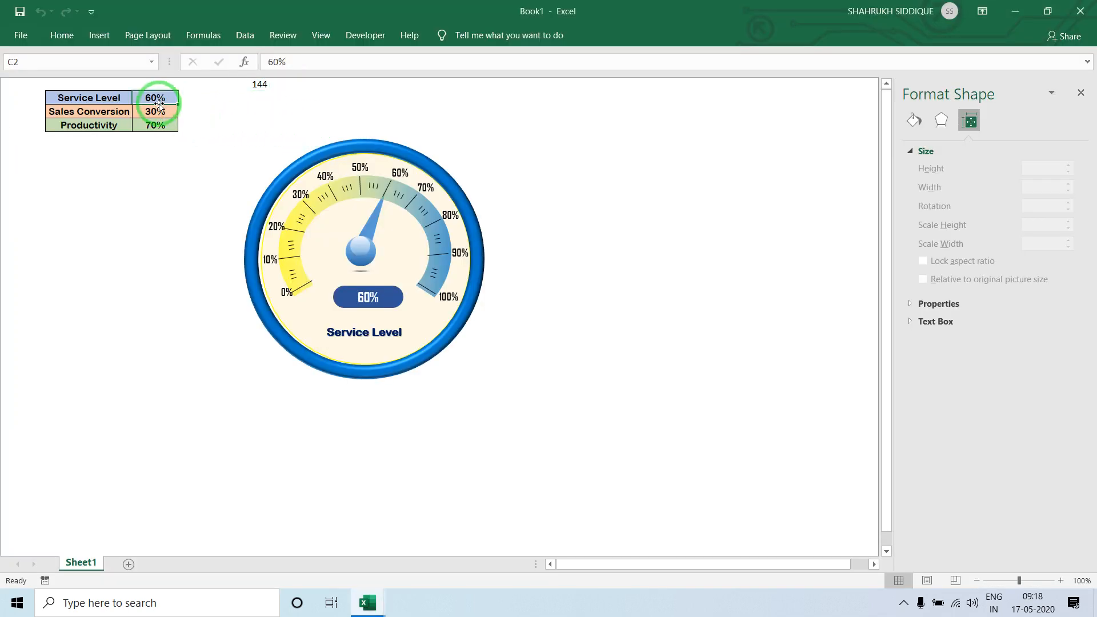
type("40")
key("Return")
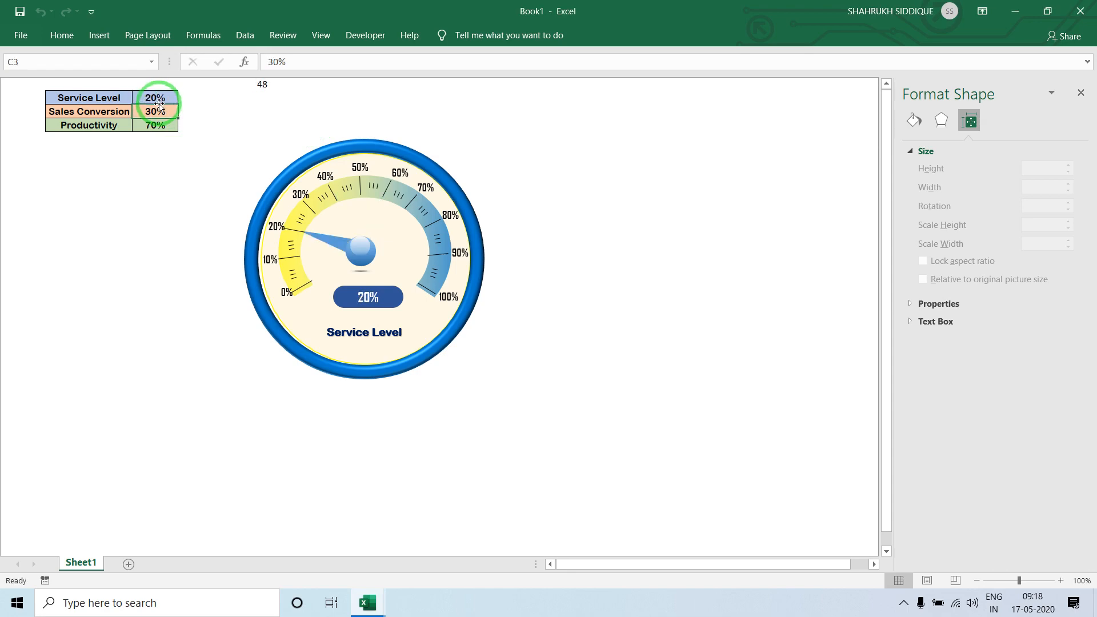
key("alt+F11")
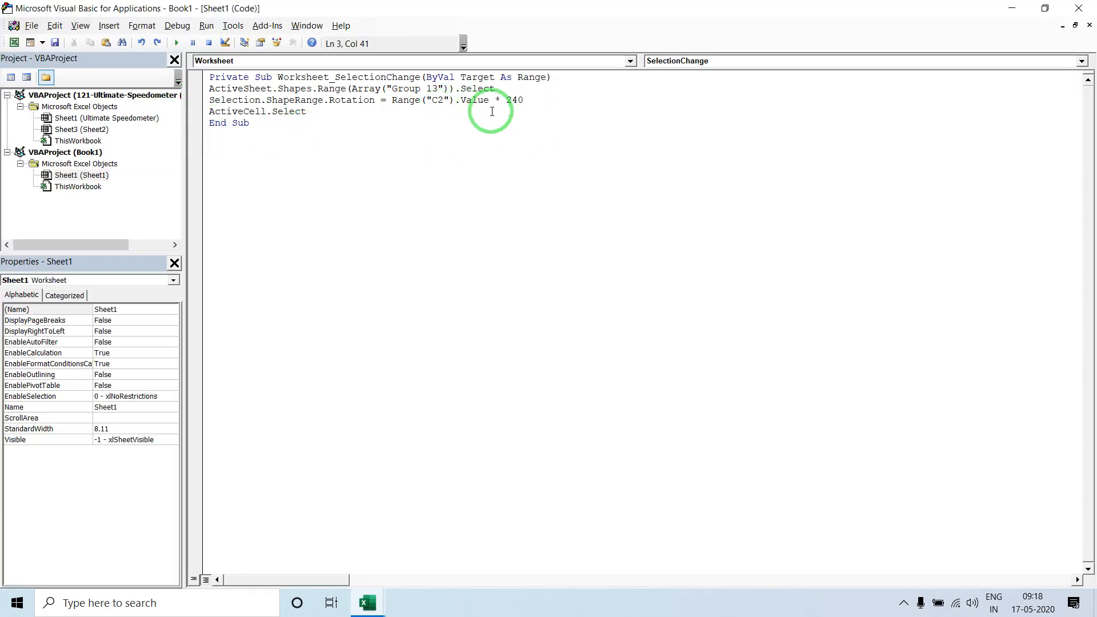
key("alt+F11")
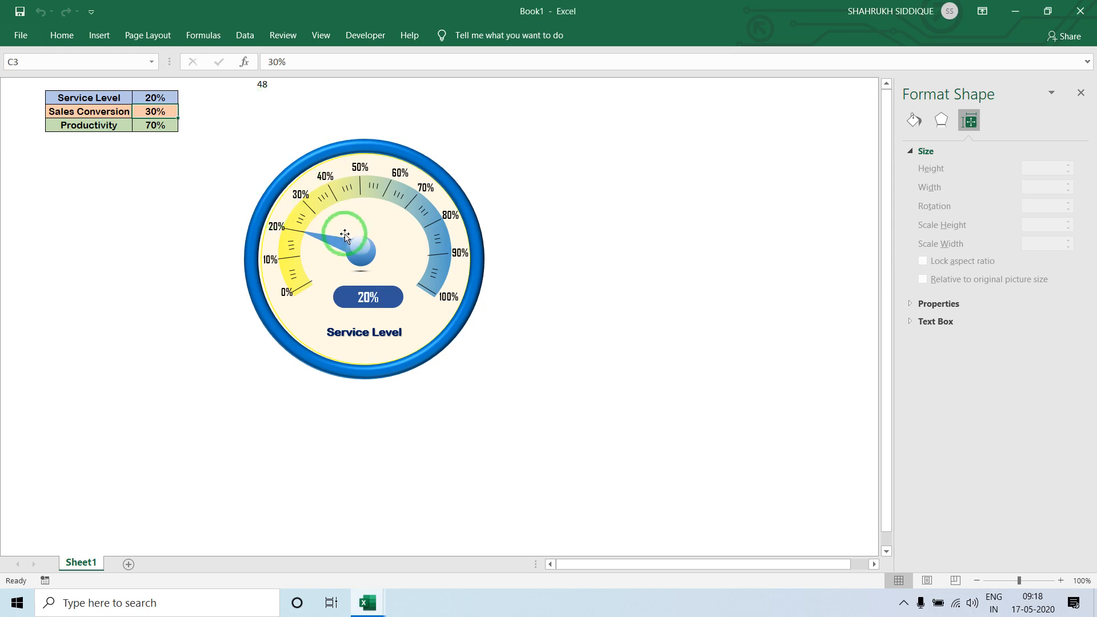
- Enter the formula =RANDBETWEEN(1,100)/100 as the Service Level value in C2
left_click(162, 99)
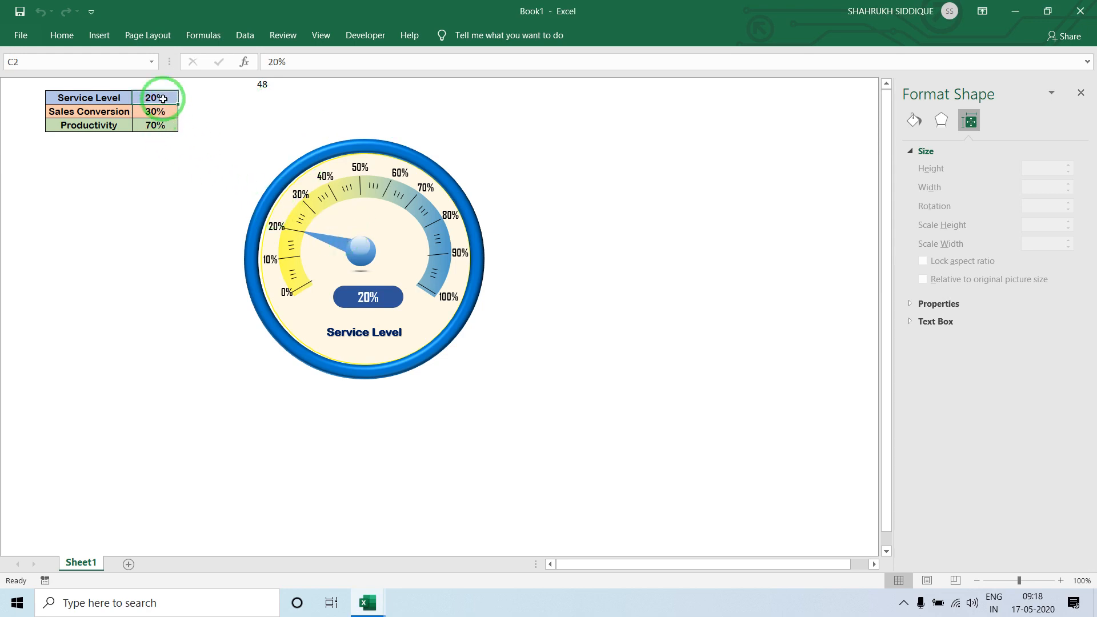
type("=RA")
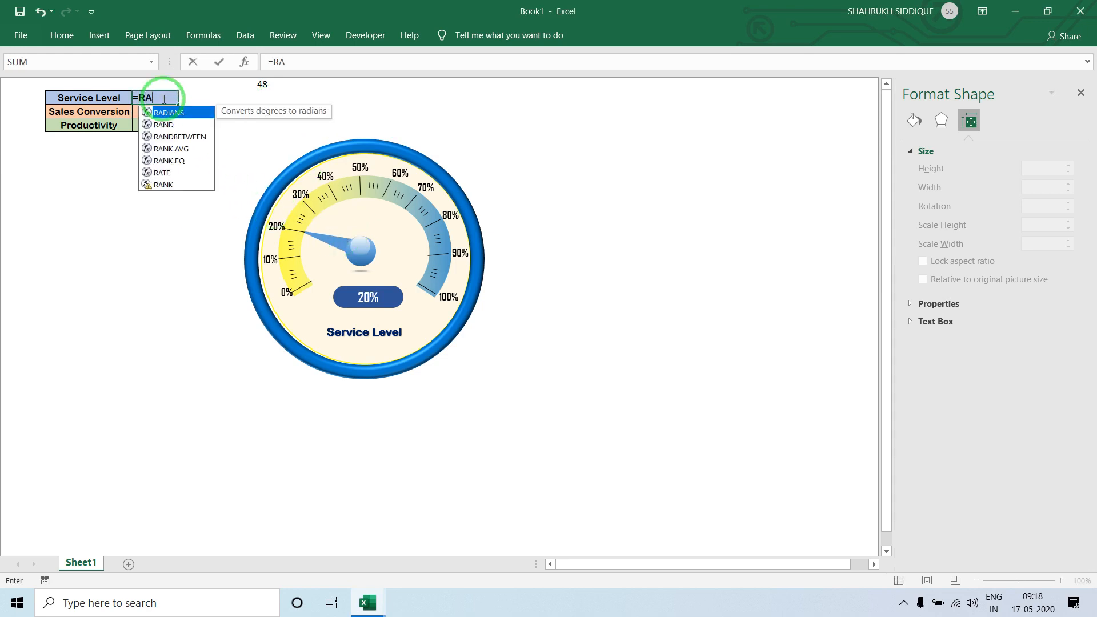
type("NDBETWEEN(1,")
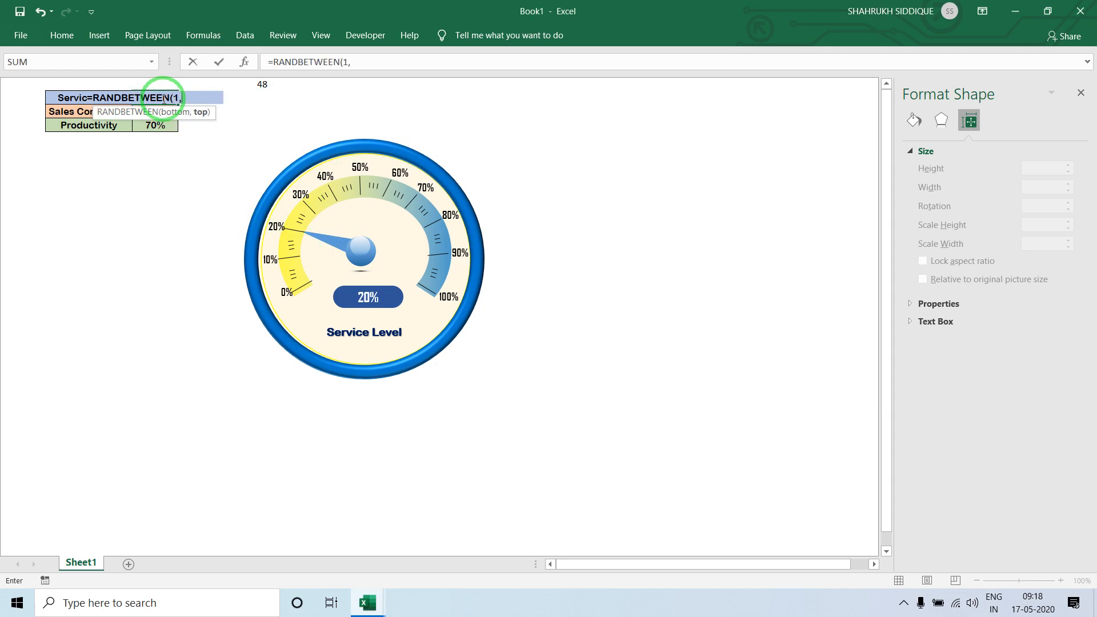
type("100)/100")
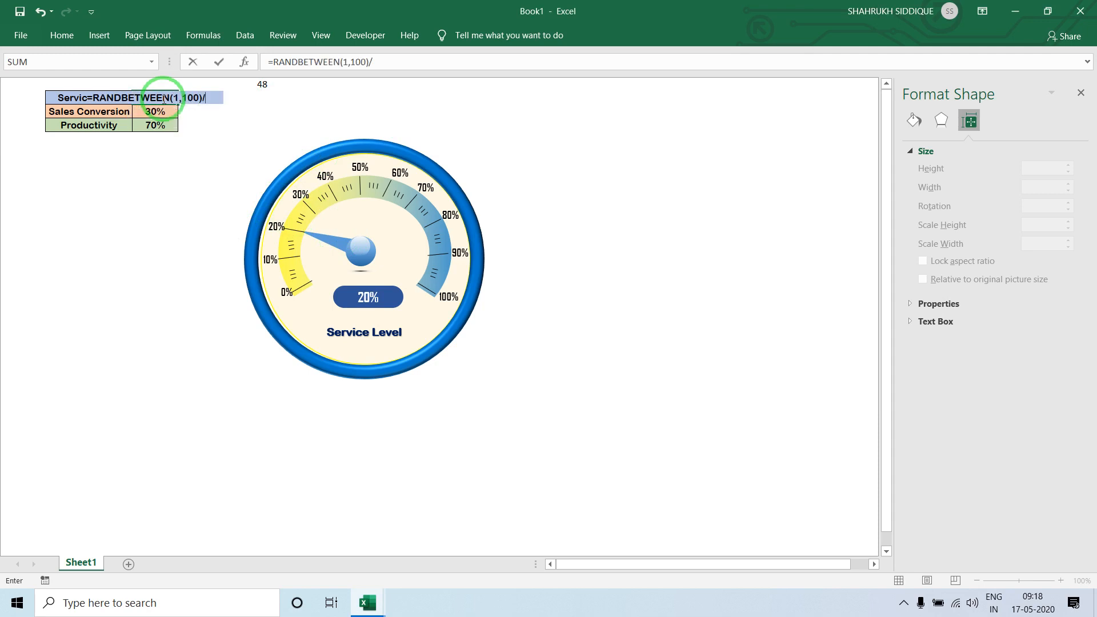
key("Return")
- Move the selection from cell to cell below C2 and back up to test the needle with random Service Level values
key("Return")
key("Return")
key("Return")
key("Return")
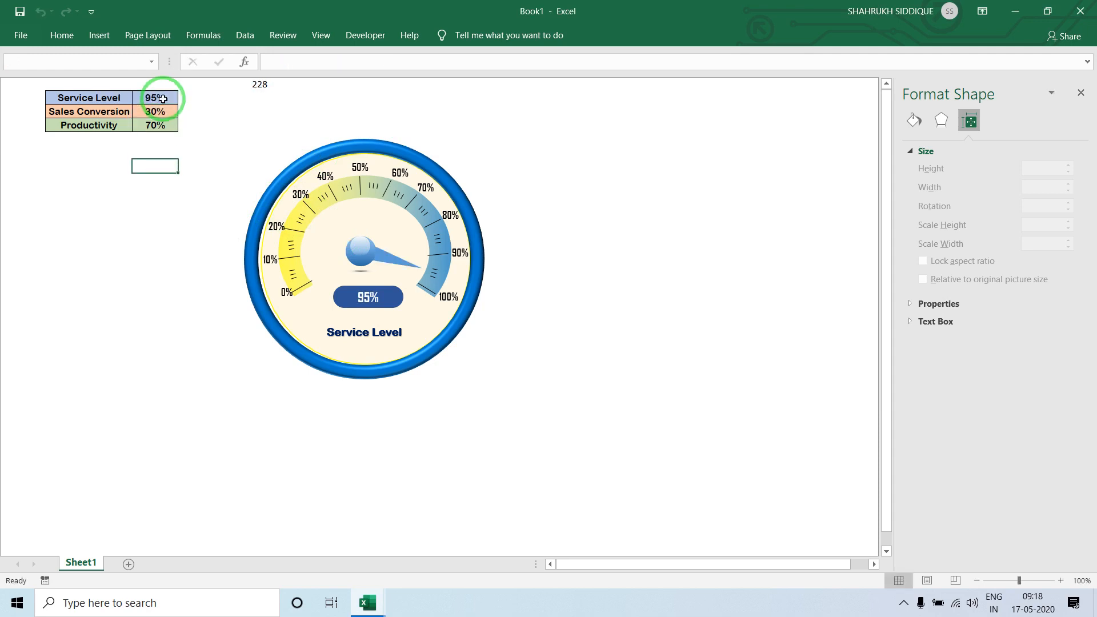
key("F9")
key("F9")
key("F9")
key("F9")
key("F9")
key("Up")
key("Up")
key("Up")
key("Up")
key("Up")
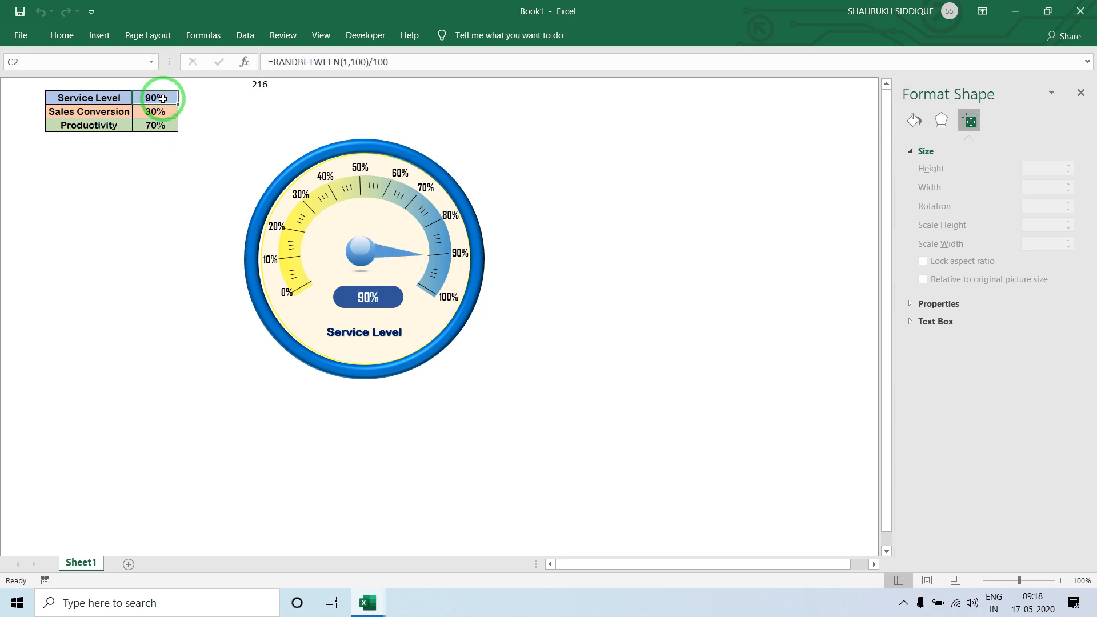
- Compare recalculating the sheet with selecting other cells such as B16, C7 and C2 to examine when the needle updates
key("F9")
key("F9")
key("F9")
left_click(120, 285)
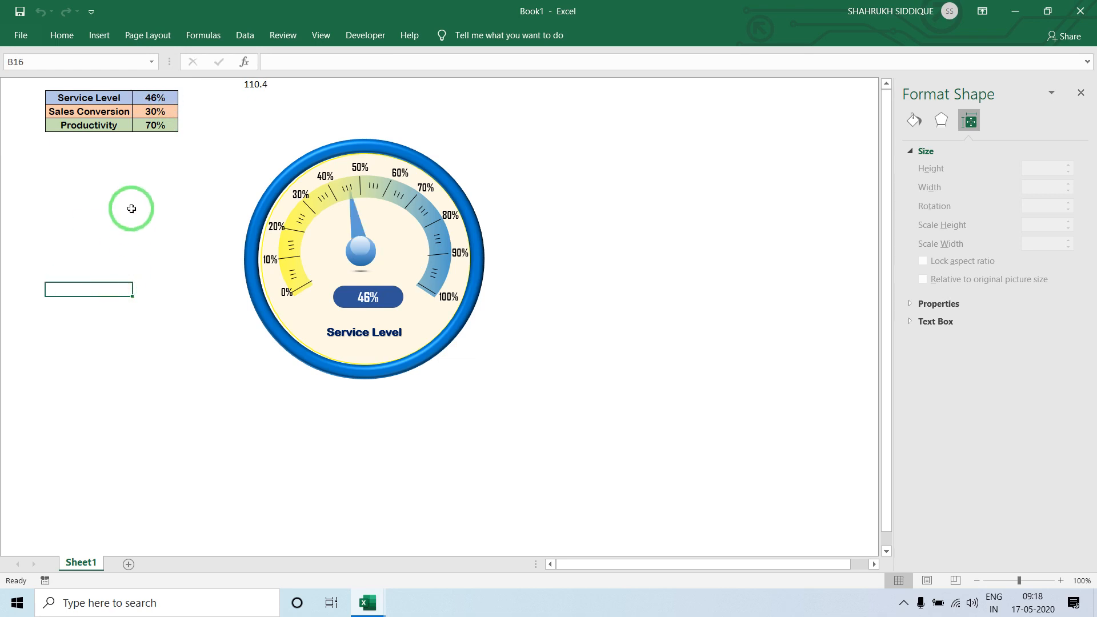
left_click(151, 95)
key("F9")
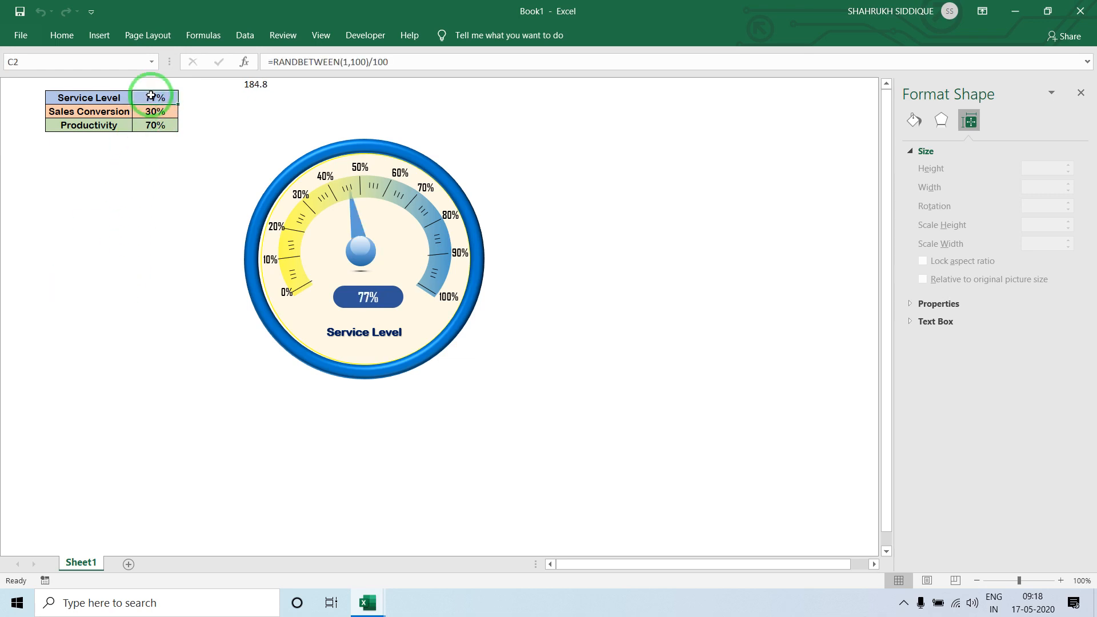
left_click(136, 161)
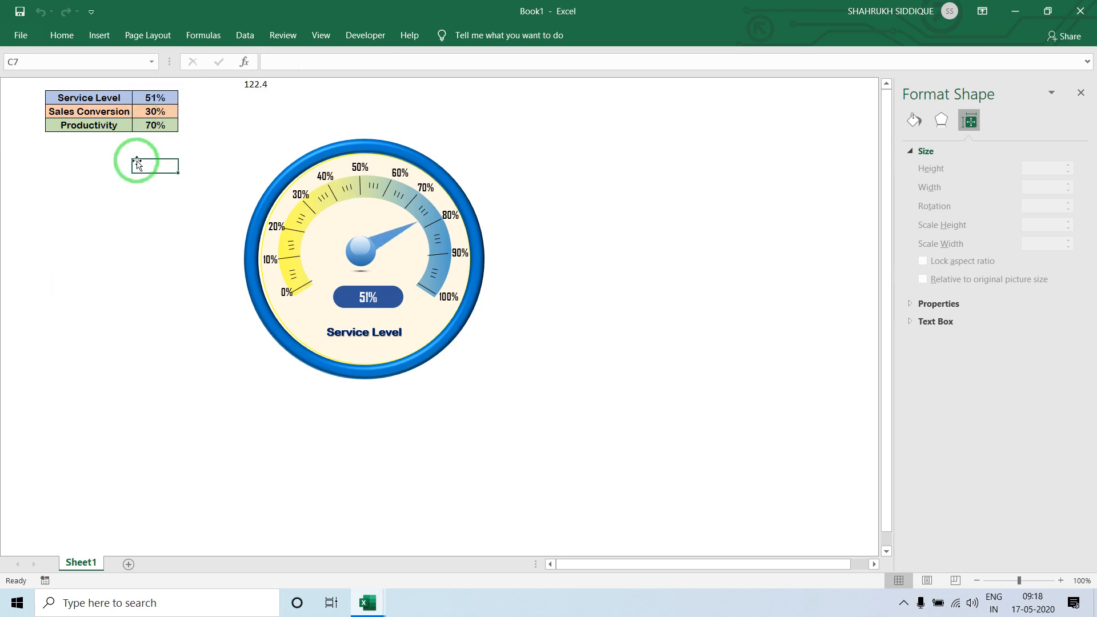
key("F9")
key("F9")
key("F9")
key("F9")
left_click(153, 98)
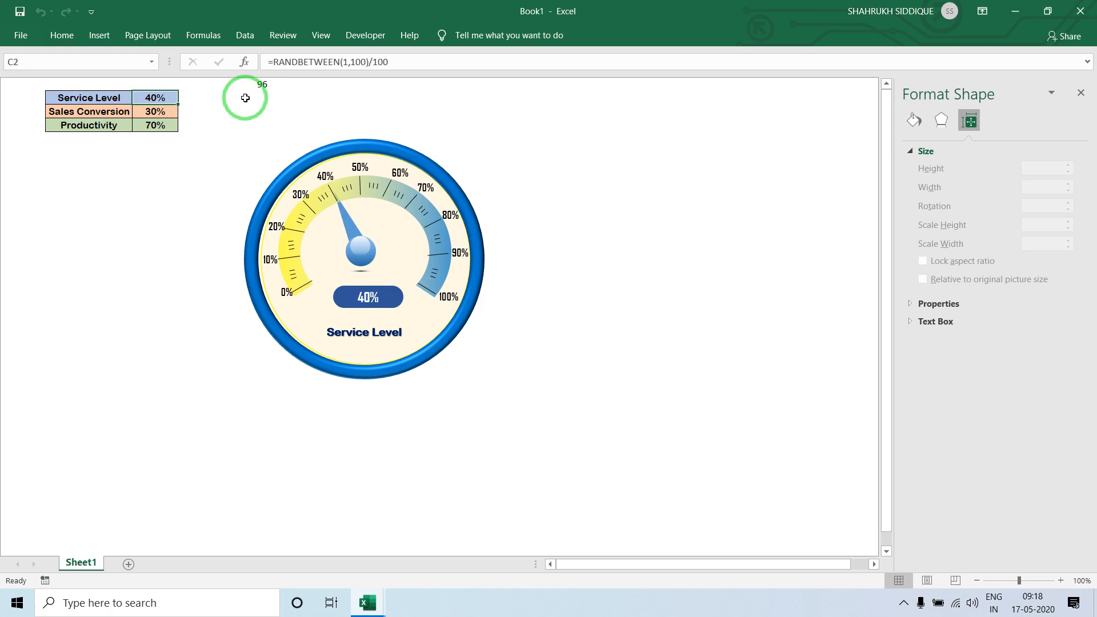
key("Down")
key("Up")
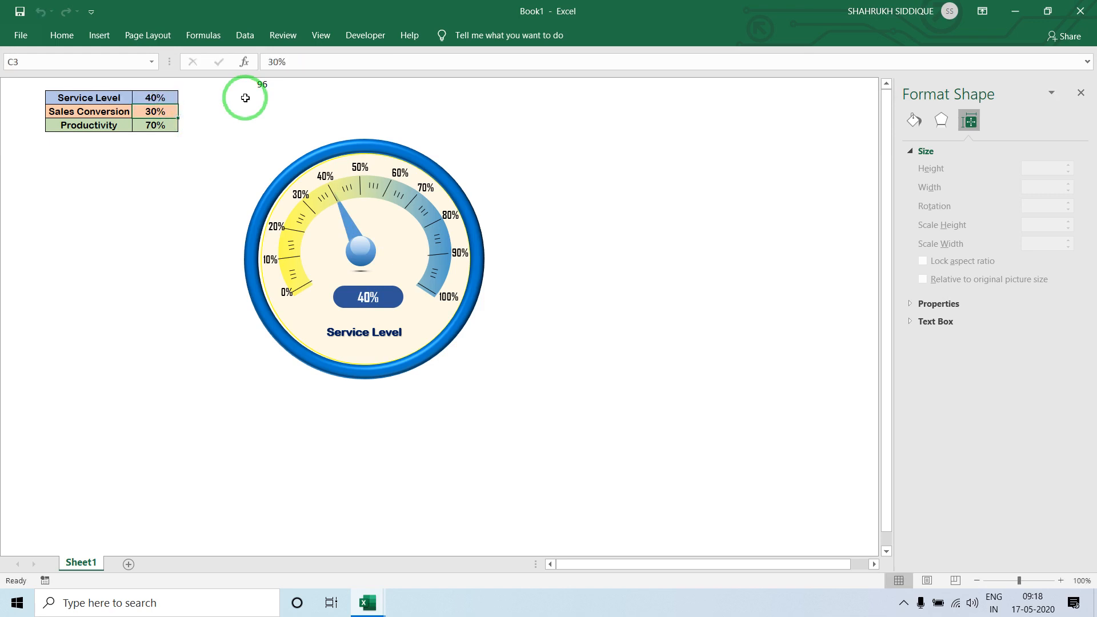
- Copy the three needle rotation lines from SelectionChange into a new Worksheet_Change procedure in Sheet1's module
key("alt+F11")
left_click_drag(308, 111, 211, 89)
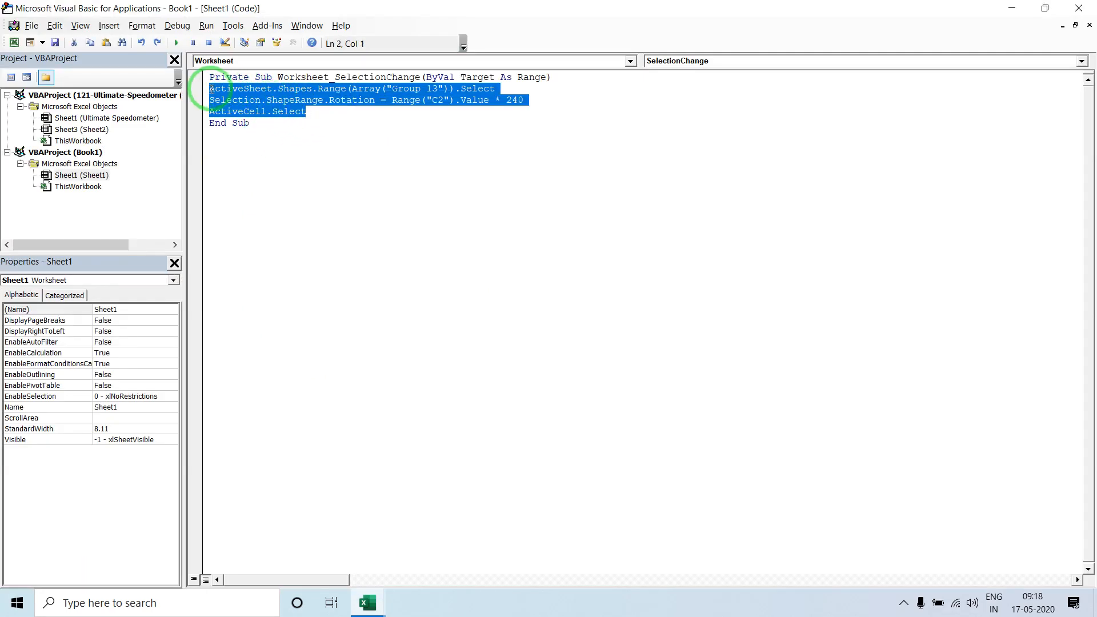
right_click(217, 99)
left_click(249, 120)
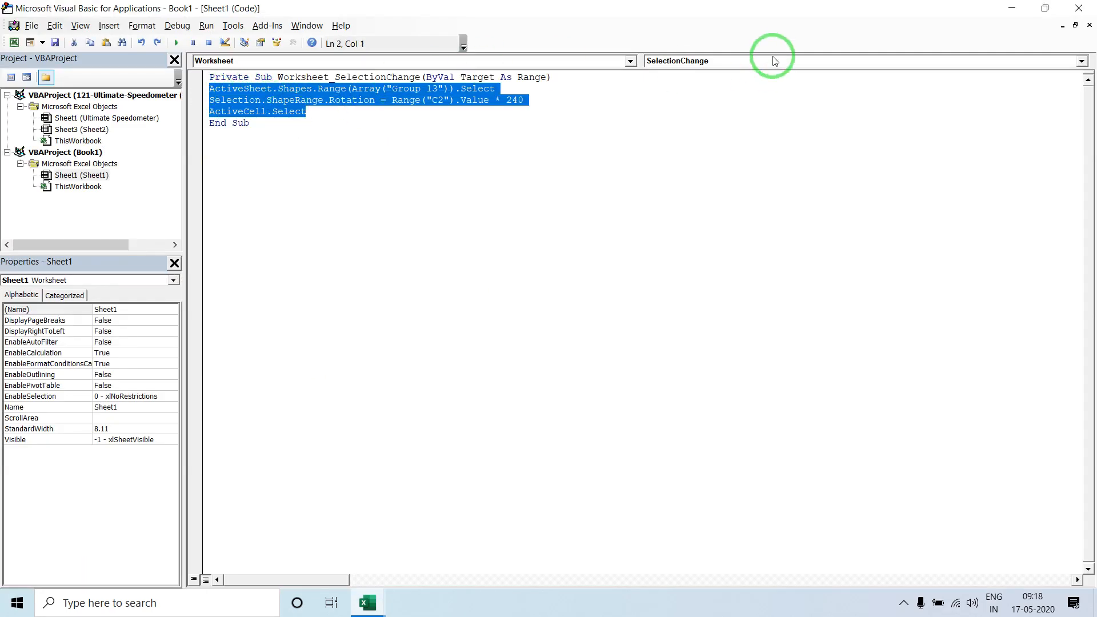
left_click(759, 61)
left_click(724, 73)
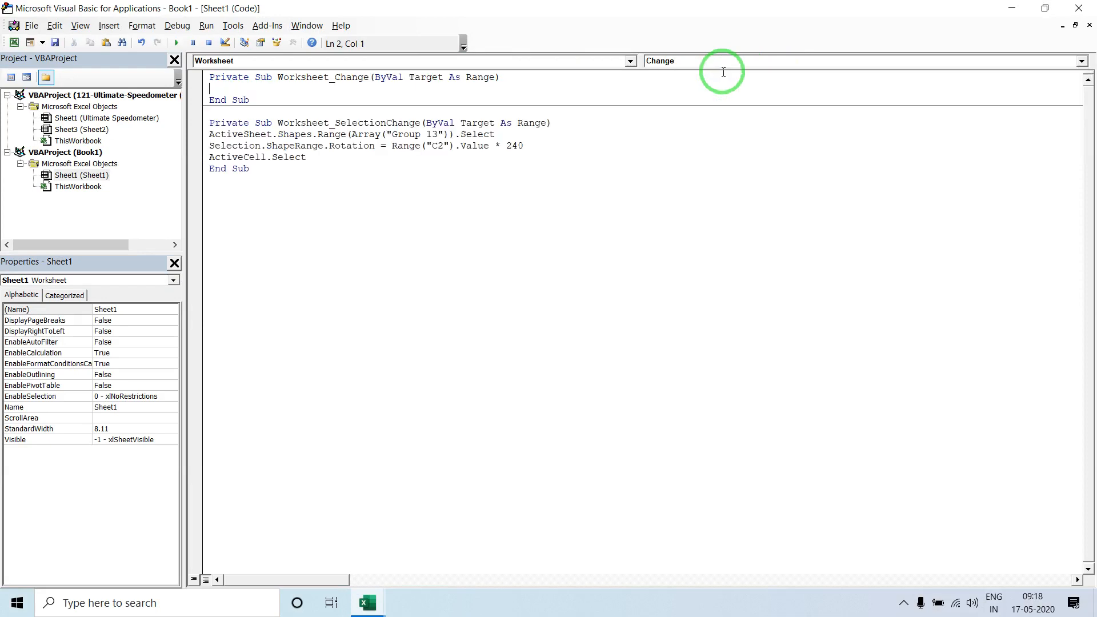
key("ctrl+v")
- Return to the worksheet and enter =RANDBETWEEN(1,100)/100 as the Service Level value in C2
key("alt+F11")
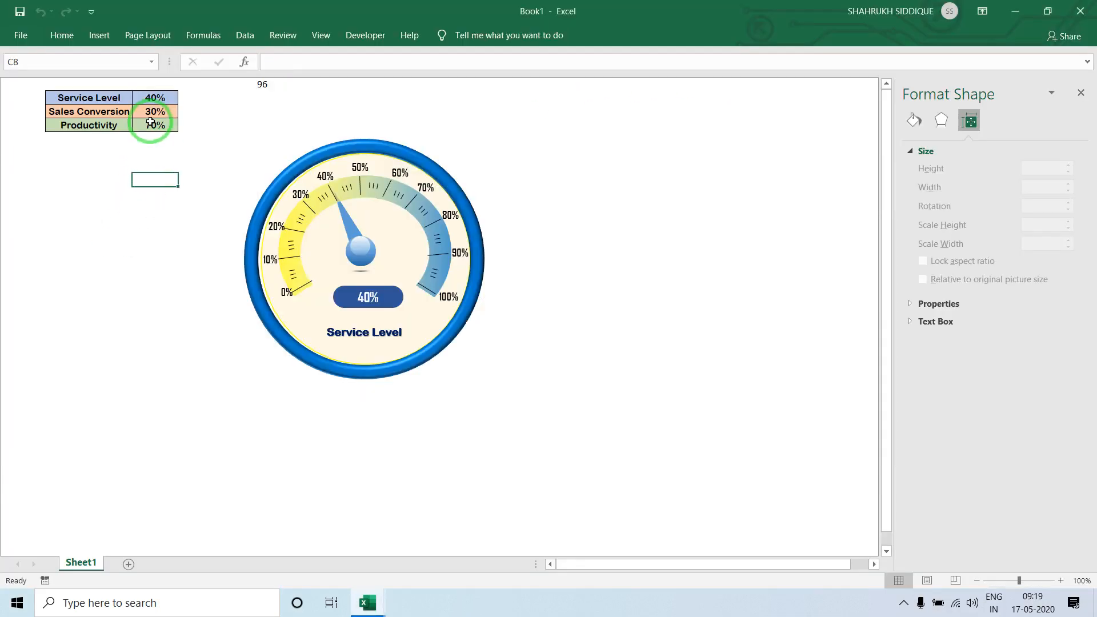
left_click(154, 100)
left_click(228, 100)
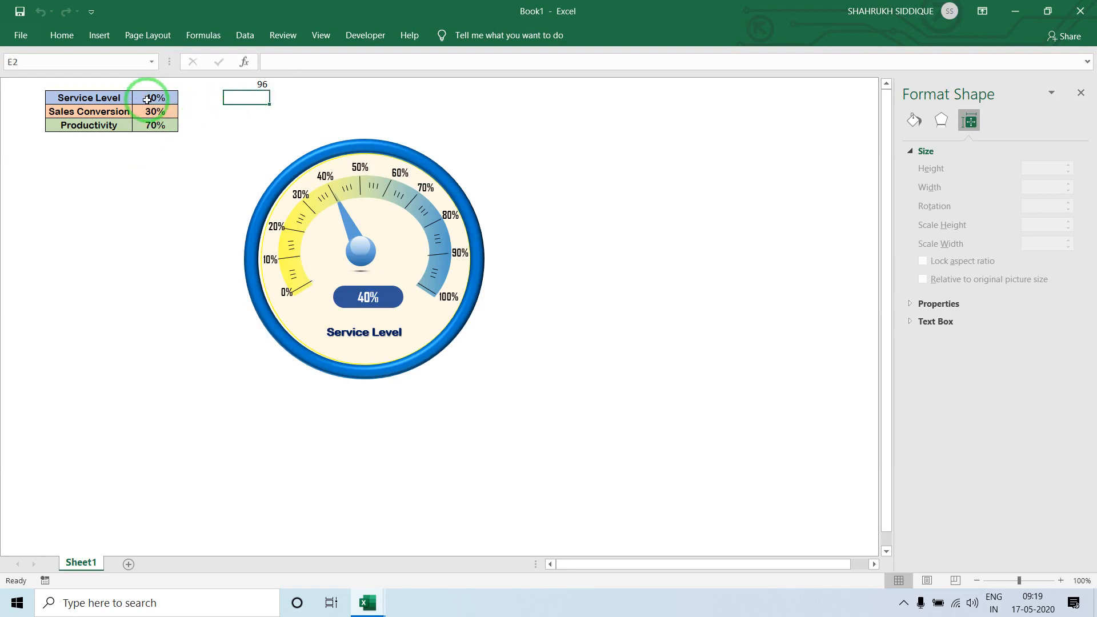
left_click(147, 100)
left_click(231, 110)
left_click(149, 97)
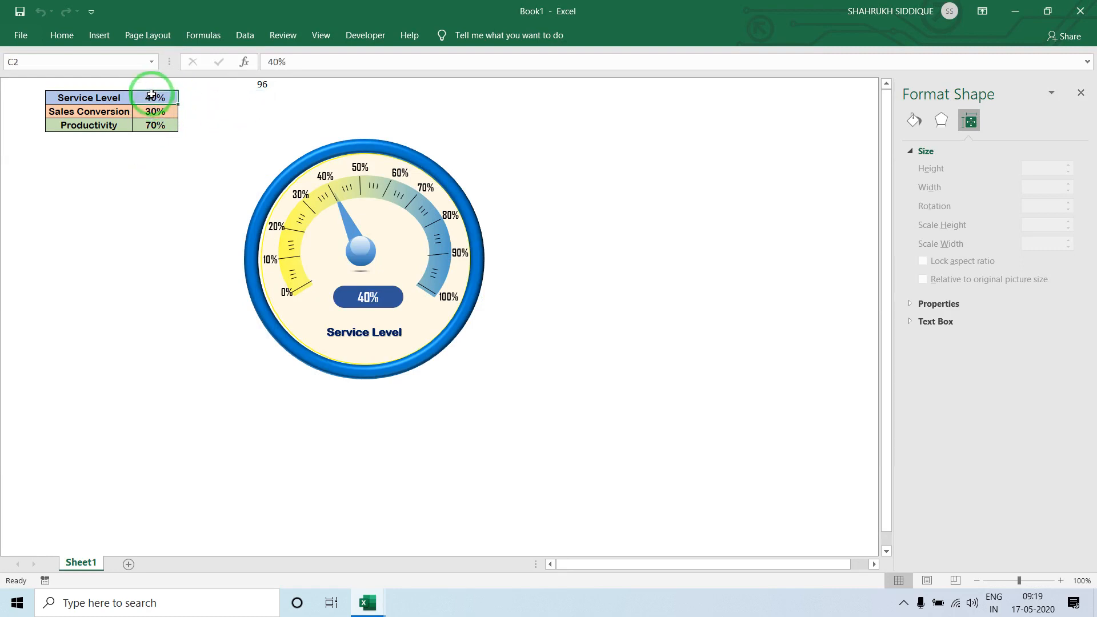
type("=RAND")
key("Down")
key("Tab")
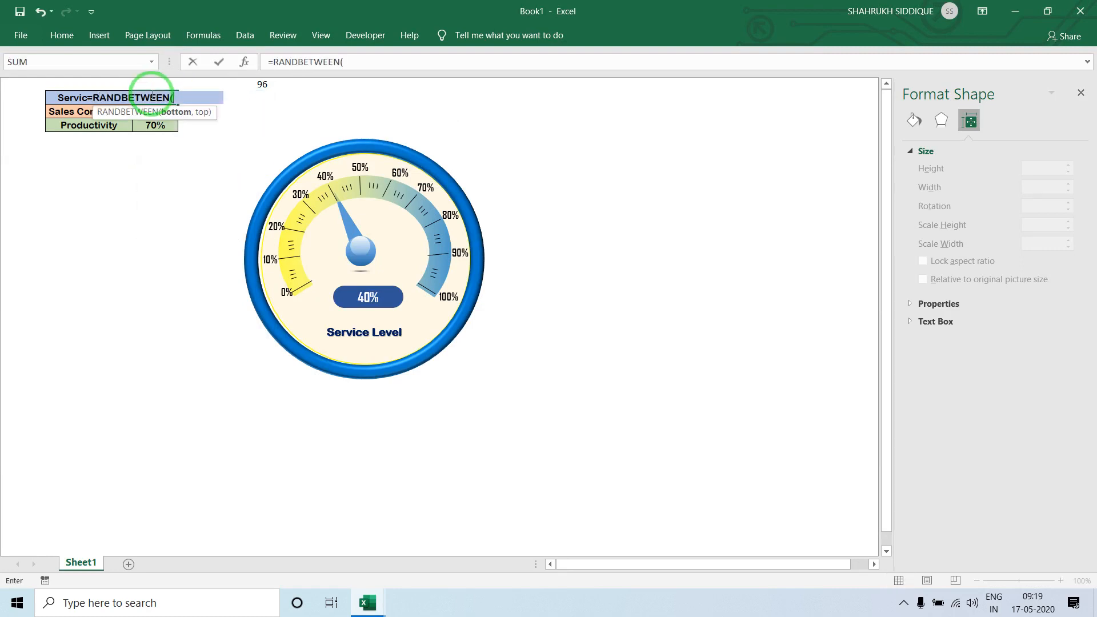
type("1,100)/100")
key("Return")
- Step the selection down column C to C7 to examine how the needle follows the random Service Level
key("Return")
key("Return")
key("Return")
key("Return")
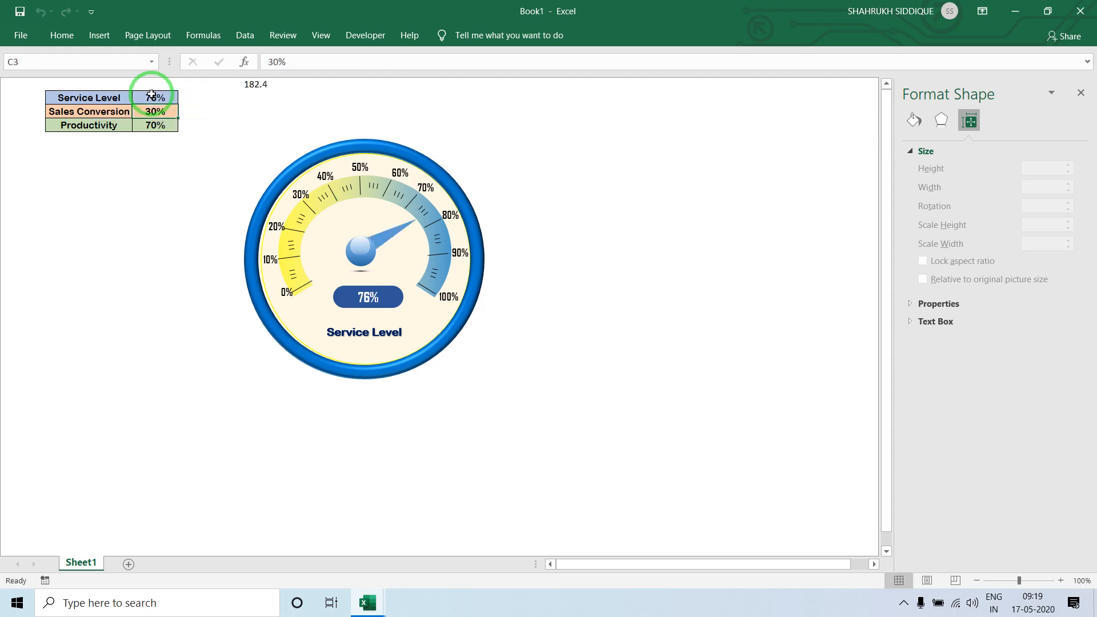
key("Return")
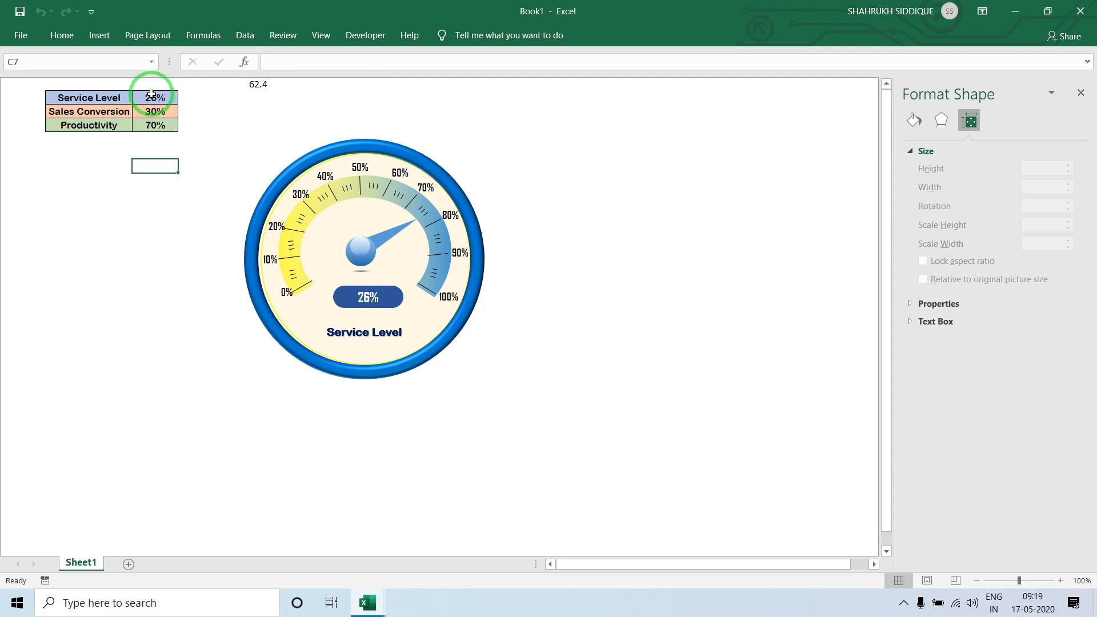
- Select C2, recalculate the sheet twice and move to C3 to test the needle rotation
left_click(151, 94)
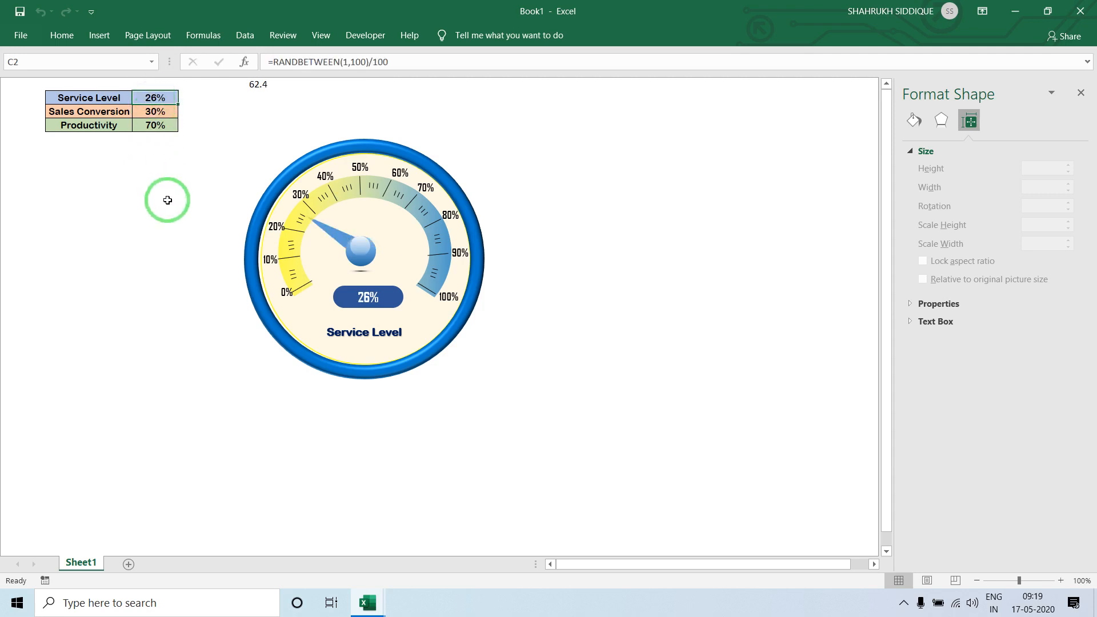
key("F9")
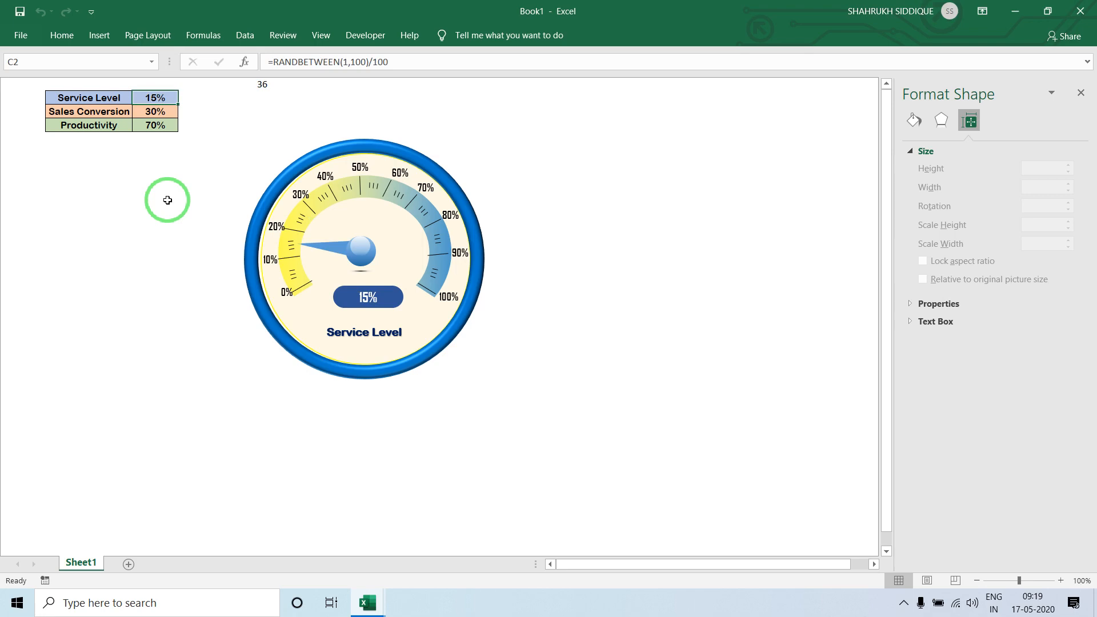
key("F9")
key("Return")
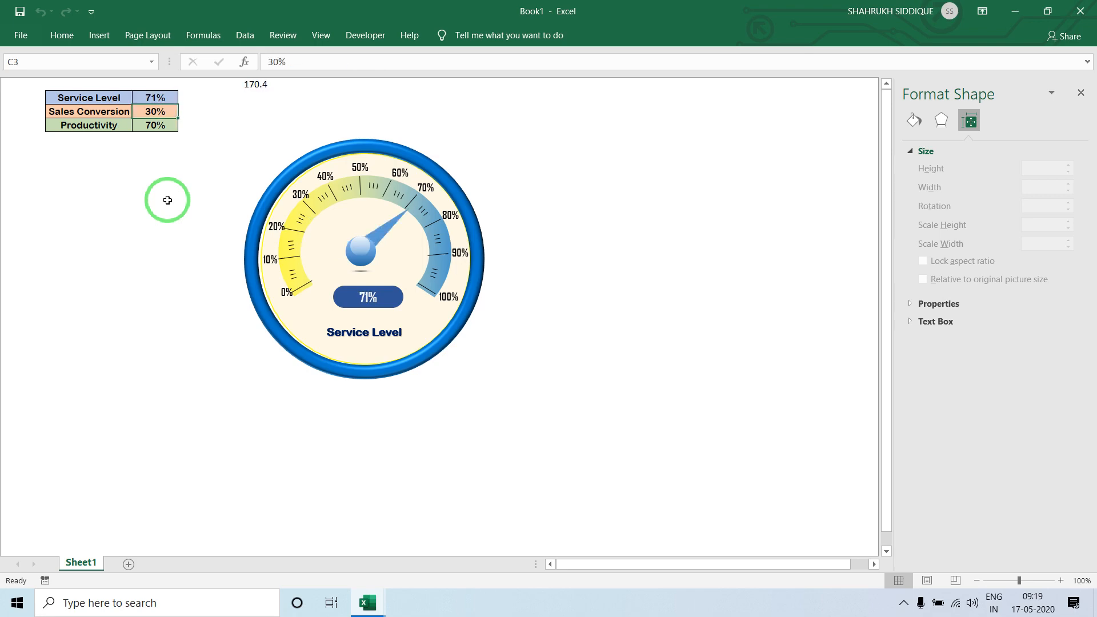
- Review the Worksheet_Change and Worksheet_SelectionChange needle code against the gauge on the sheet
key("alt+Tab")
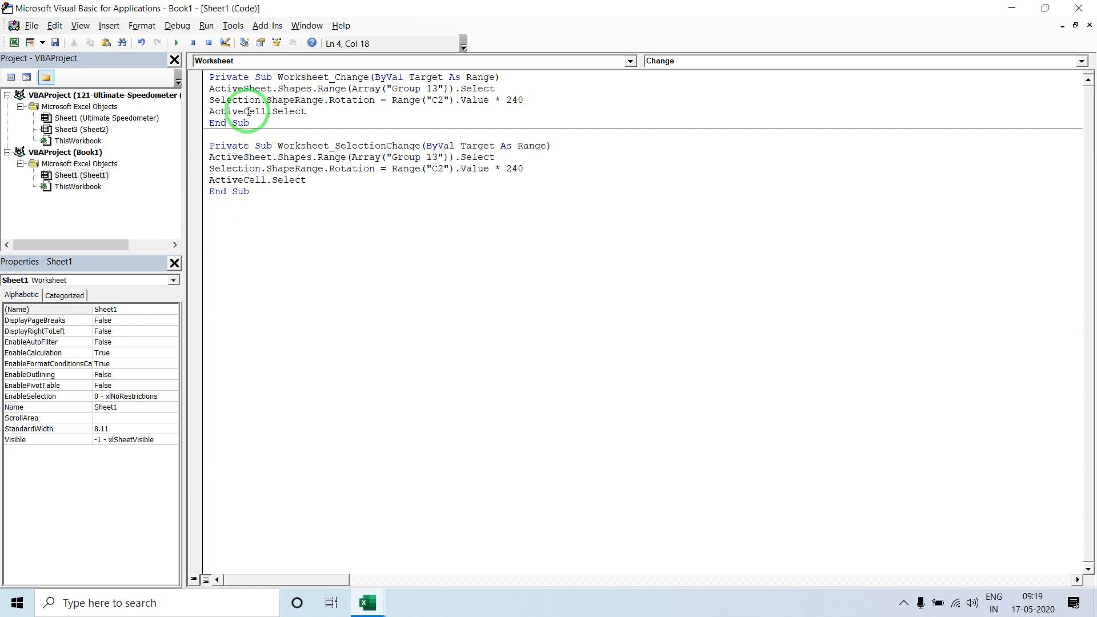
key("alt+Tab")
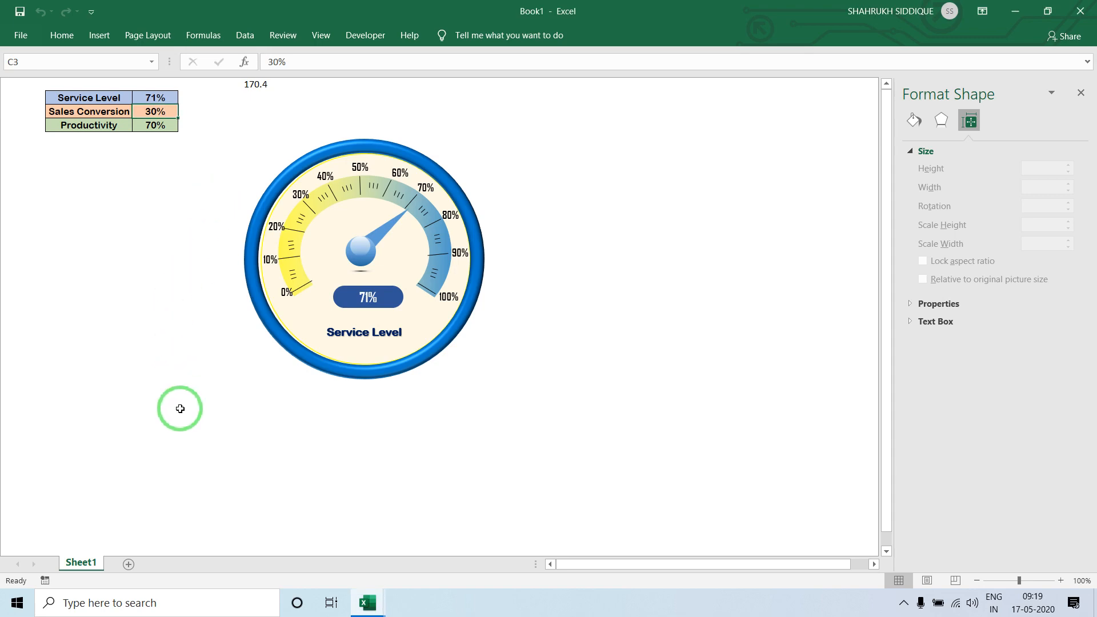
key("alt+Tab")
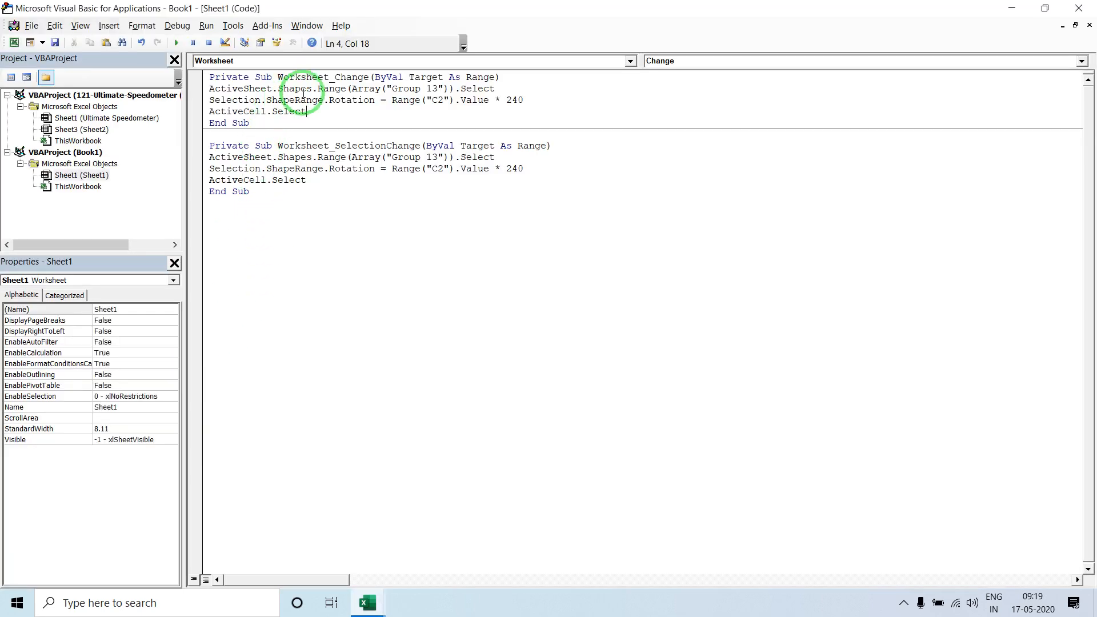
key("alt+Tab")
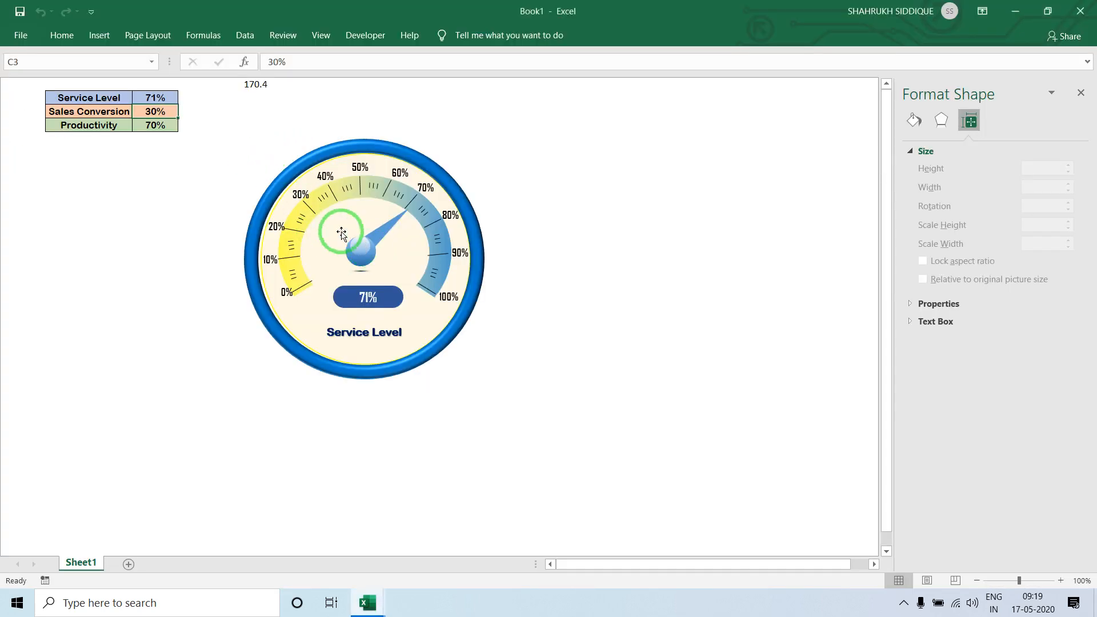
key("alt+Tab")
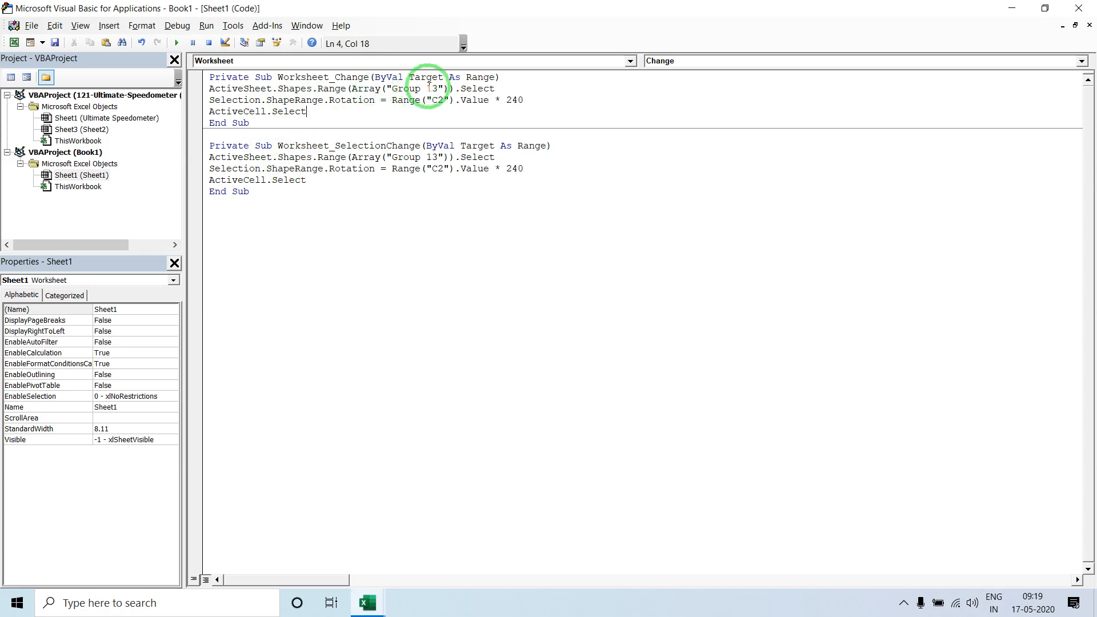
key("alt+F11")
left_click(385, 232)
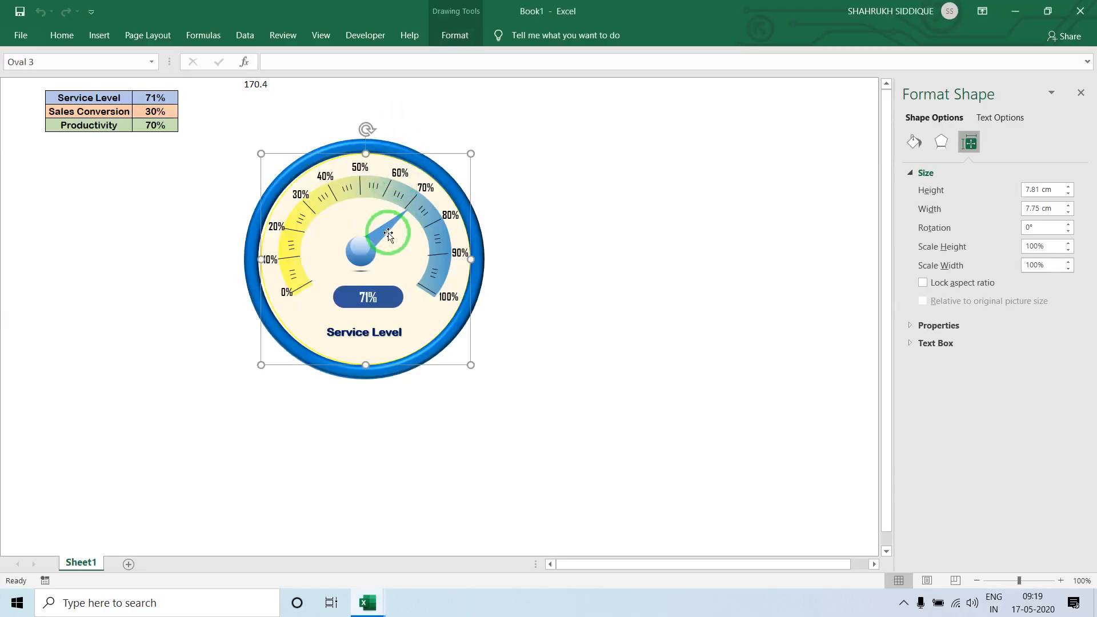
key("alt+F11")
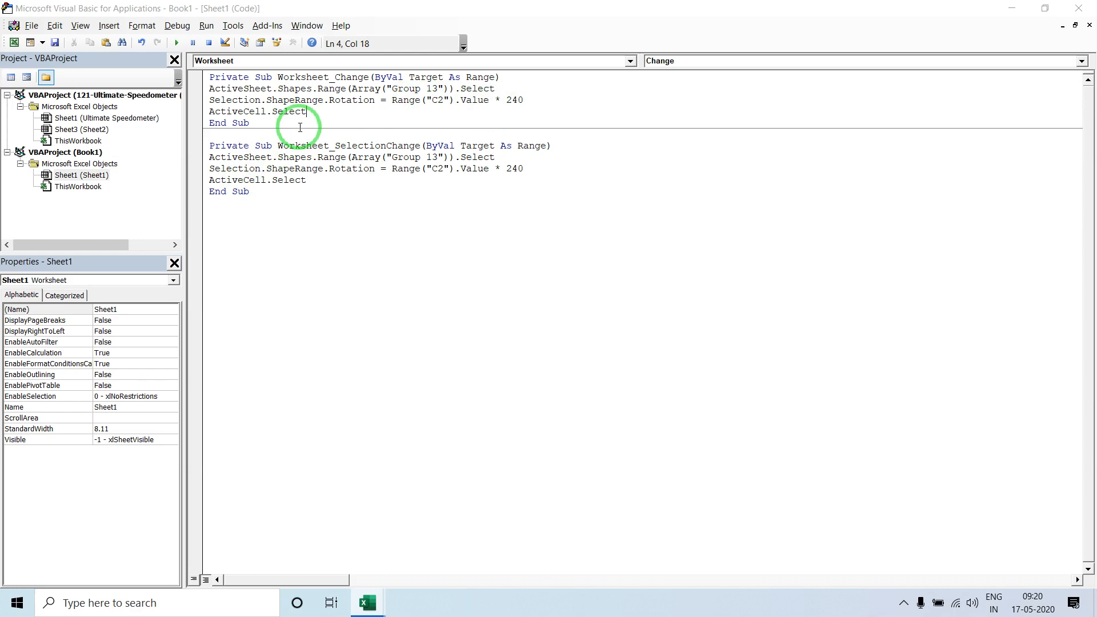
key("alt+F11")
- Test the needle again by recalculating with C2 selected and moving to C3, repeating the check once more
left_click(166, 98)
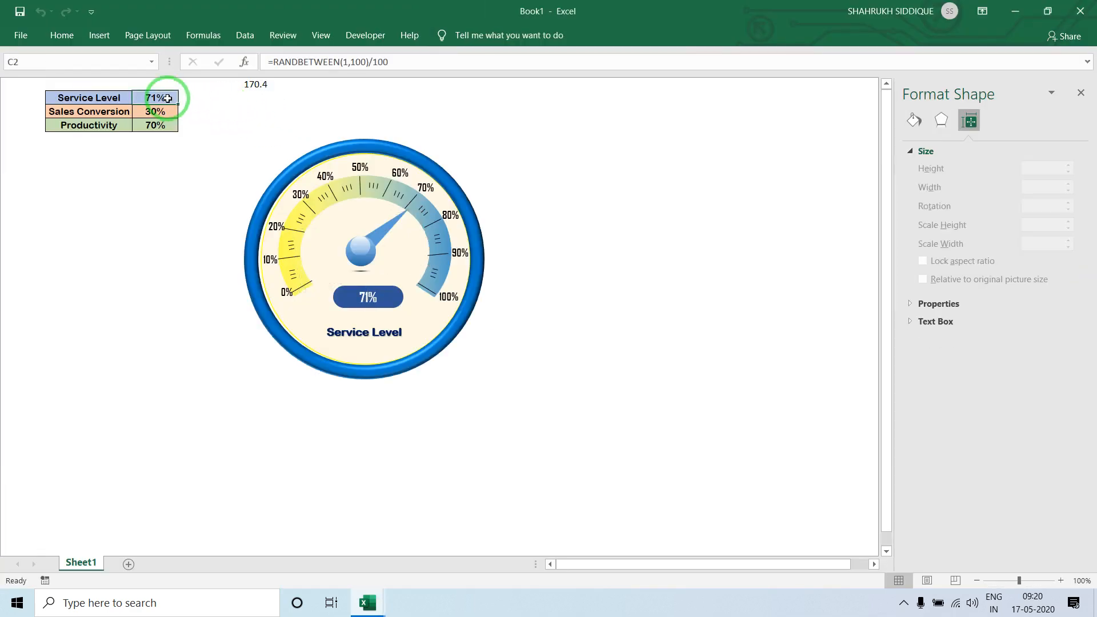
key("F9")
key("F9")
key("Return")
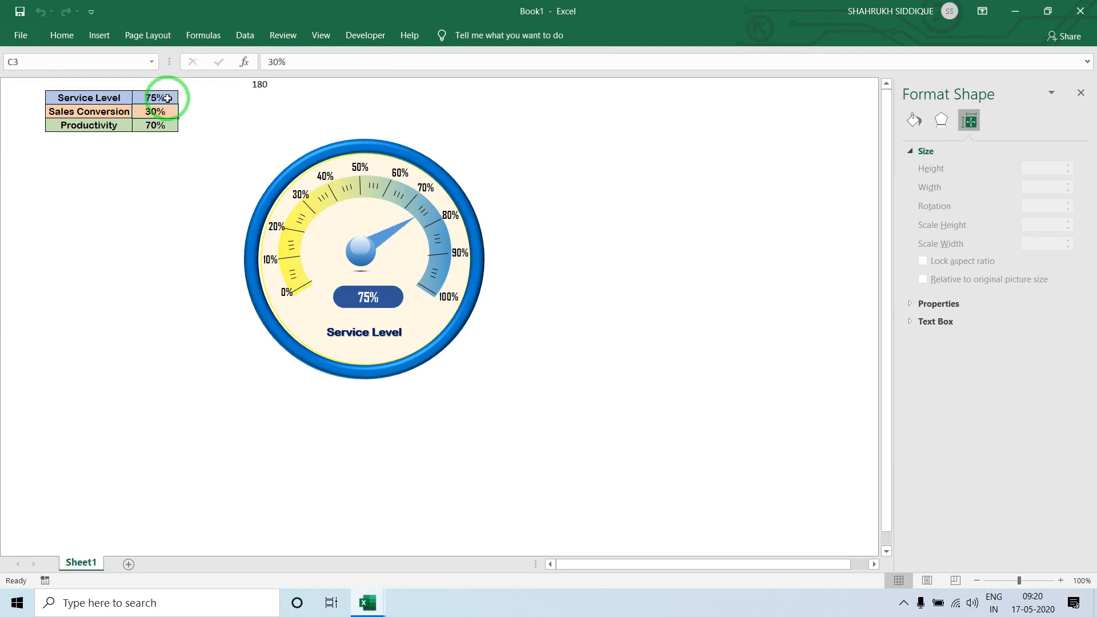
left_click(167, 98)
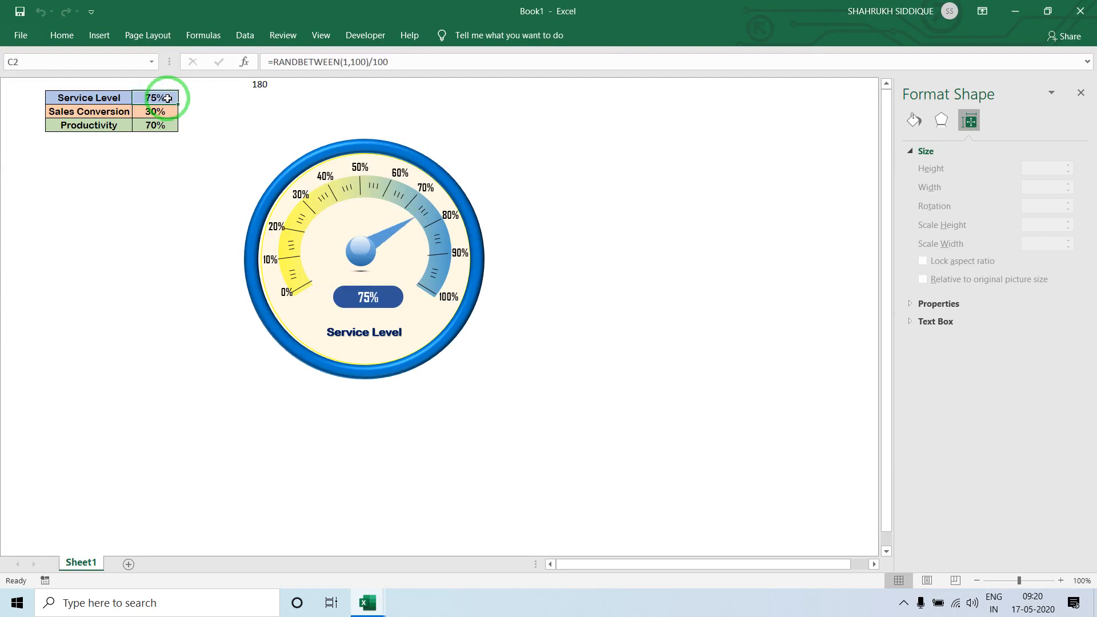
key("F9")
key("Return")
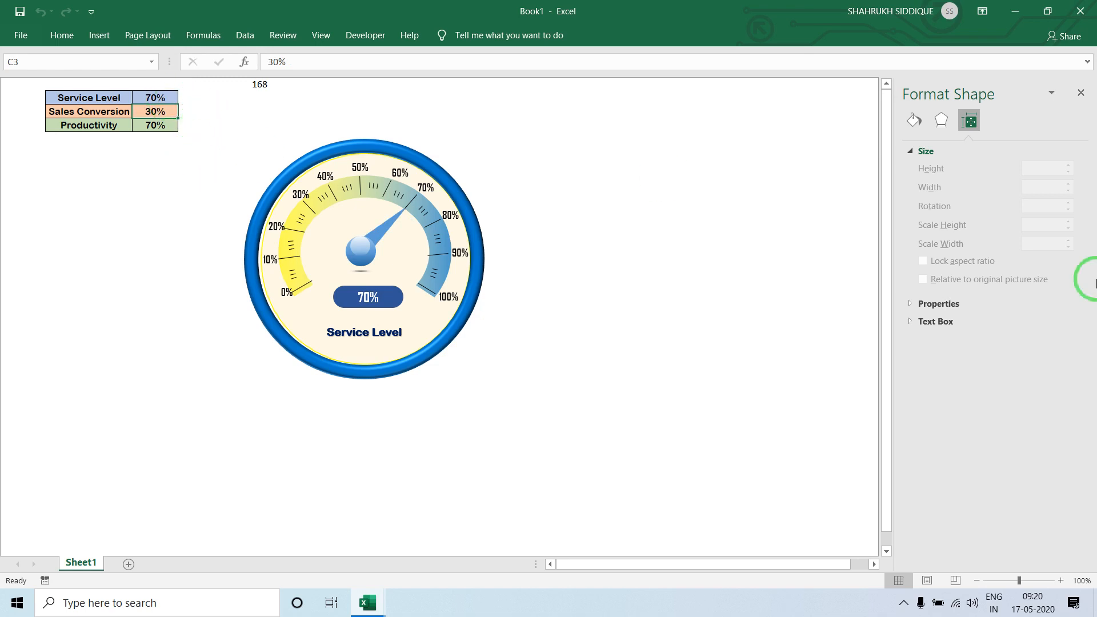
- Close the Format Shape settings beside the finished gauge
left_click(1080, 92)
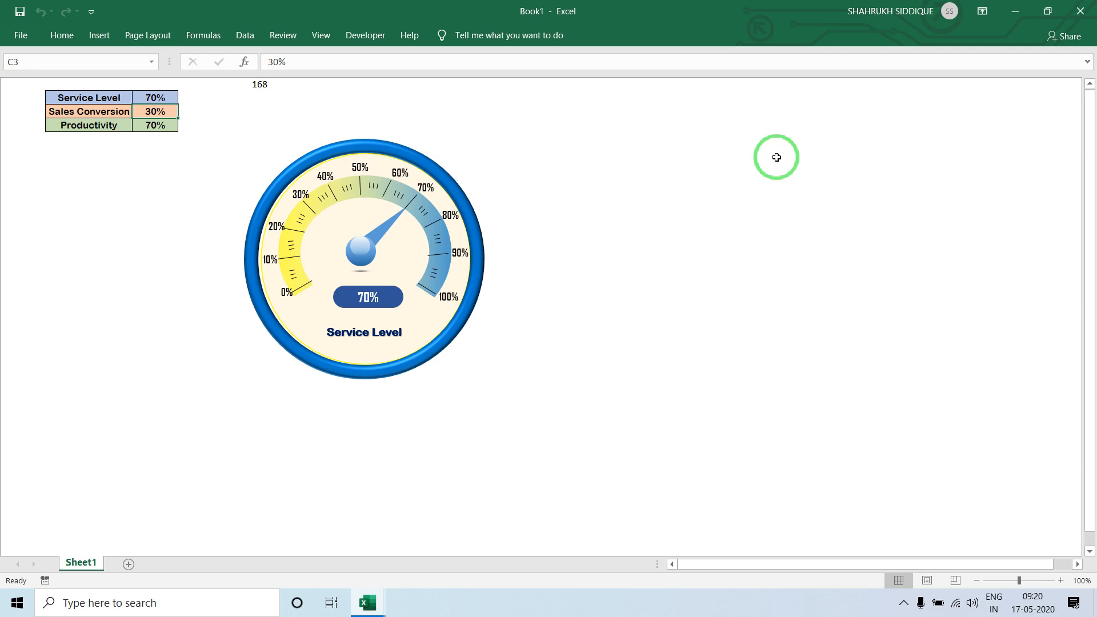
left_click(903, 602)
left_click(932, 574)
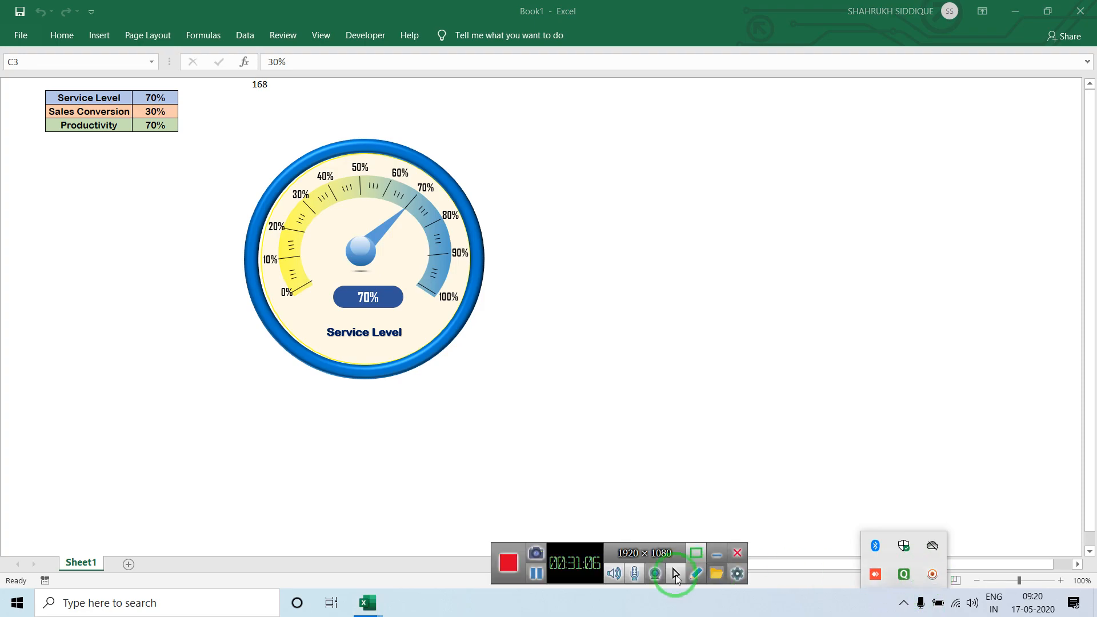